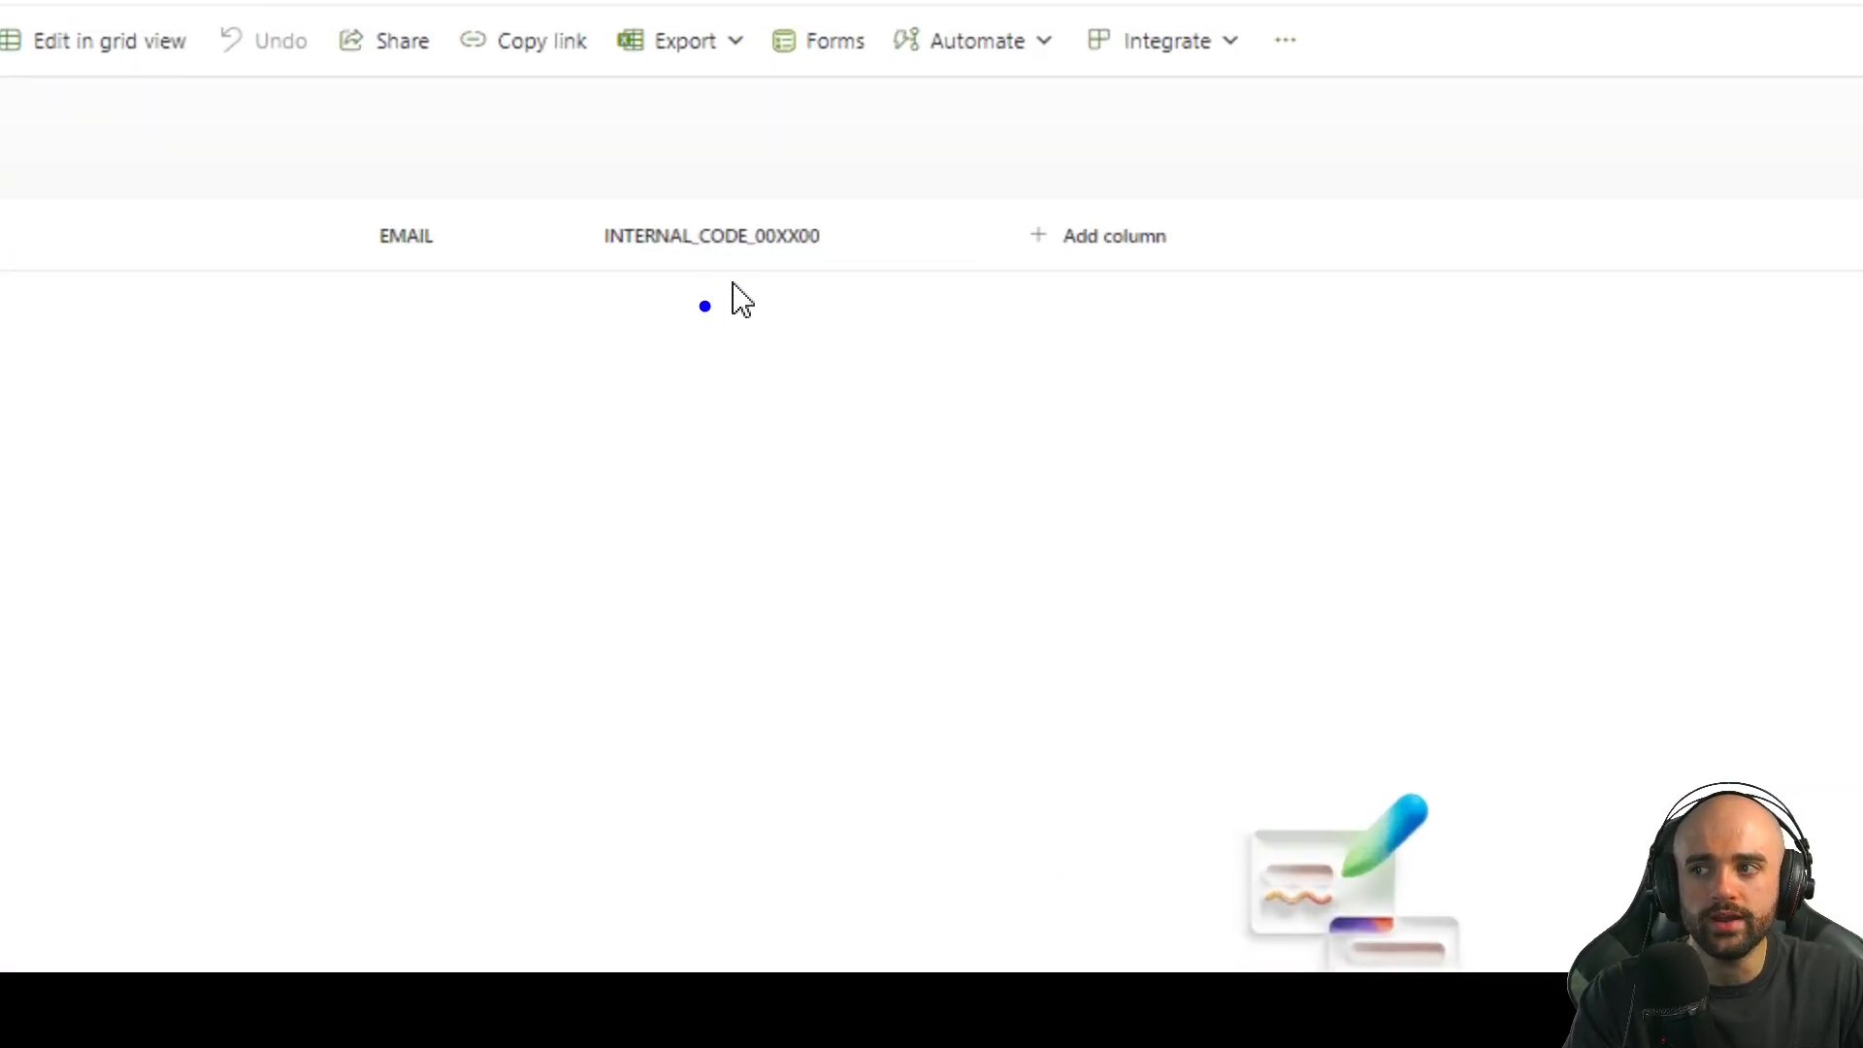
pyautogui.moveTo(696, 323); pyautogui.dragTo(756, 323)
pyautogui.moveTo(702, 345); pyautogui.dragTo(1301, 353)
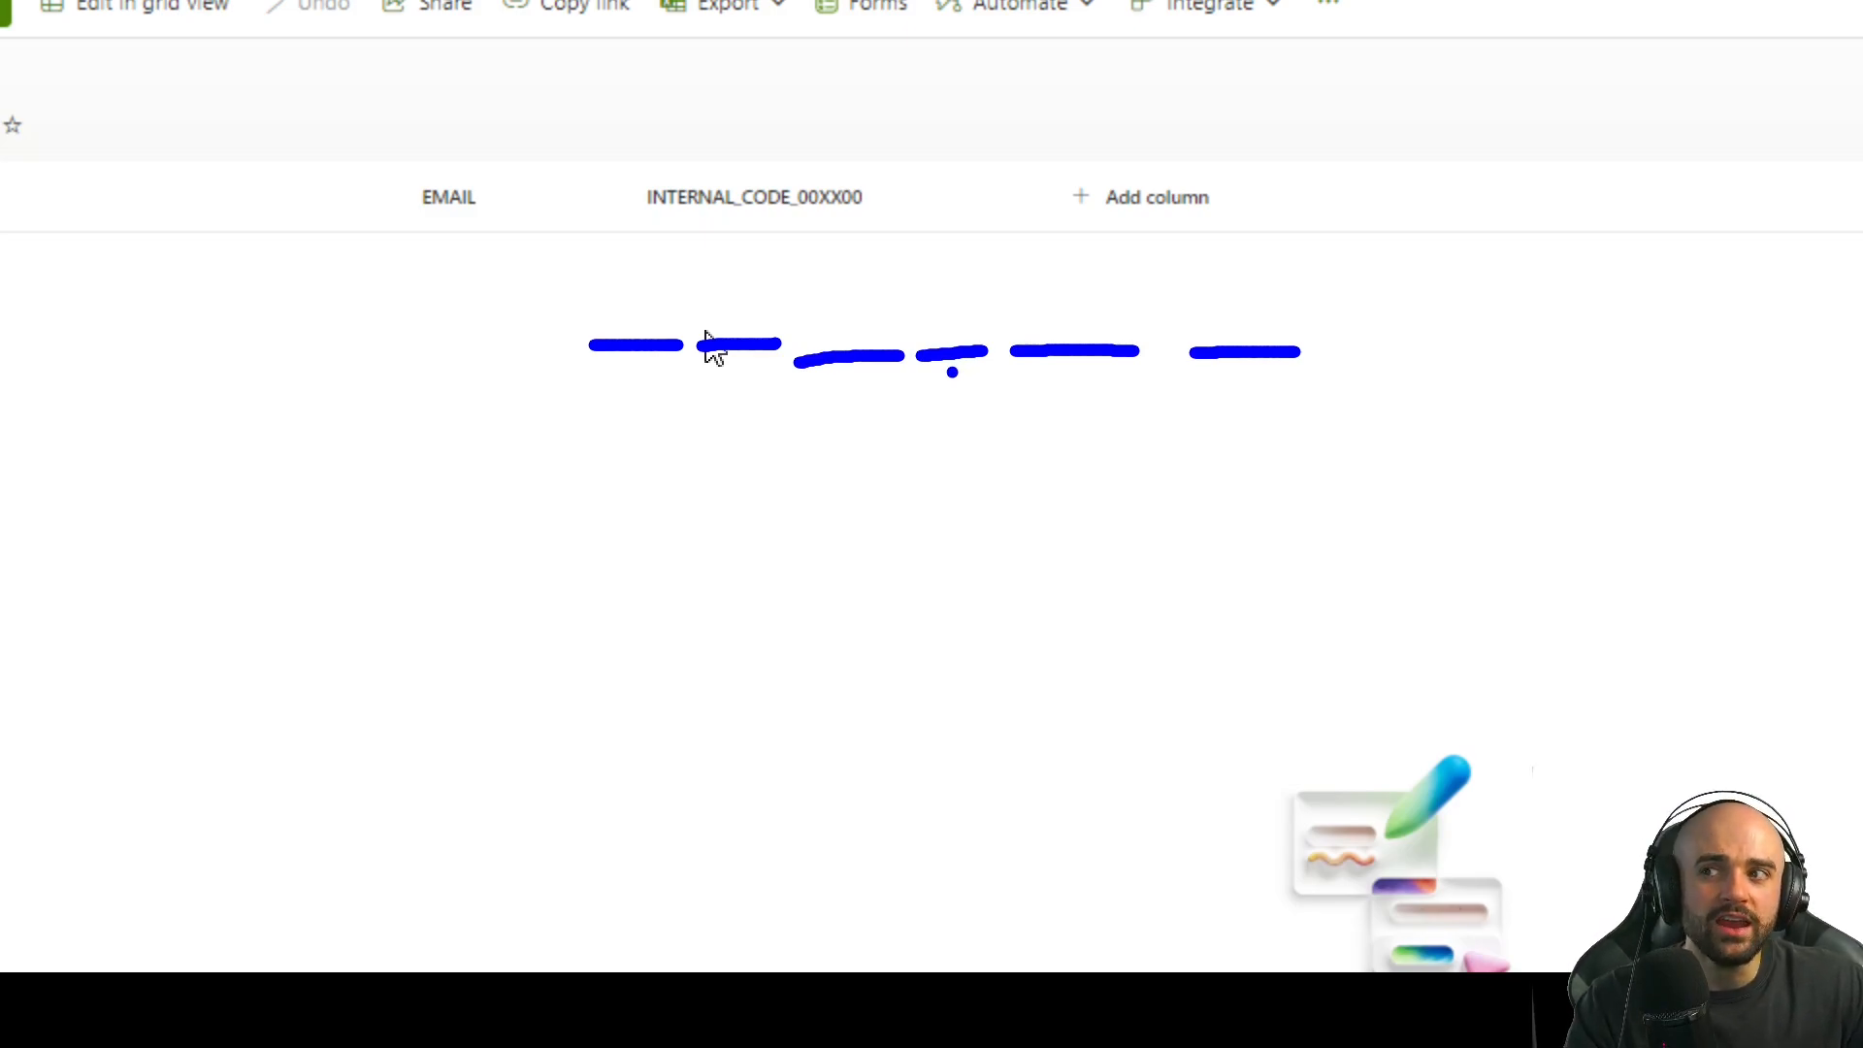
pyautogui.press('Escape')
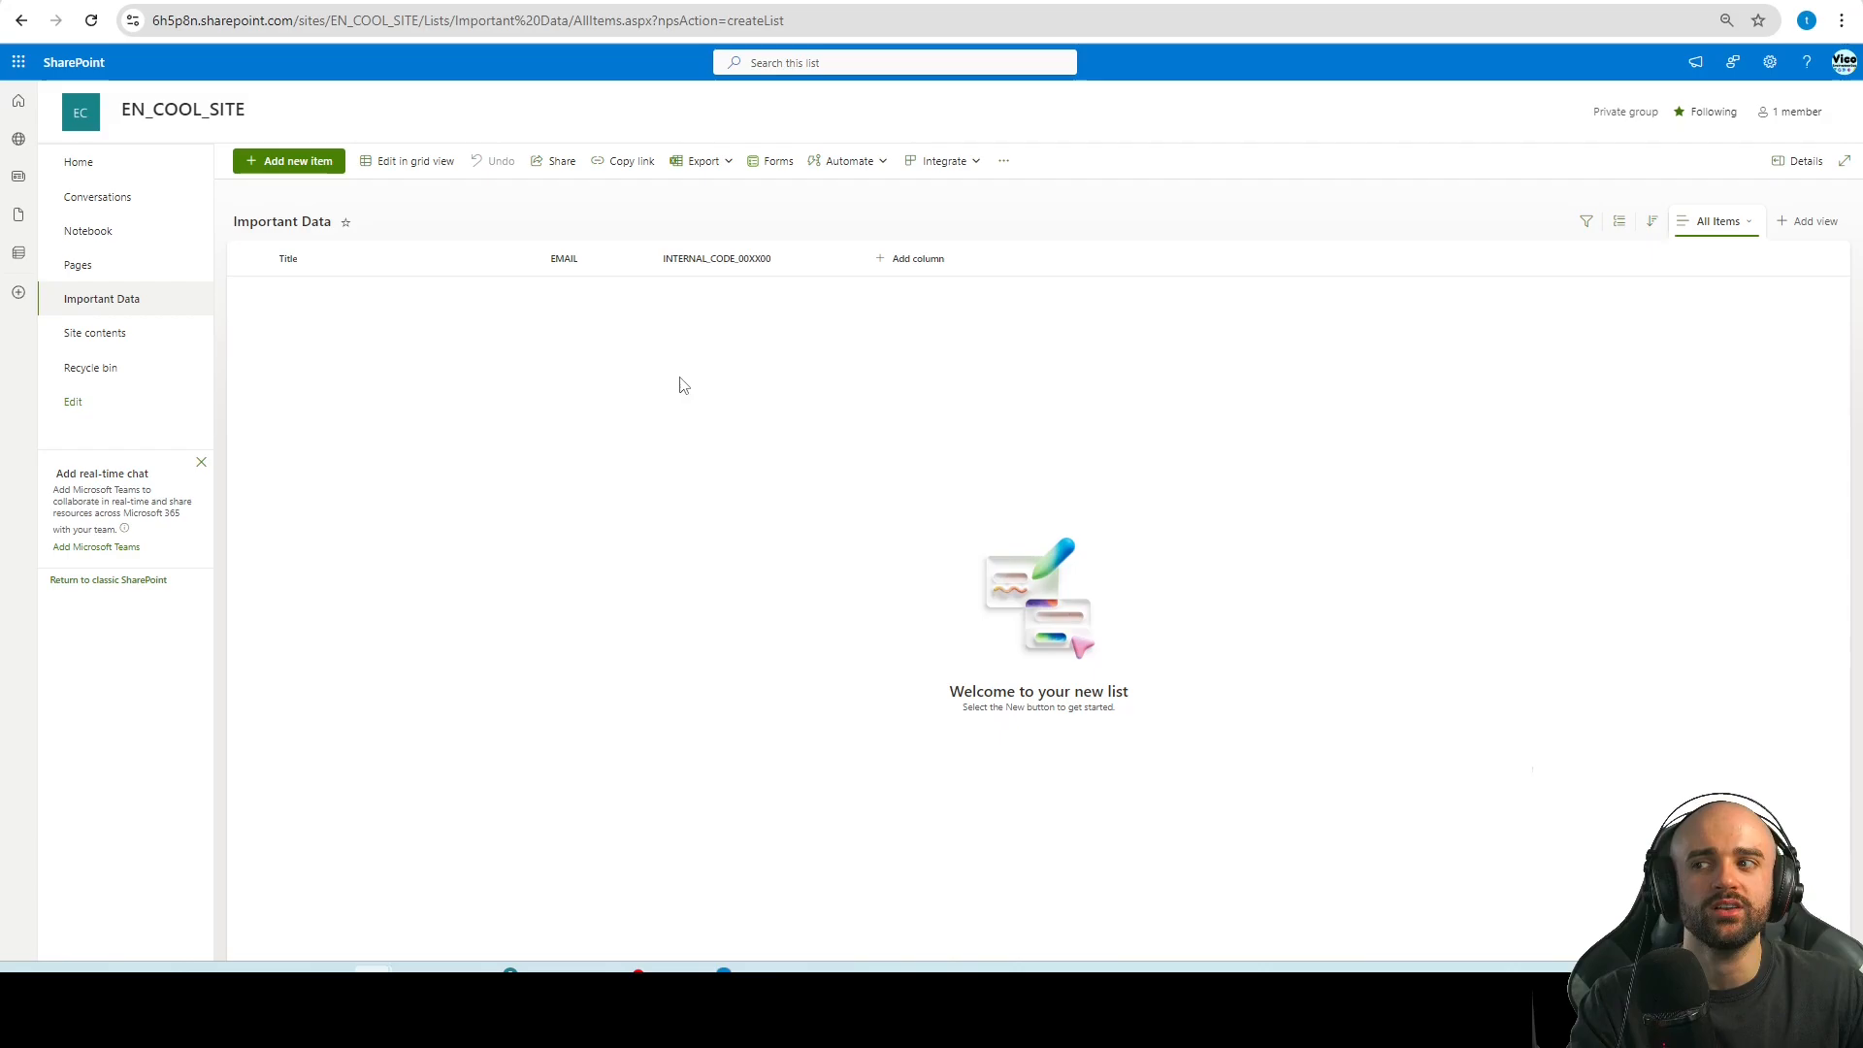
pyautogui.hotkey('ctrl', '1')
pyautogui.click(492, 340)
pyautogui.moveTo(581, 230); pyautogui.dragTo(842, 282)
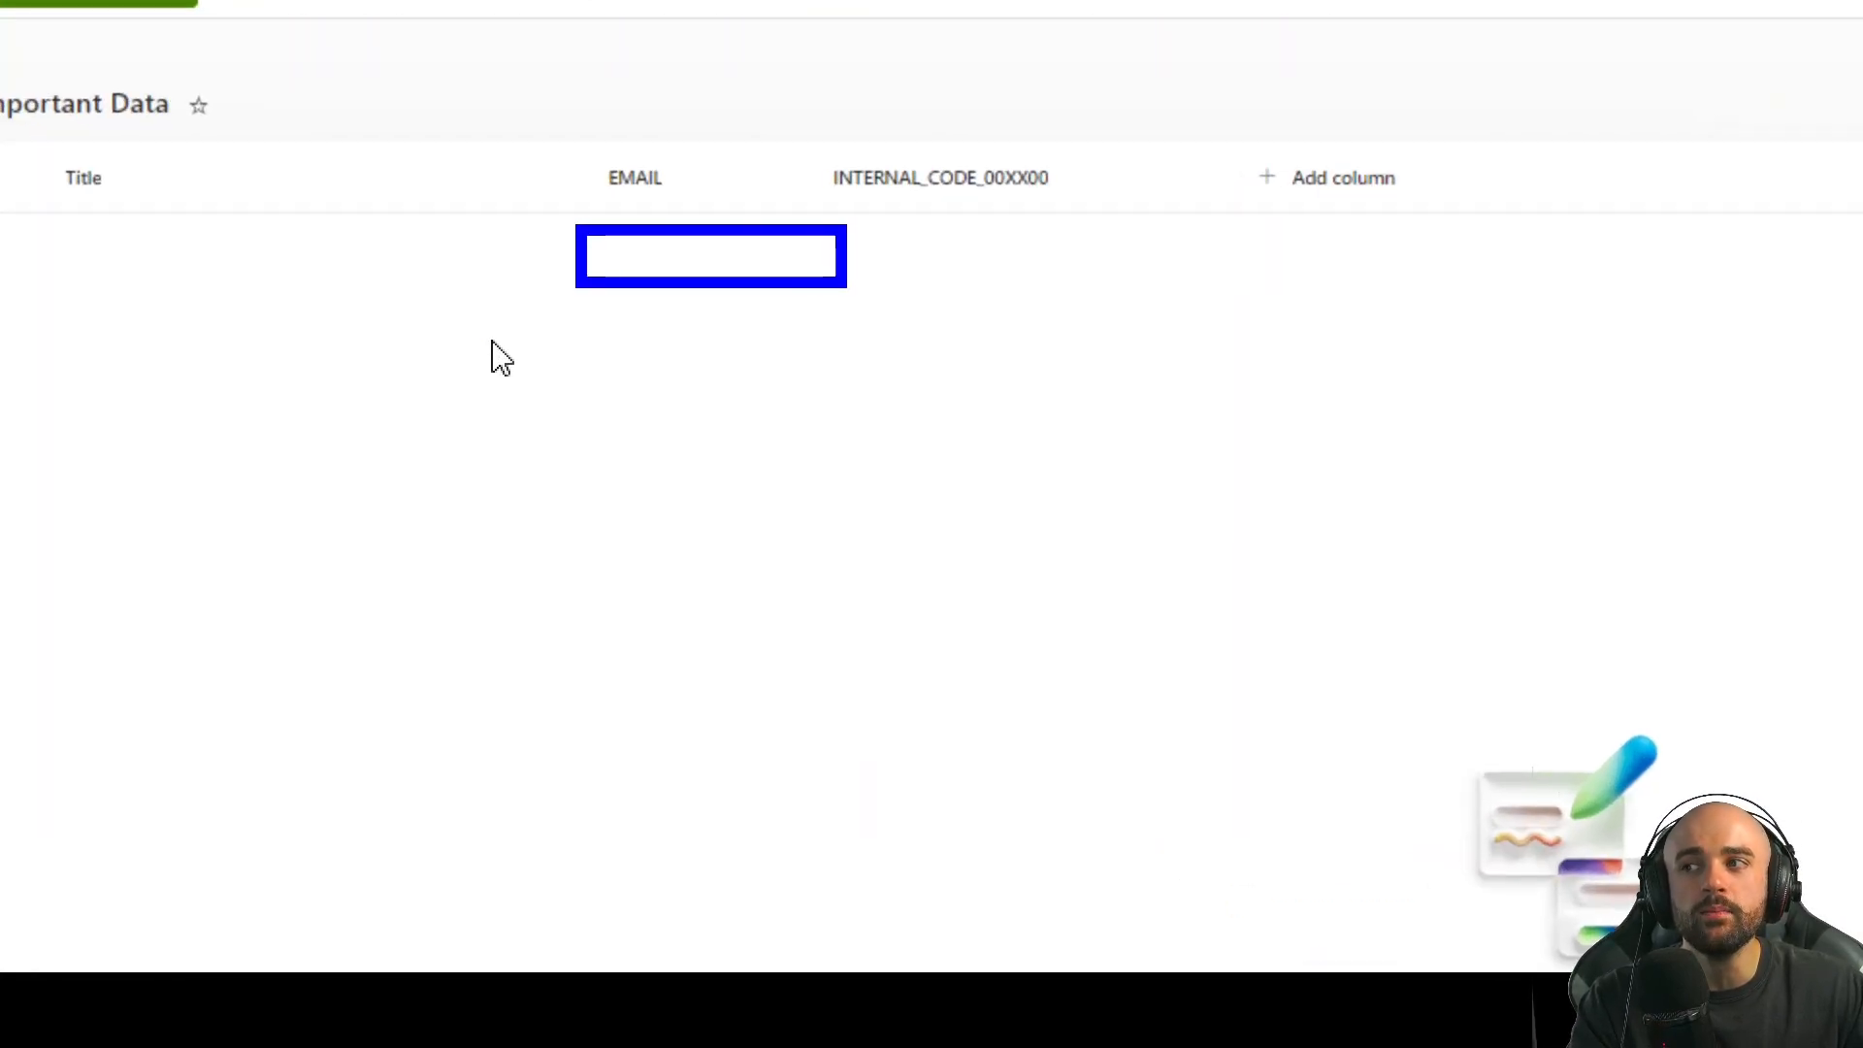
pyautogui.moveTo(574, 308); pyautogui.dragTo(844, 372)
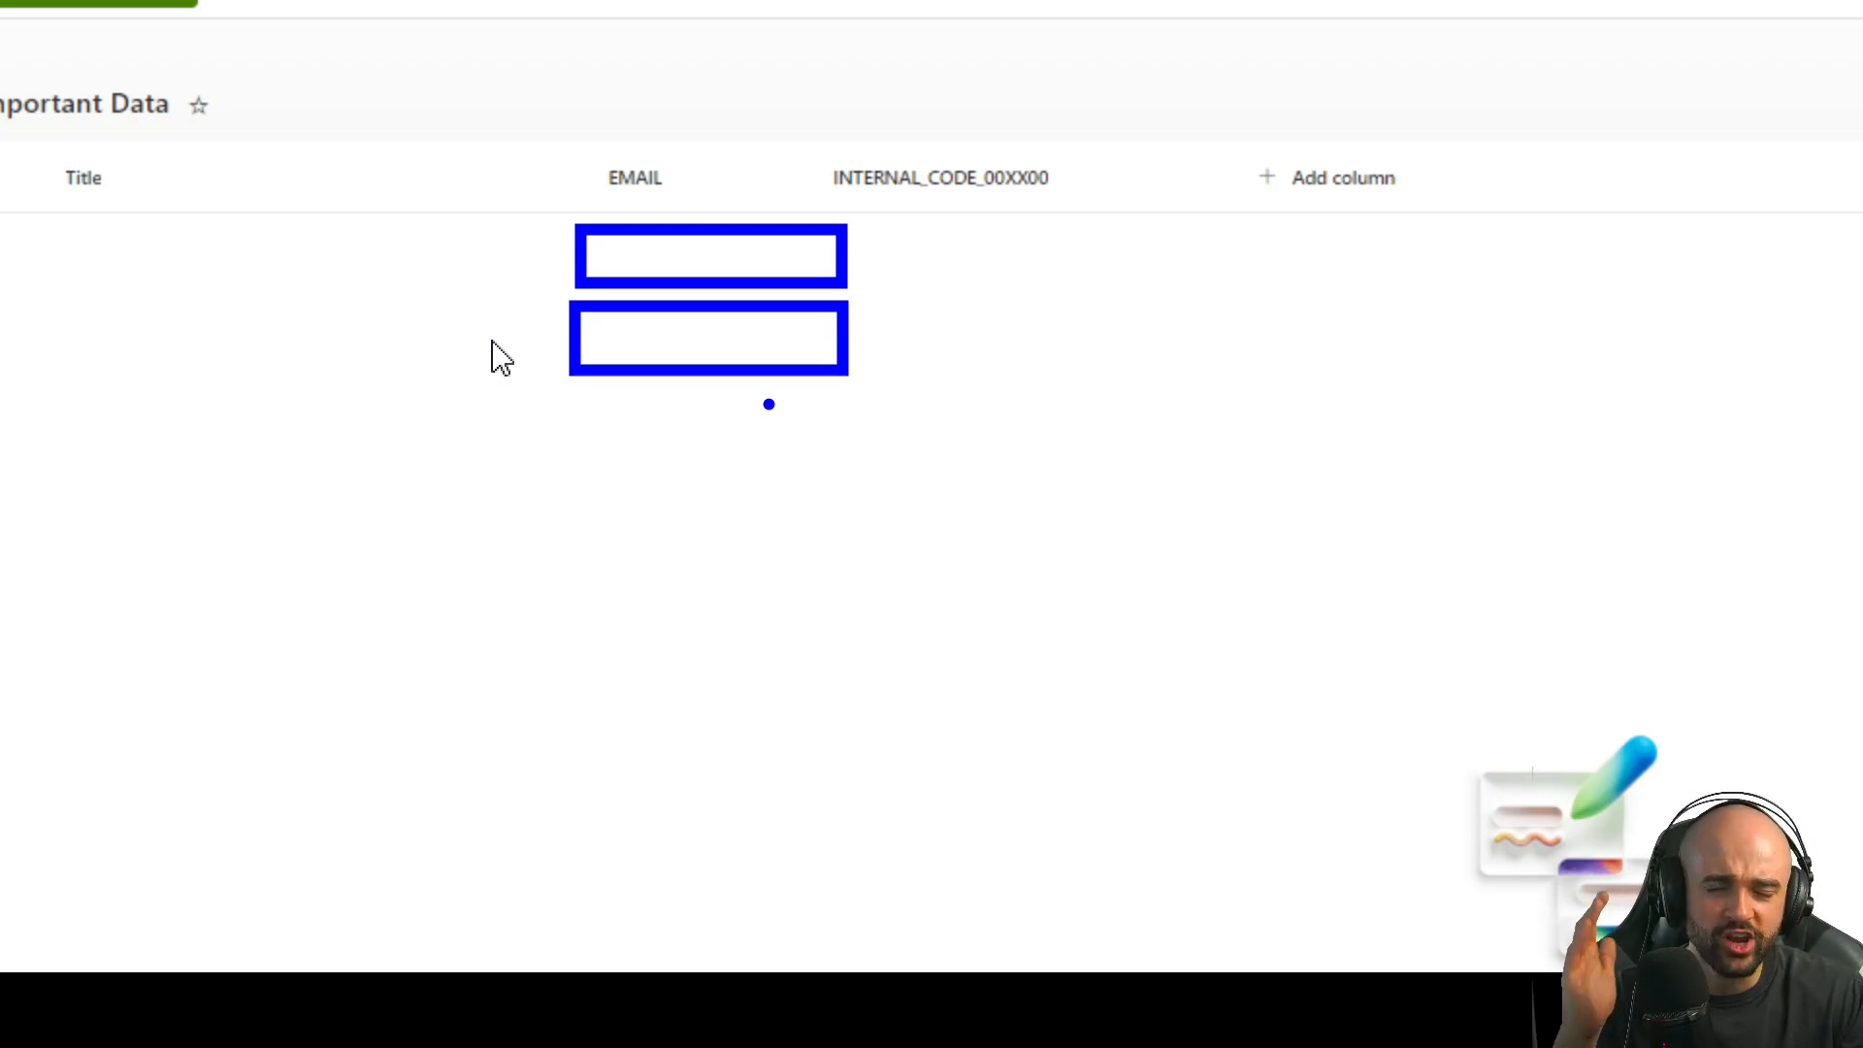
pyautogui.press('Escape')
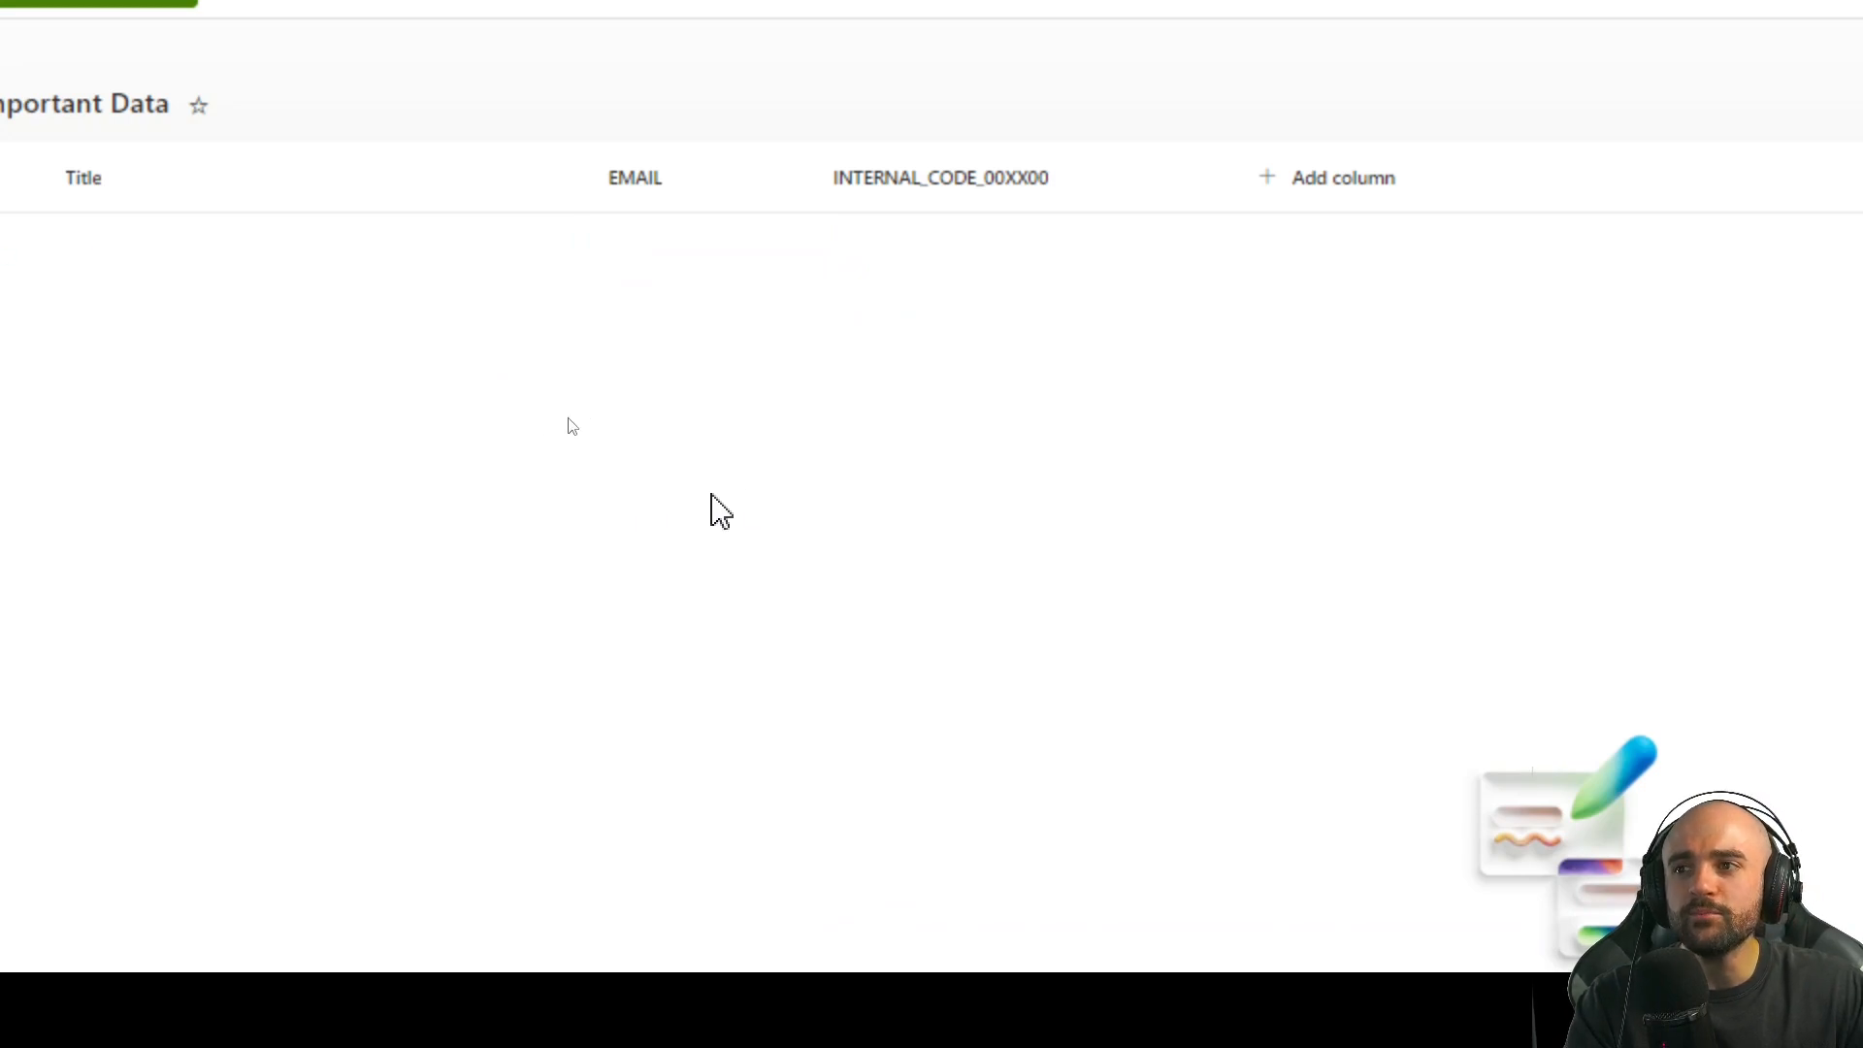
pyautogui.moveTo(172, 39); pyautogui.dragTo(1506, 501)
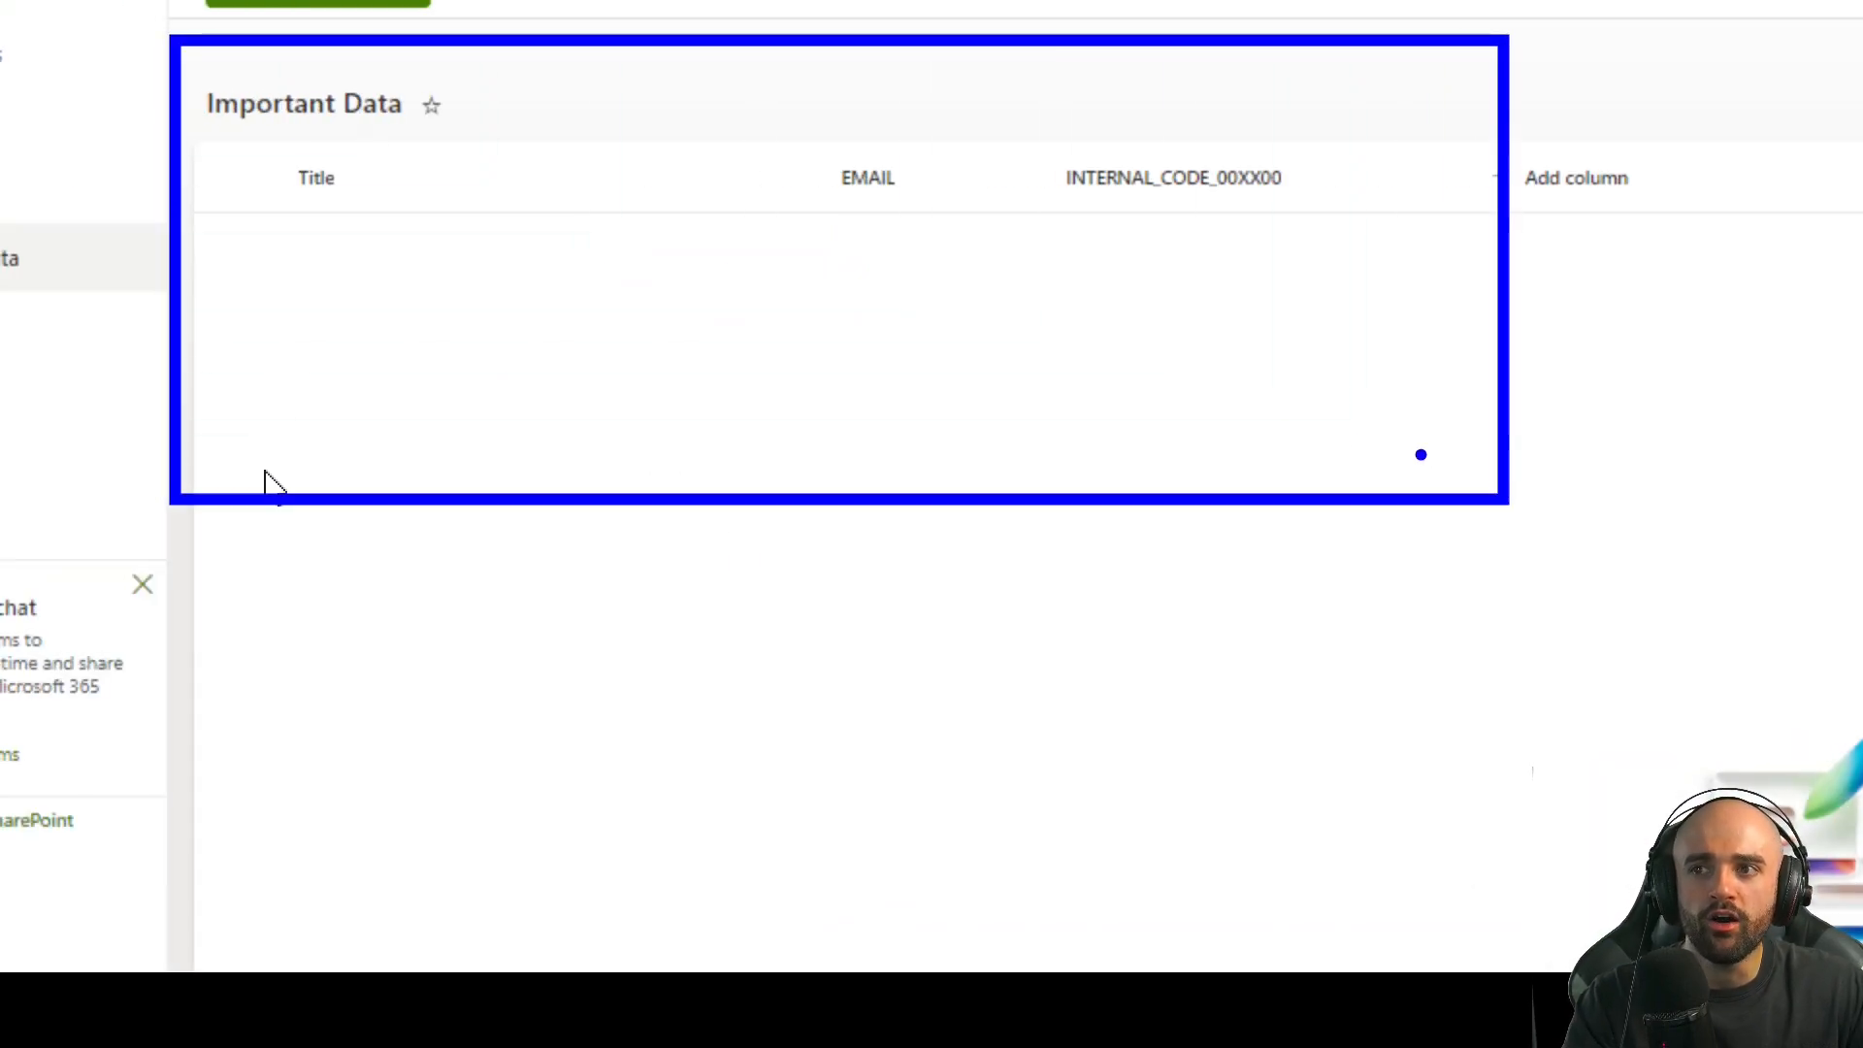
pyautogui.moveTo(1063, 243); pyautogui.dragTo(1155, 302)
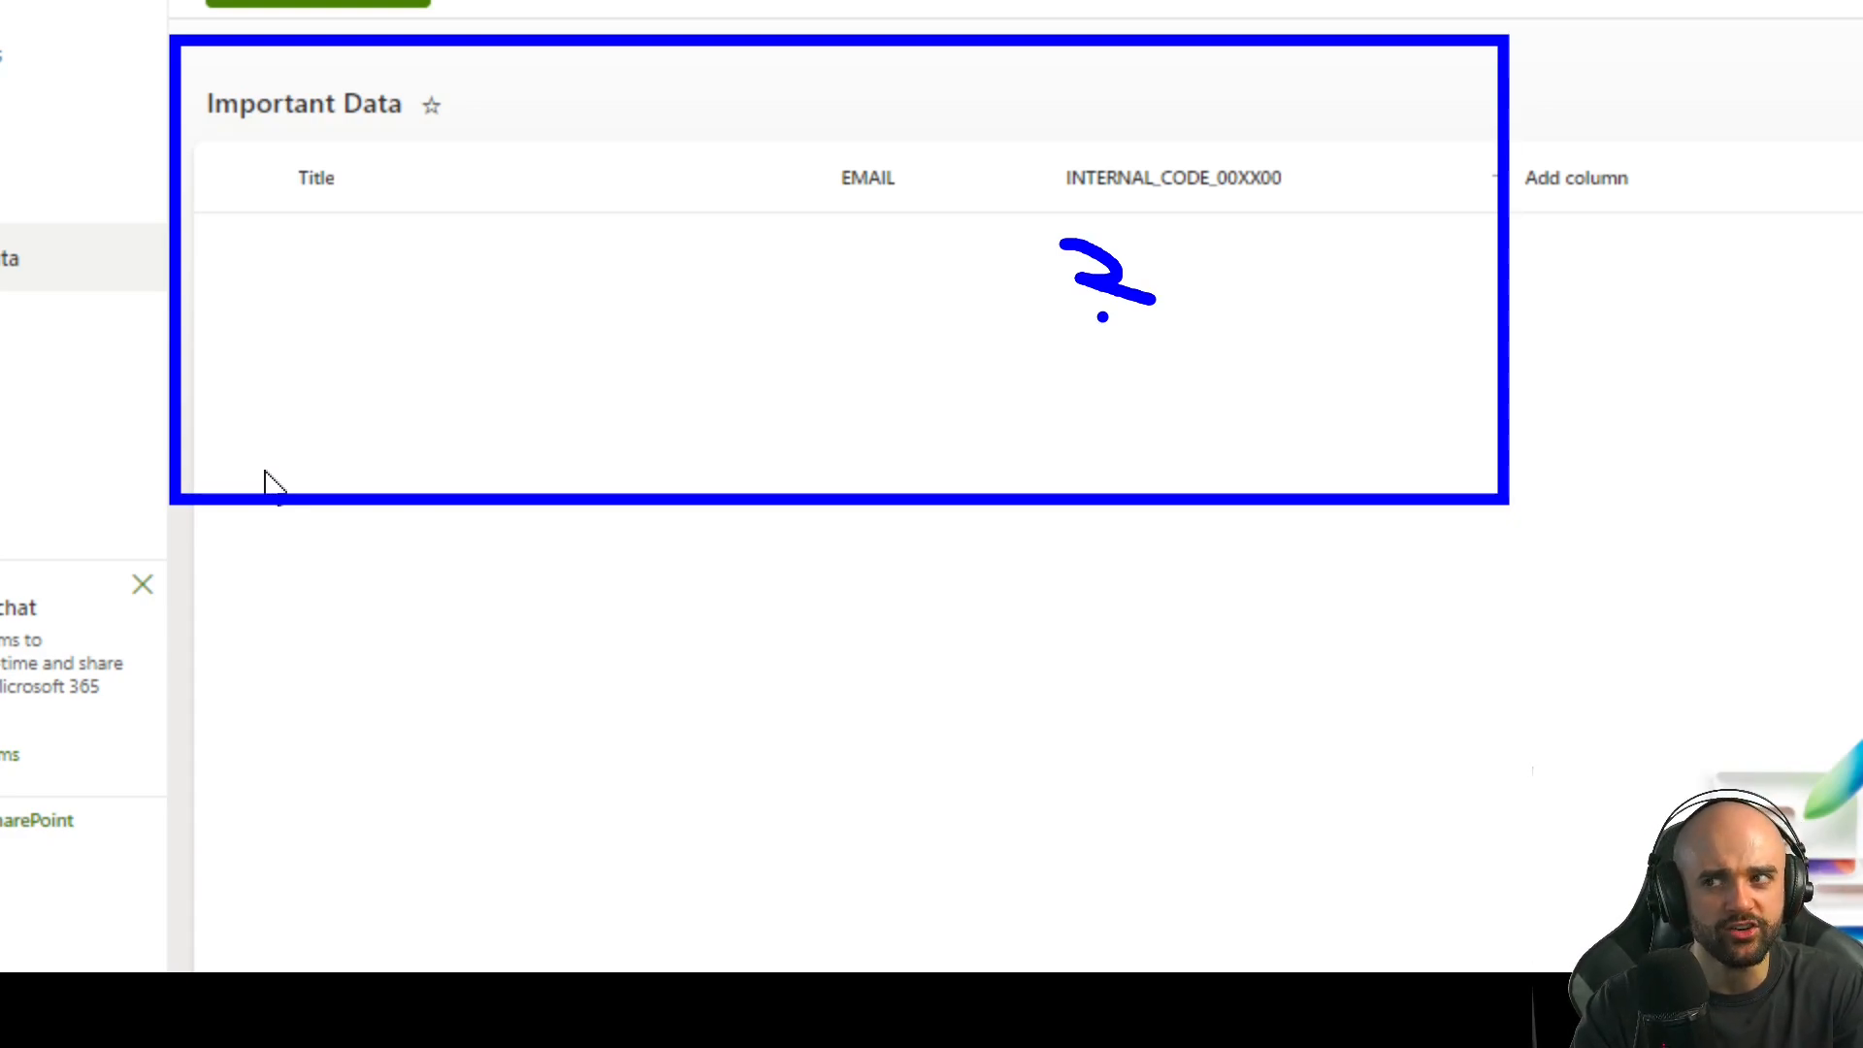
pyautogui.press('Escape')
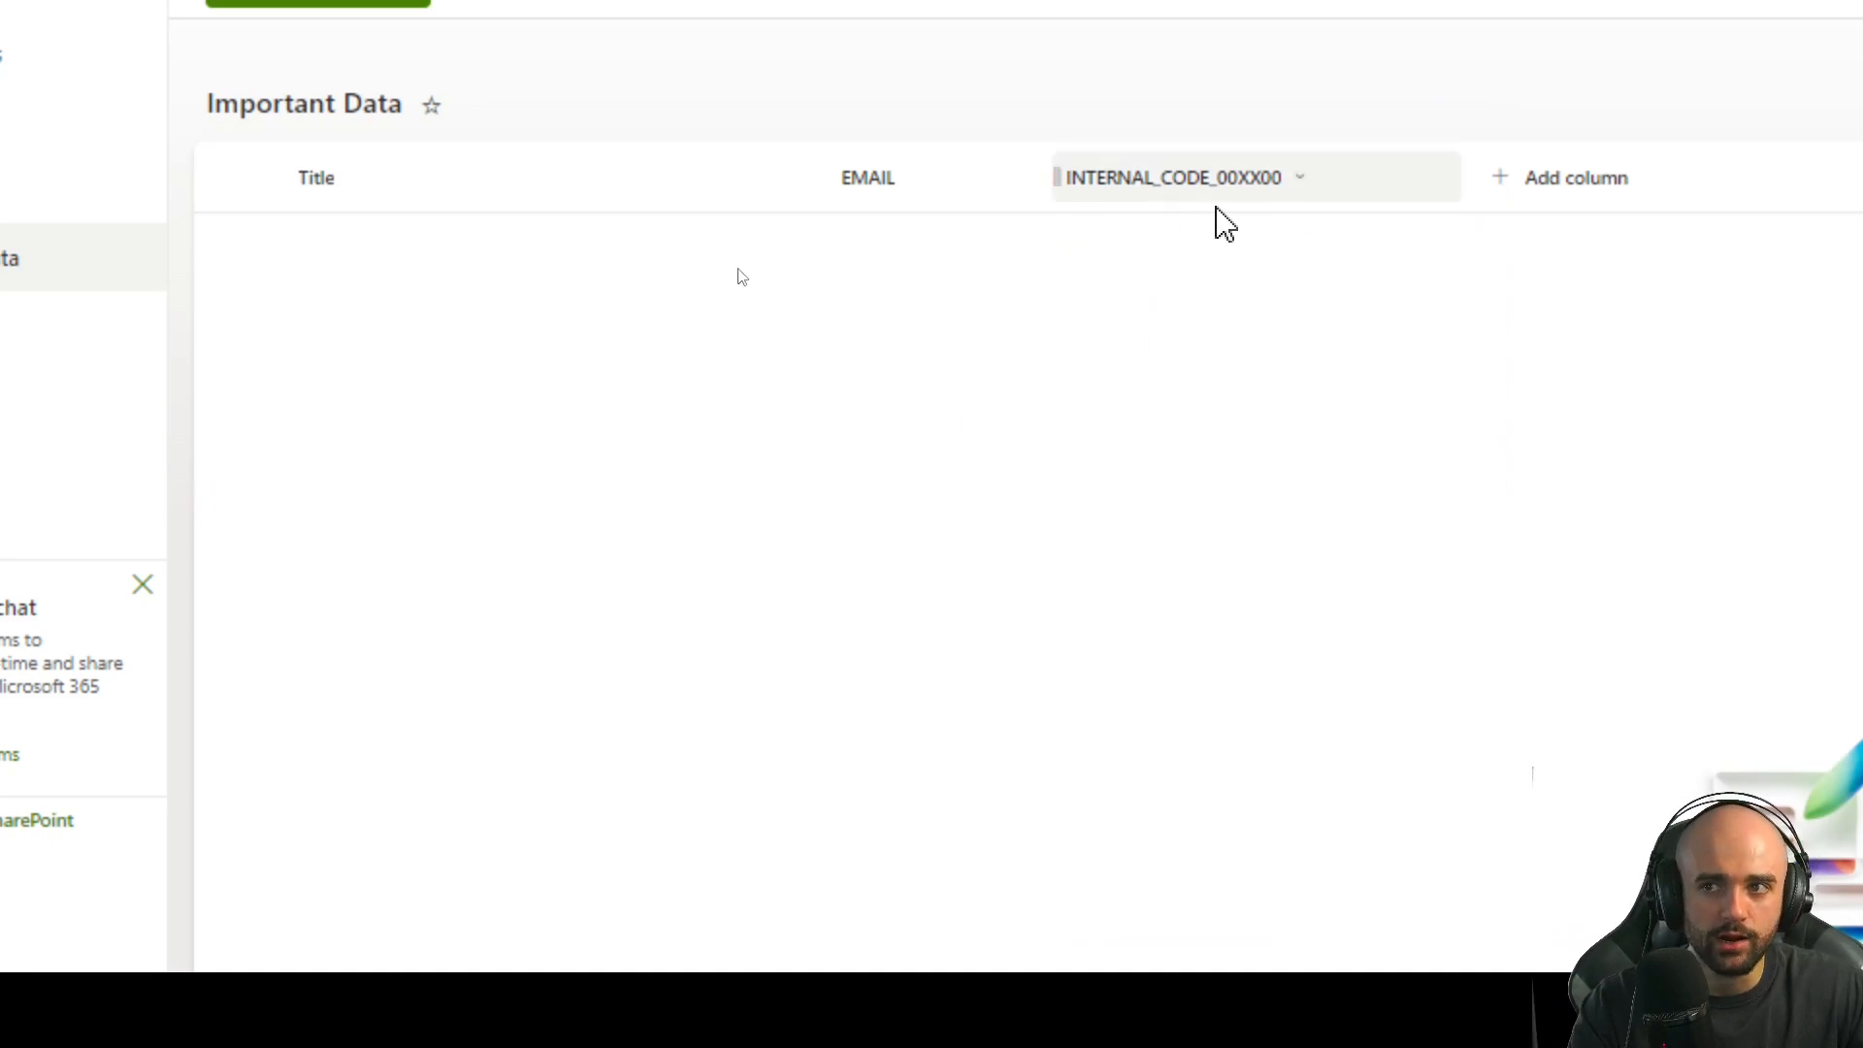
# Examine the column validation settings of the INTERNAL_CODE_00XX00 column, leaving them without saving changes
pyautogui.click(1252, 187)
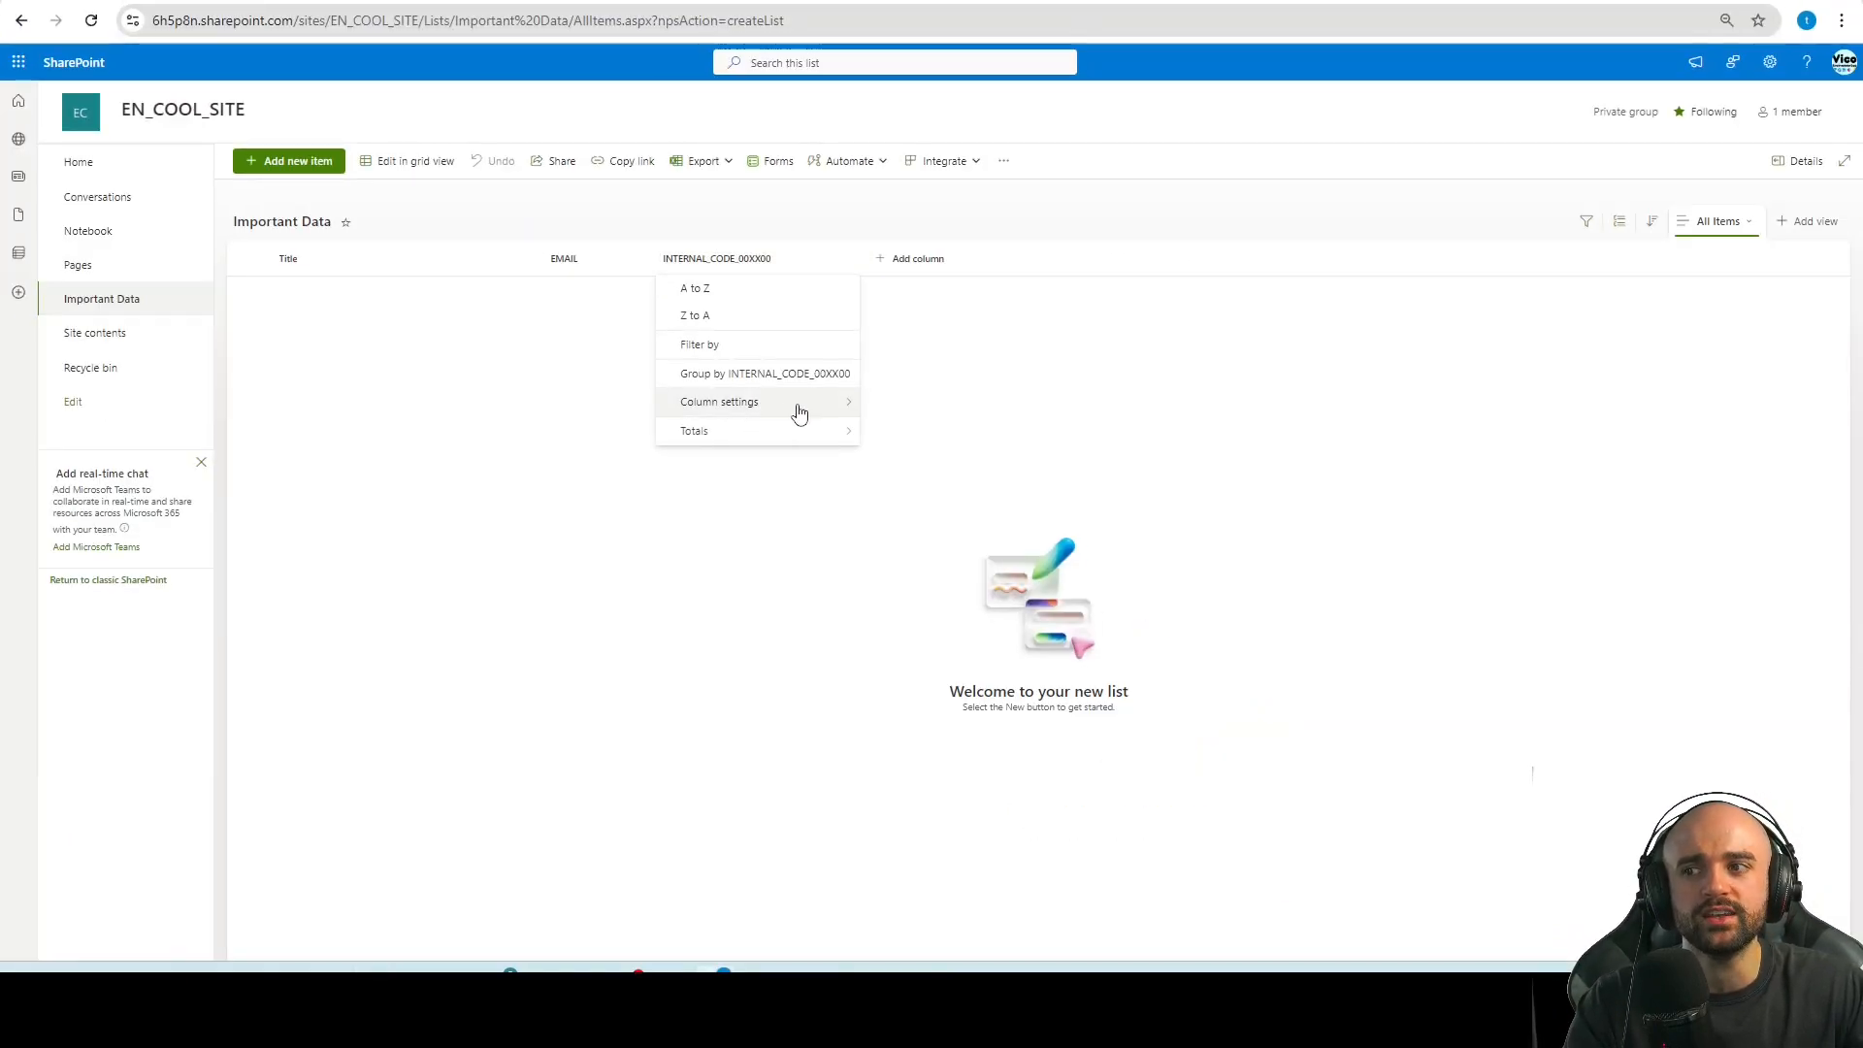
pyautogui.moveTo(798, 414)
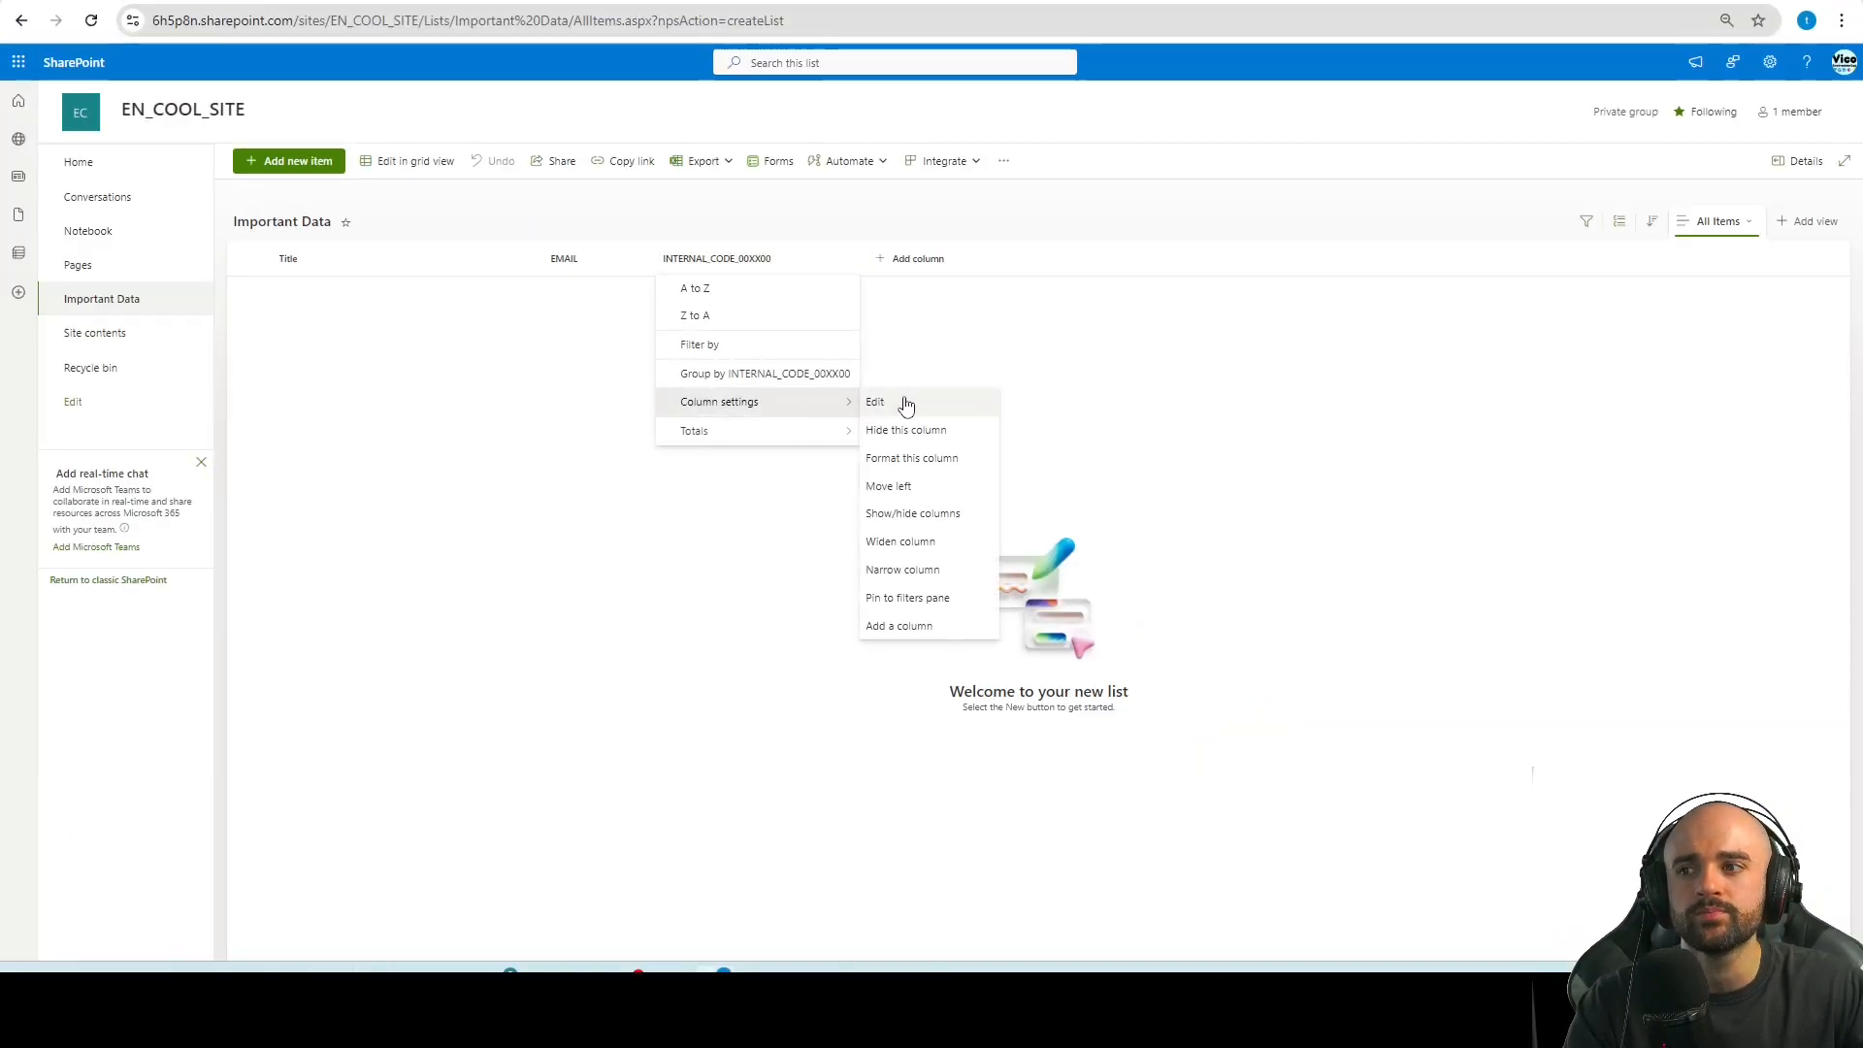
pyautogui.click(903, 404)
pyautogui.click(1703, 400)
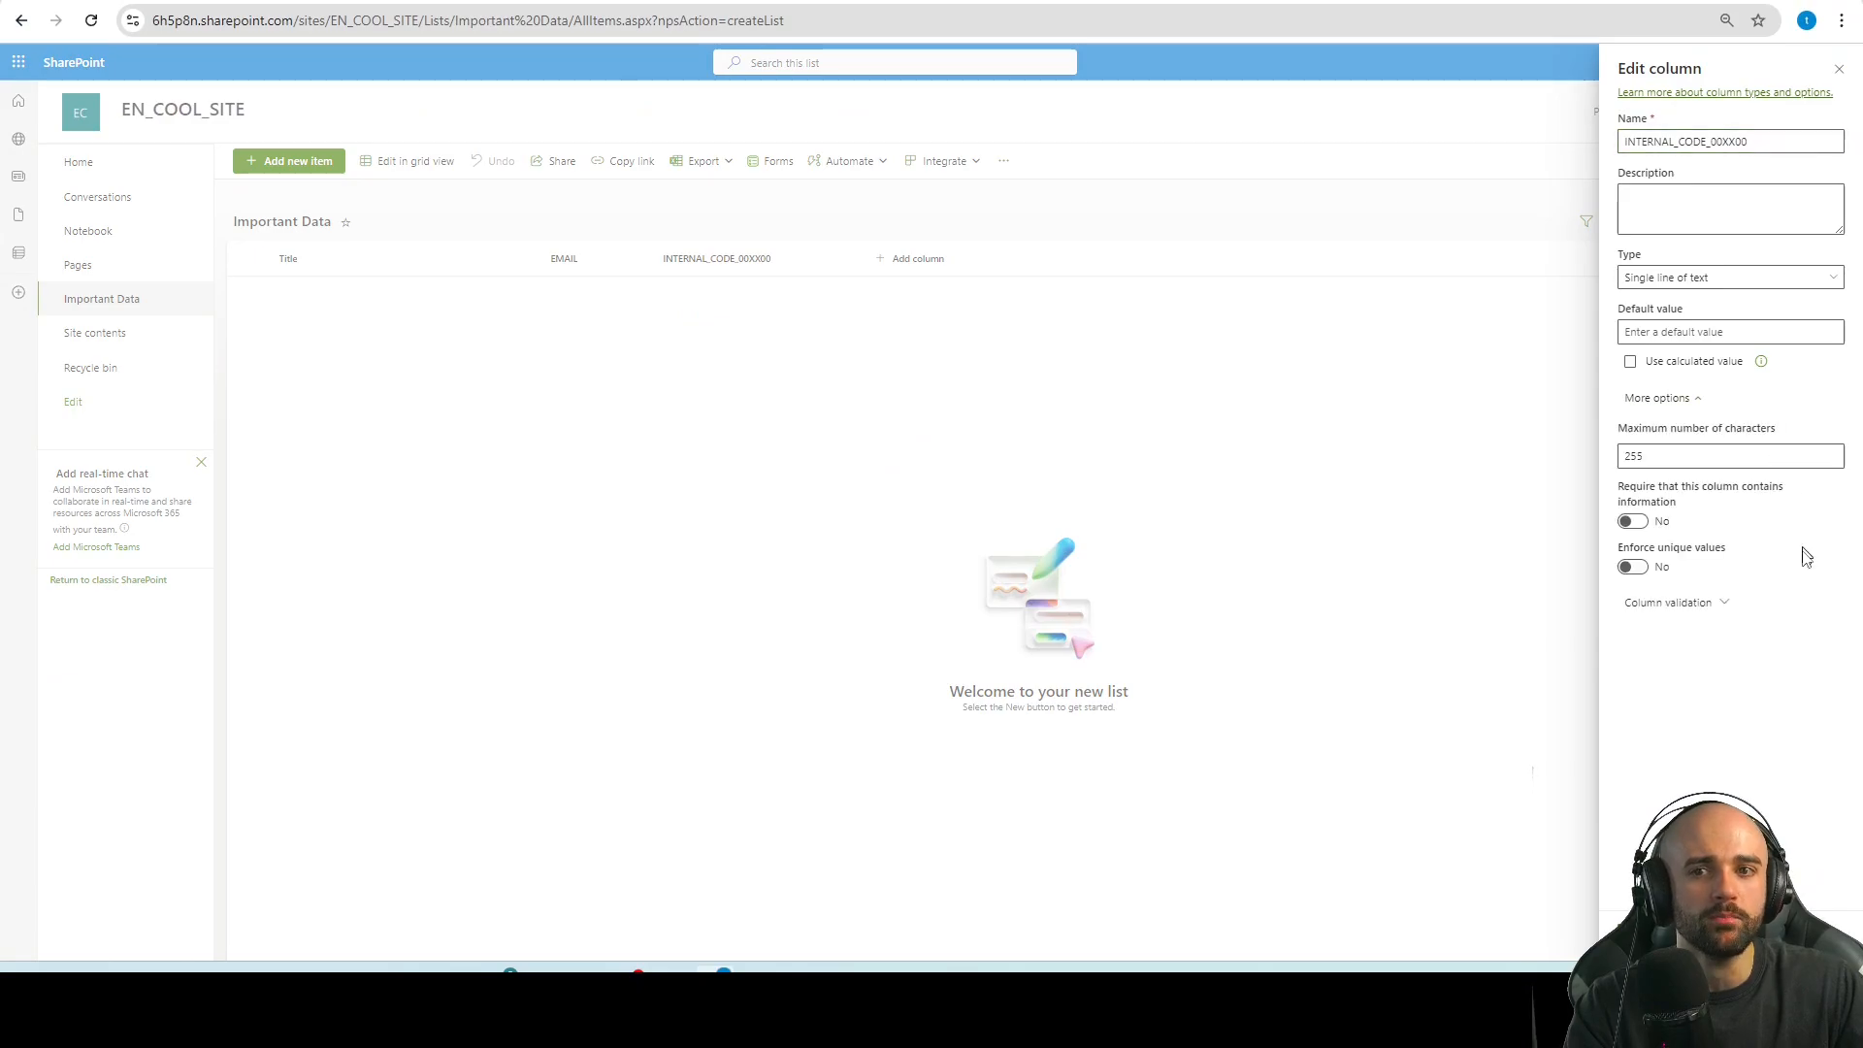
pyautogui.click(1724, 603)
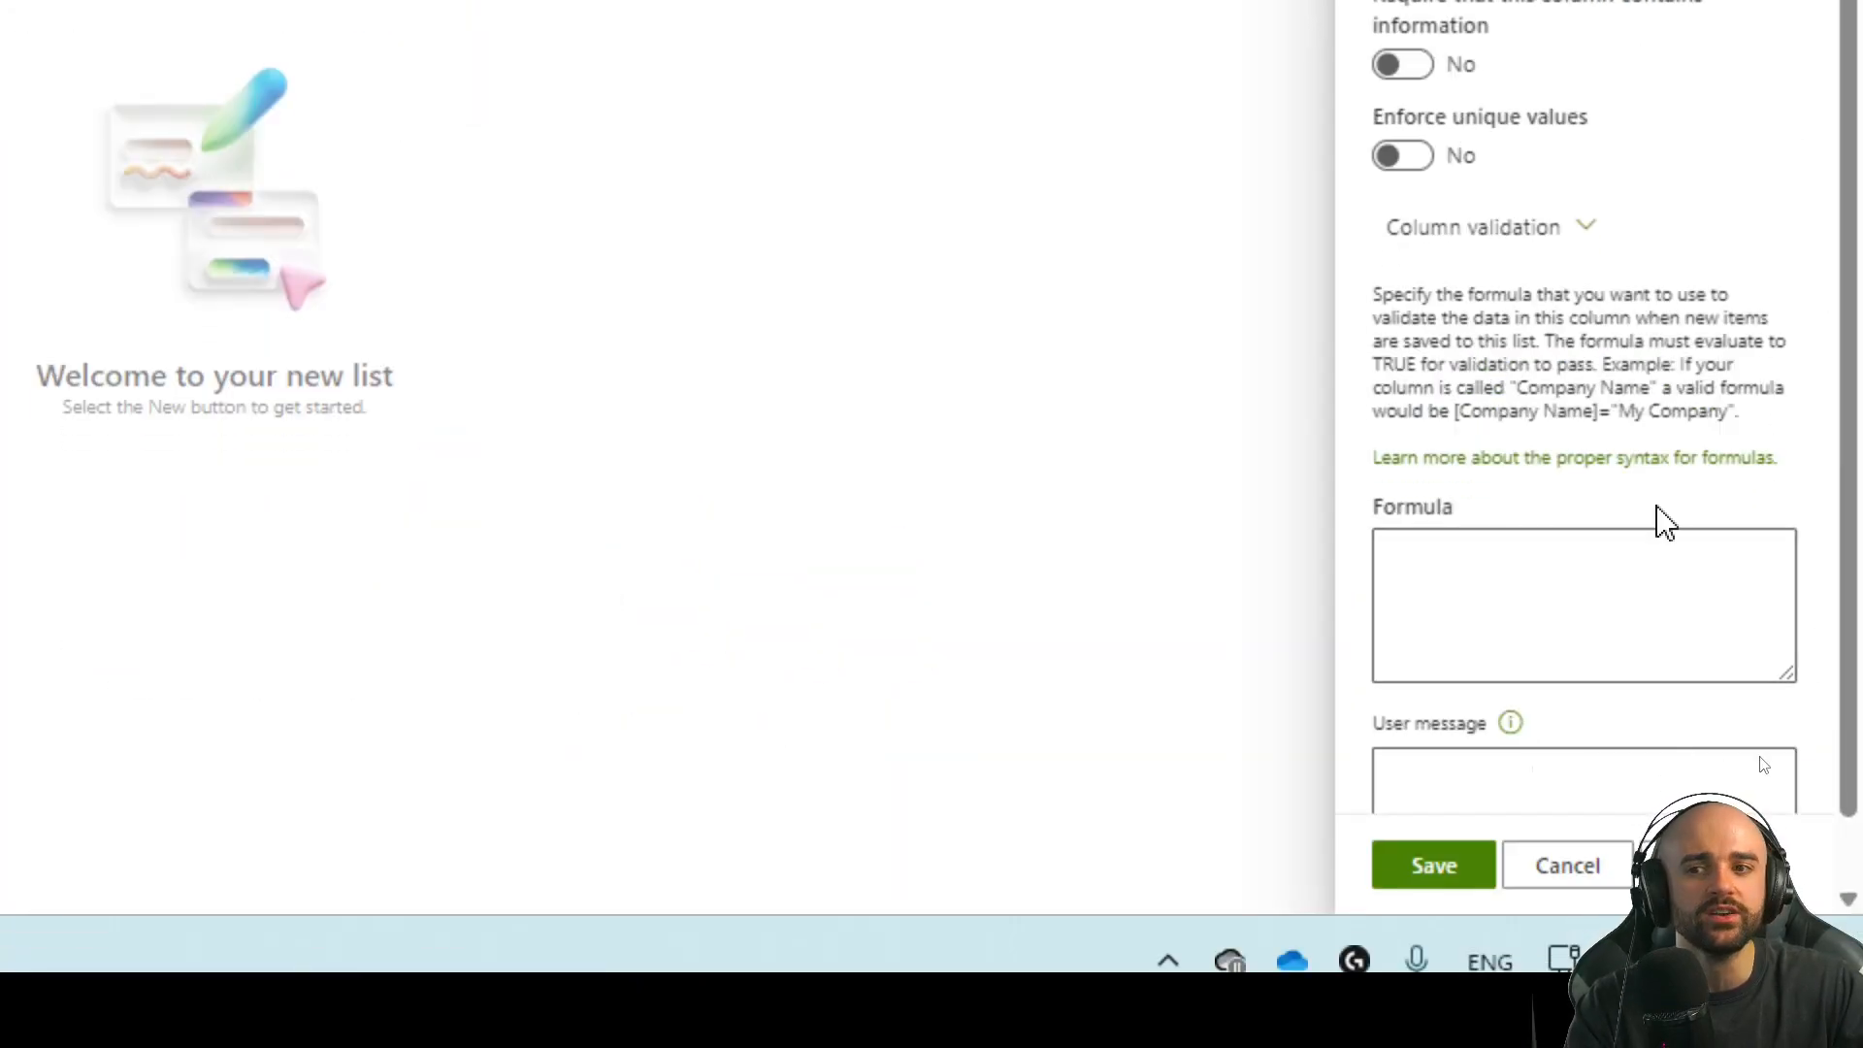
pyautogui.scroll(-1, 1684, 690)
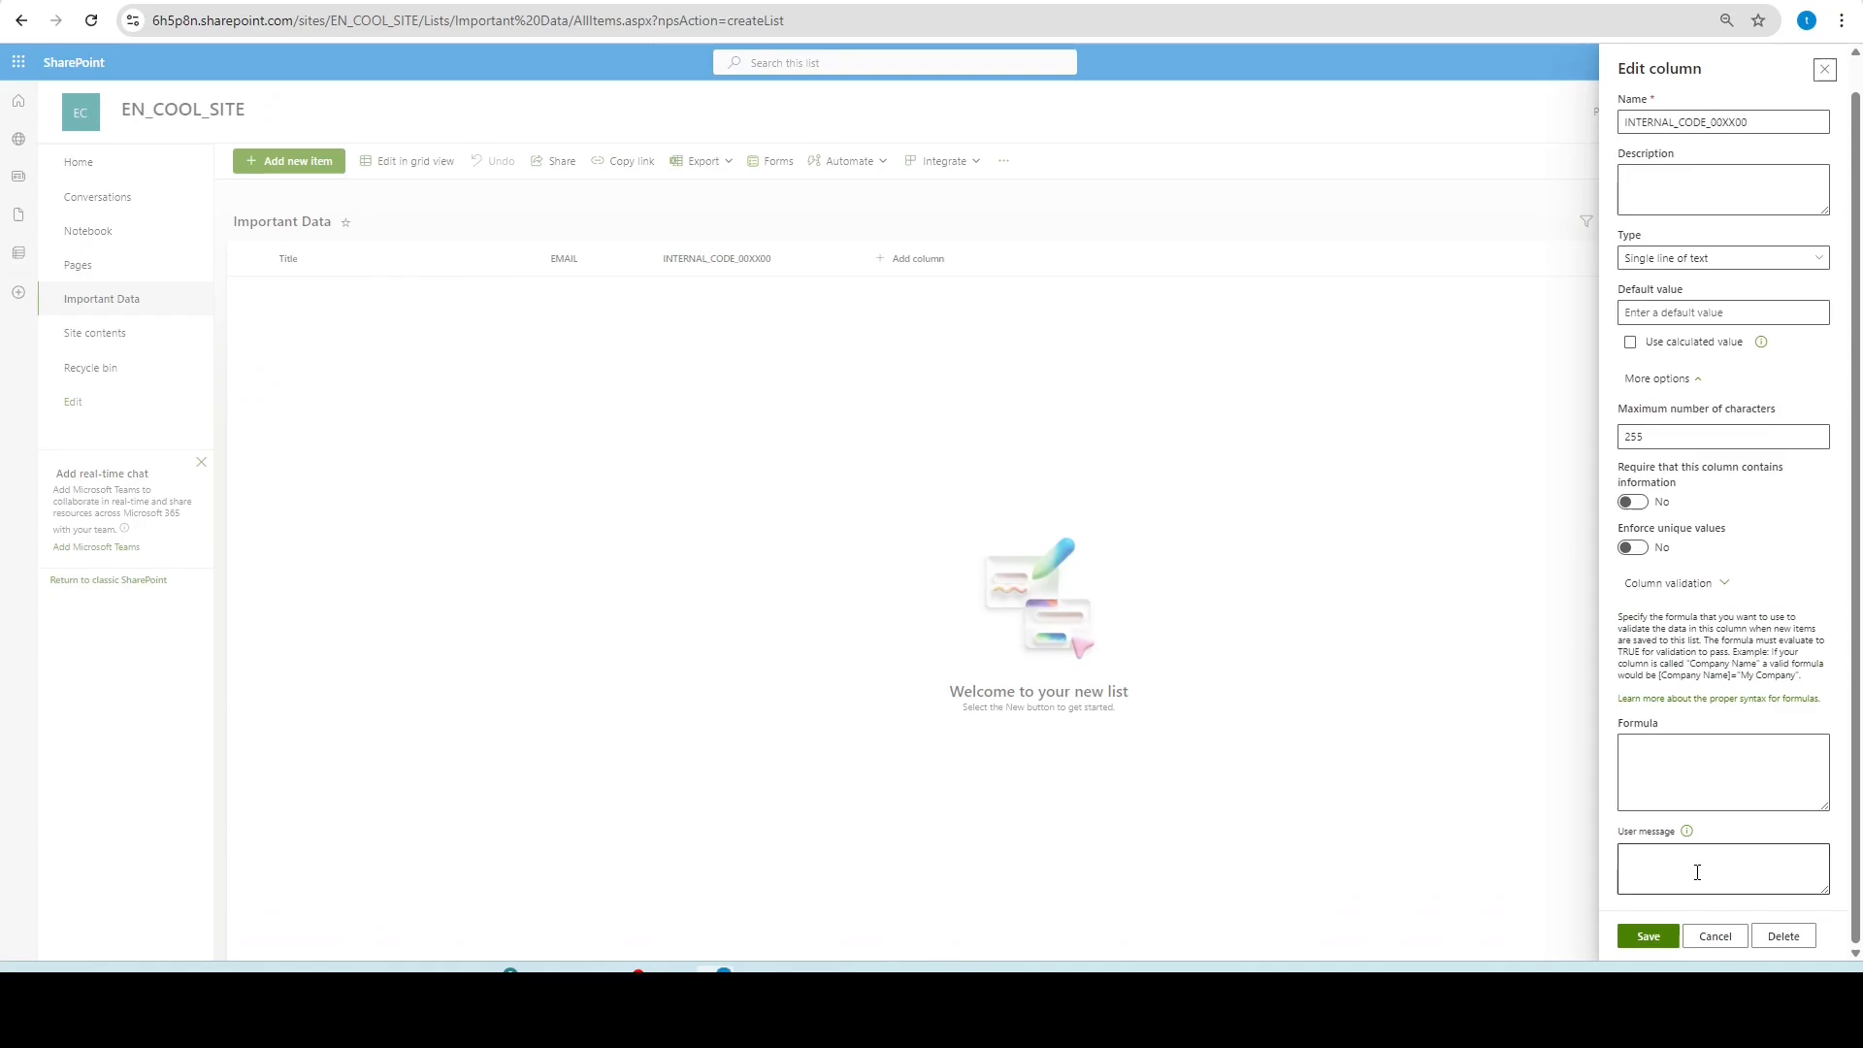
pyautogui.click(1714, 937)
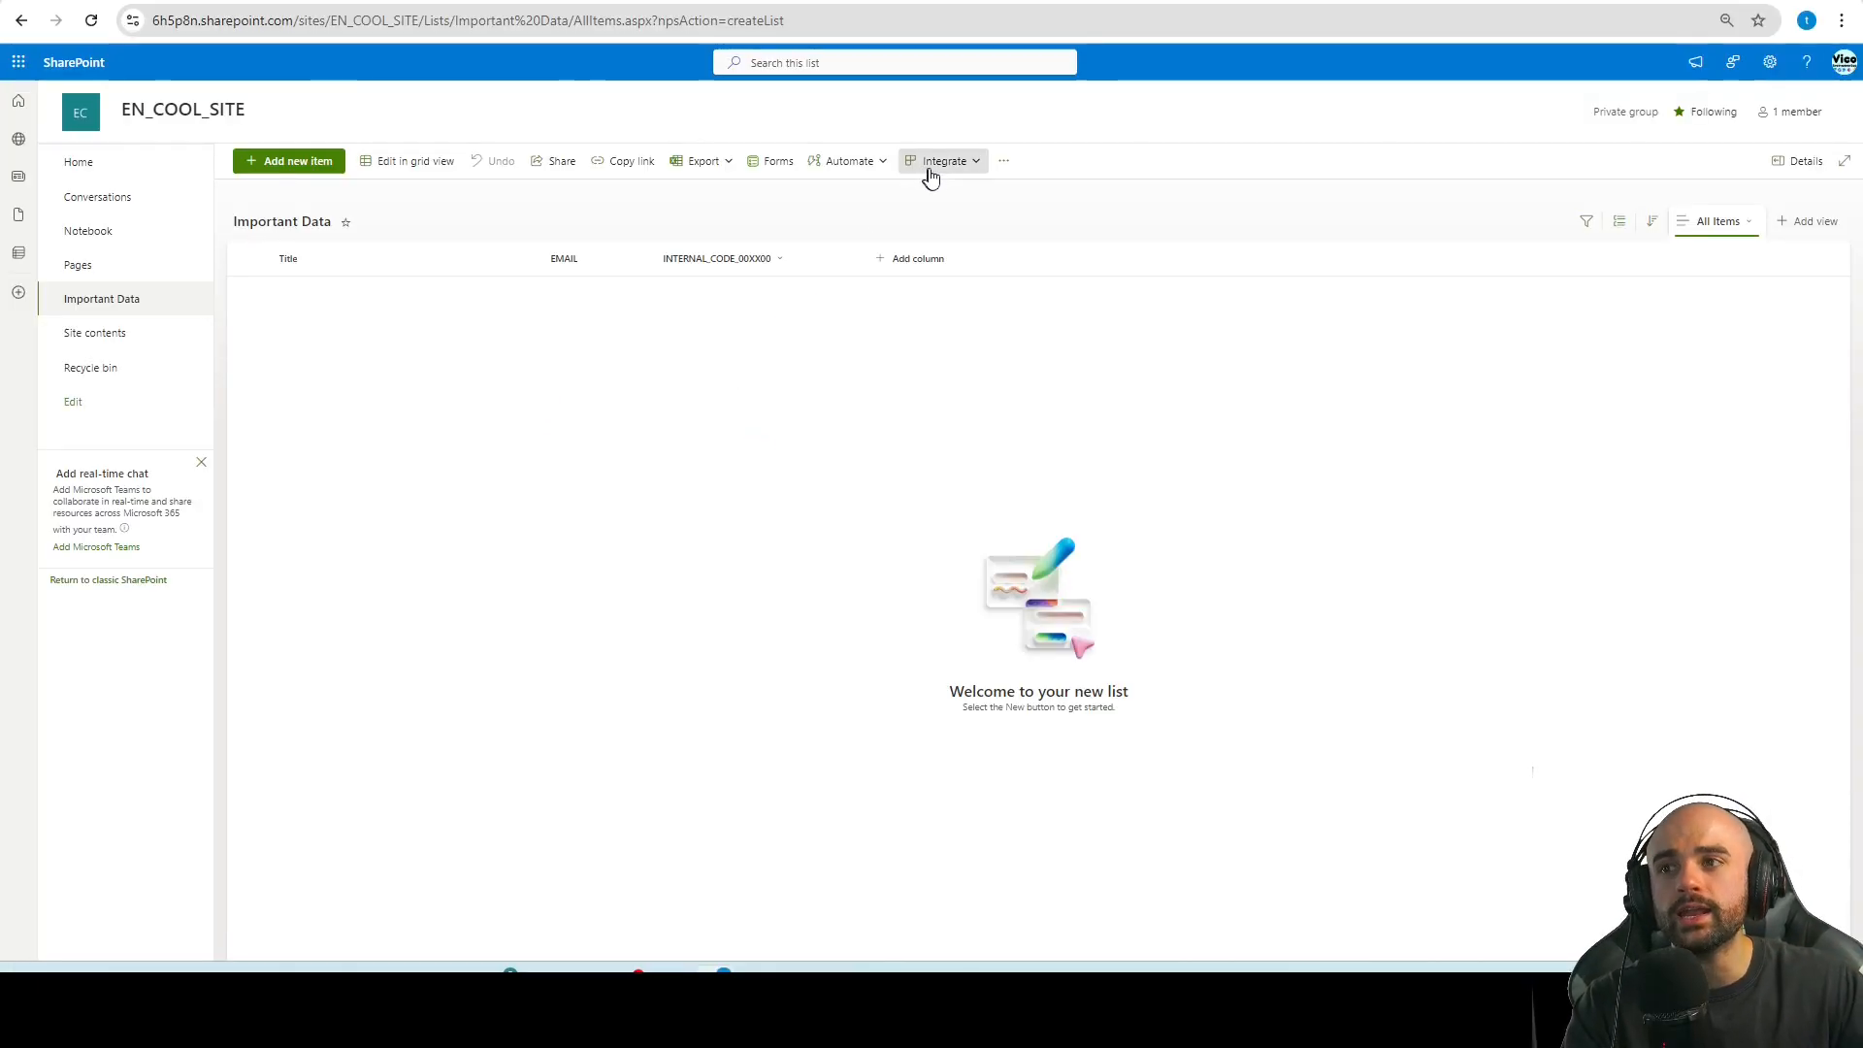
pyautogui.click(961, 165)
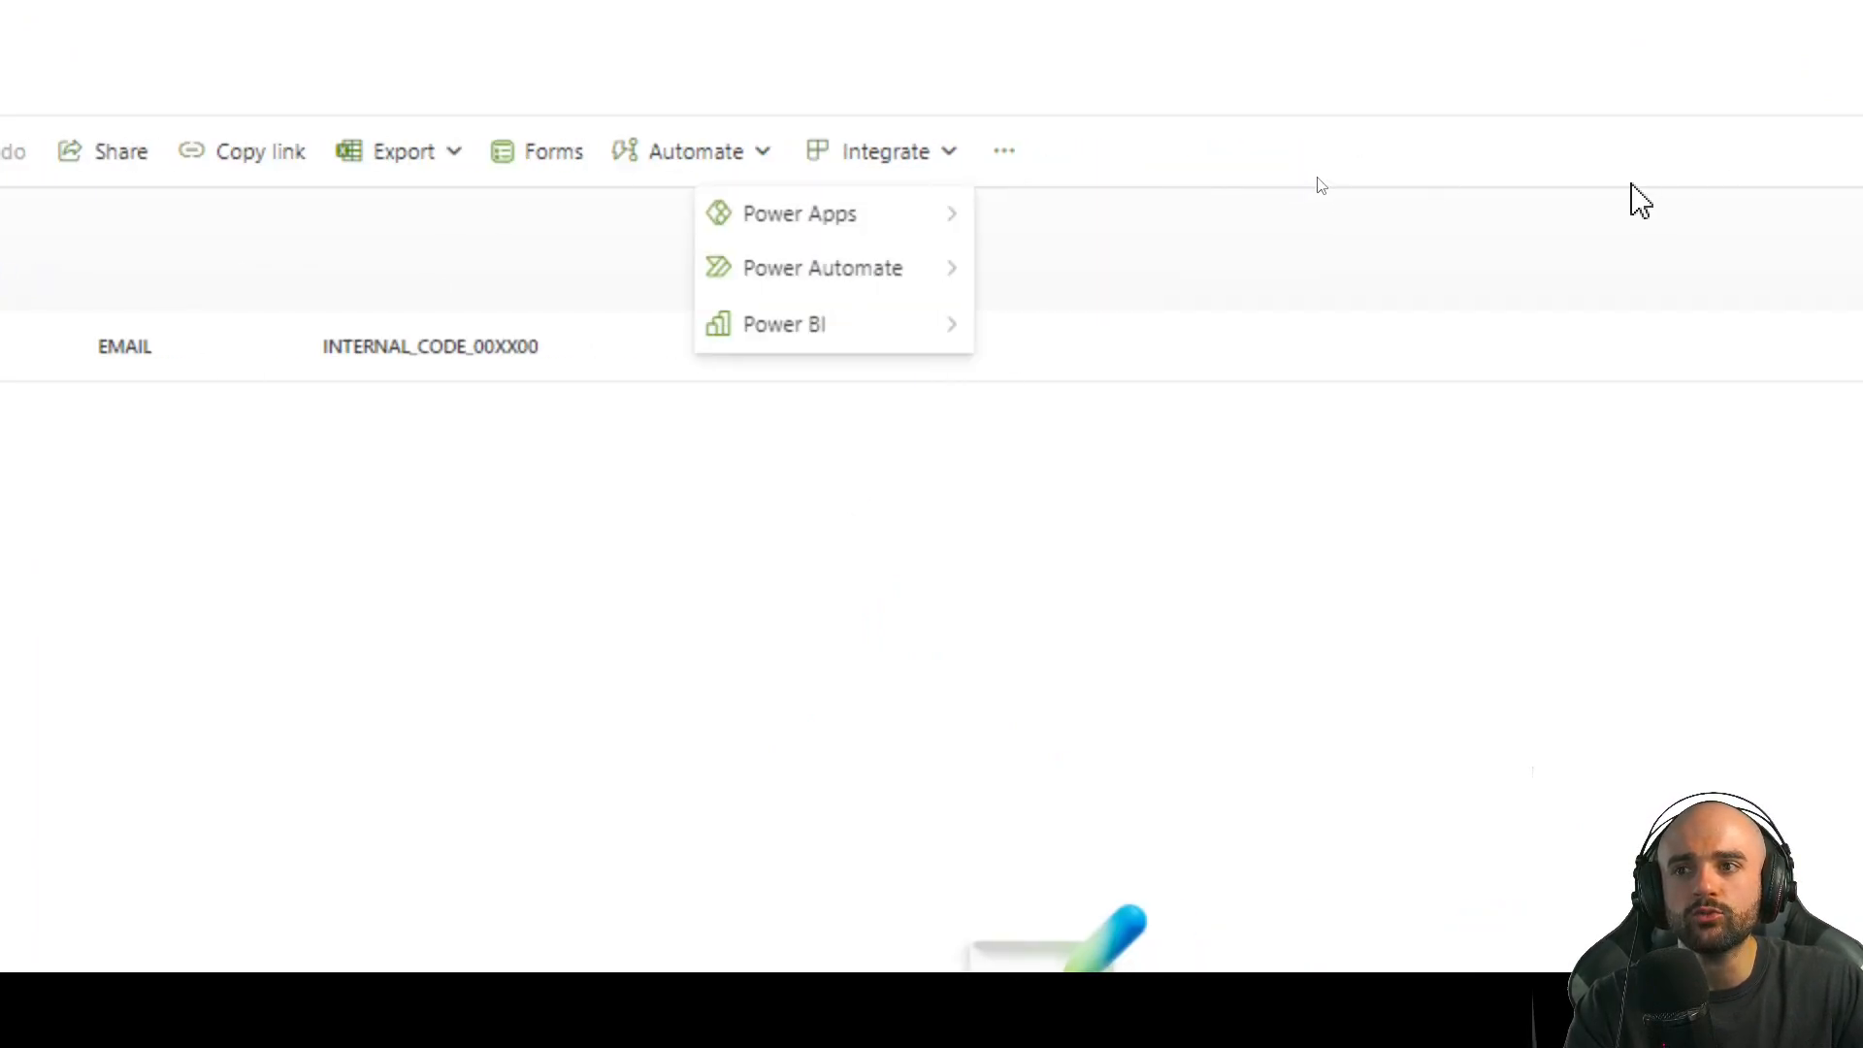
pyautogui.moveTo(917, 209)
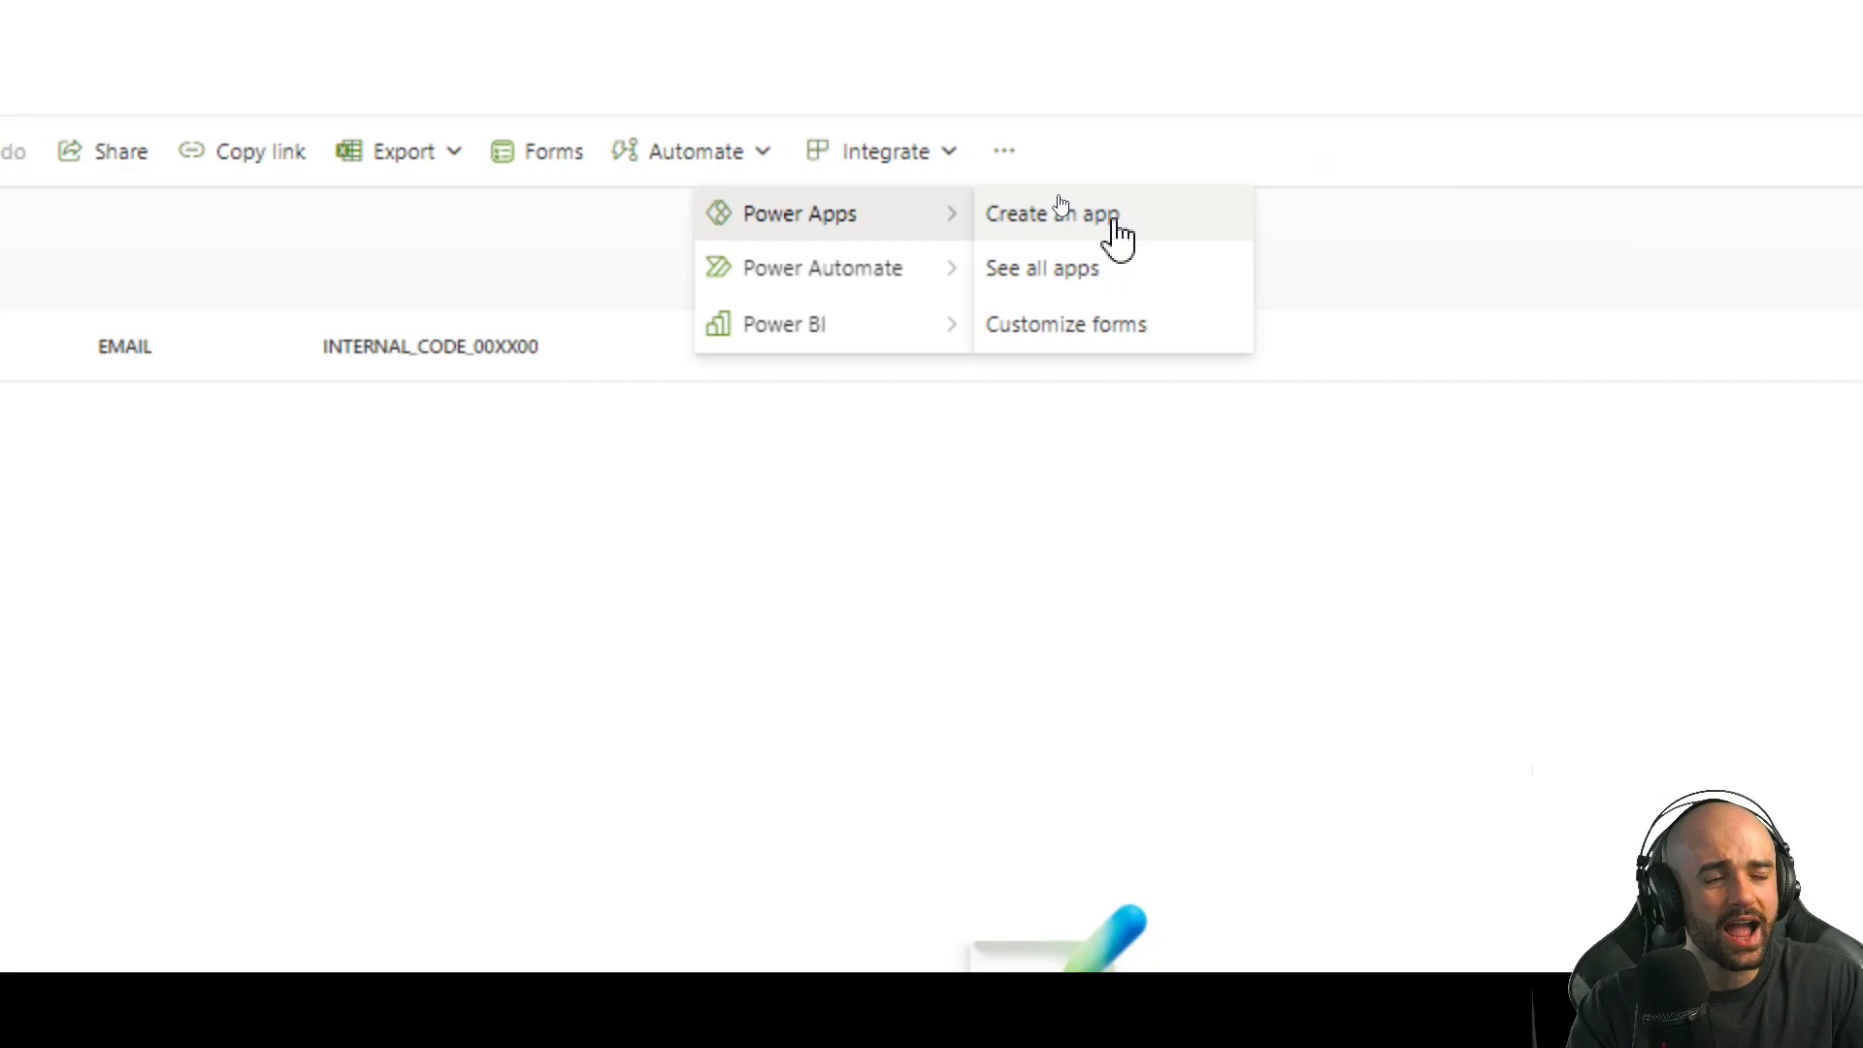
pyautogui.click(405, 193)
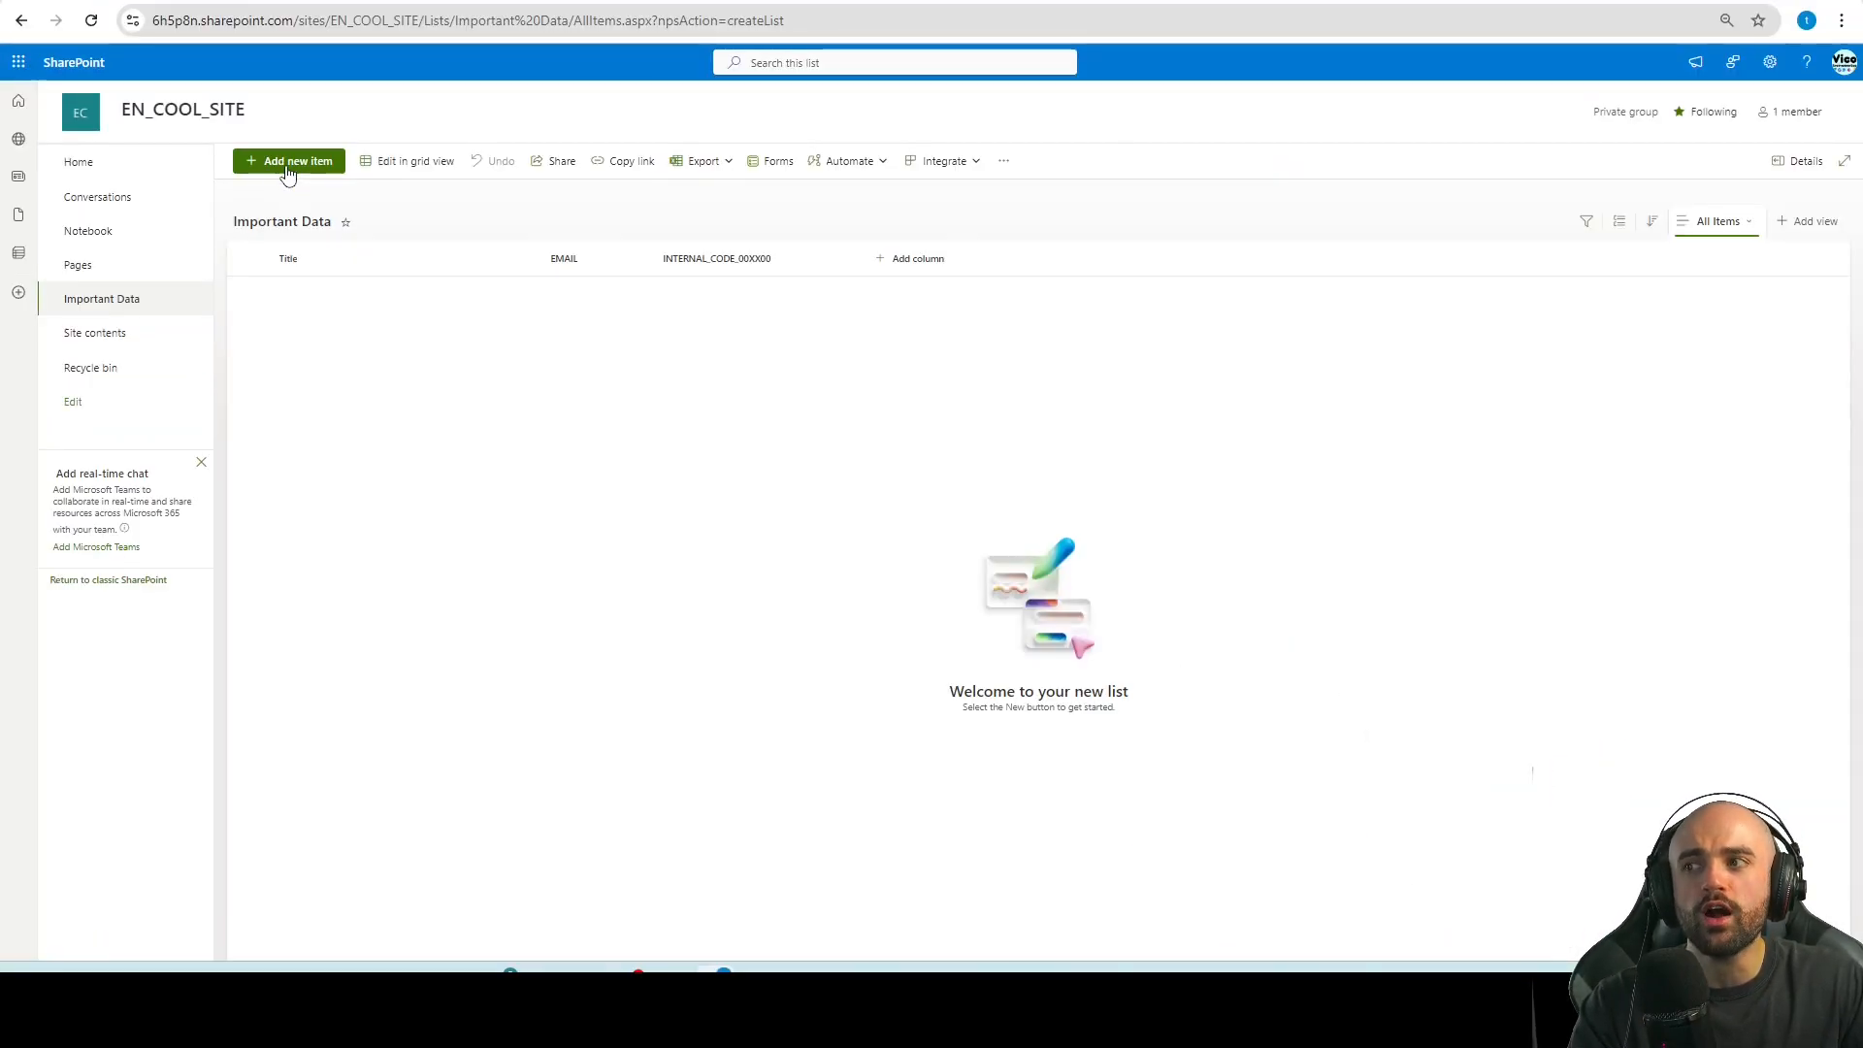
# Examine the layout formatting options of the list's new item form, leaving them without saving changes
pyautogui.click(287, 165)
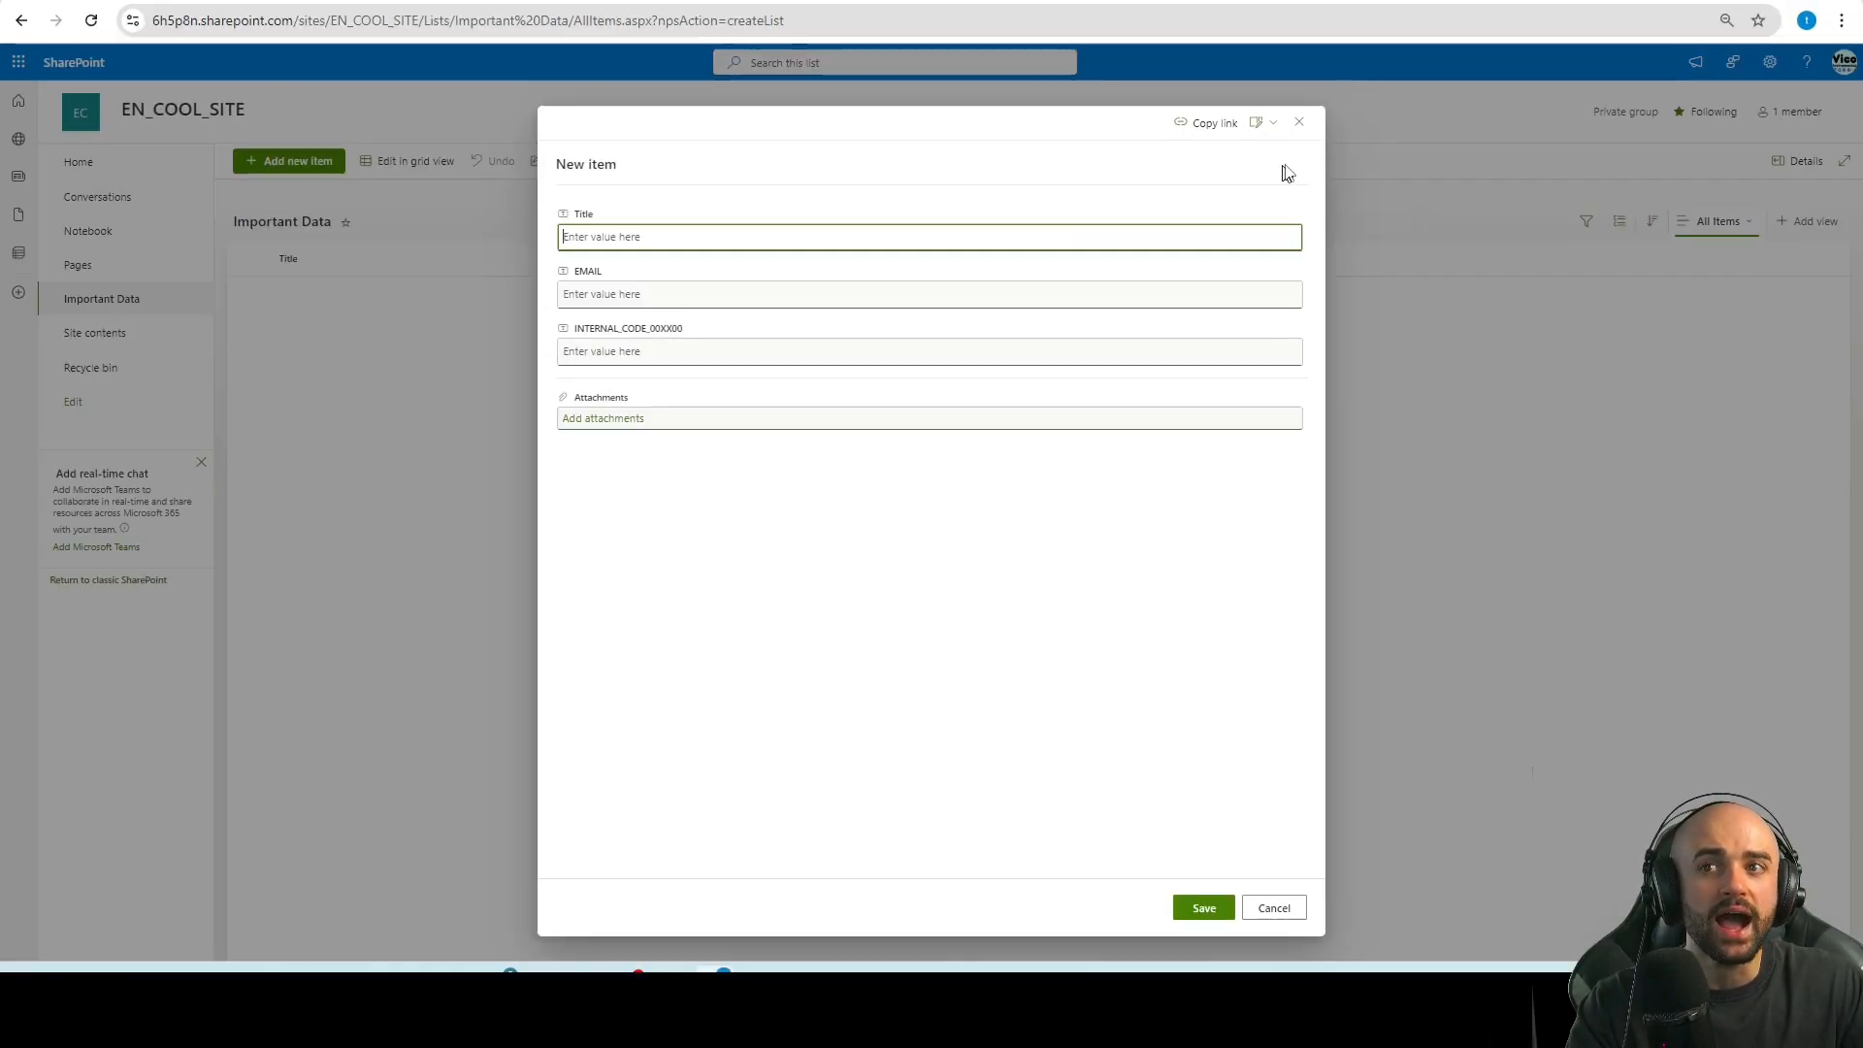
pyautogui.click(1272, 136)
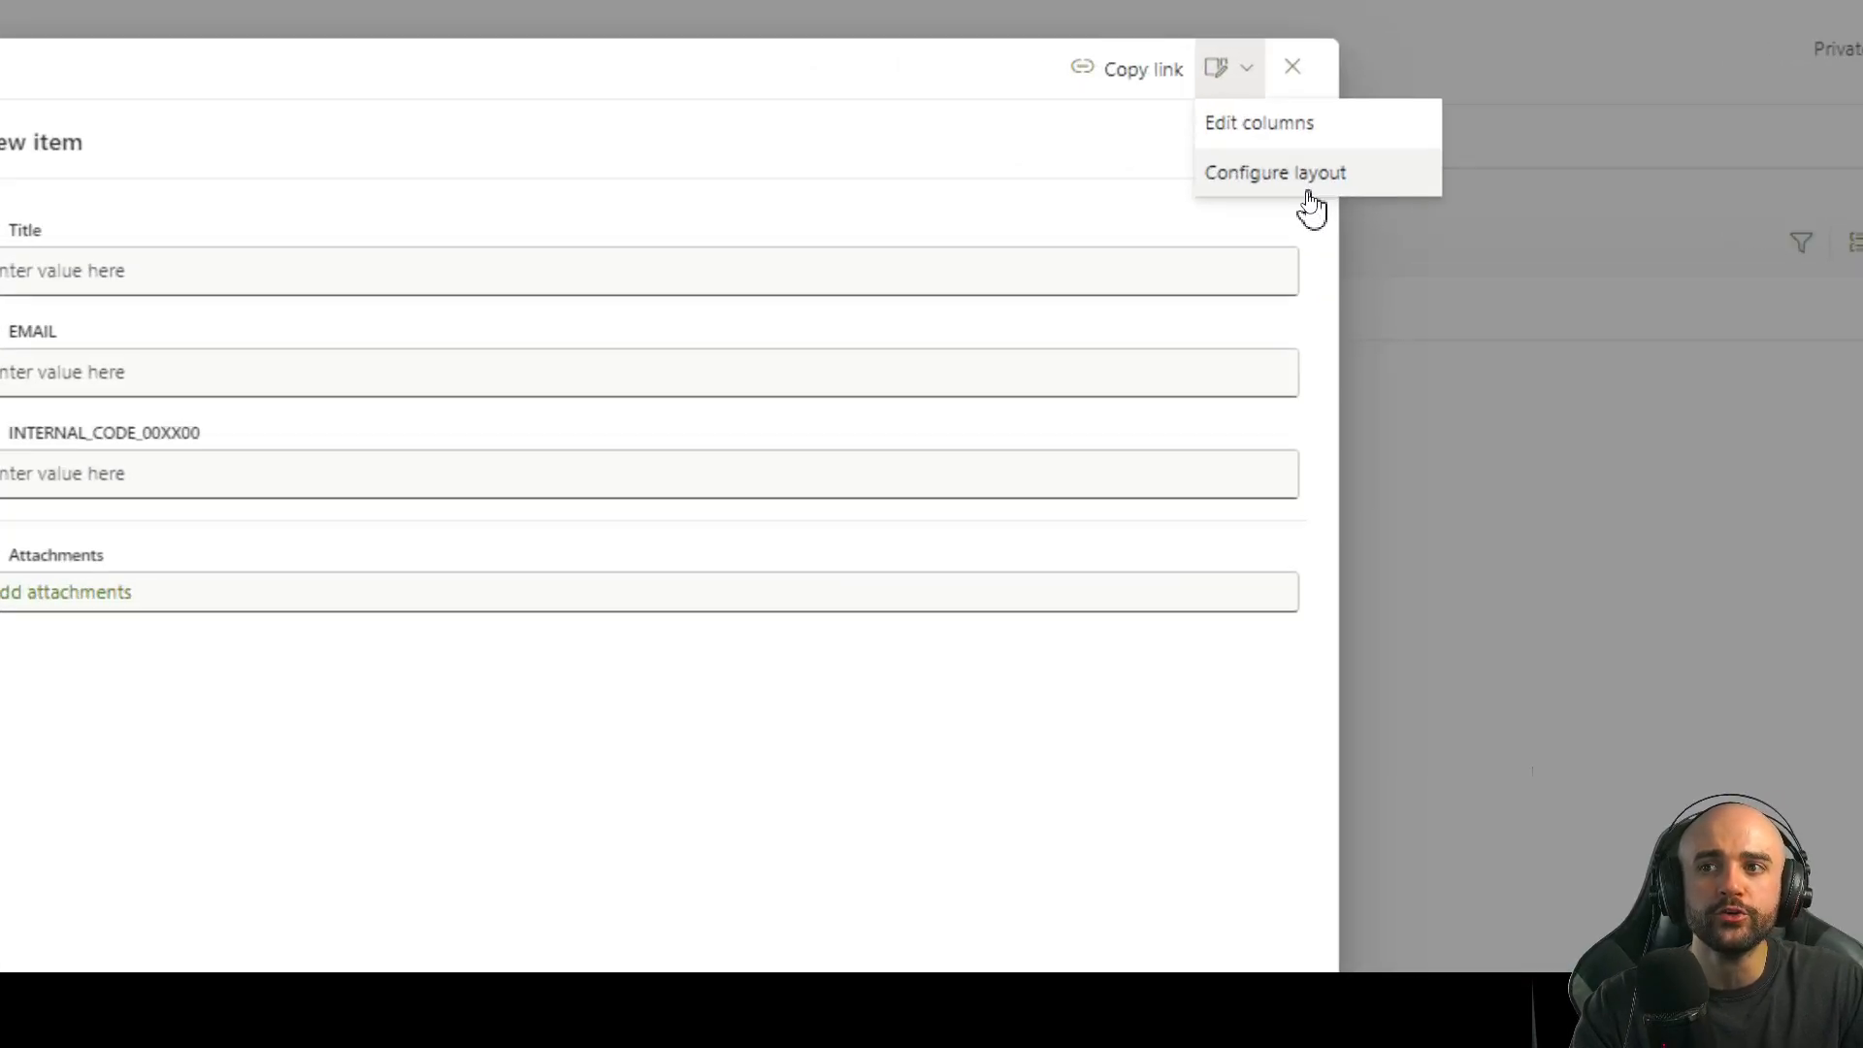
pyautogui.click(1305, 190)
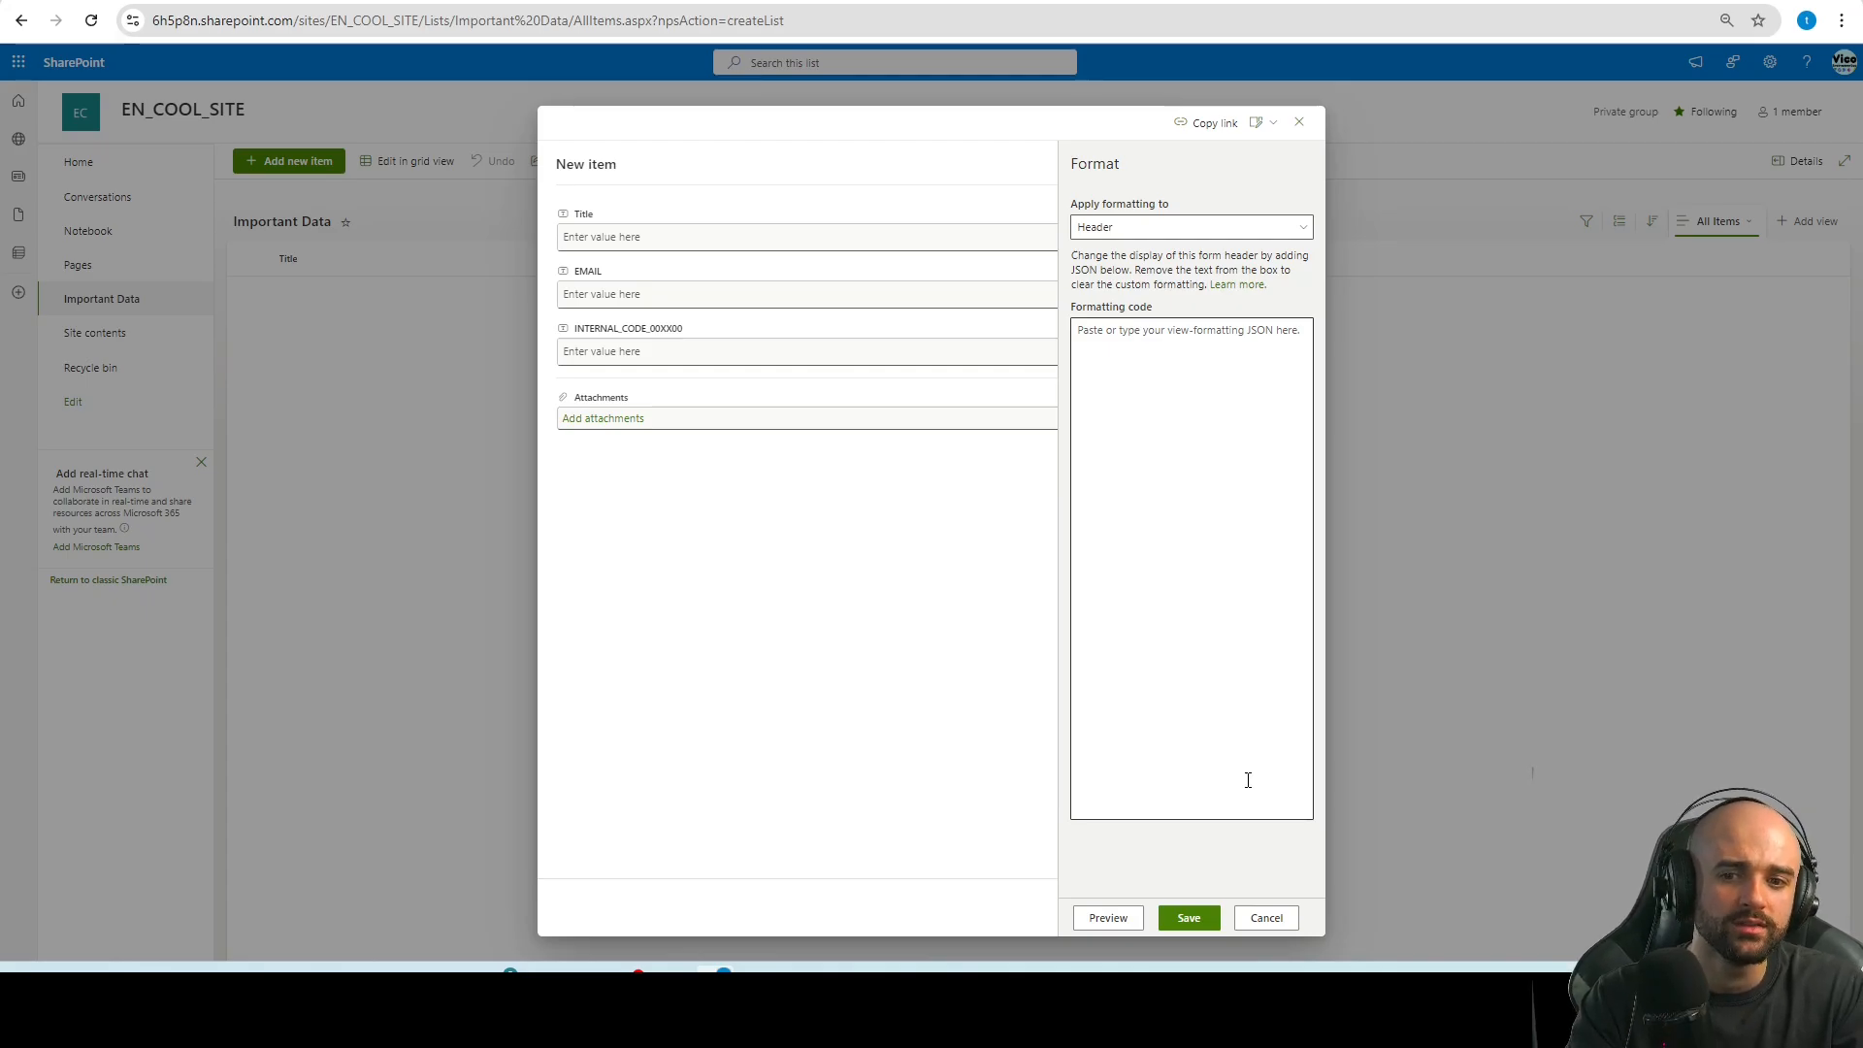
pyautogui.click(1258, 929)
# Open the Important Data list's form for customization in Power Apps and close the list of form fields
pyautogui.click(945, 167)
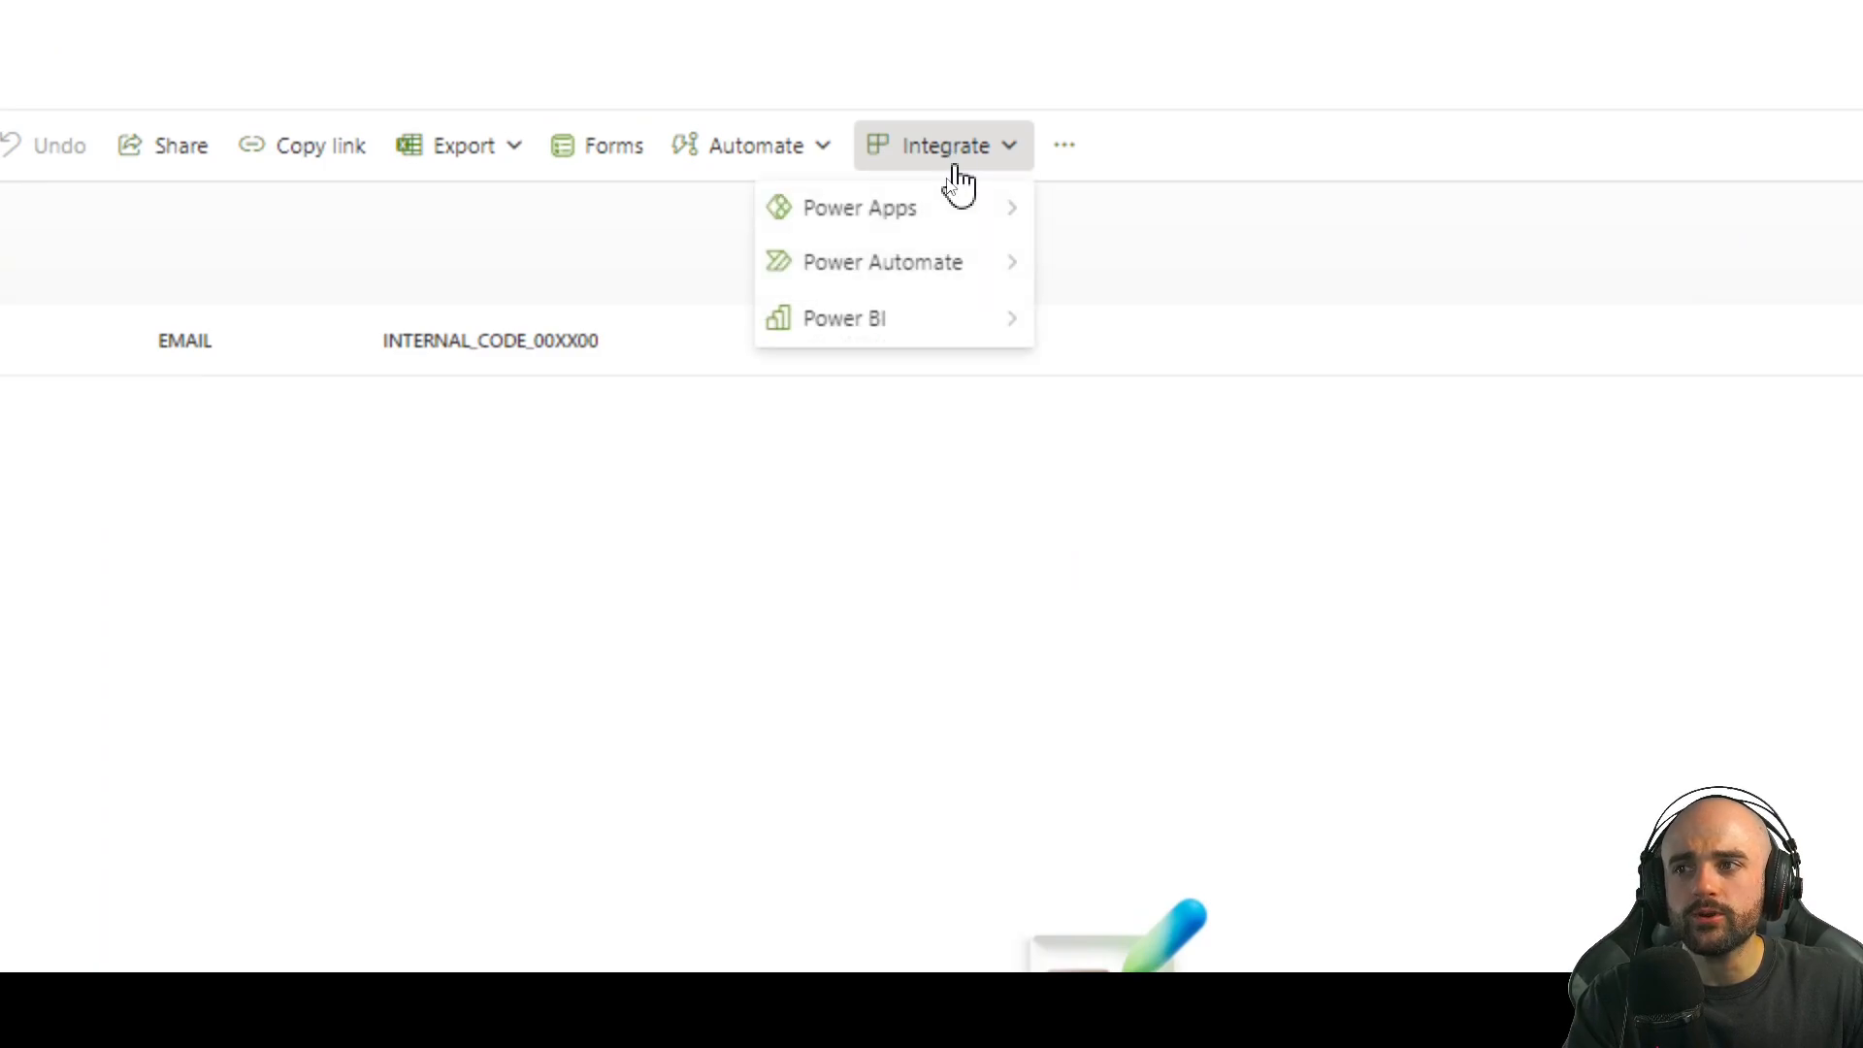
pyautogui.moveTo(946, 198)
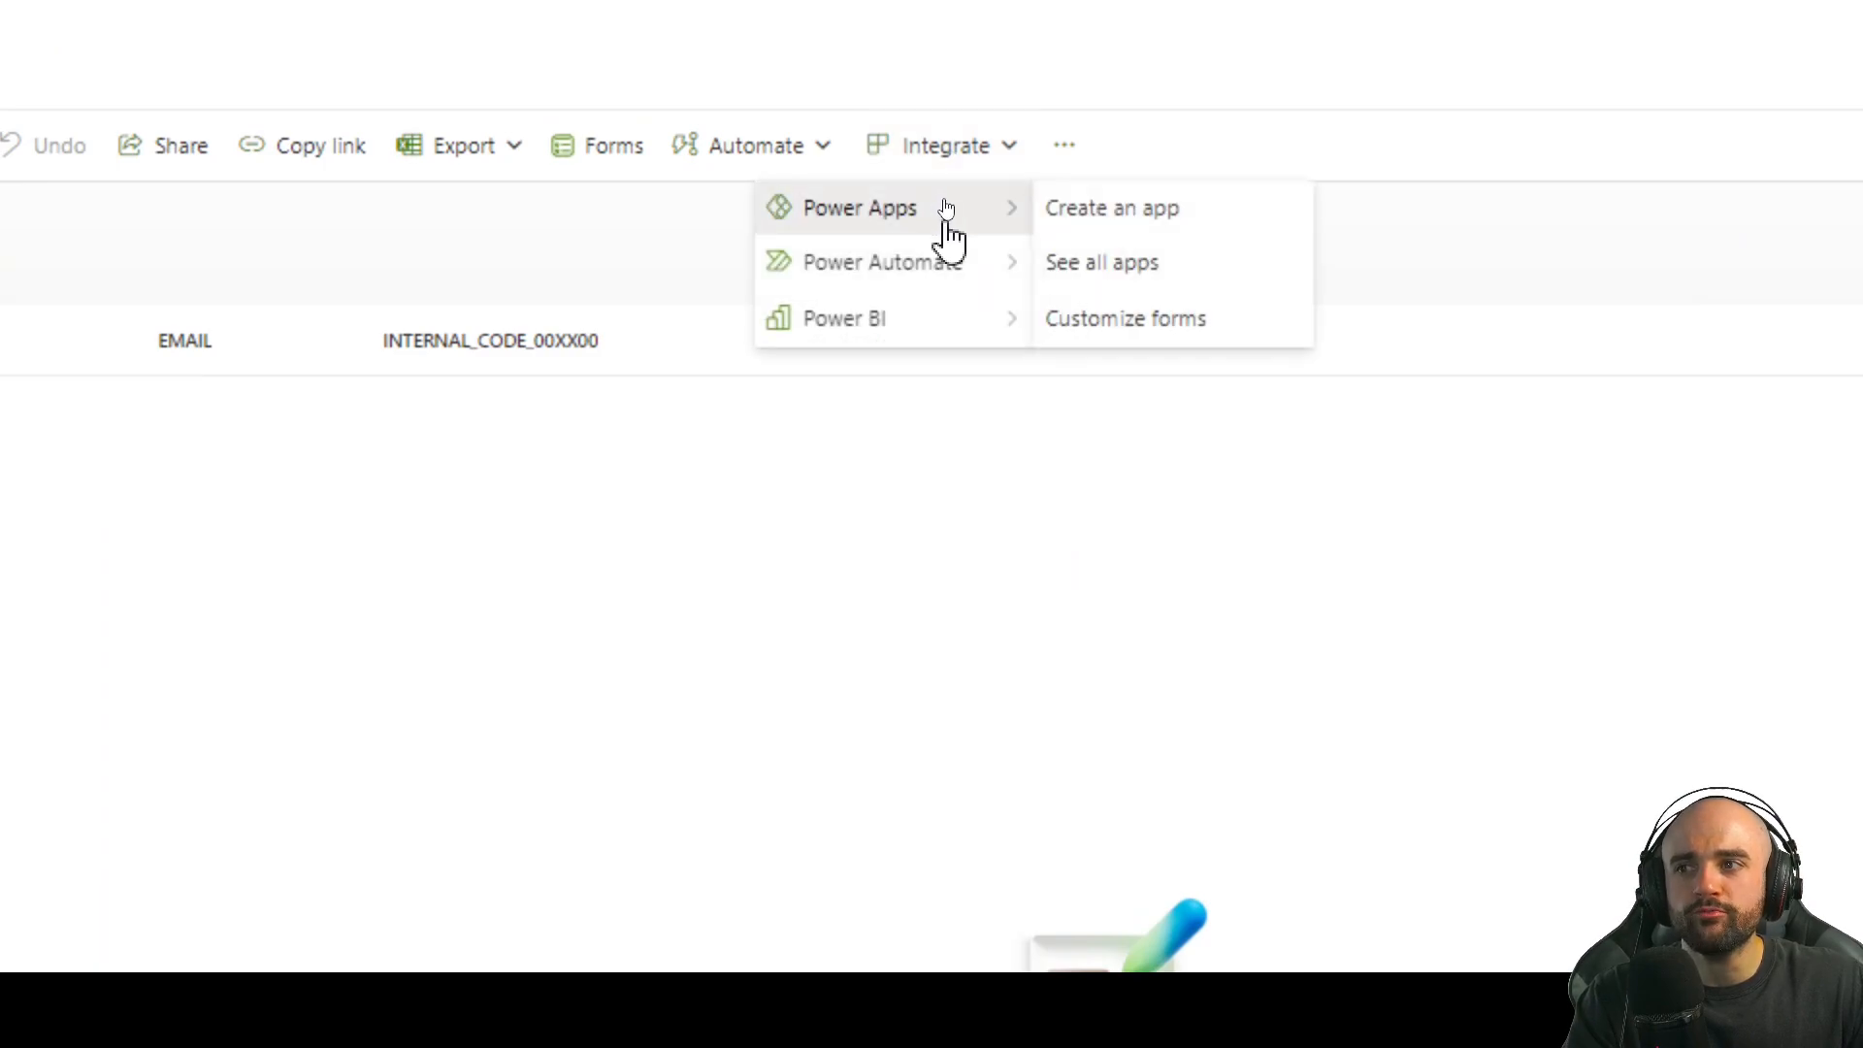
pyautogui.click(1170, 334)
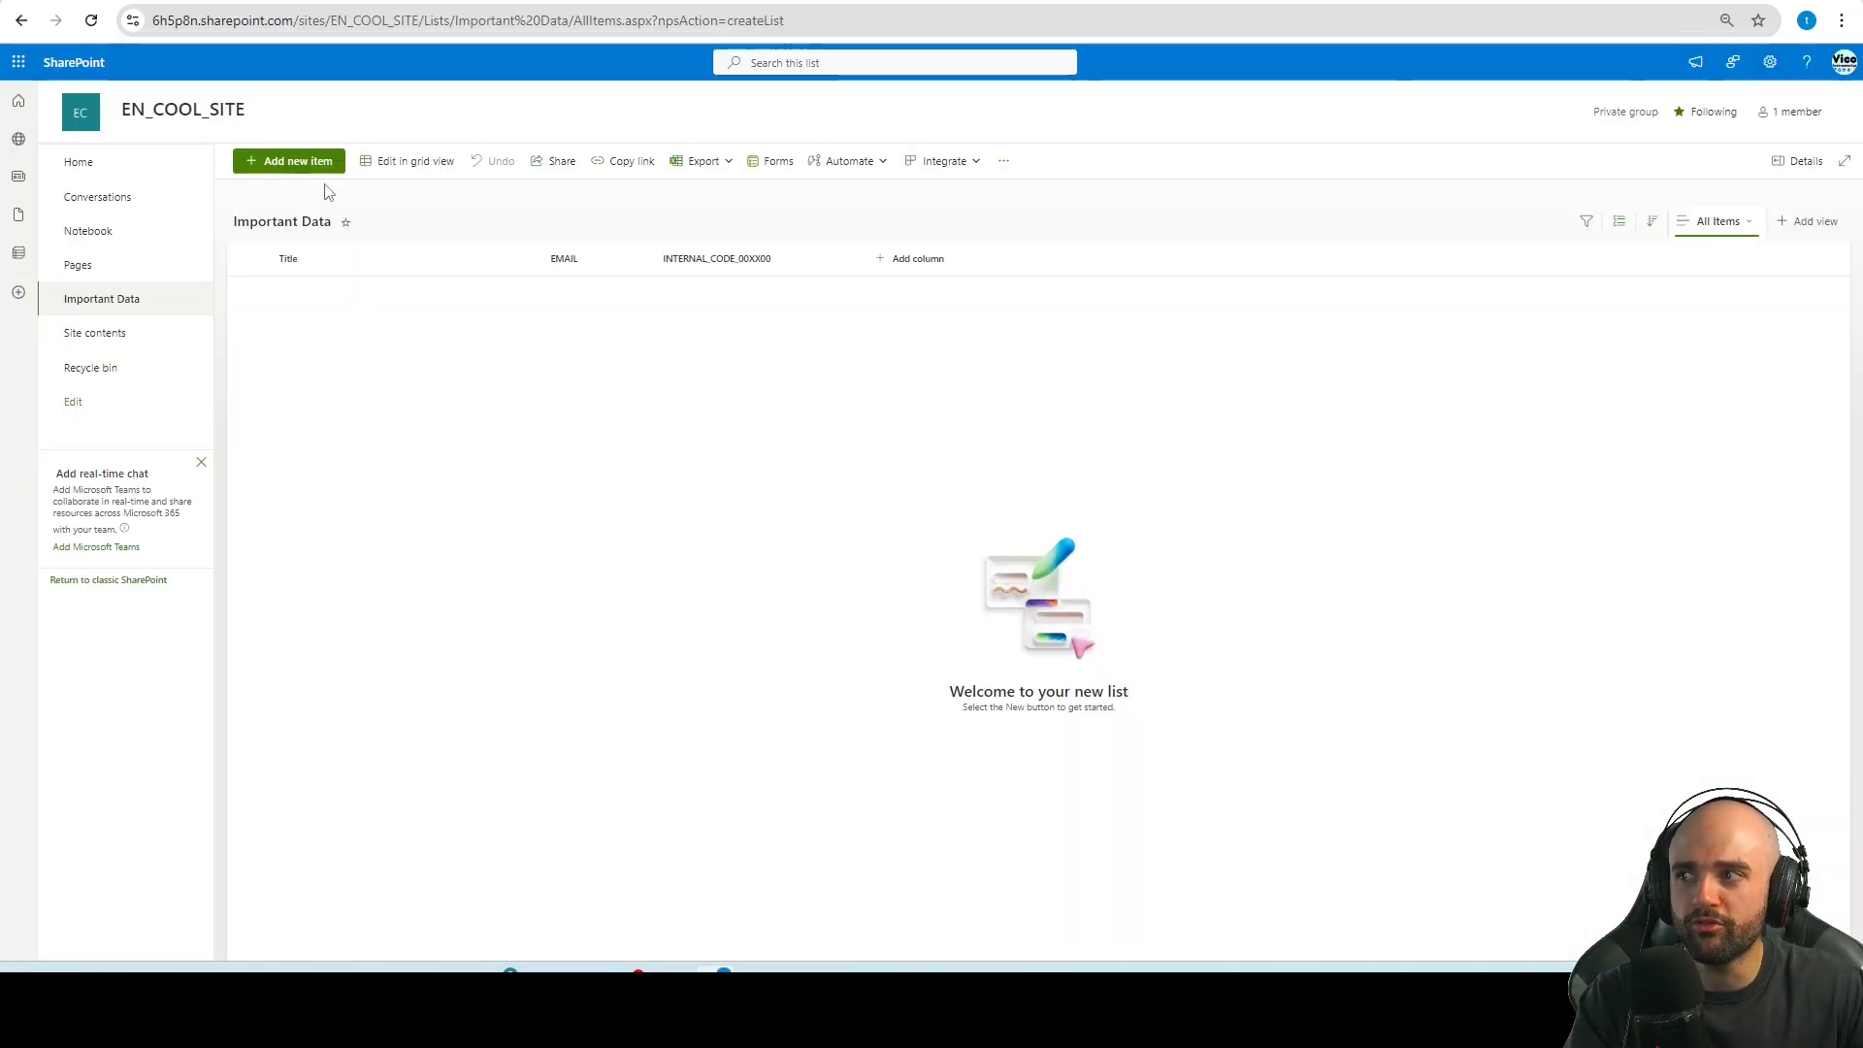
pyautogui.click(277, 163)
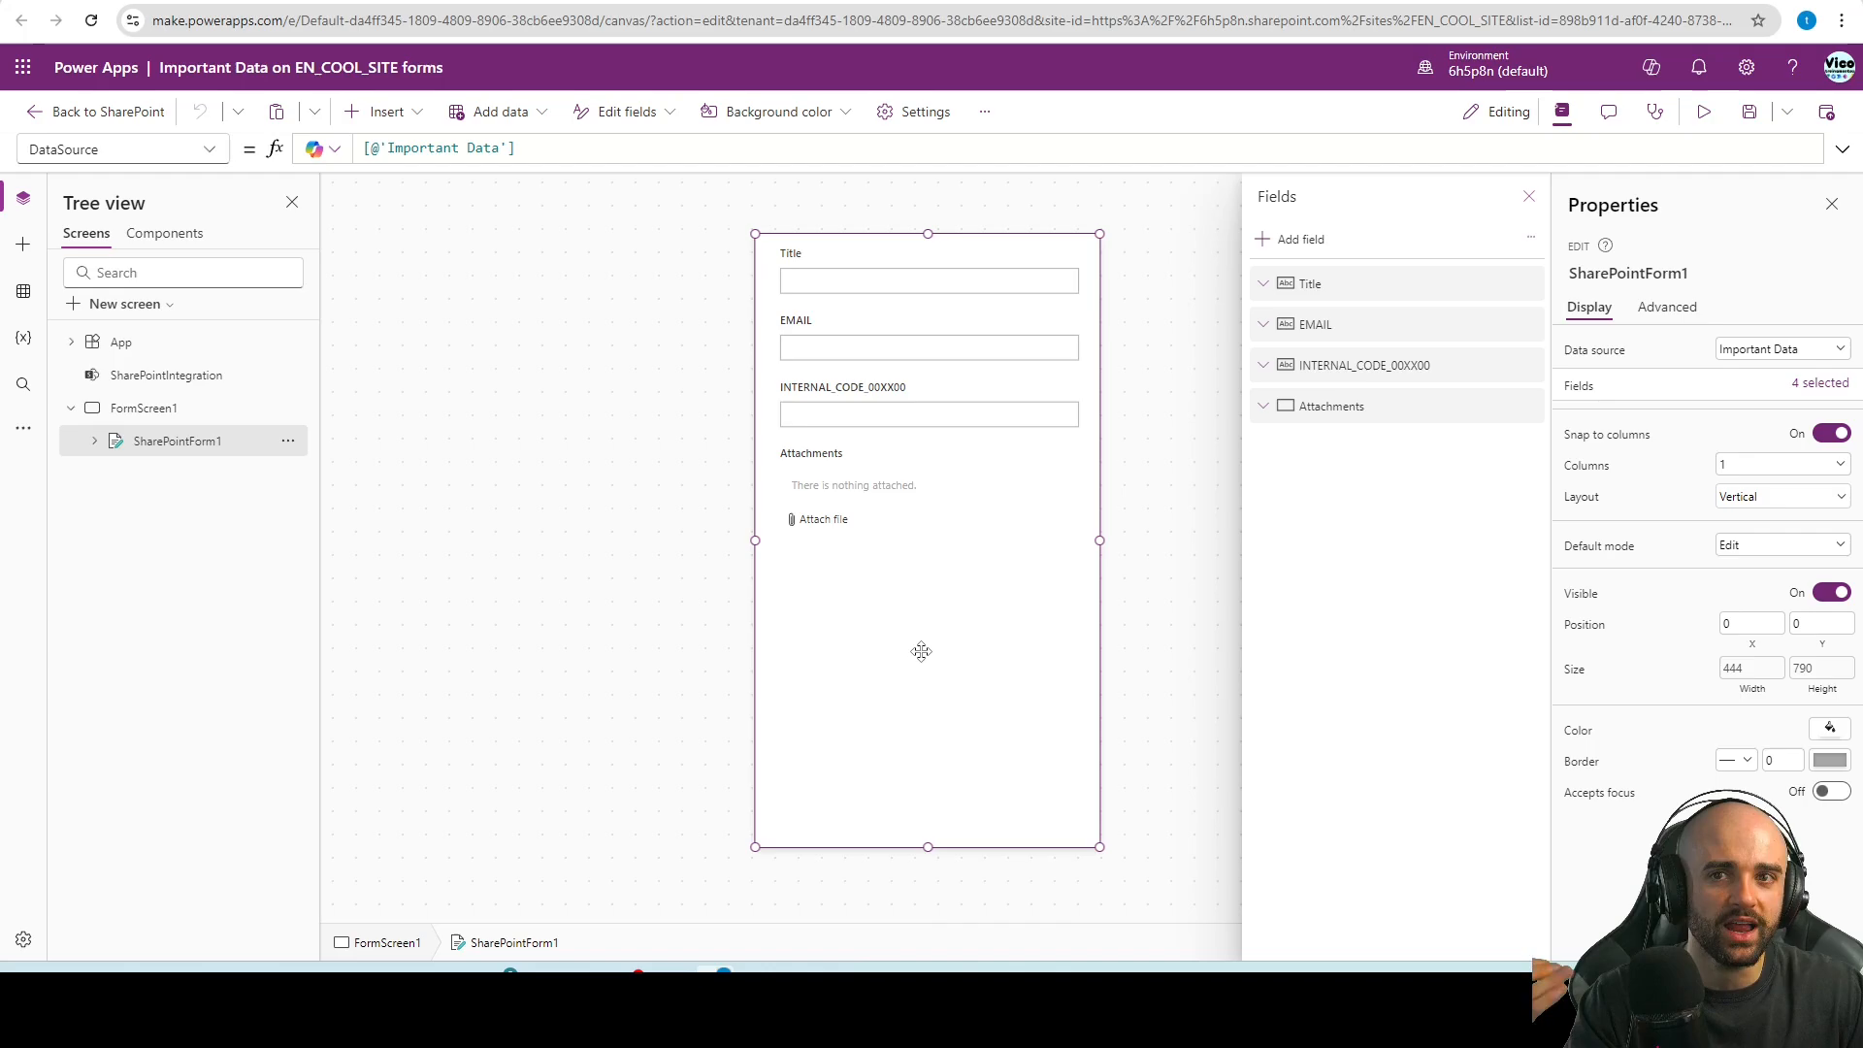
pyautogui.click(1529, 197)
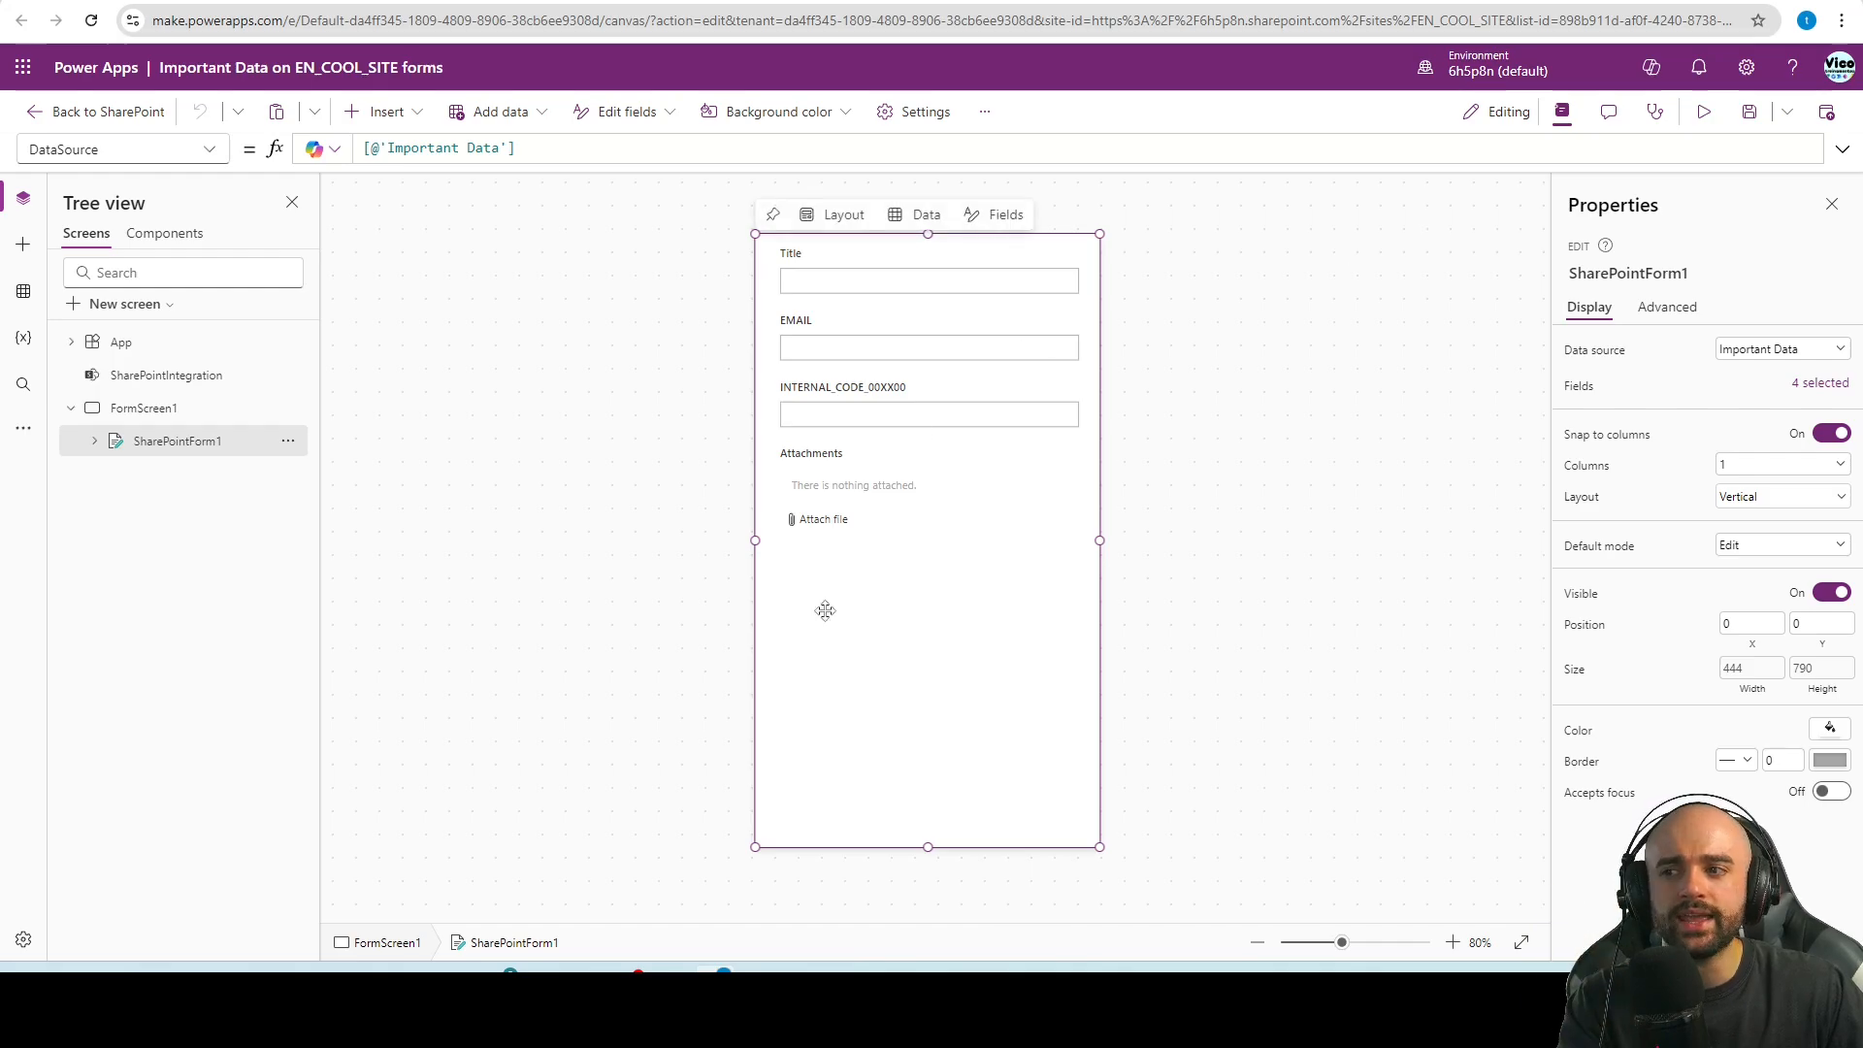
# Select the EMAIL data card in the form and unlock it so its properties can be changed
pyautogui.click(911, 469)
pyautogui.click(911, 469)
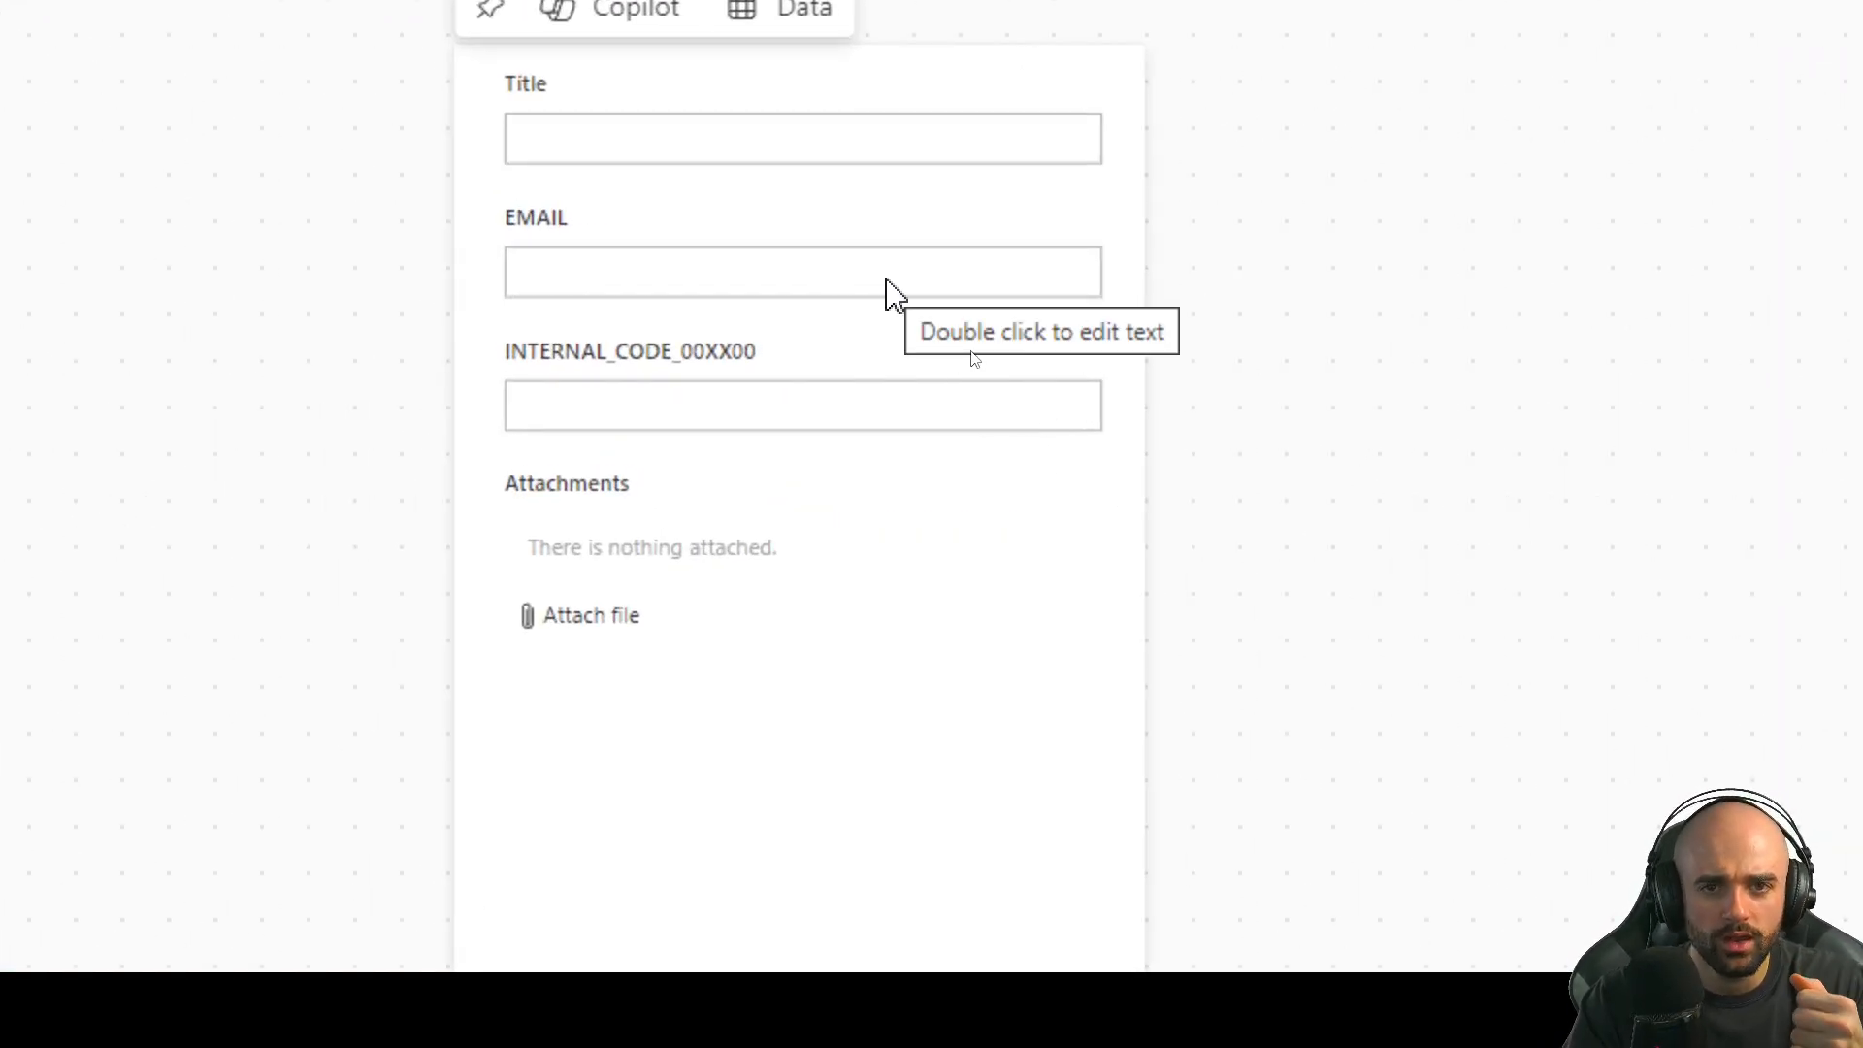
pyautogui.click(606, 296)
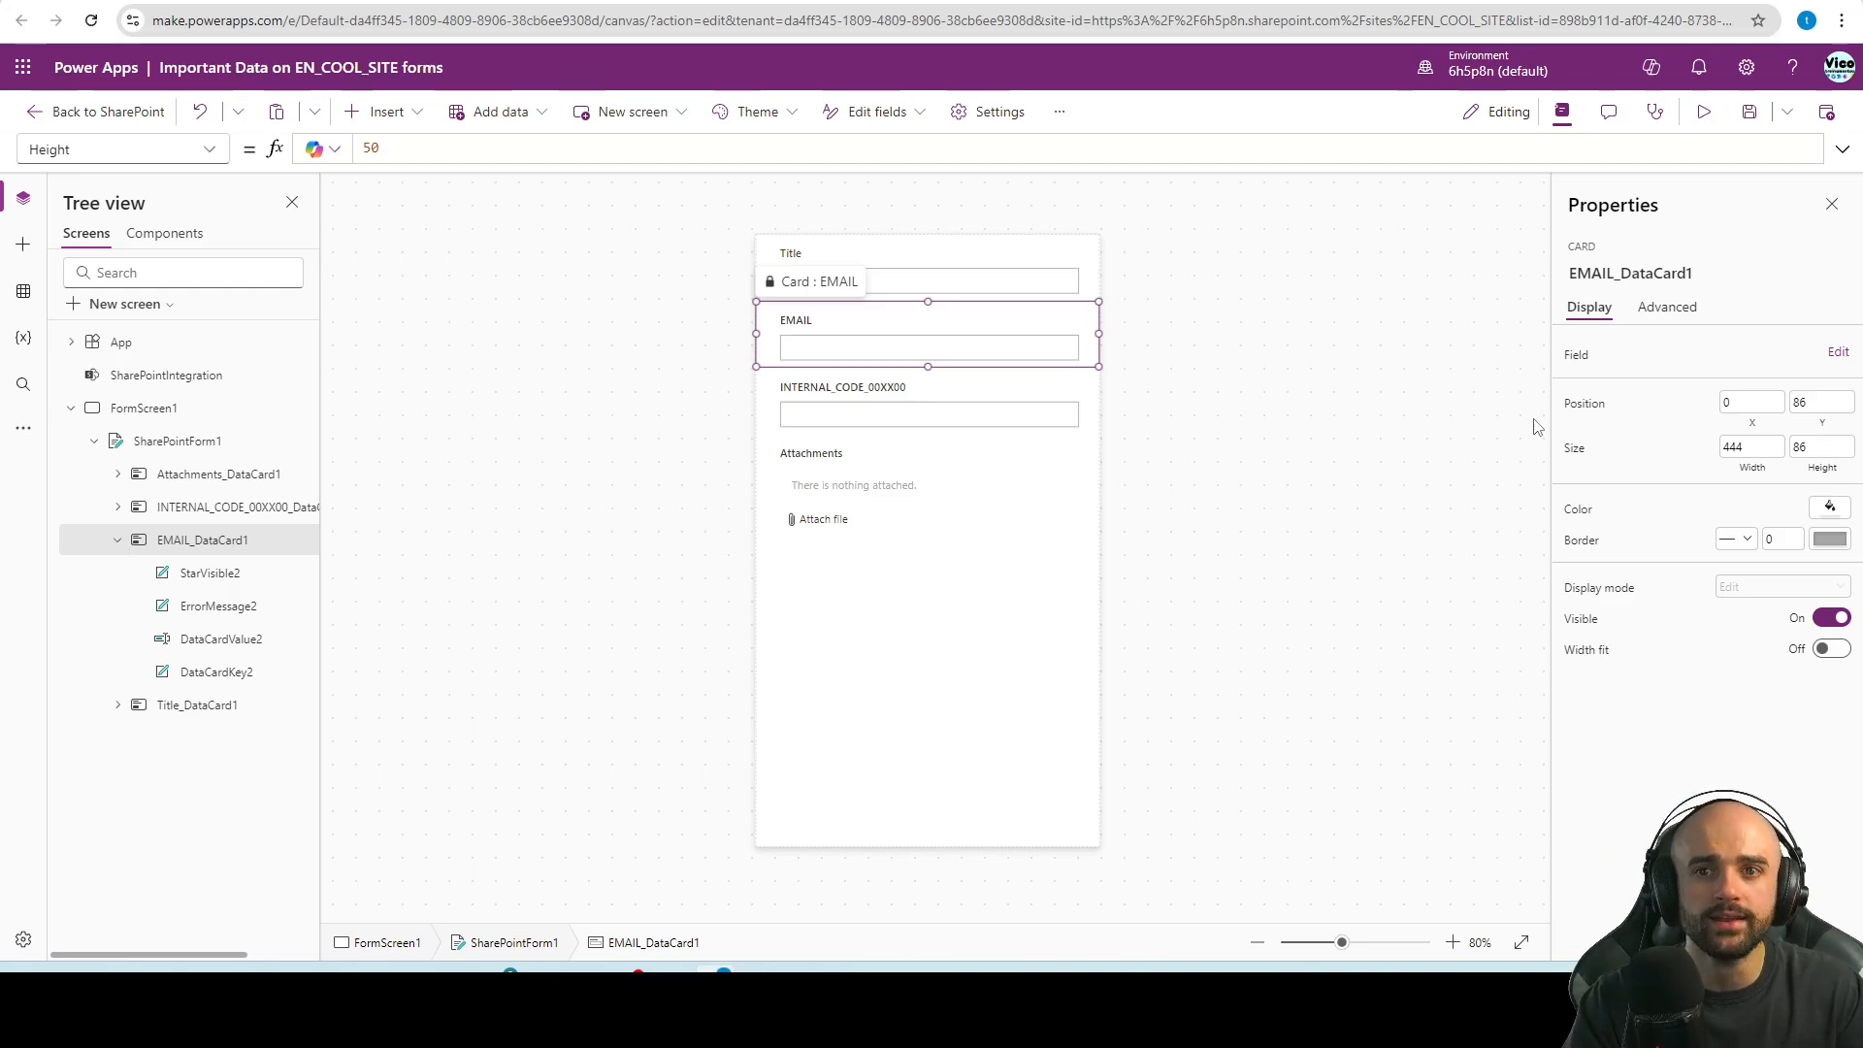
pyautogui.click(1684, 309)
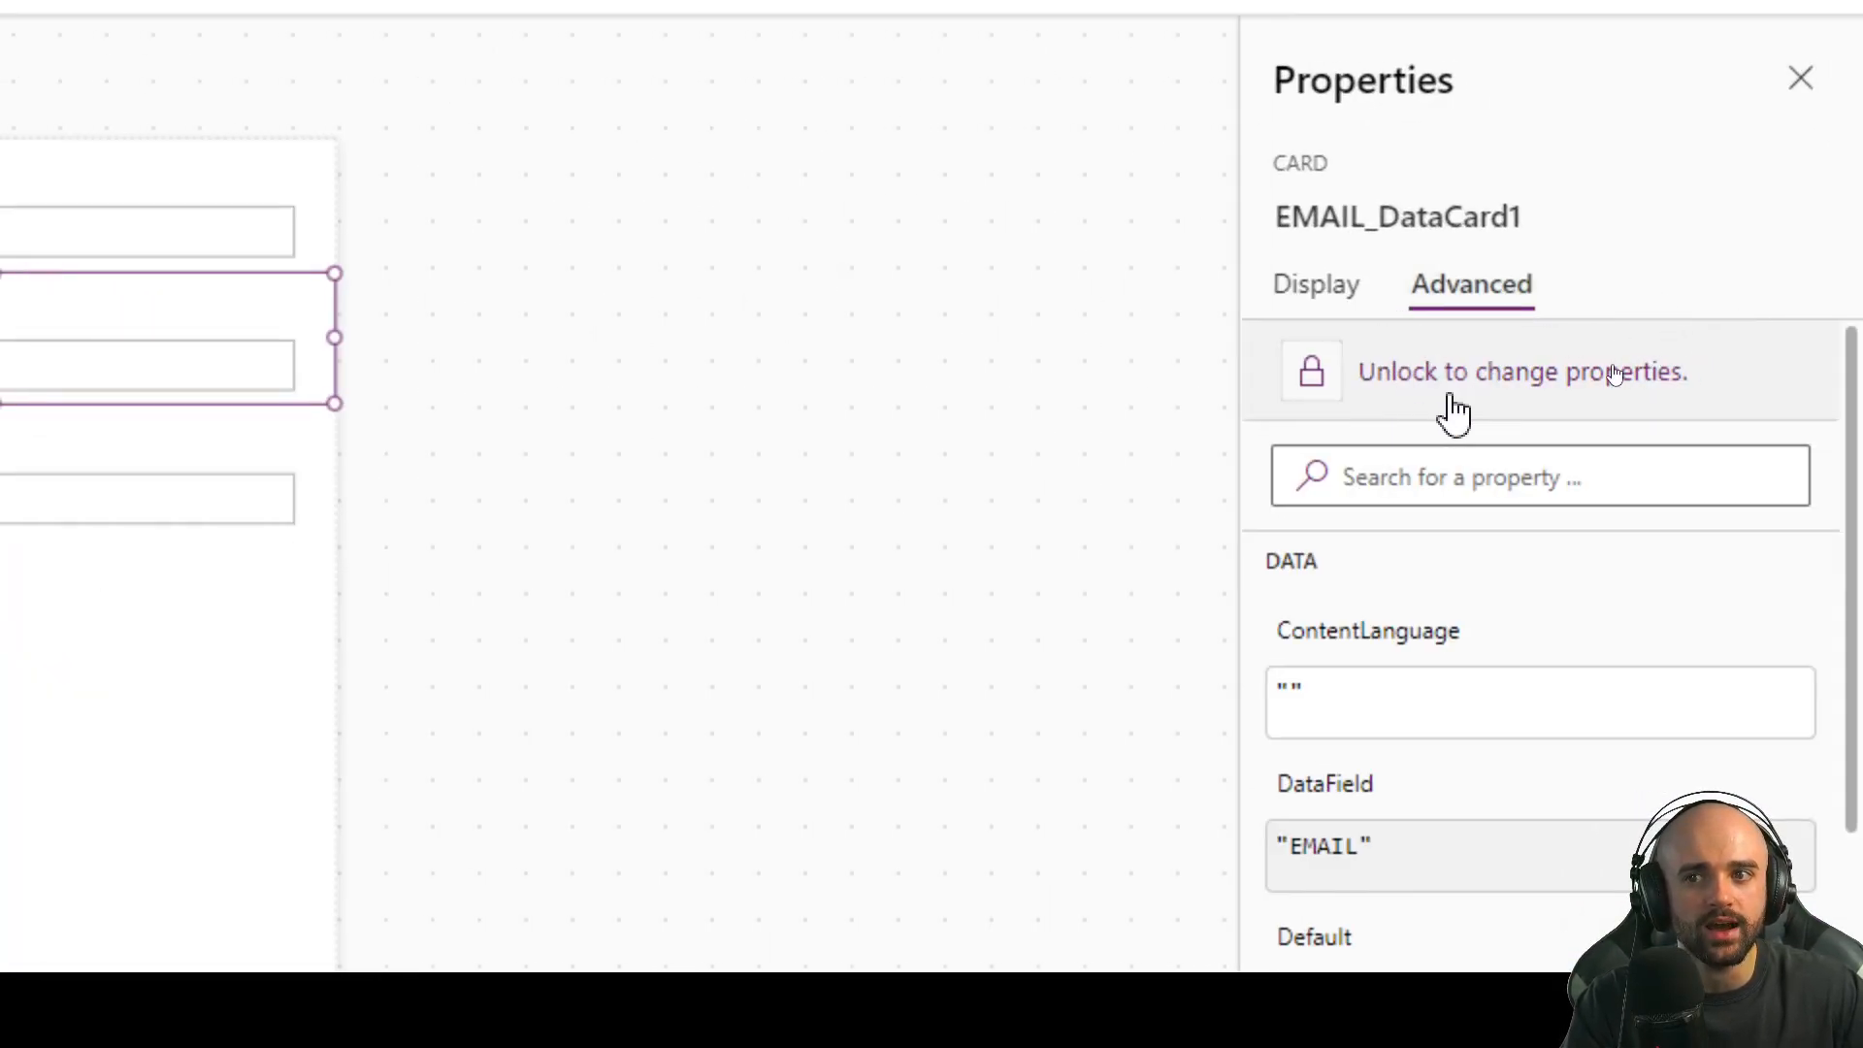
pyautogui.click(1527, 388)
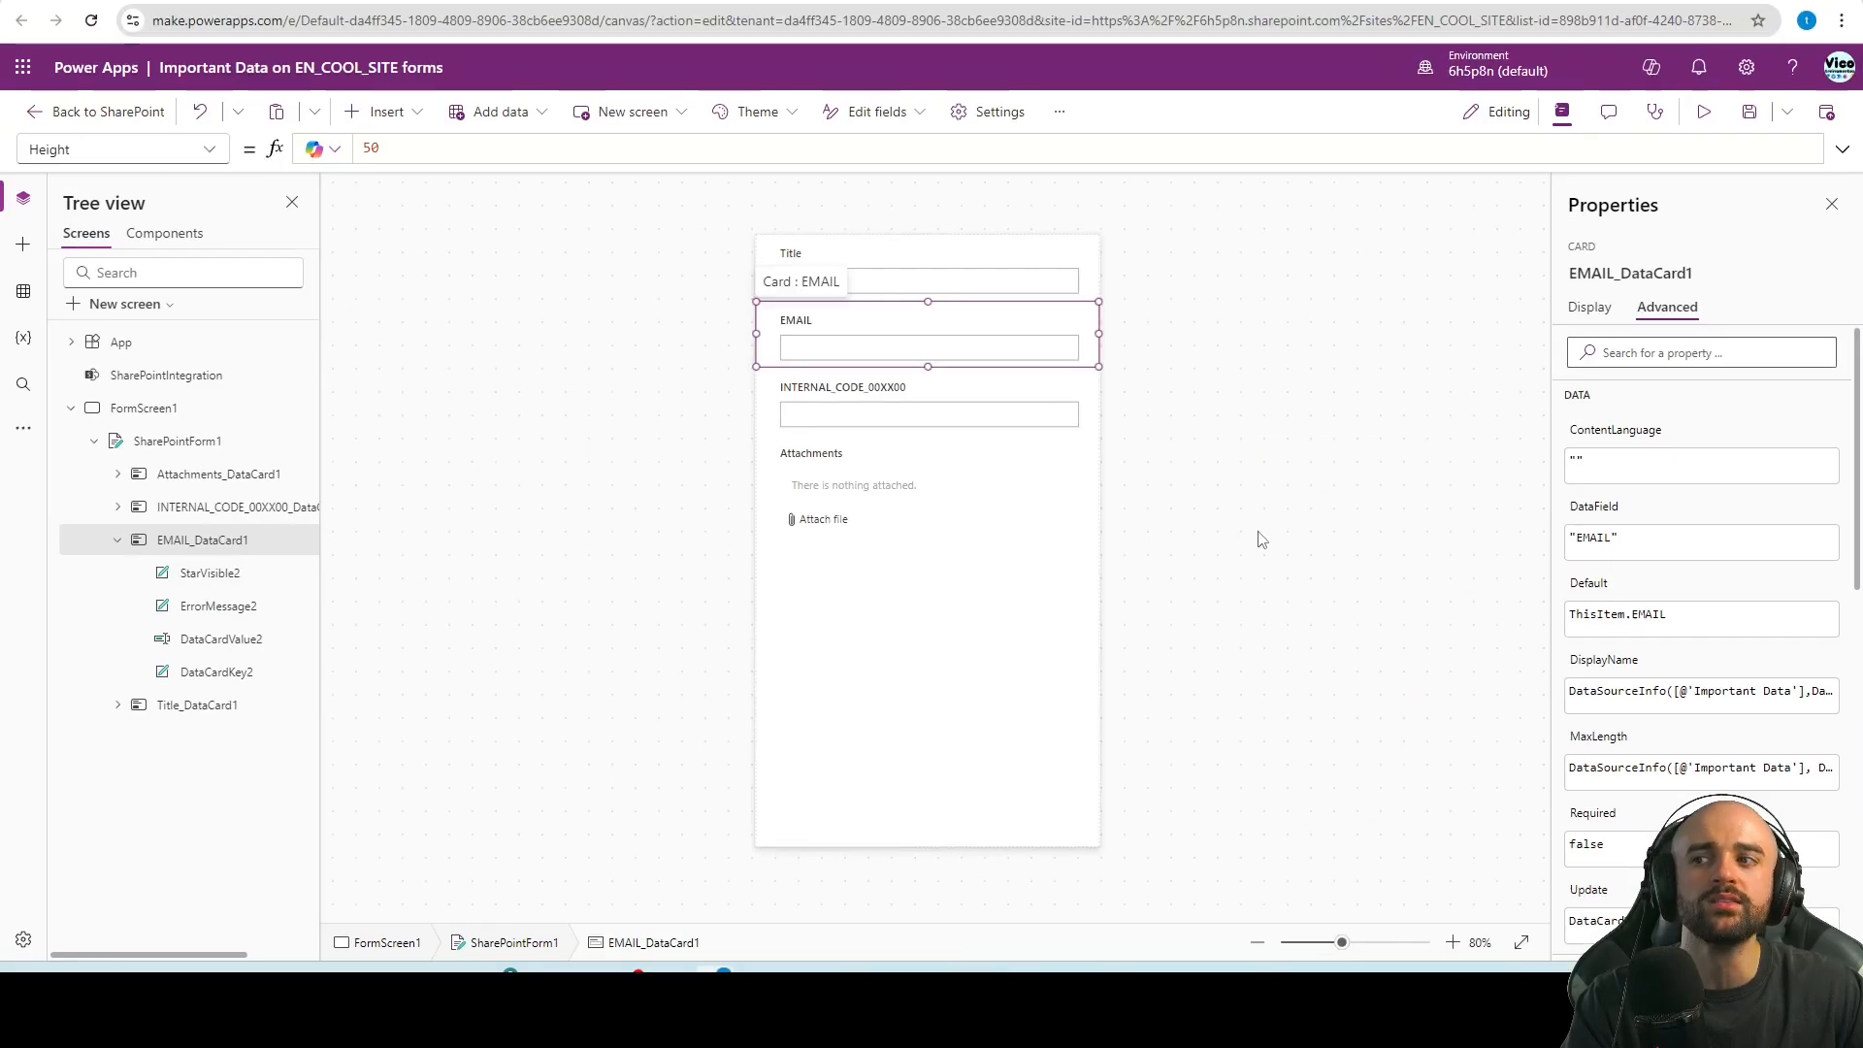
# Set the EMAIL data card's fill to the light orange theme color
pyautogui.click(1577, 308)
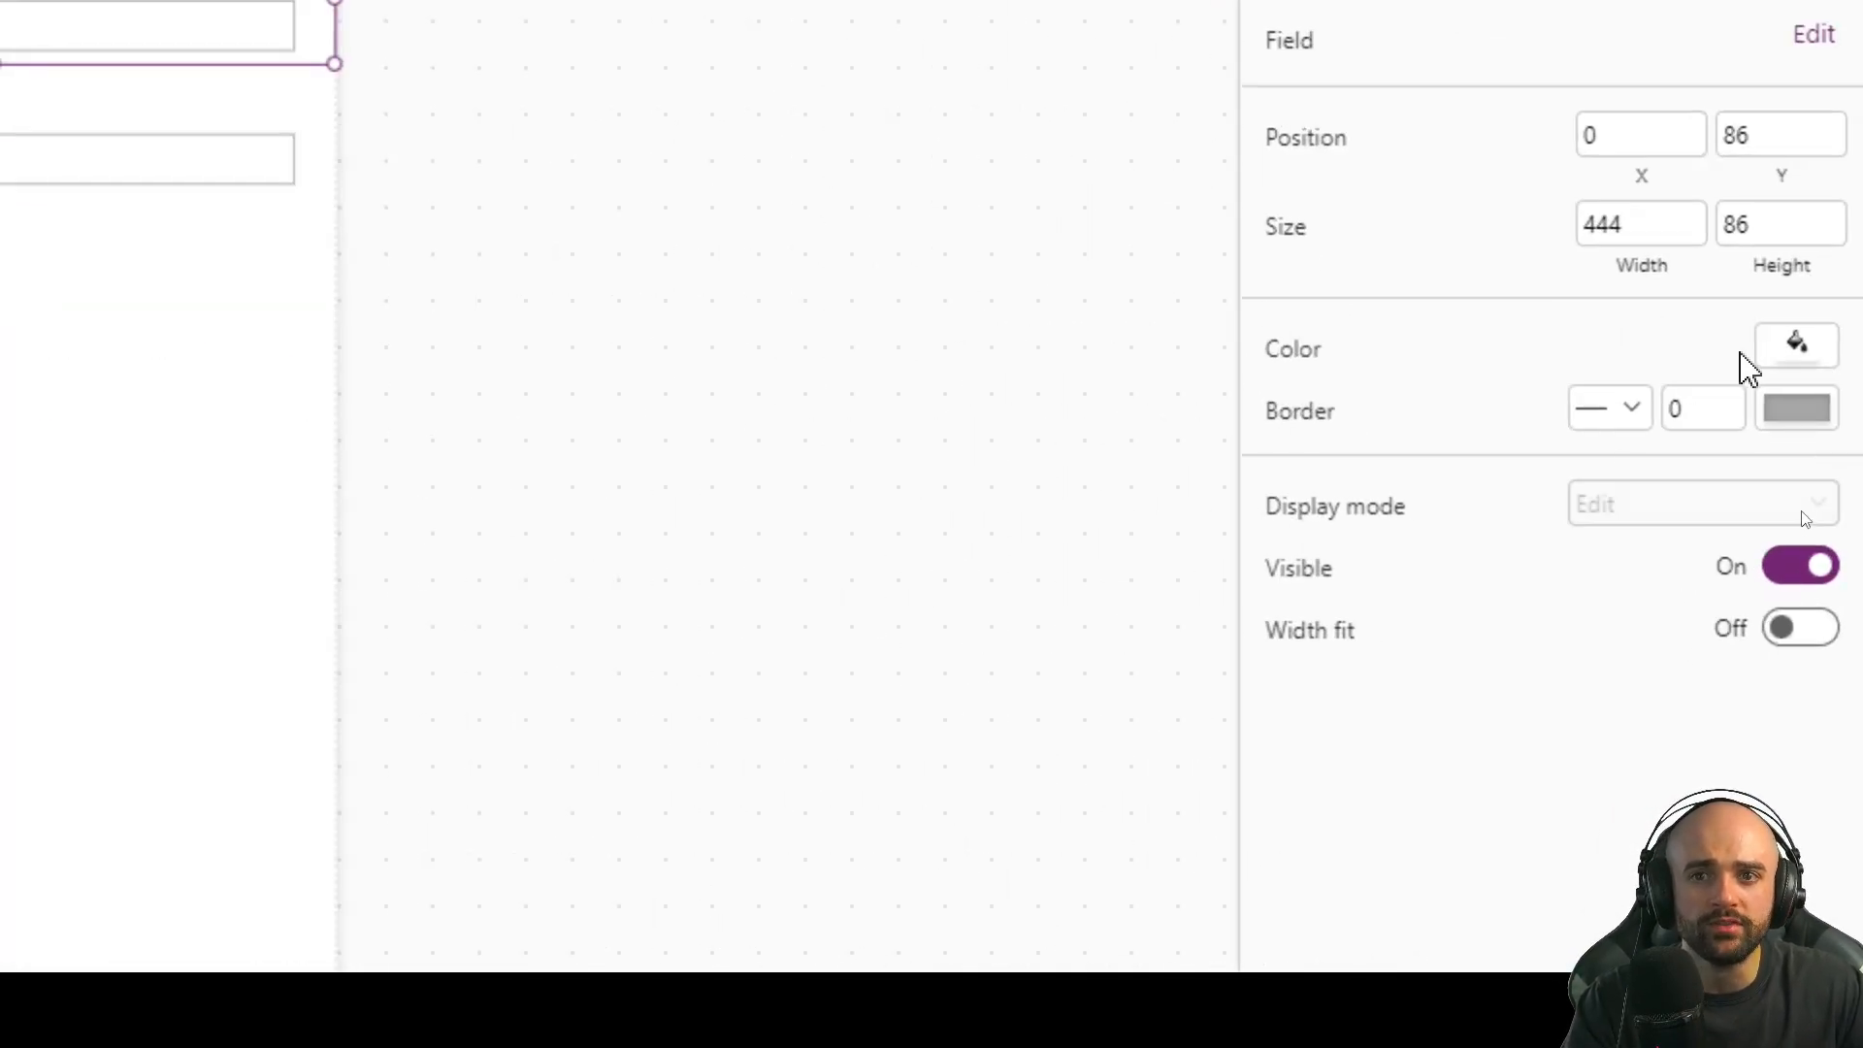
pyautogui.click(1799, 351)
pyautogui.click(1603, 328)
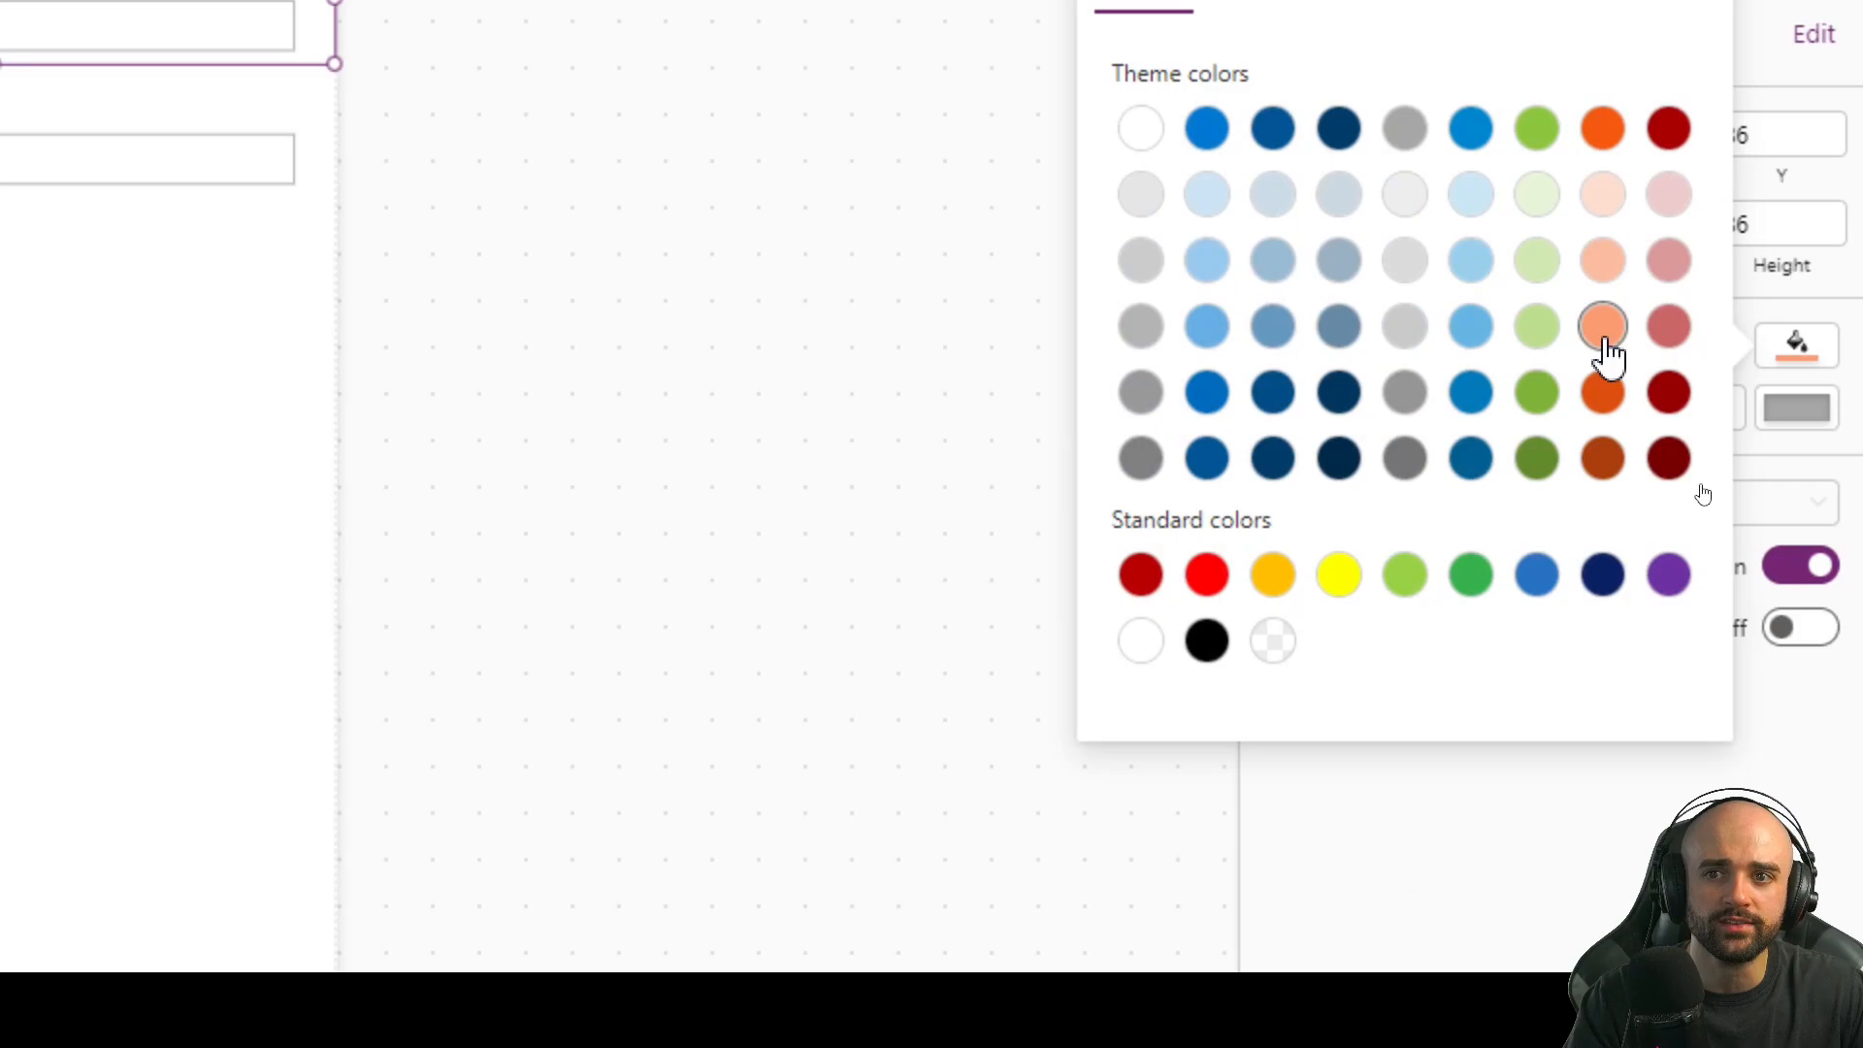
pyautogui.click(623, 146)
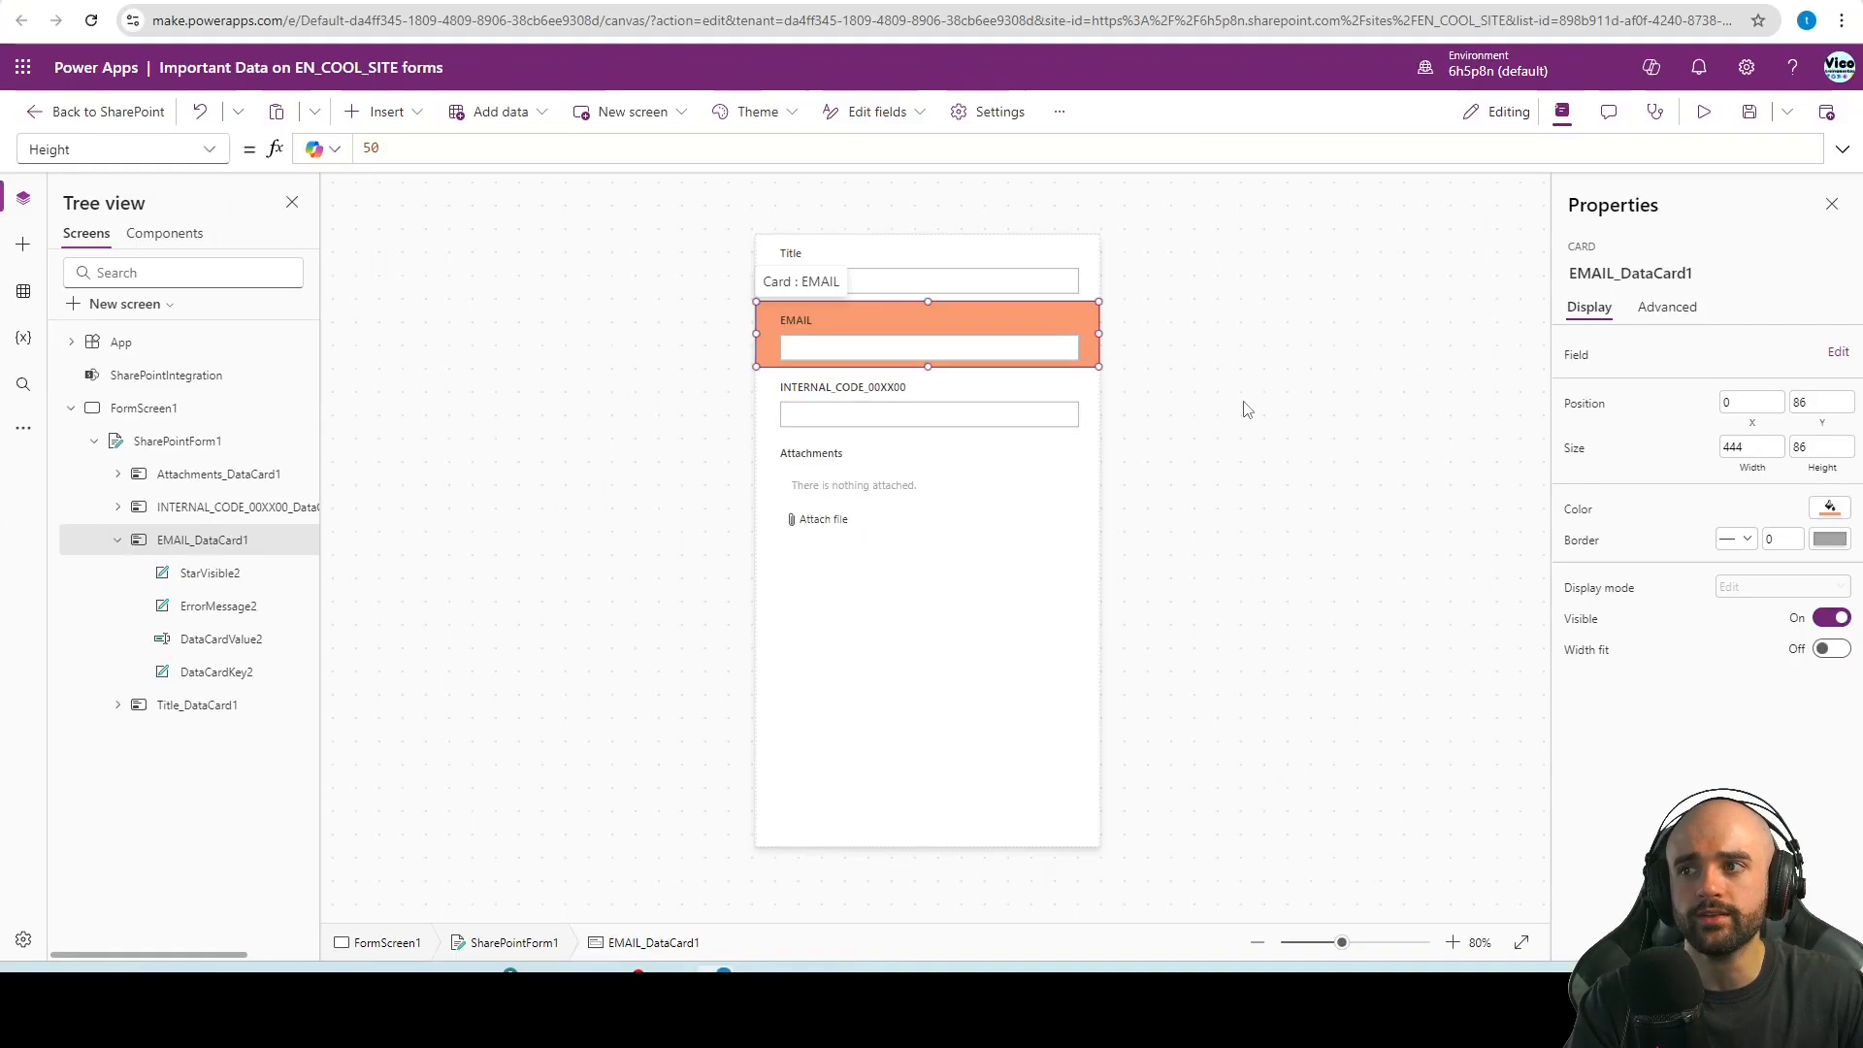
# Insert a rectangle and an Airplane icon on the form, moving the icon over the attachments area at about X 60, Y 318
pyautogui.click(388, 113)
pyautogui.click(408, 358)
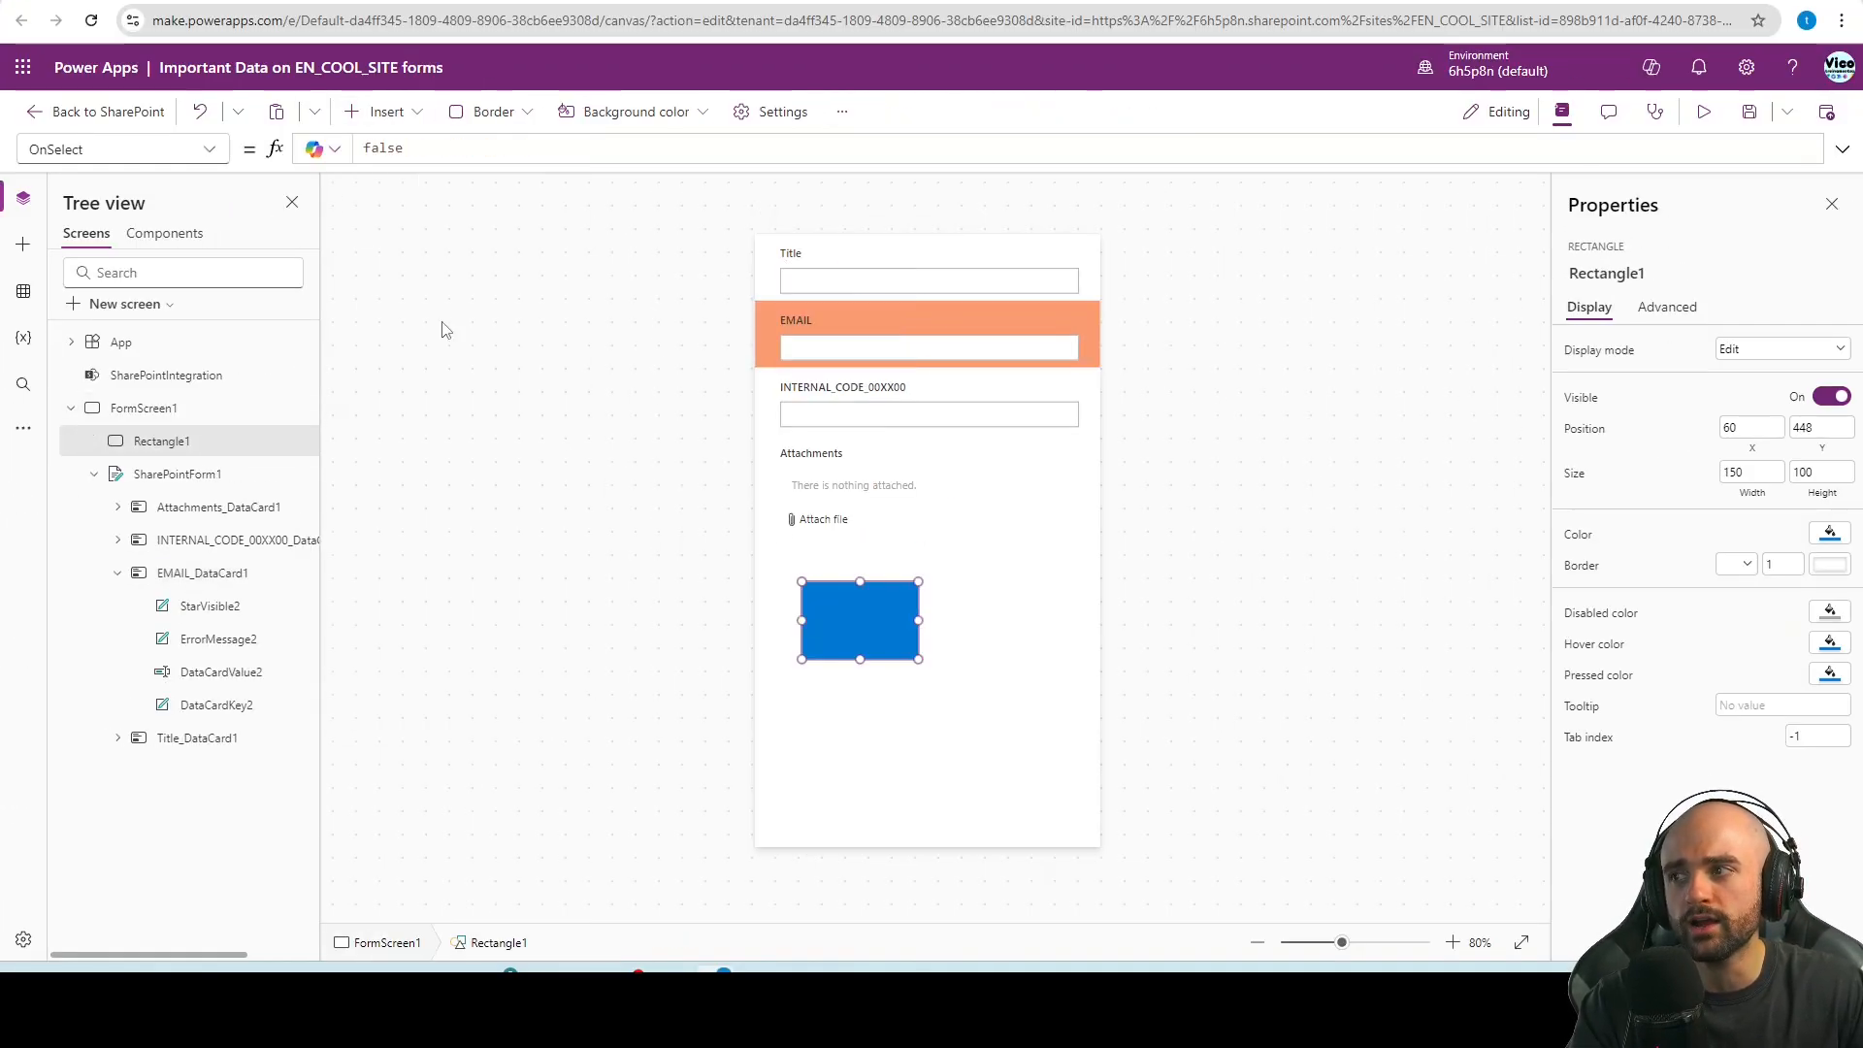
pyautogui.click(387, 112)
pyautogui.write('ICON')
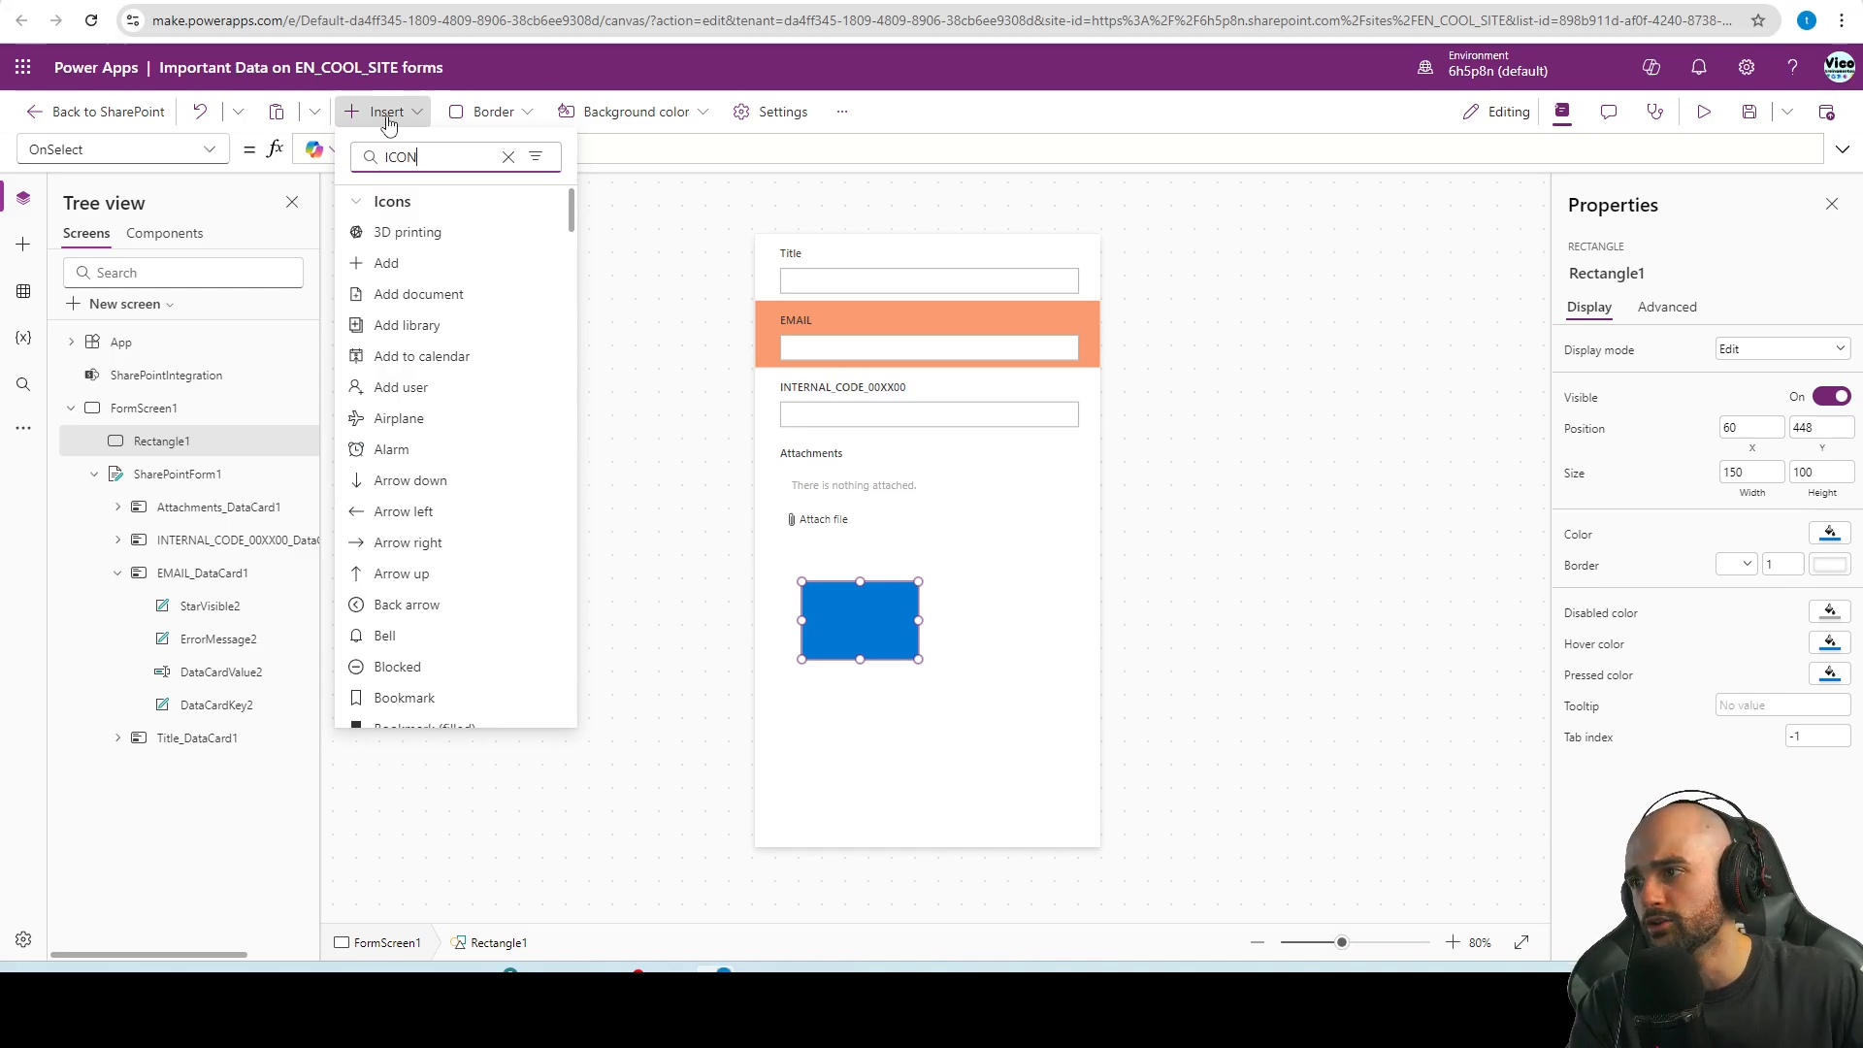
pyautogui.click(398, 418)
pyautogui.moveTo(804, 285); pyautogui.dragTo(819, 500)
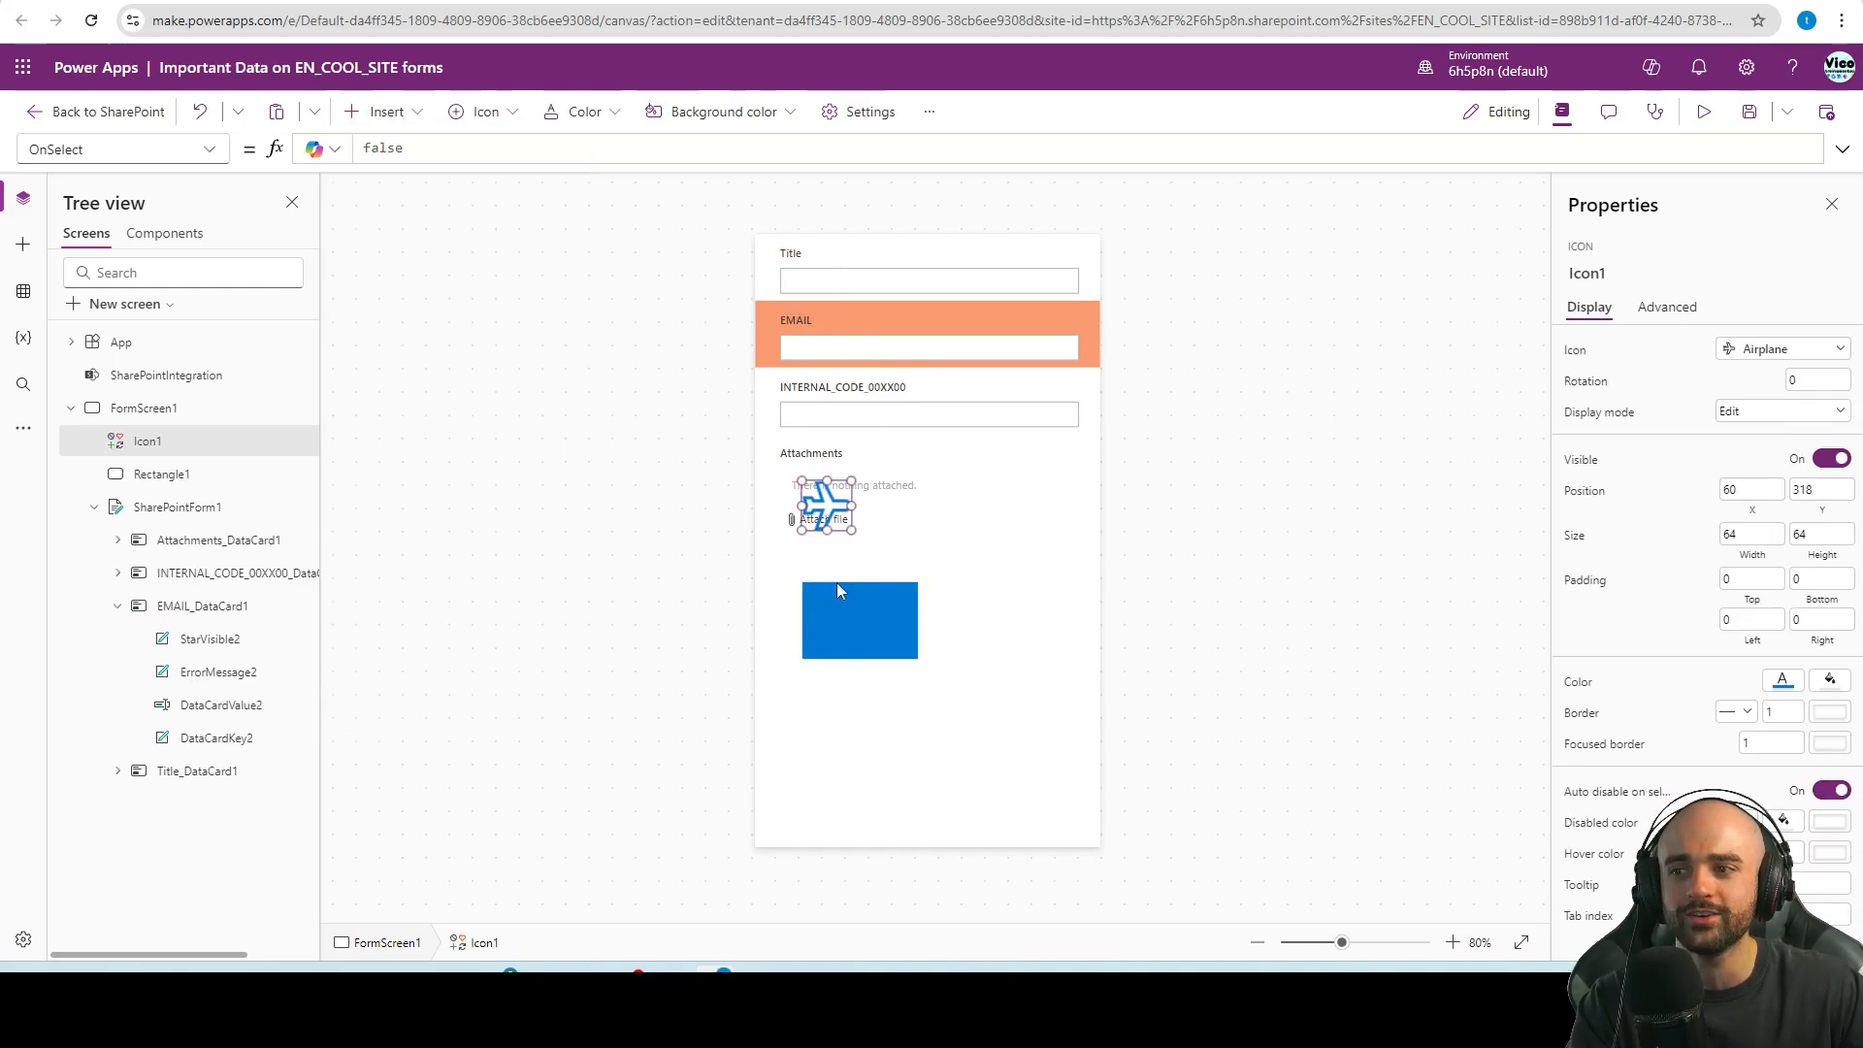
# Move the airplane icon just below the Attach file link and the blue rectangle beneath it, near the form's left edge
pyautogui.moveTo(842, 615); pyautogui.dragTo(851, 647)
pyautogui.moveTo(824, 505); pyautogui.dragTo(805, 564)
pyautogui.moveTo(878, 669); pyautogui.dragTo(814, 660)
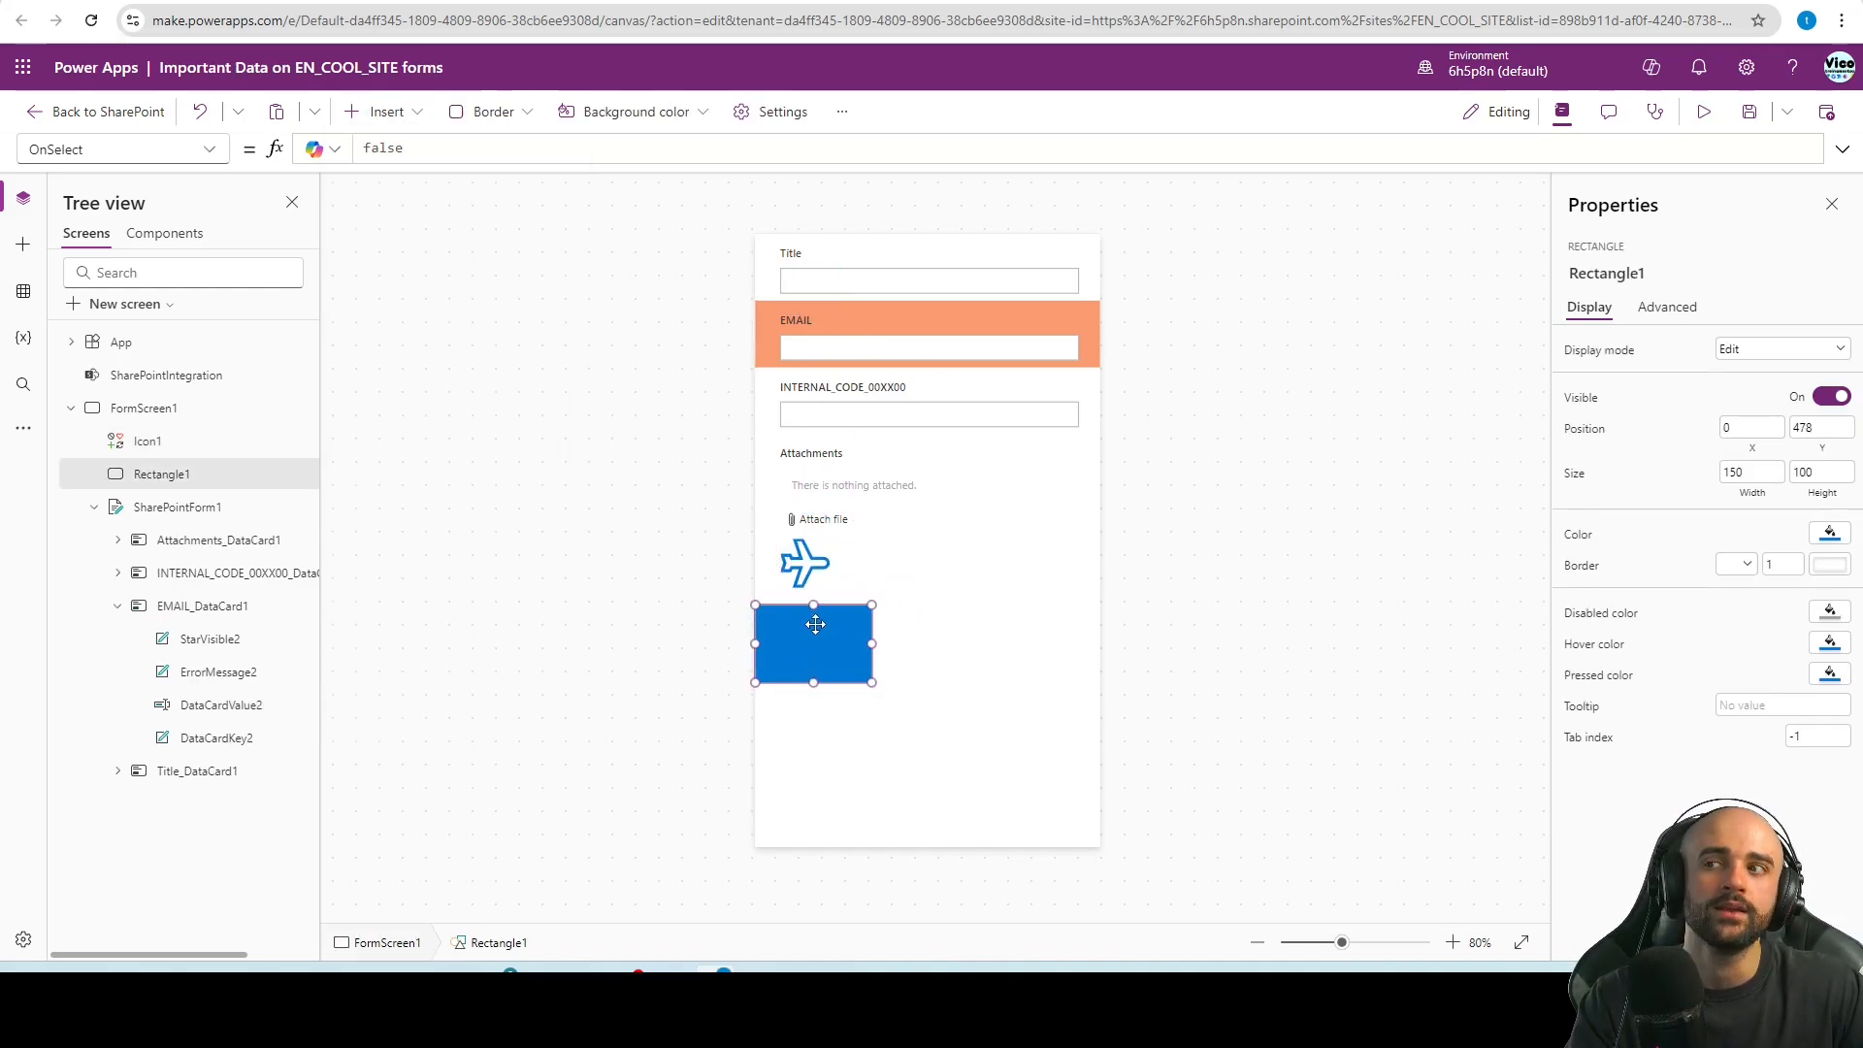
pyautogui.moveTo(805, 563); pyautogui.dragTo(795, 561)
pyautogui.moveTo(827, 645); pyautogui.dragTo(827, 658)
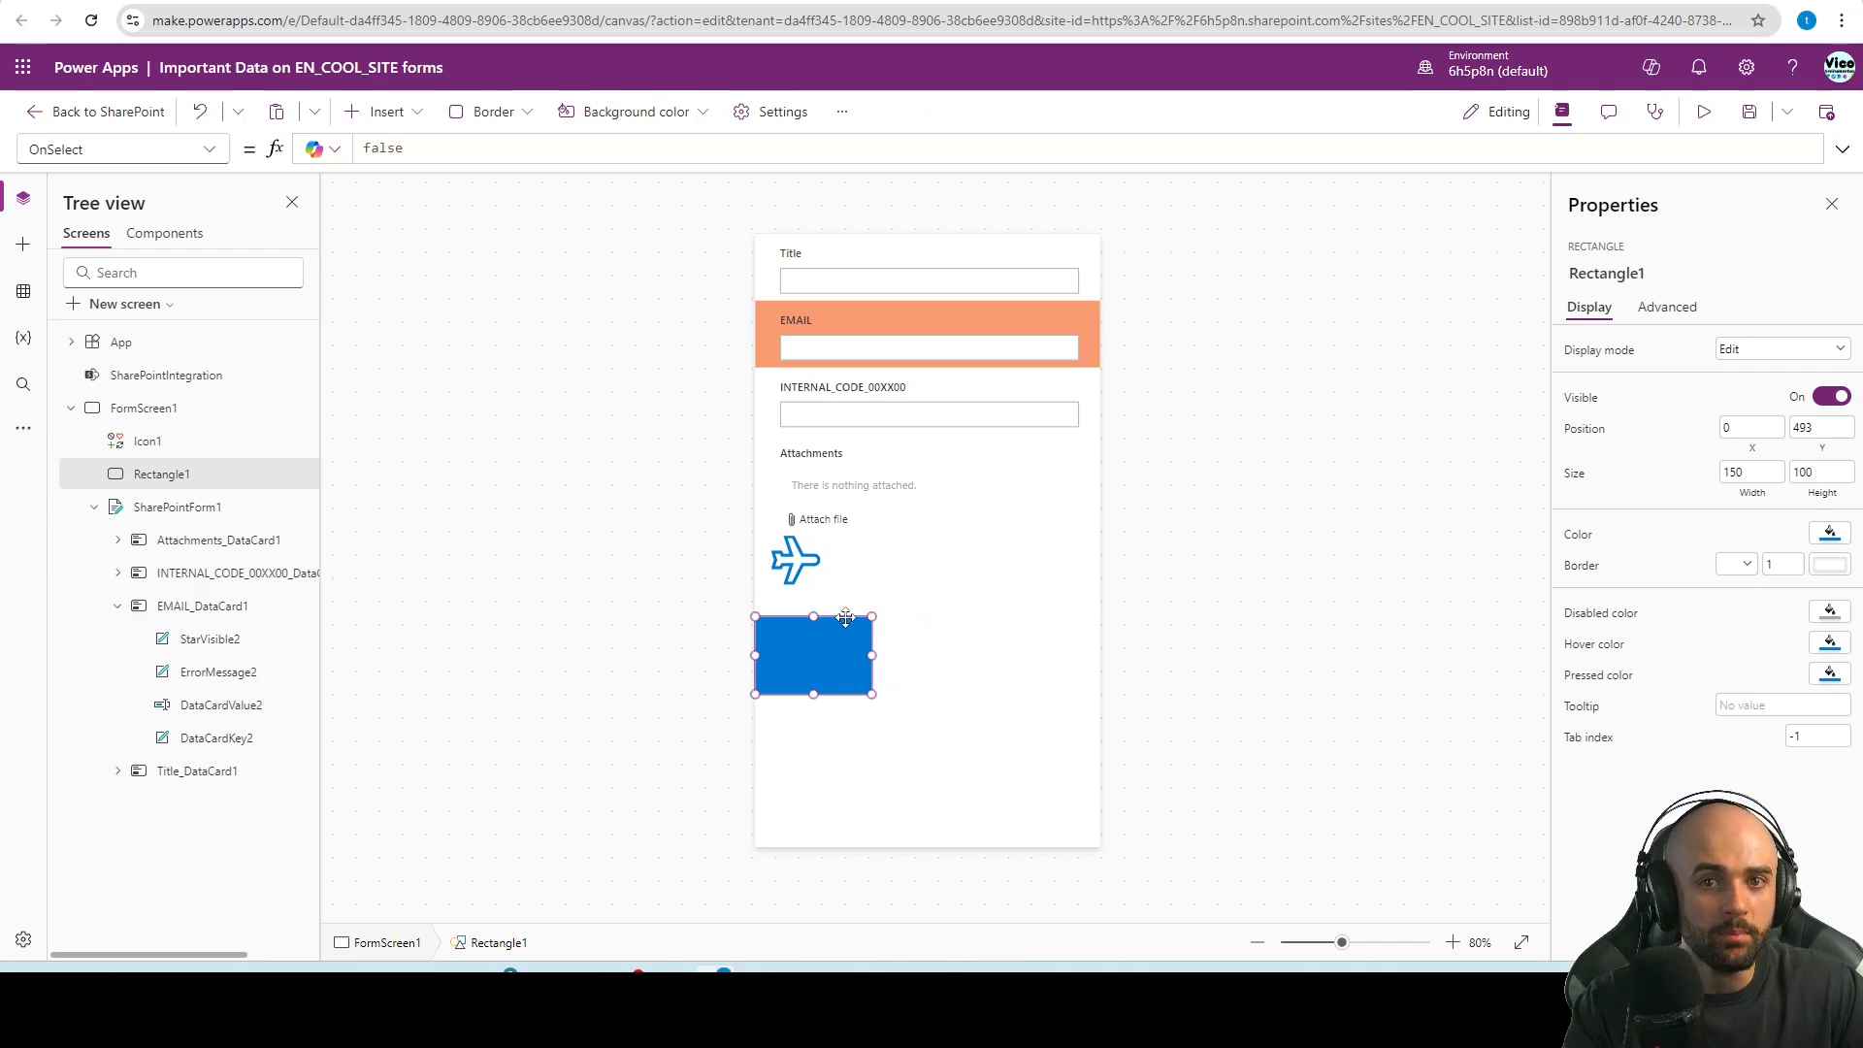
pyautogui.moveTo(854, 652); pyautogui.dragTo(870, 652)
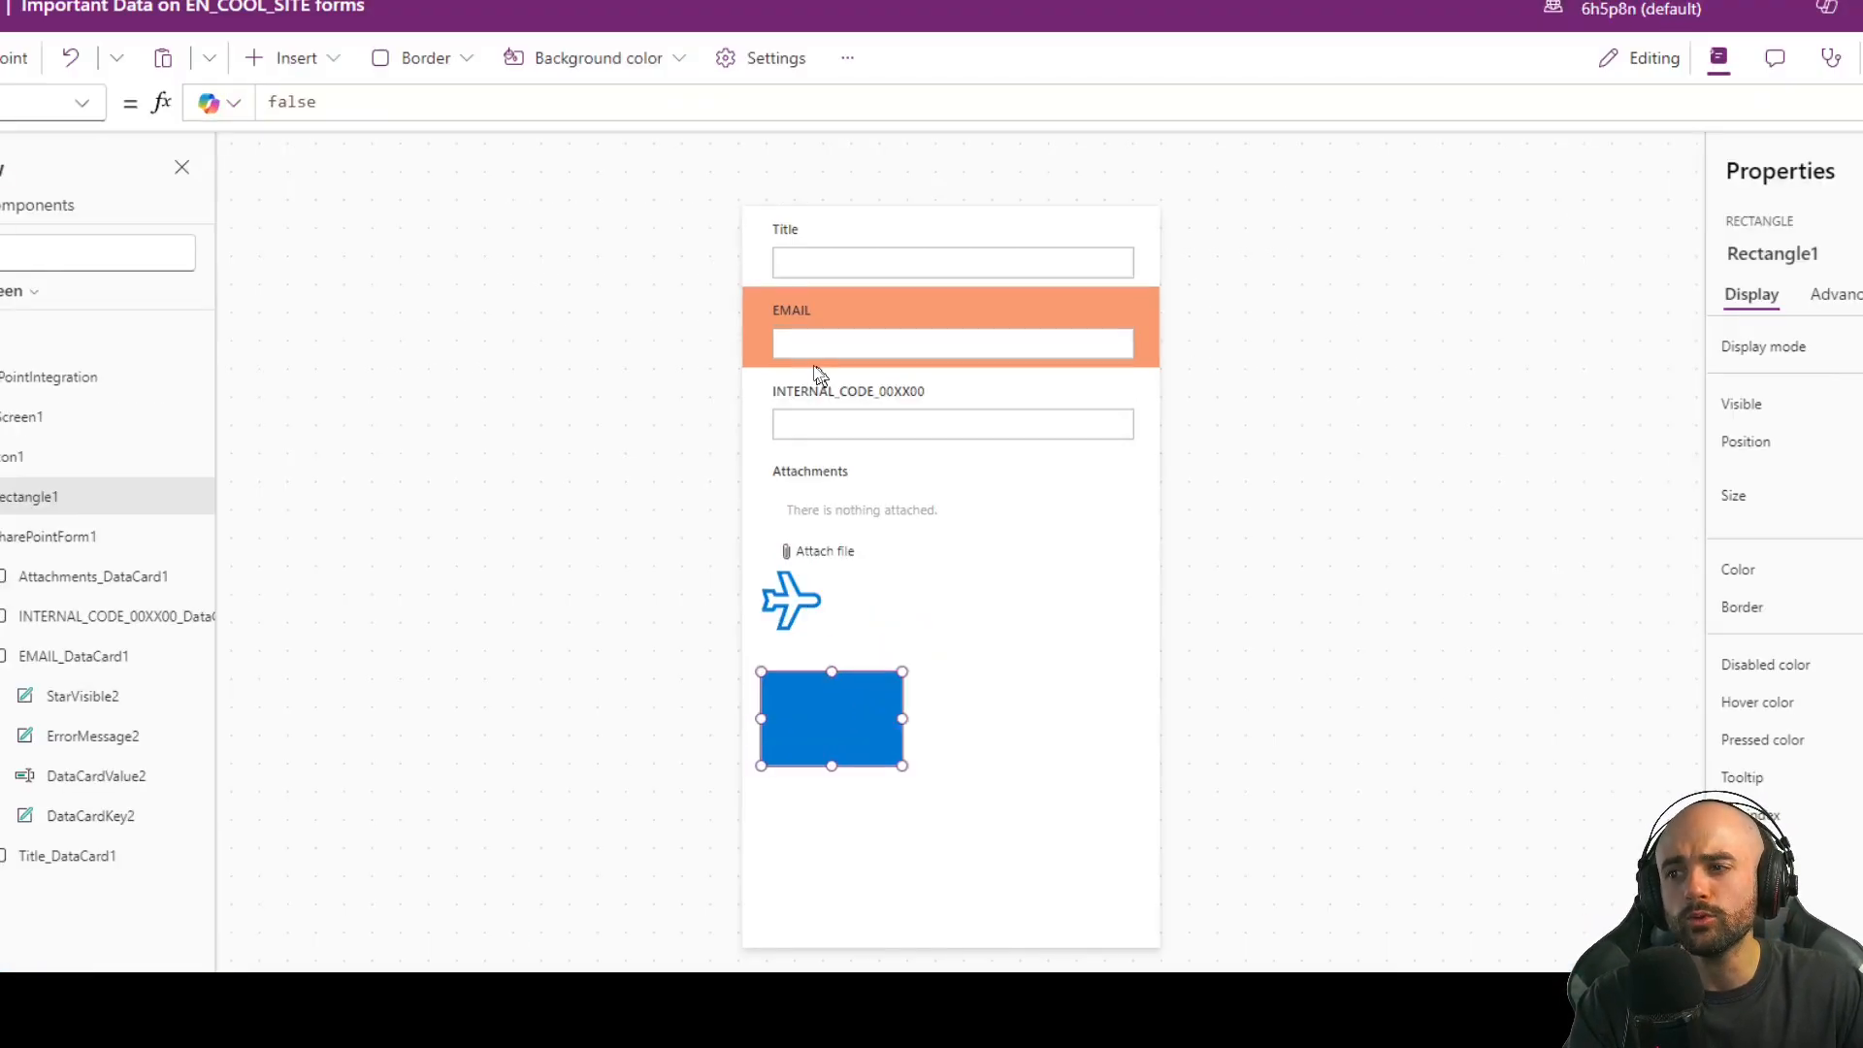
# Select the EMAIL card's text input and open its OnChange property for editing
pyautogui.click(805, 354)
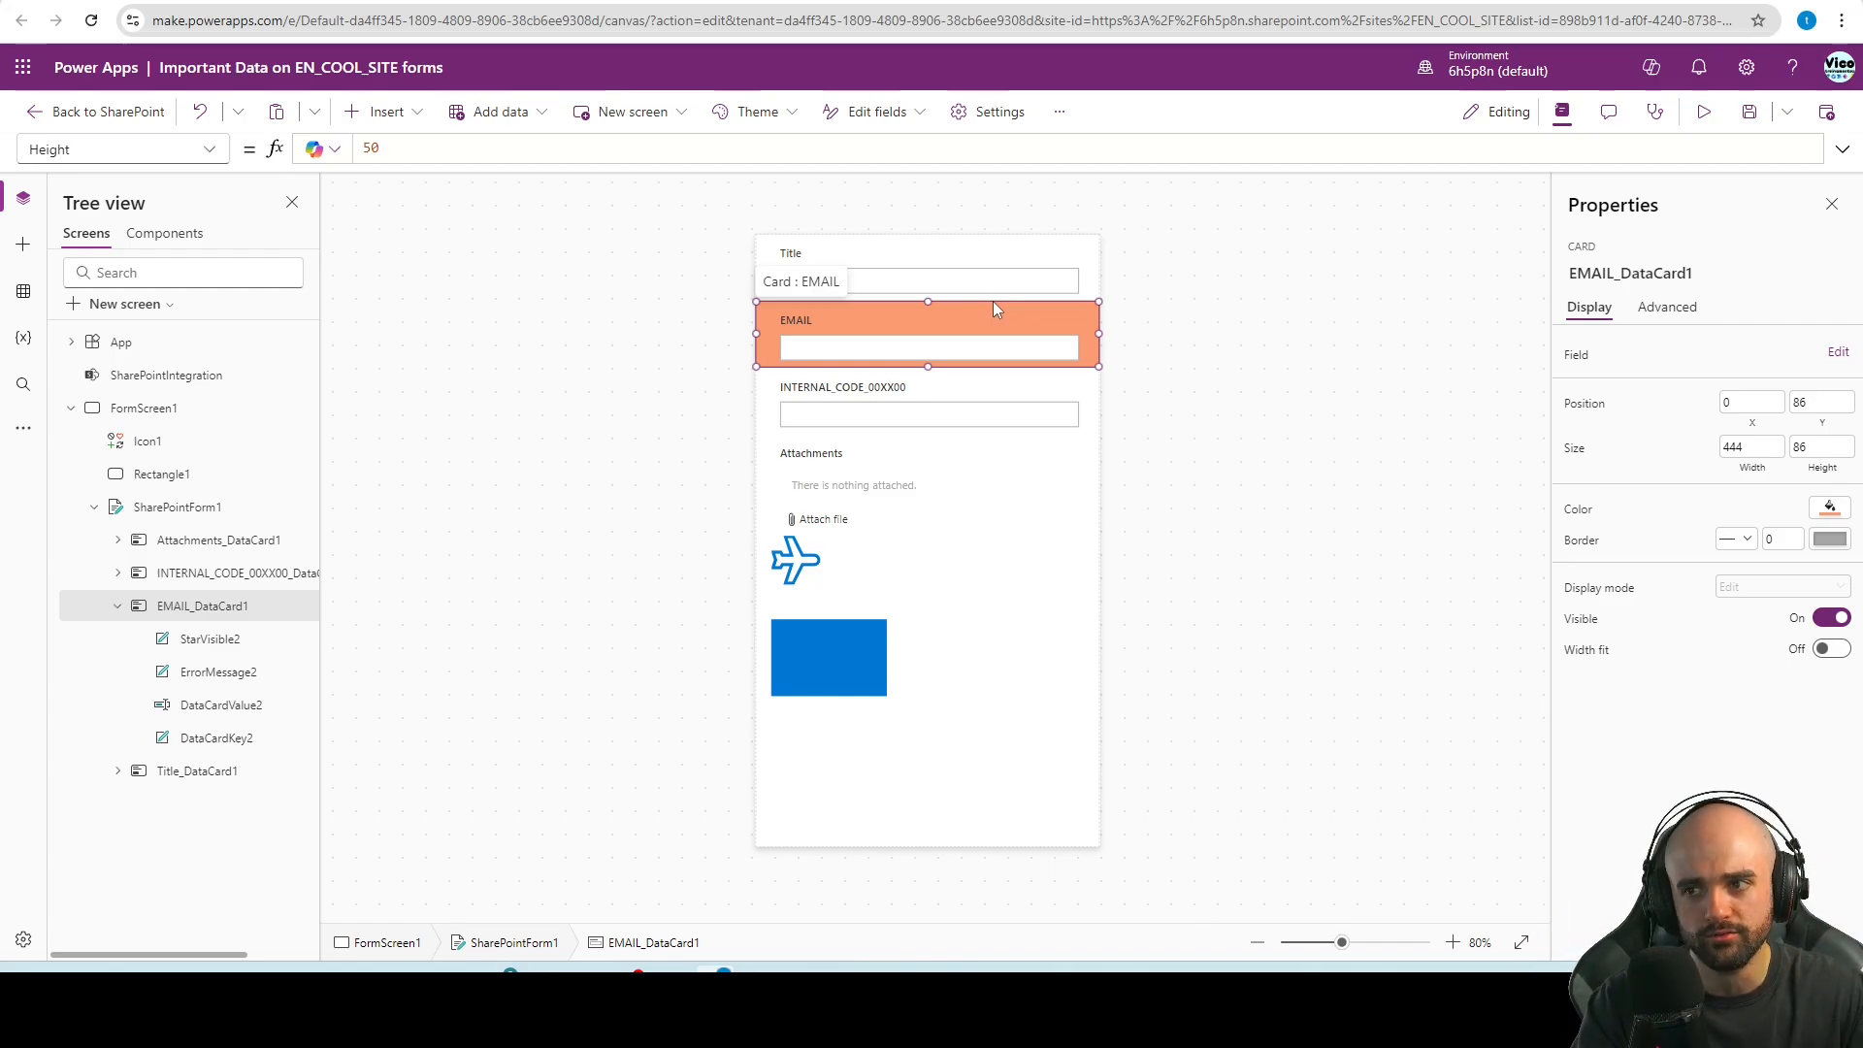
pyautogui.click(1145, 339)
pyautogui.click(858, 359)
pyautogui.click(723, 368)
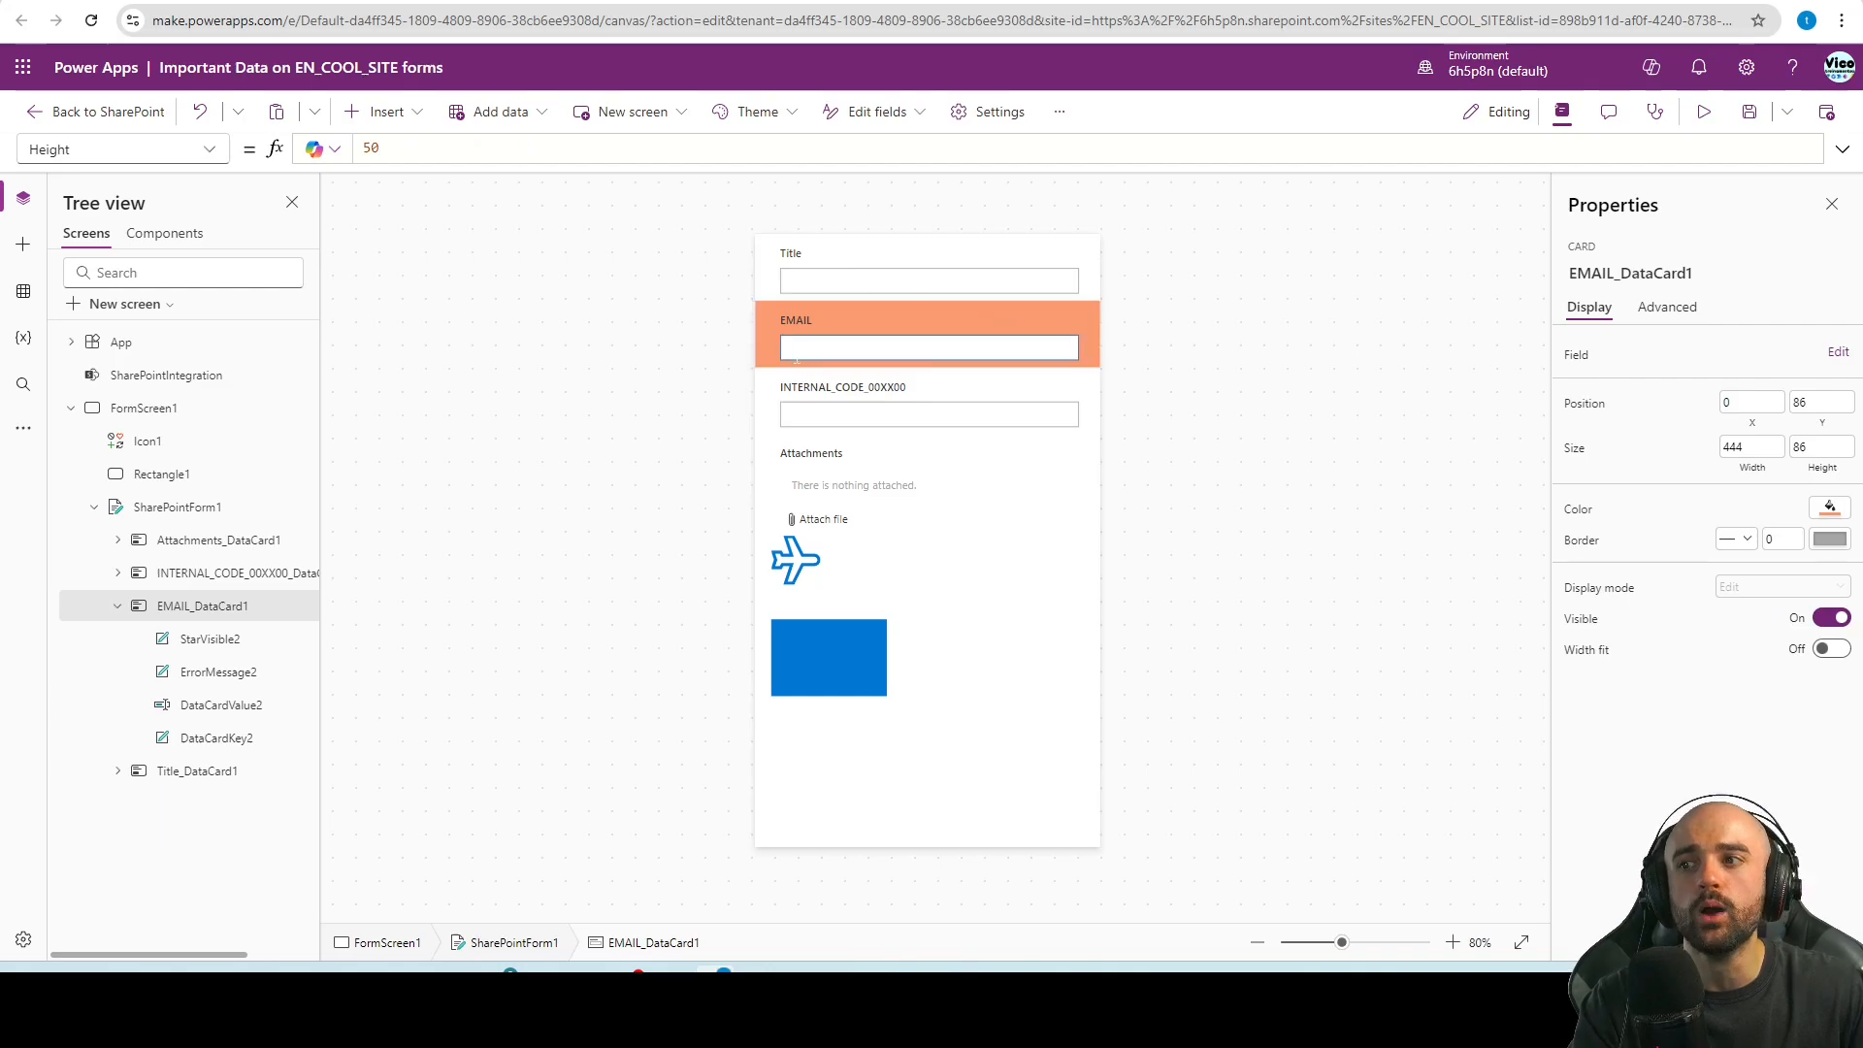
pyautogui.click(794, 355)
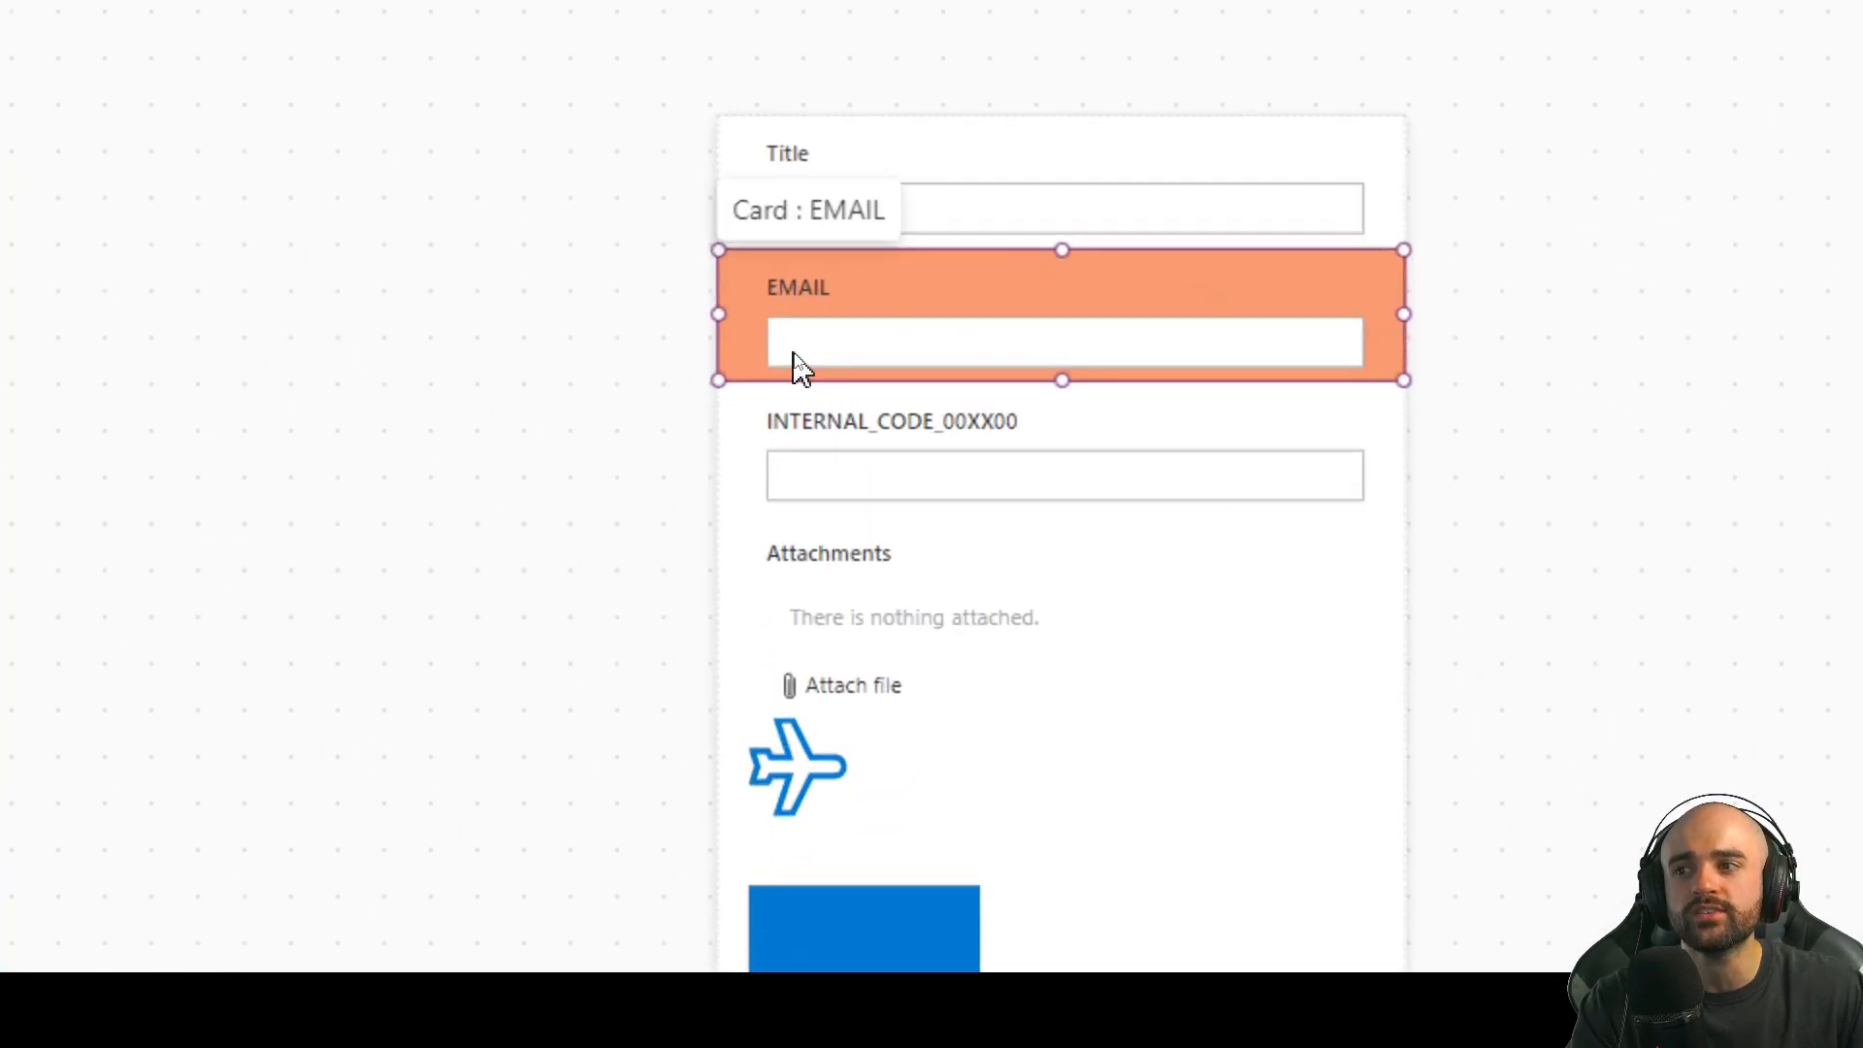
pyautogui.click(795, 352)
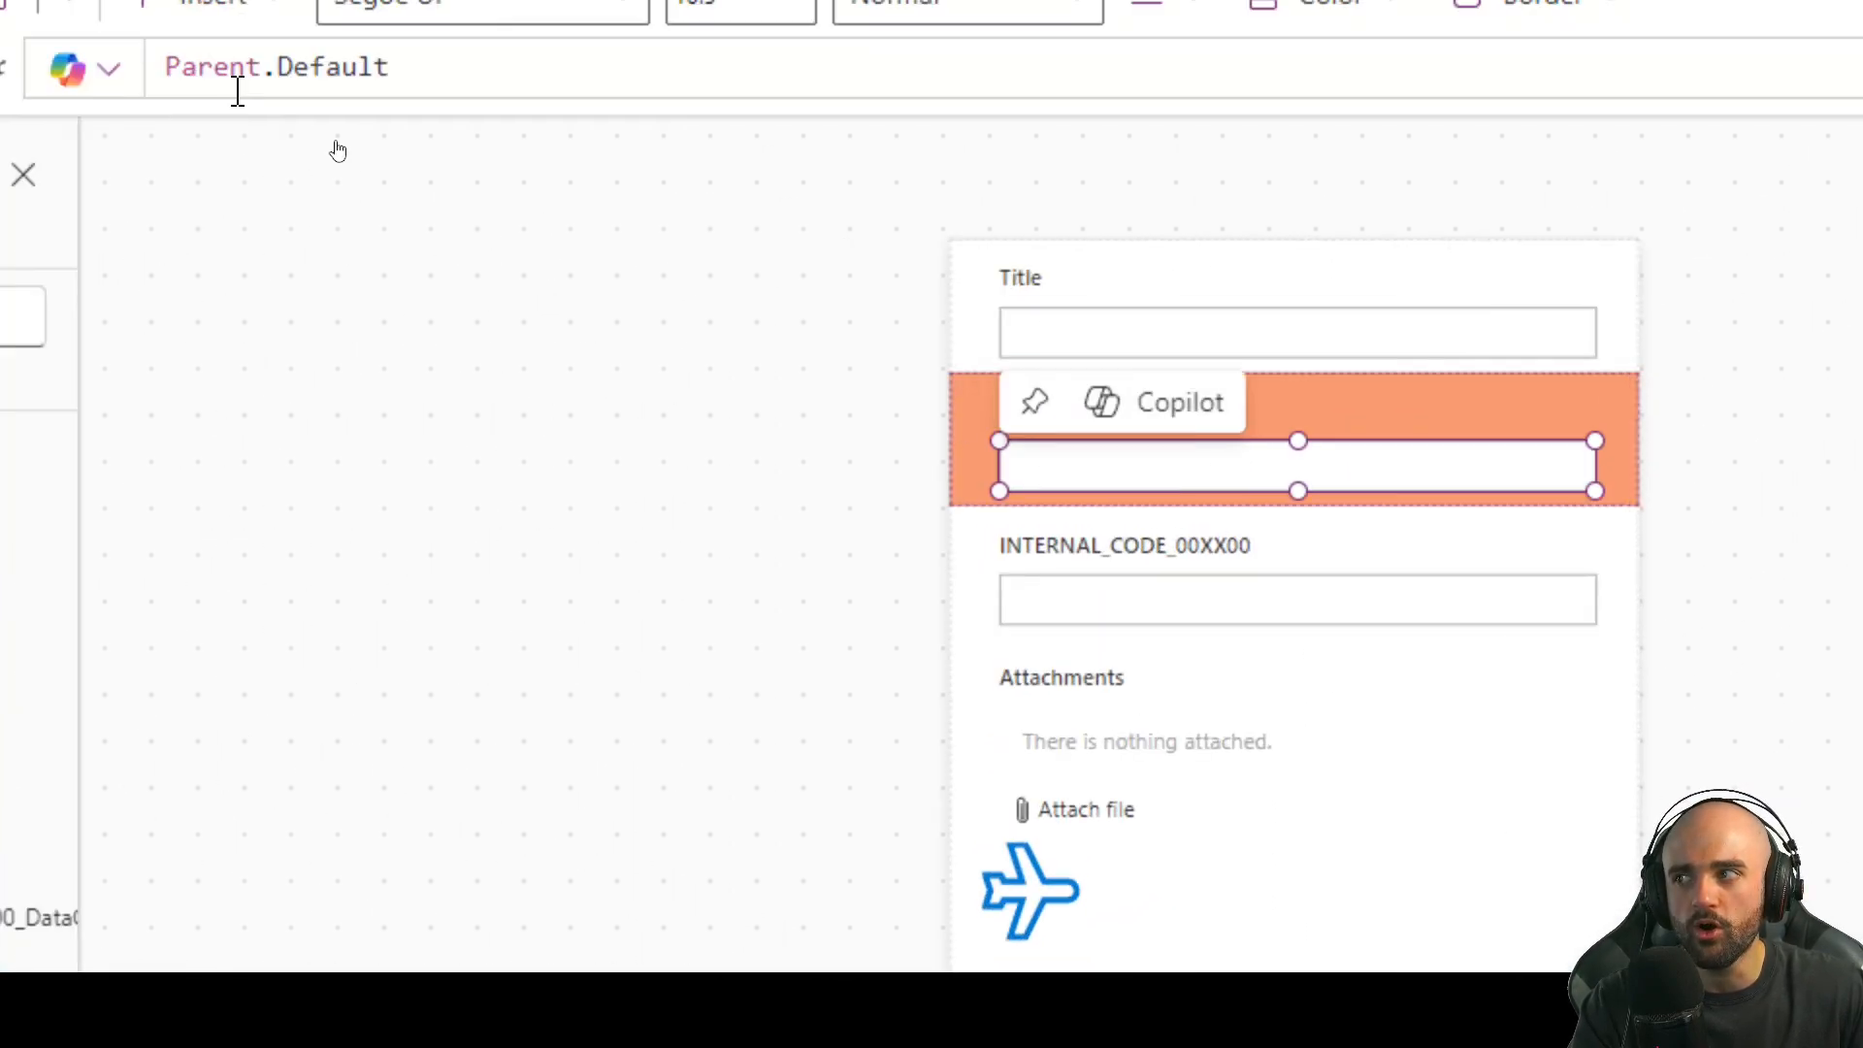
pyautogui.click(417, 211)
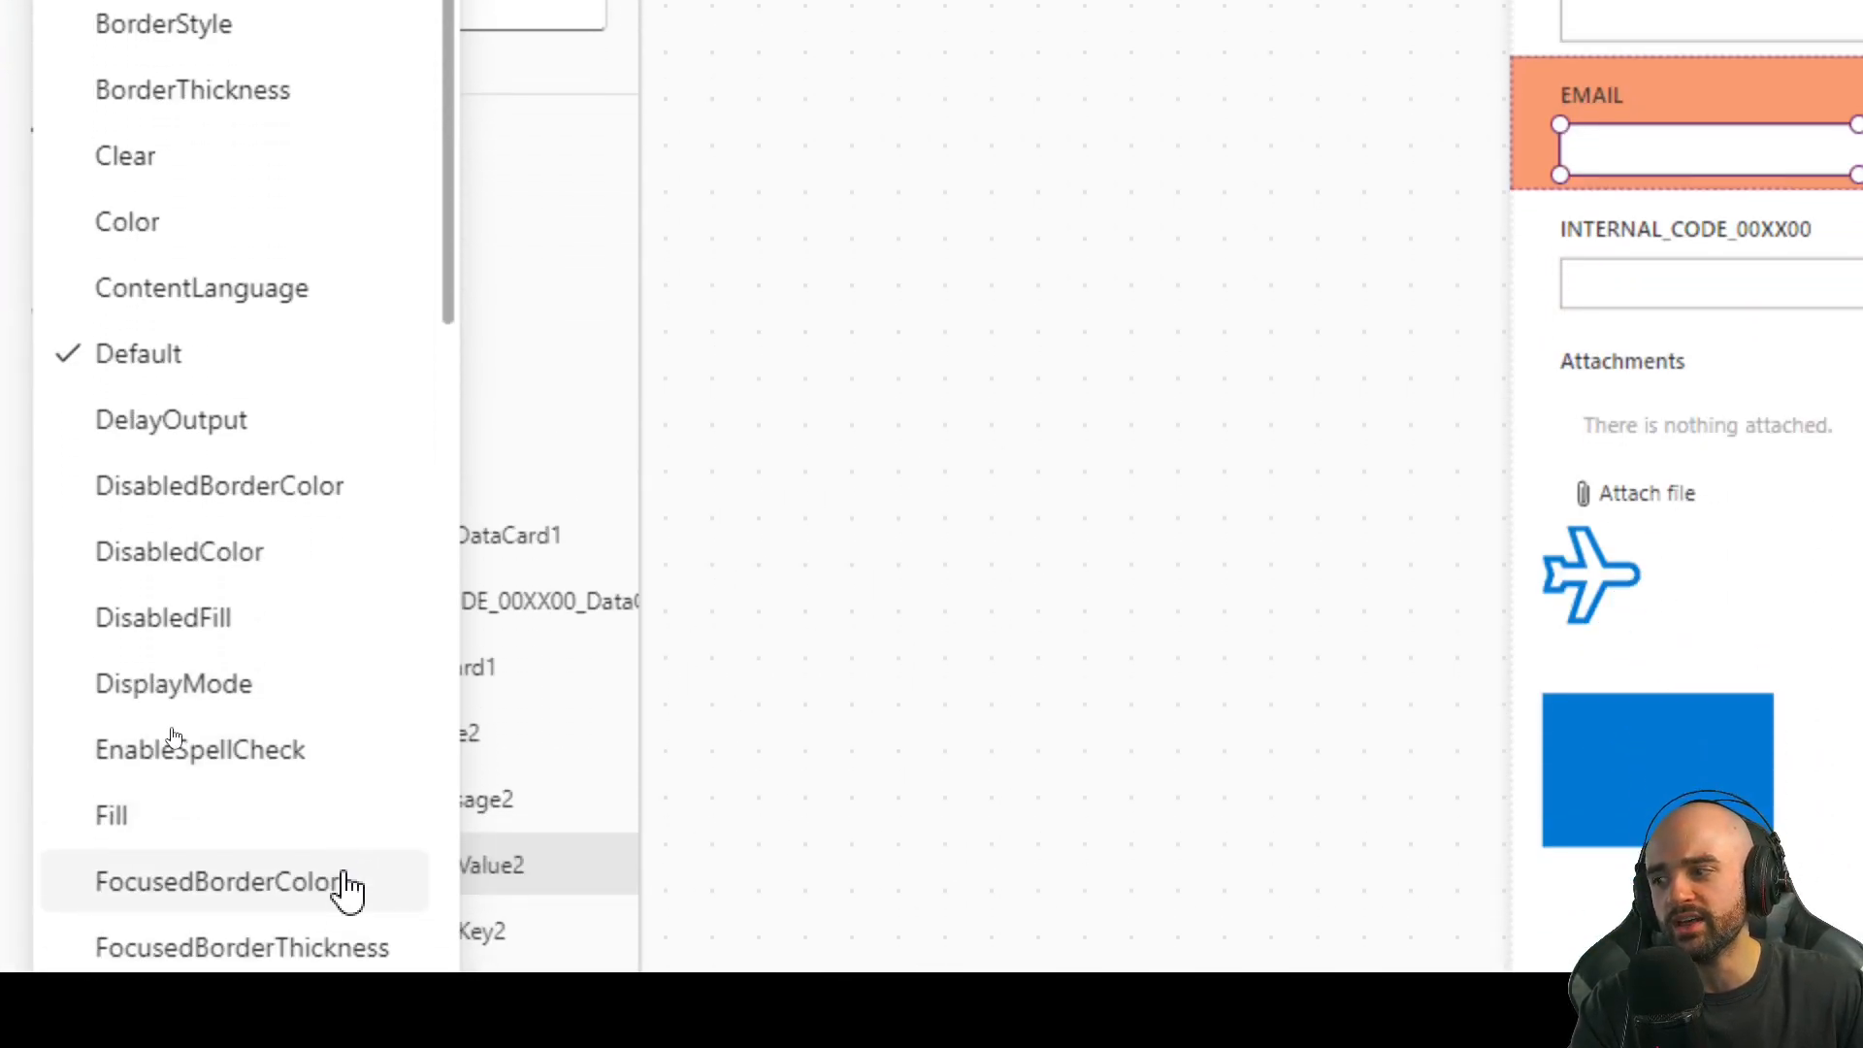
pyautogui.scroll(-10, 282, 737)
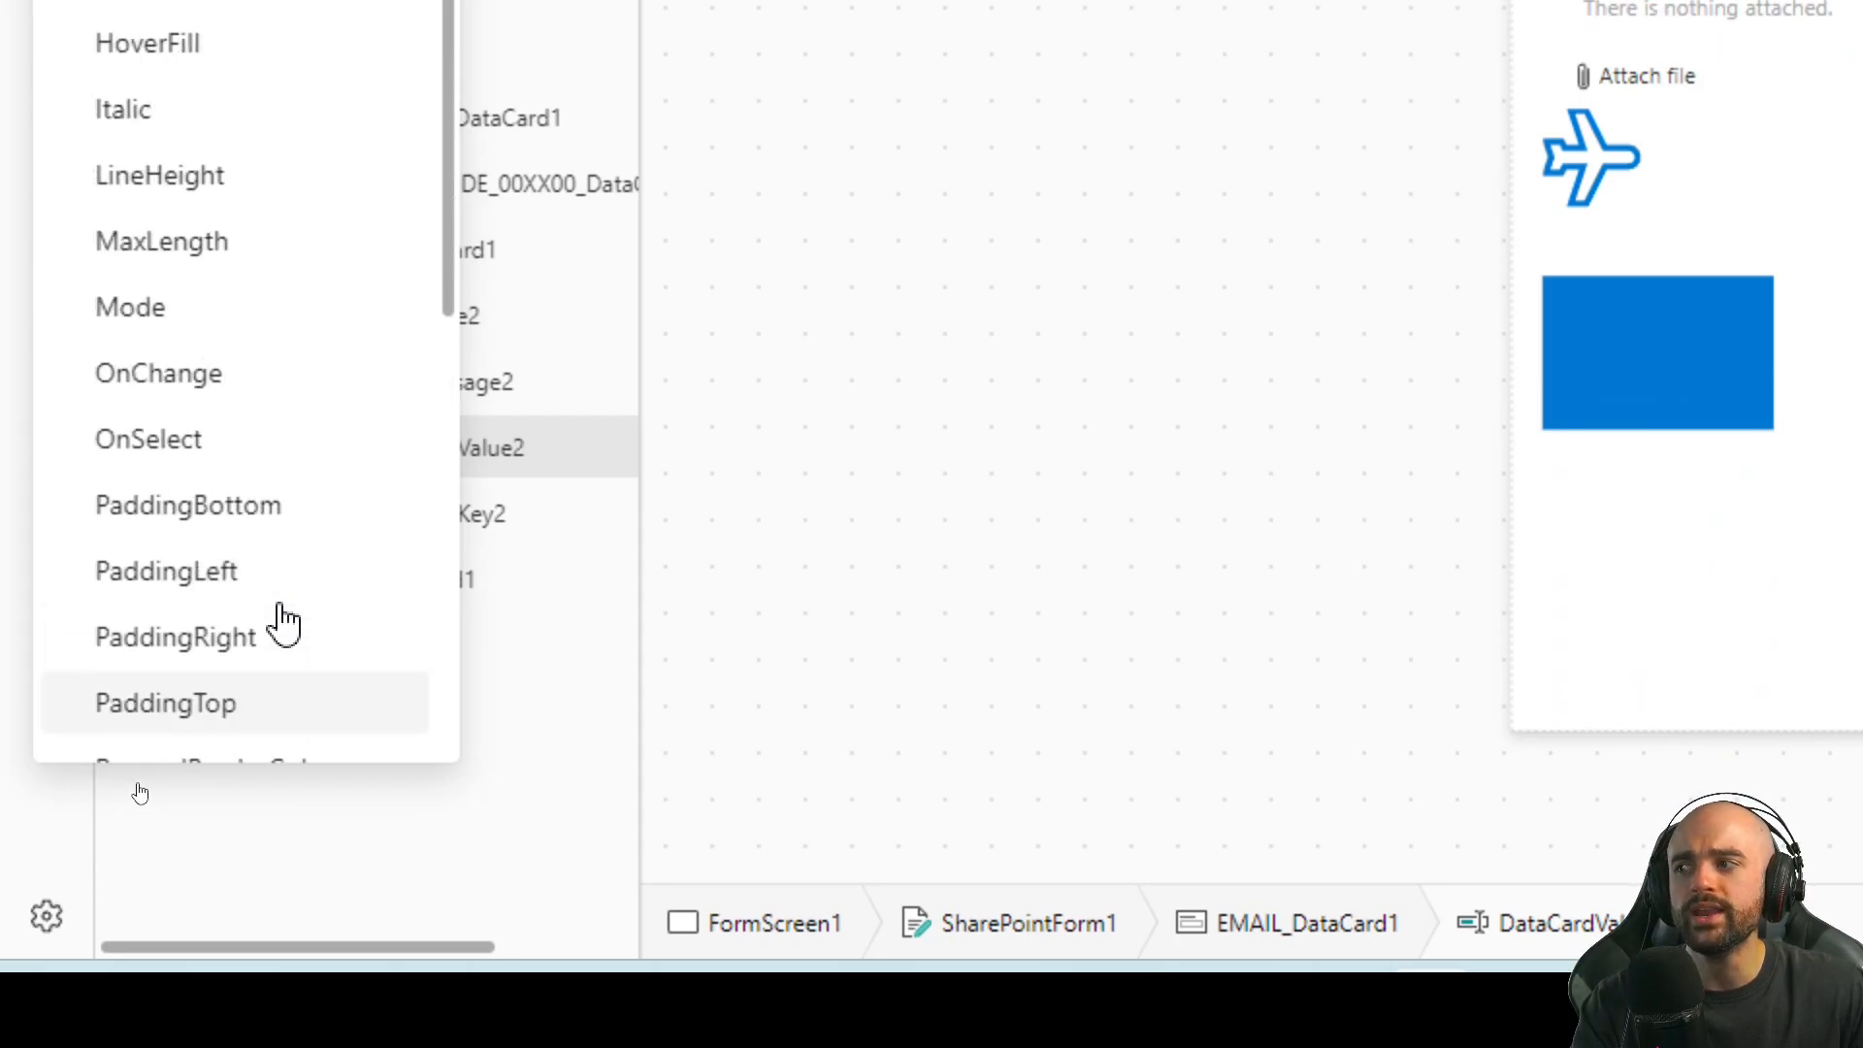
pyautogui.click(209, 446)
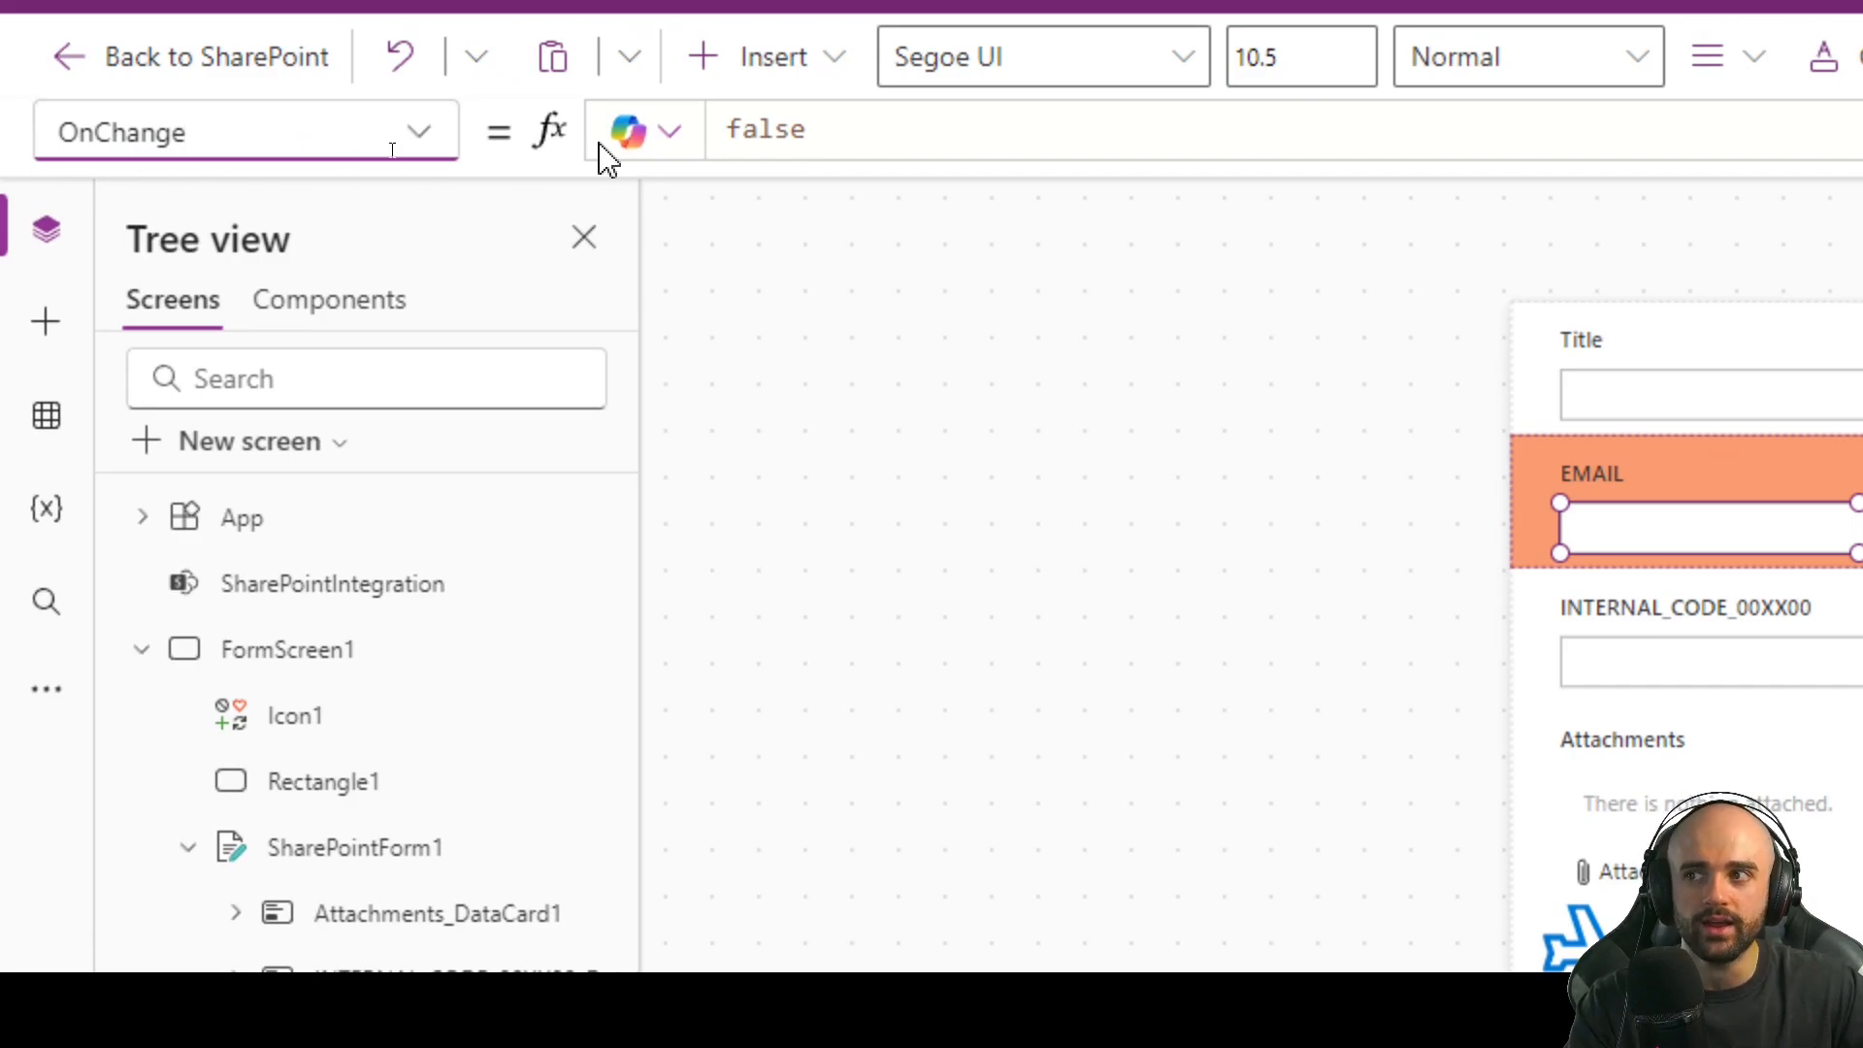
# Replace the OnChange formula with the start of a condition, If( Not(IsMatch(Self.Text, in an enlarged formula editor
pyautogui.doubleClick(821, 133)
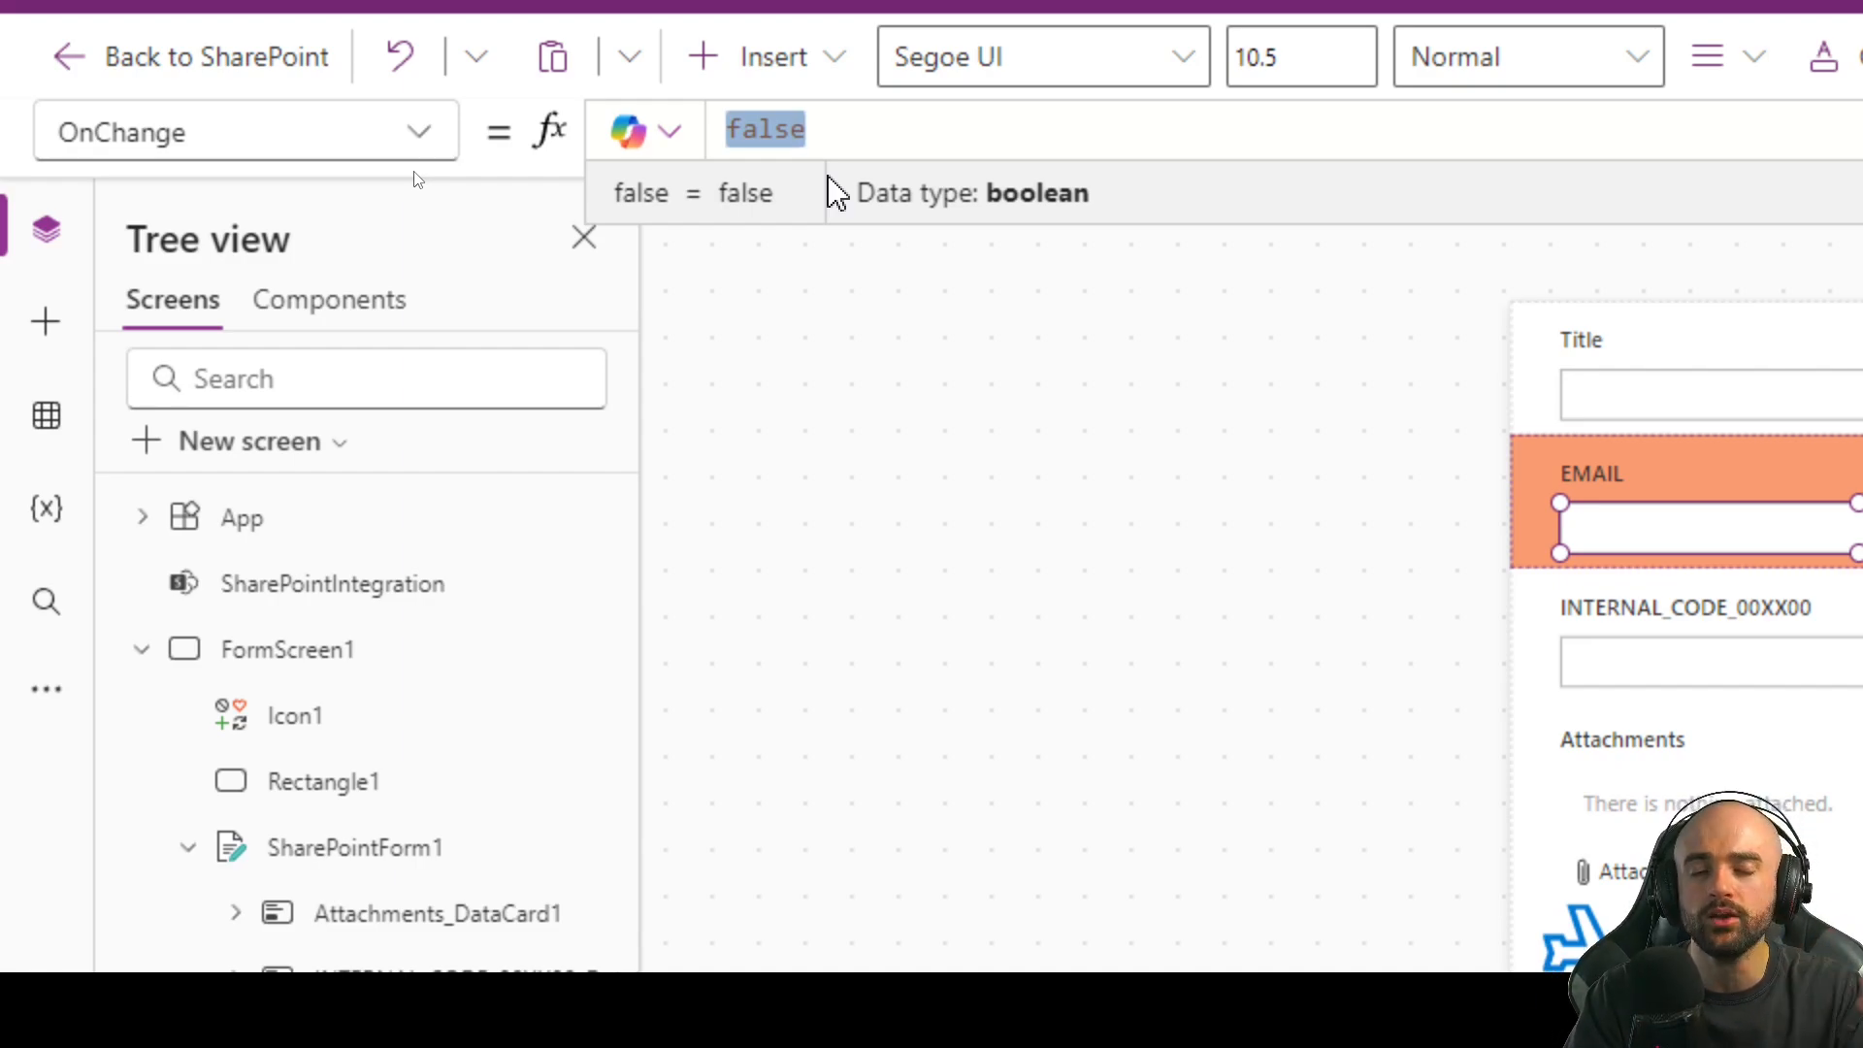
pyautogui.moveTo(852, 229); pyautogui.dragTo(890, 341)
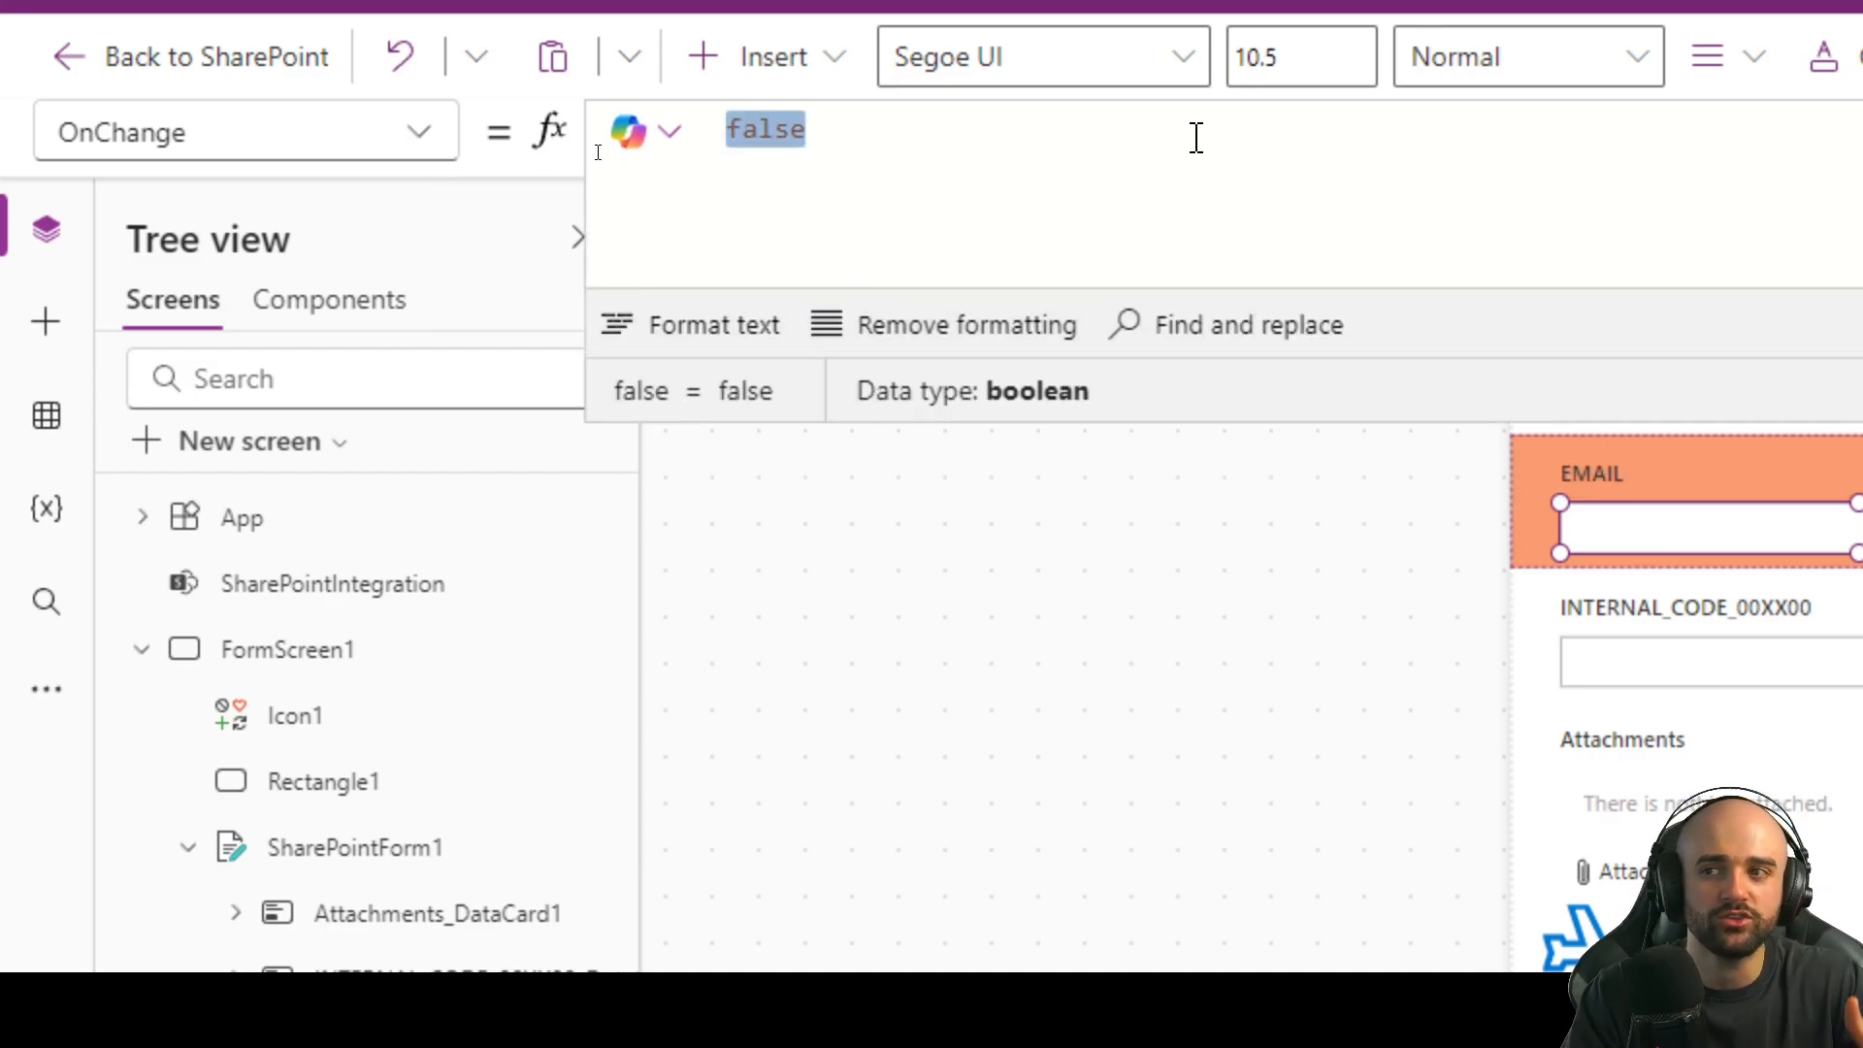
pyautogui.write('If(')
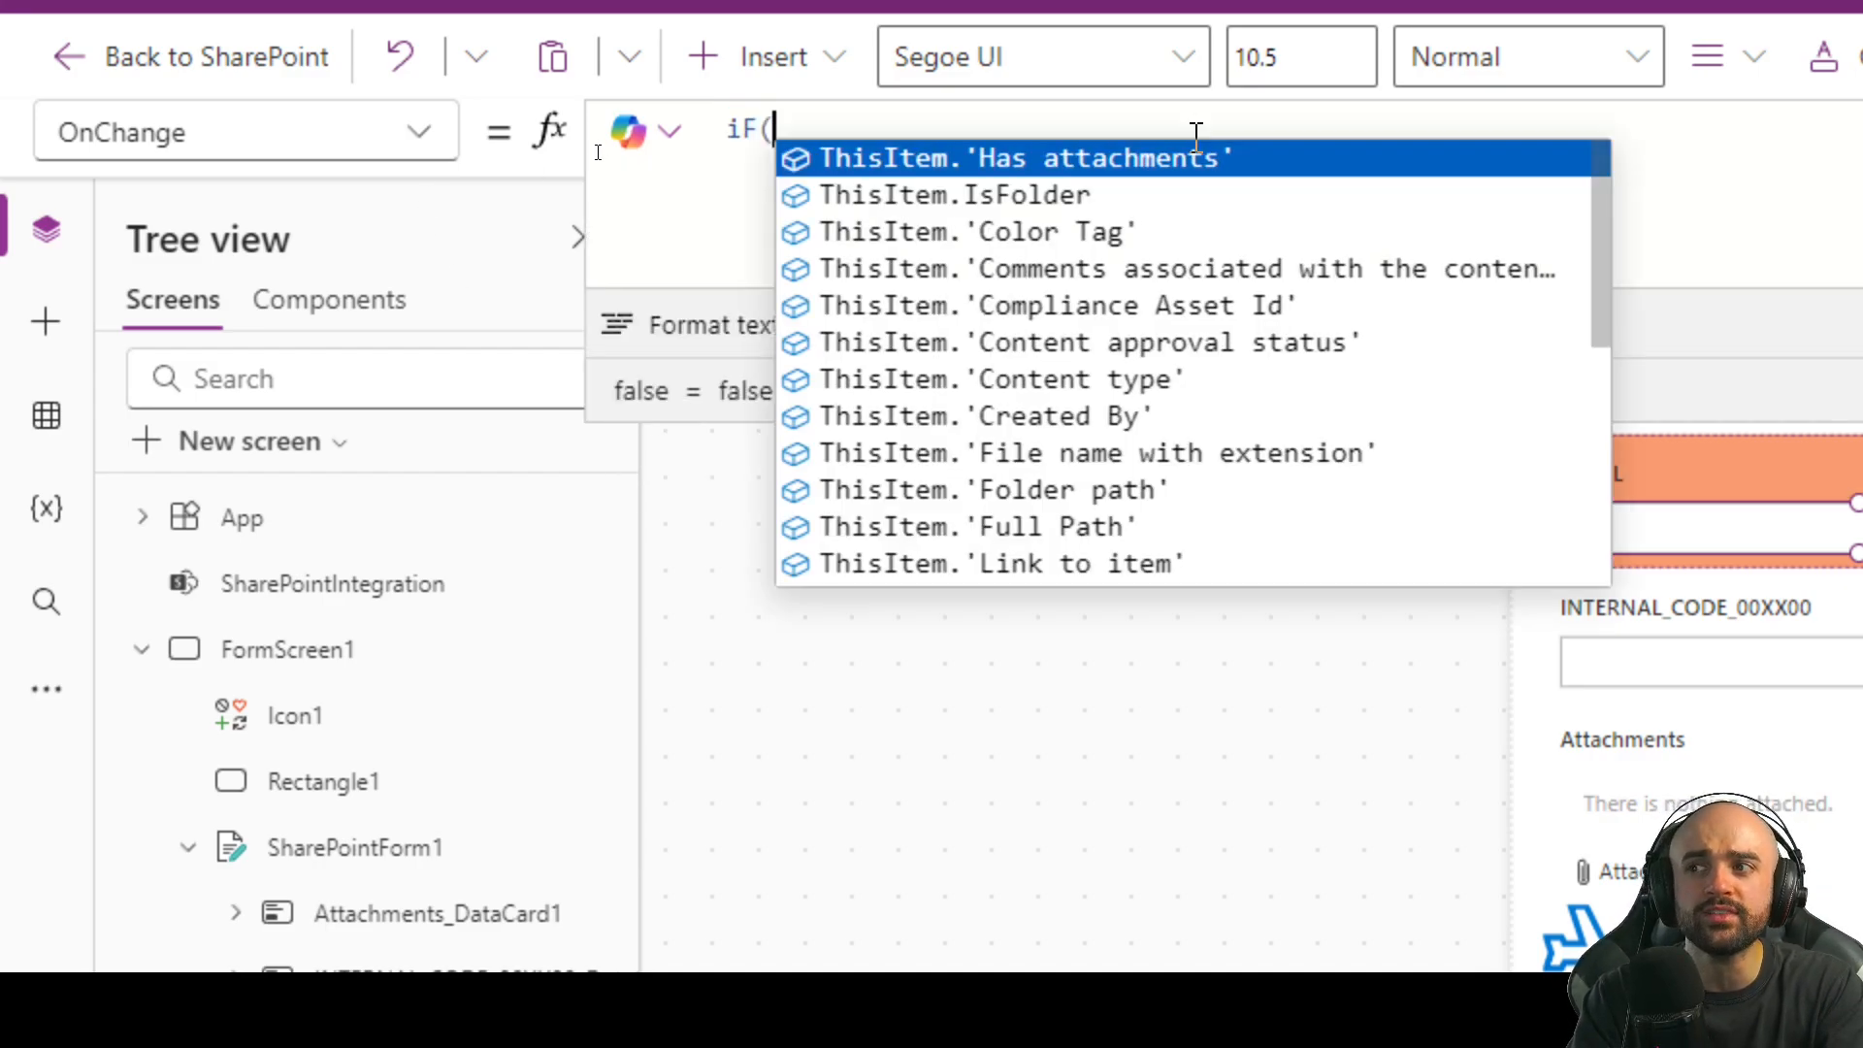
pyautogui.press('BackSpace')
pyautogui.press('BackSpace')
pyautogui.write('f(')
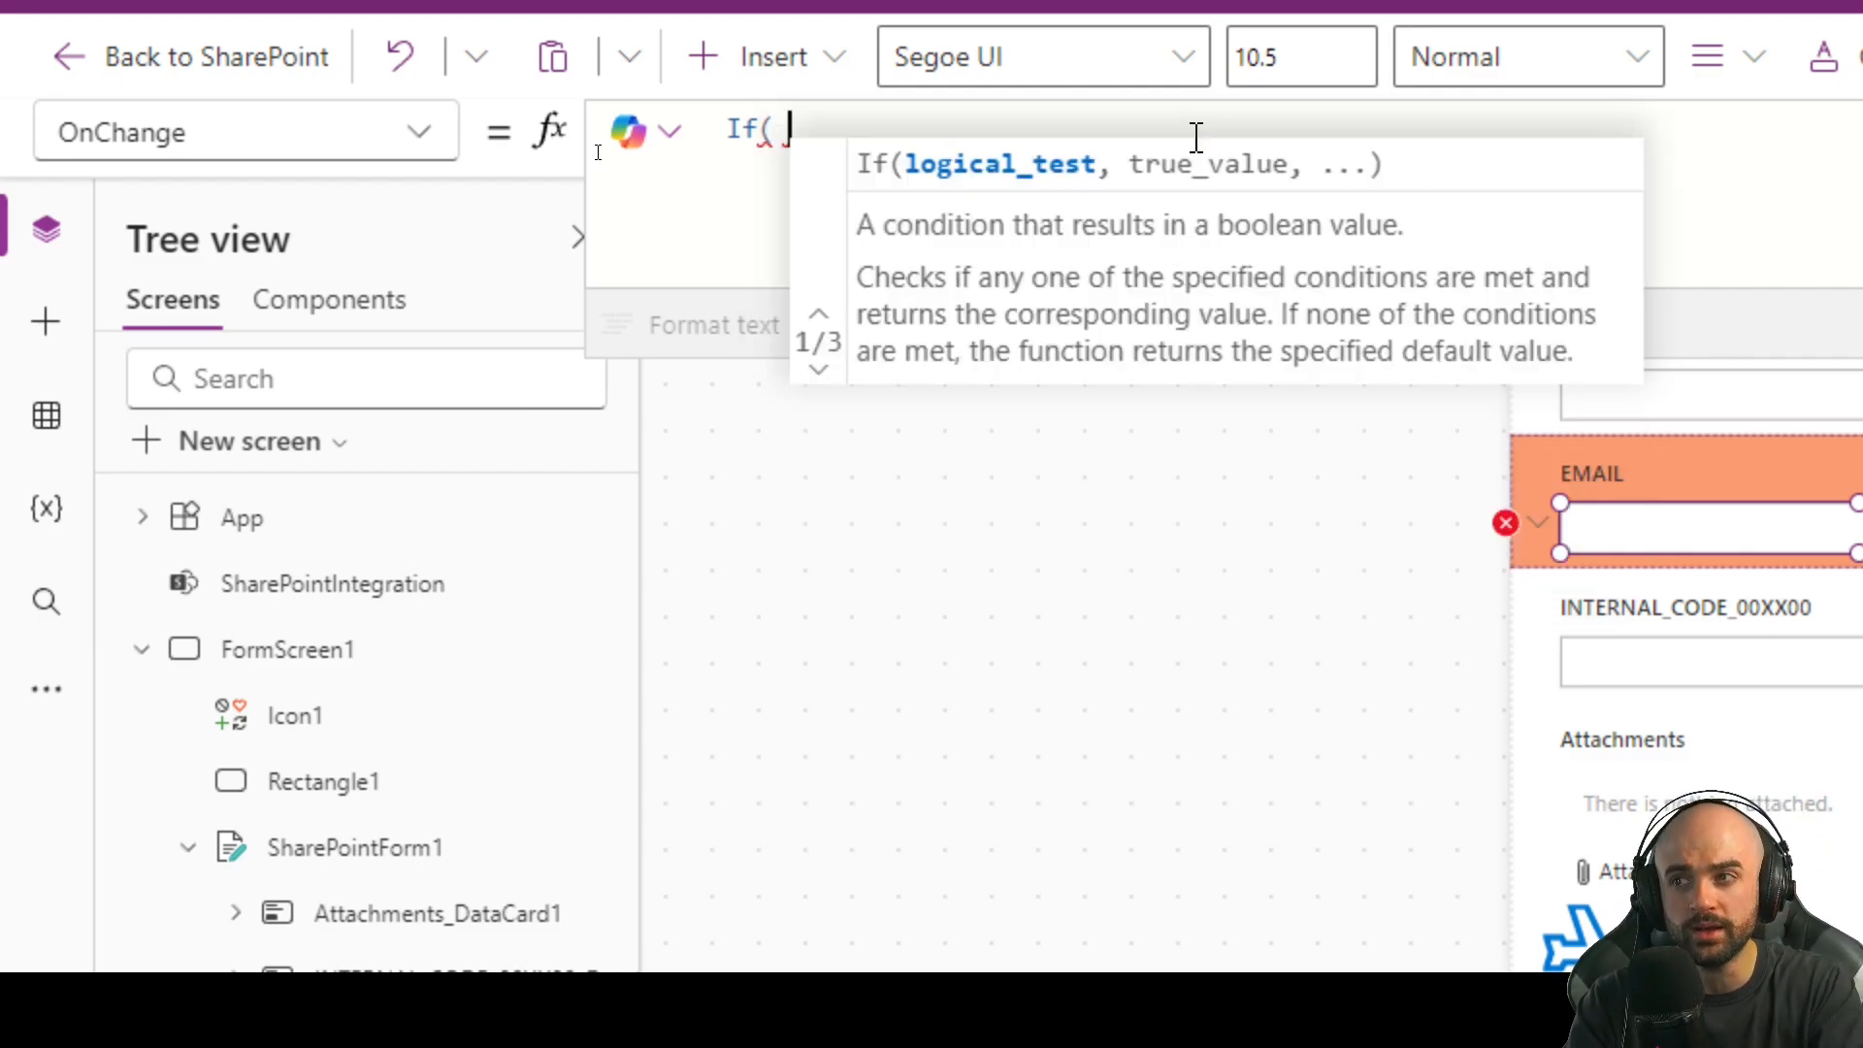
pyautogui.write('Not(')
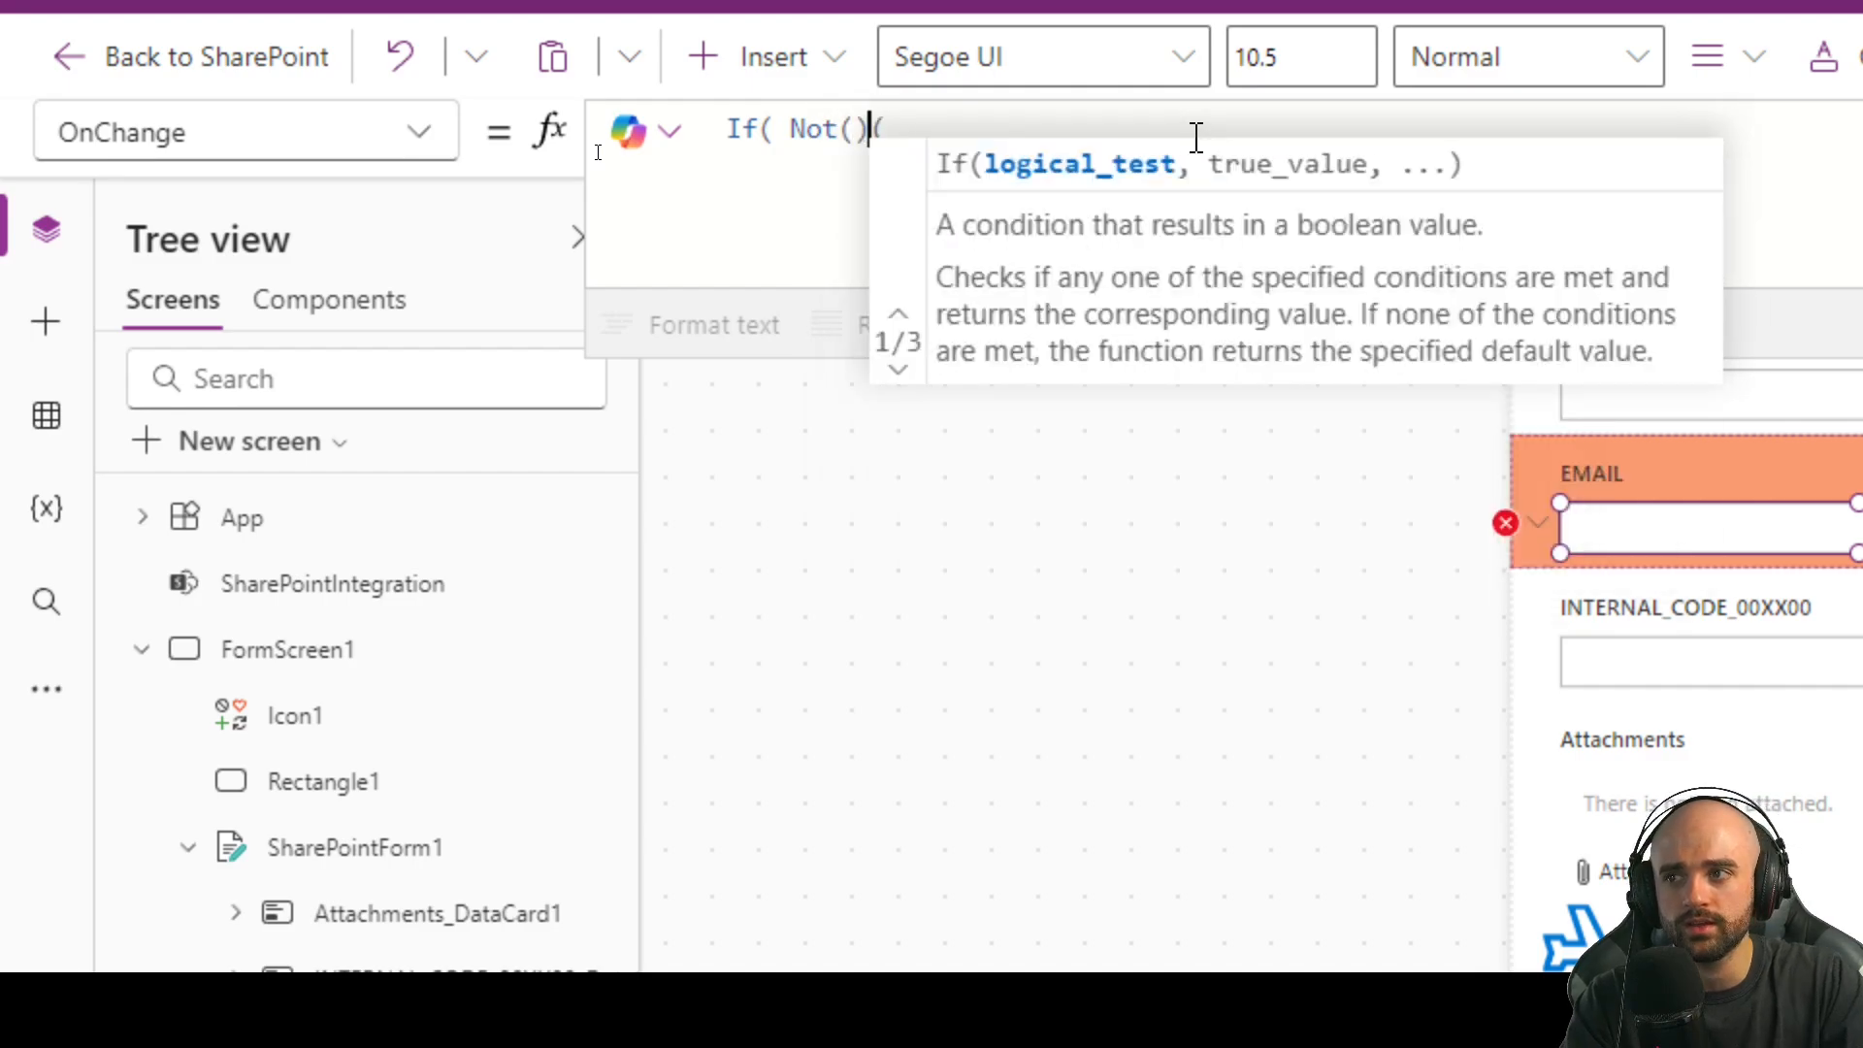
pyautogui.write('IsMatch(Self')
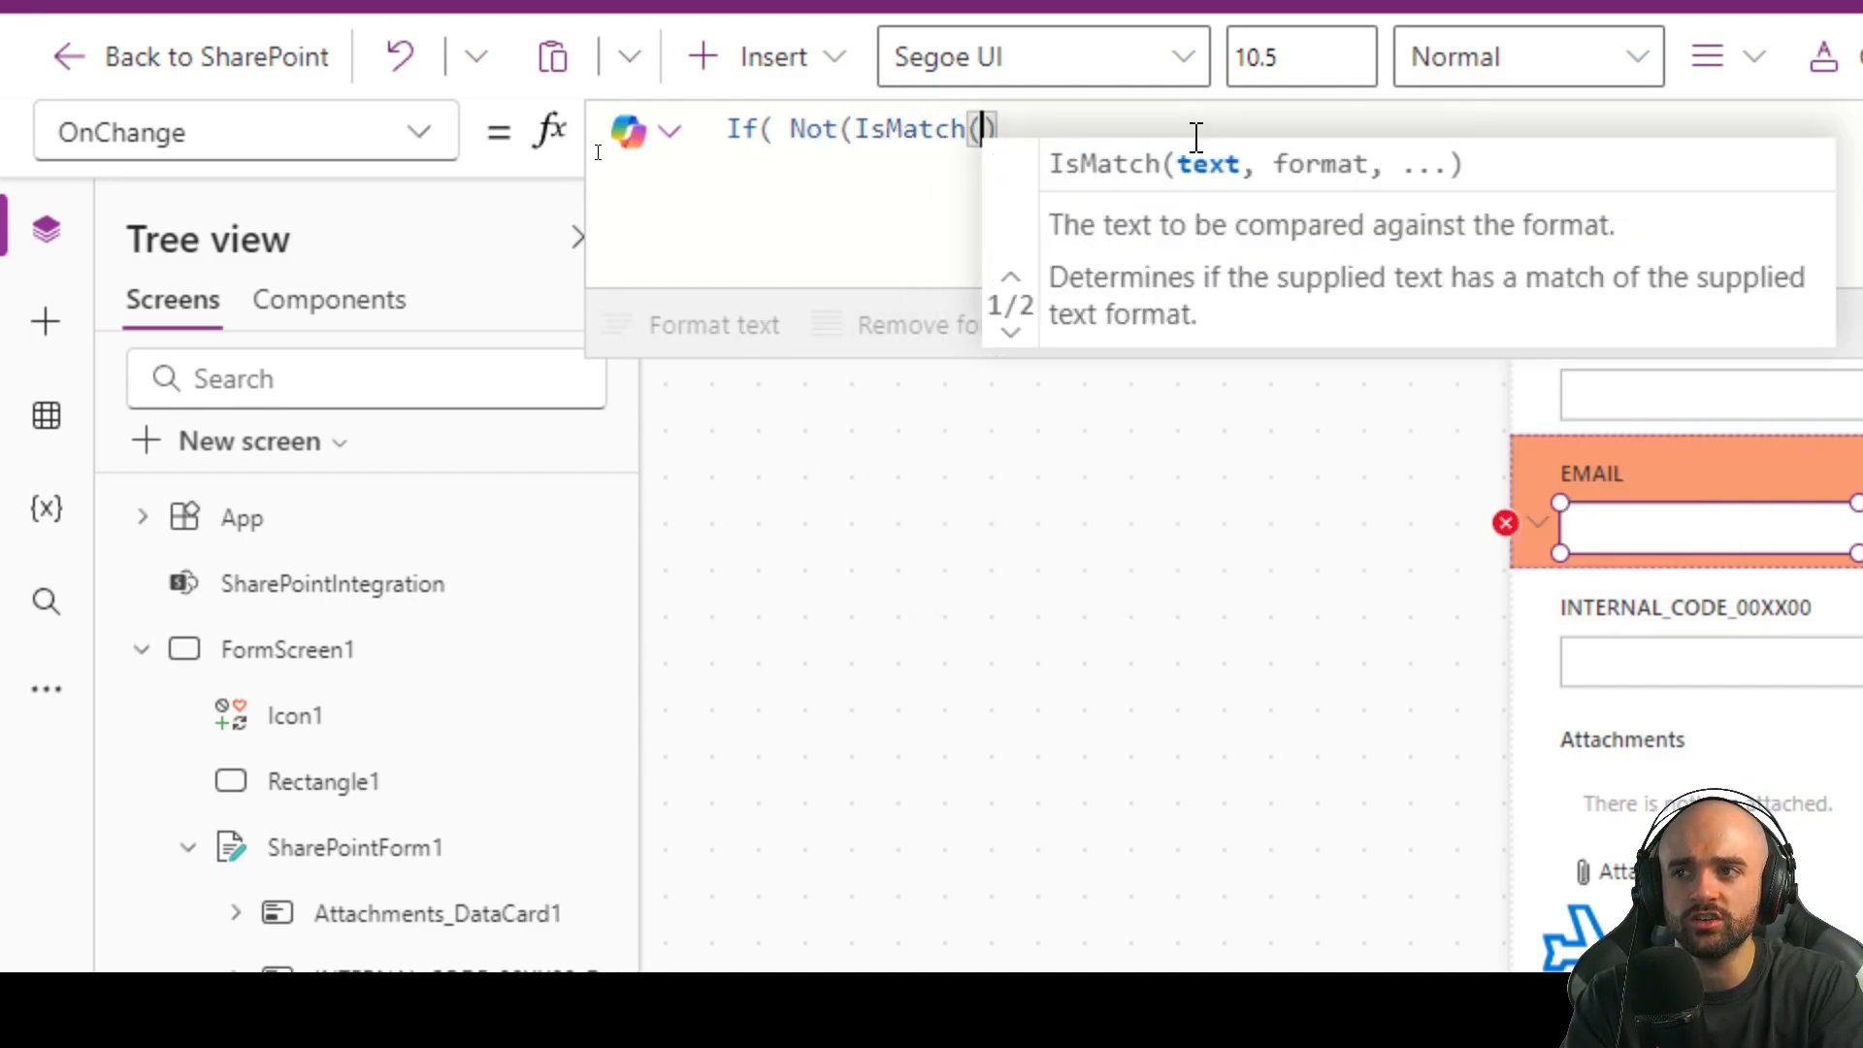
pyautogui.write('.Text')
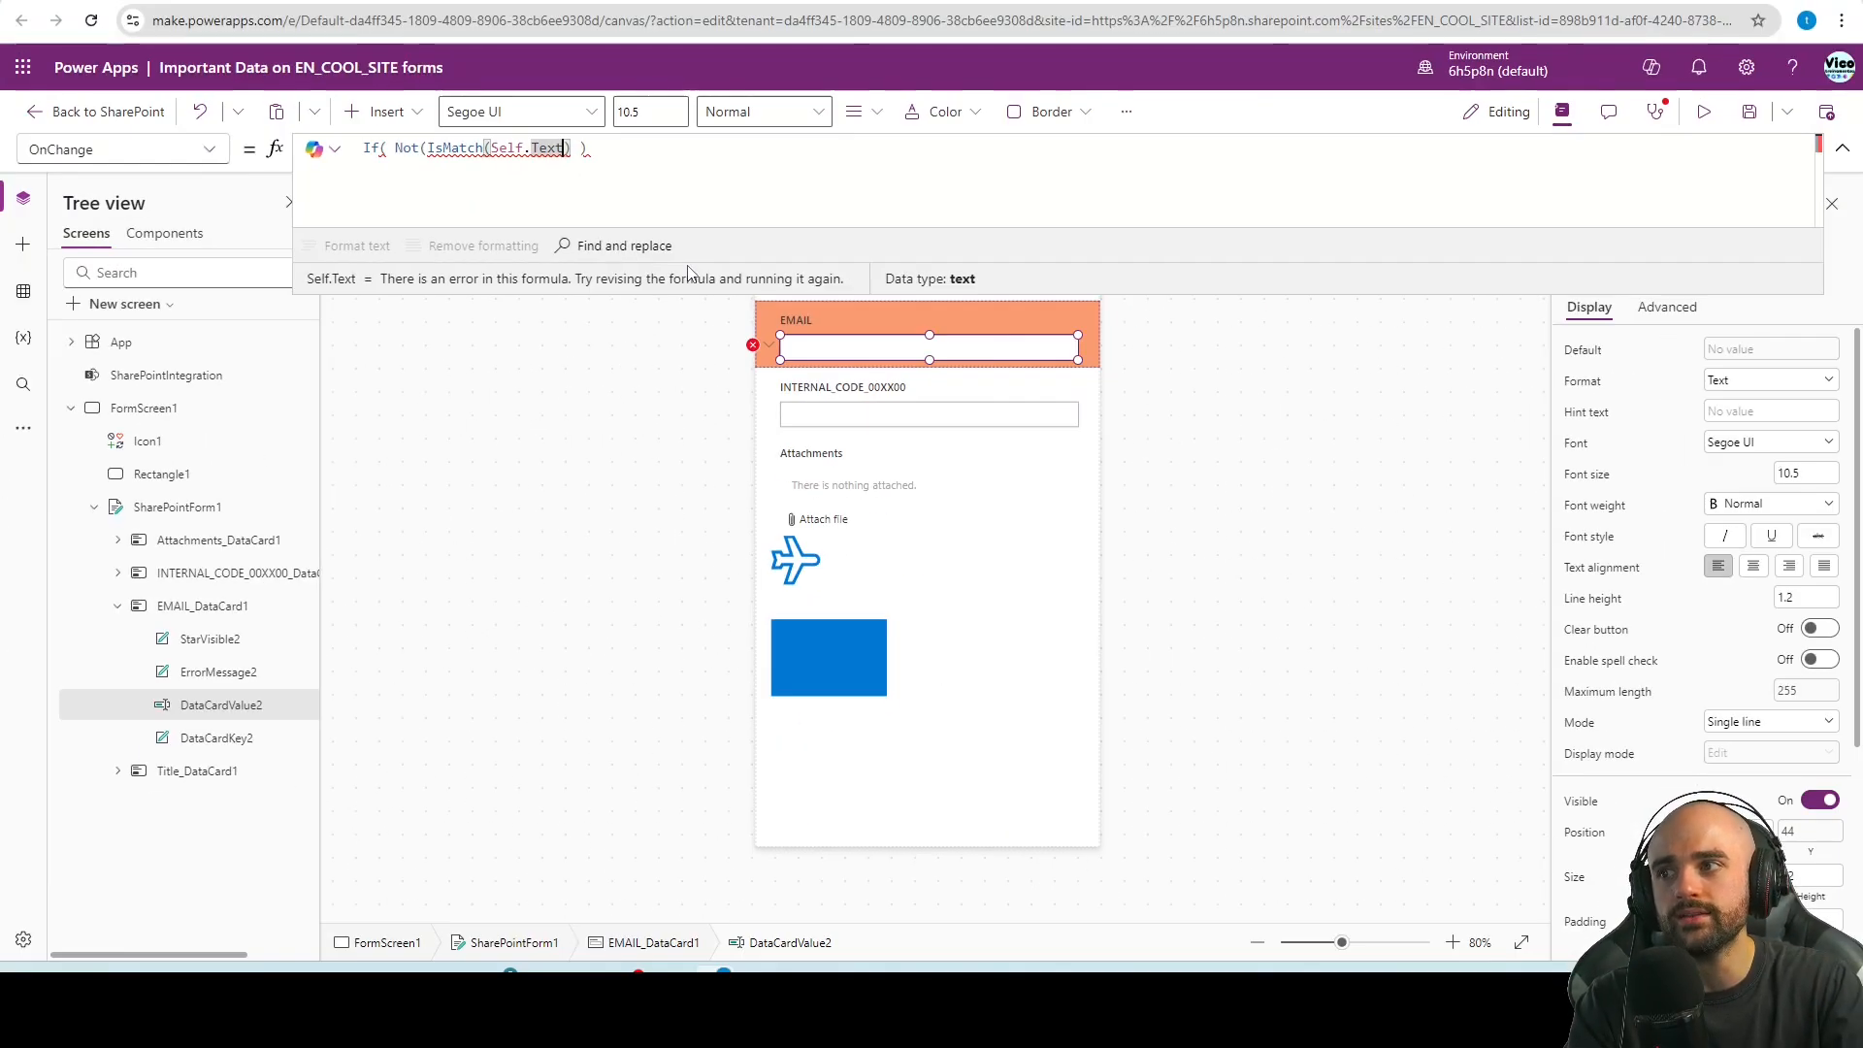
pyautogui.write(',')
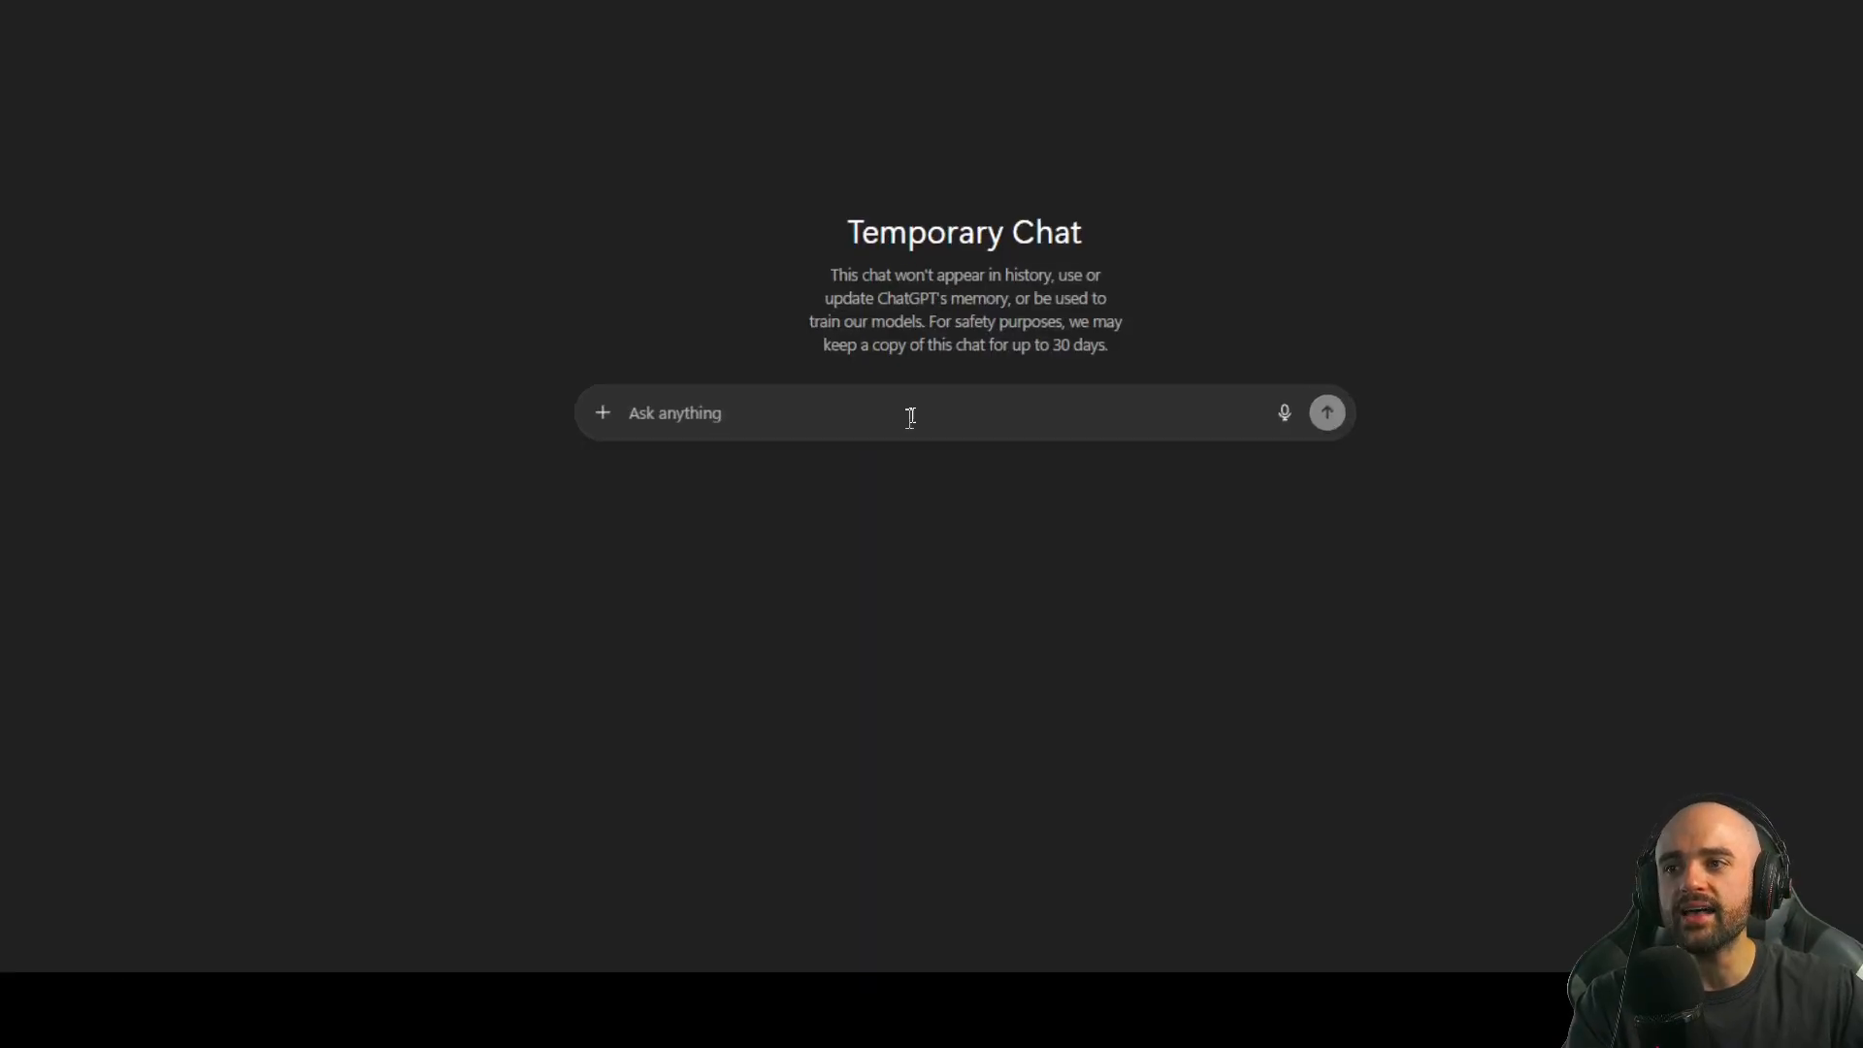
# Switch to ChatGPT and submit the prompt "Create for me at power apps canvas a regex that validate an Email"
pyautogui.write('Create')
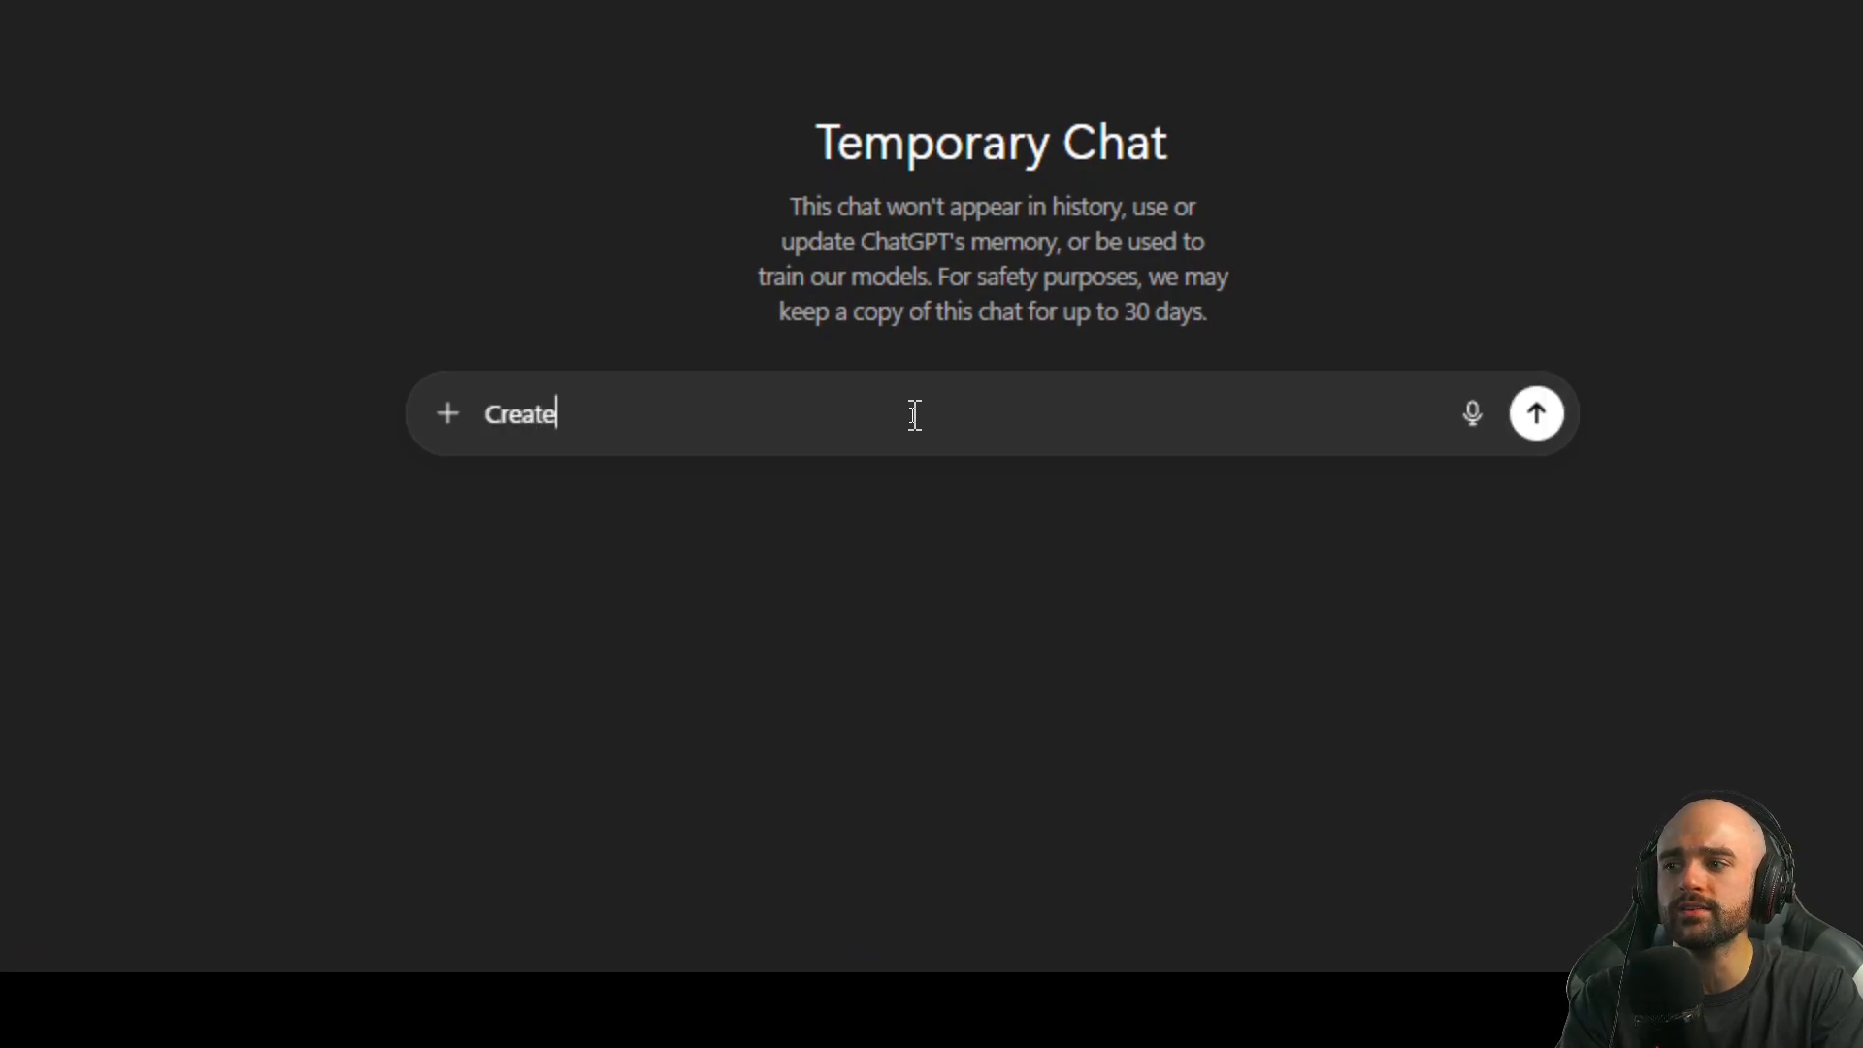
pyautogui.write(' for me at power apps canvas , an regex')
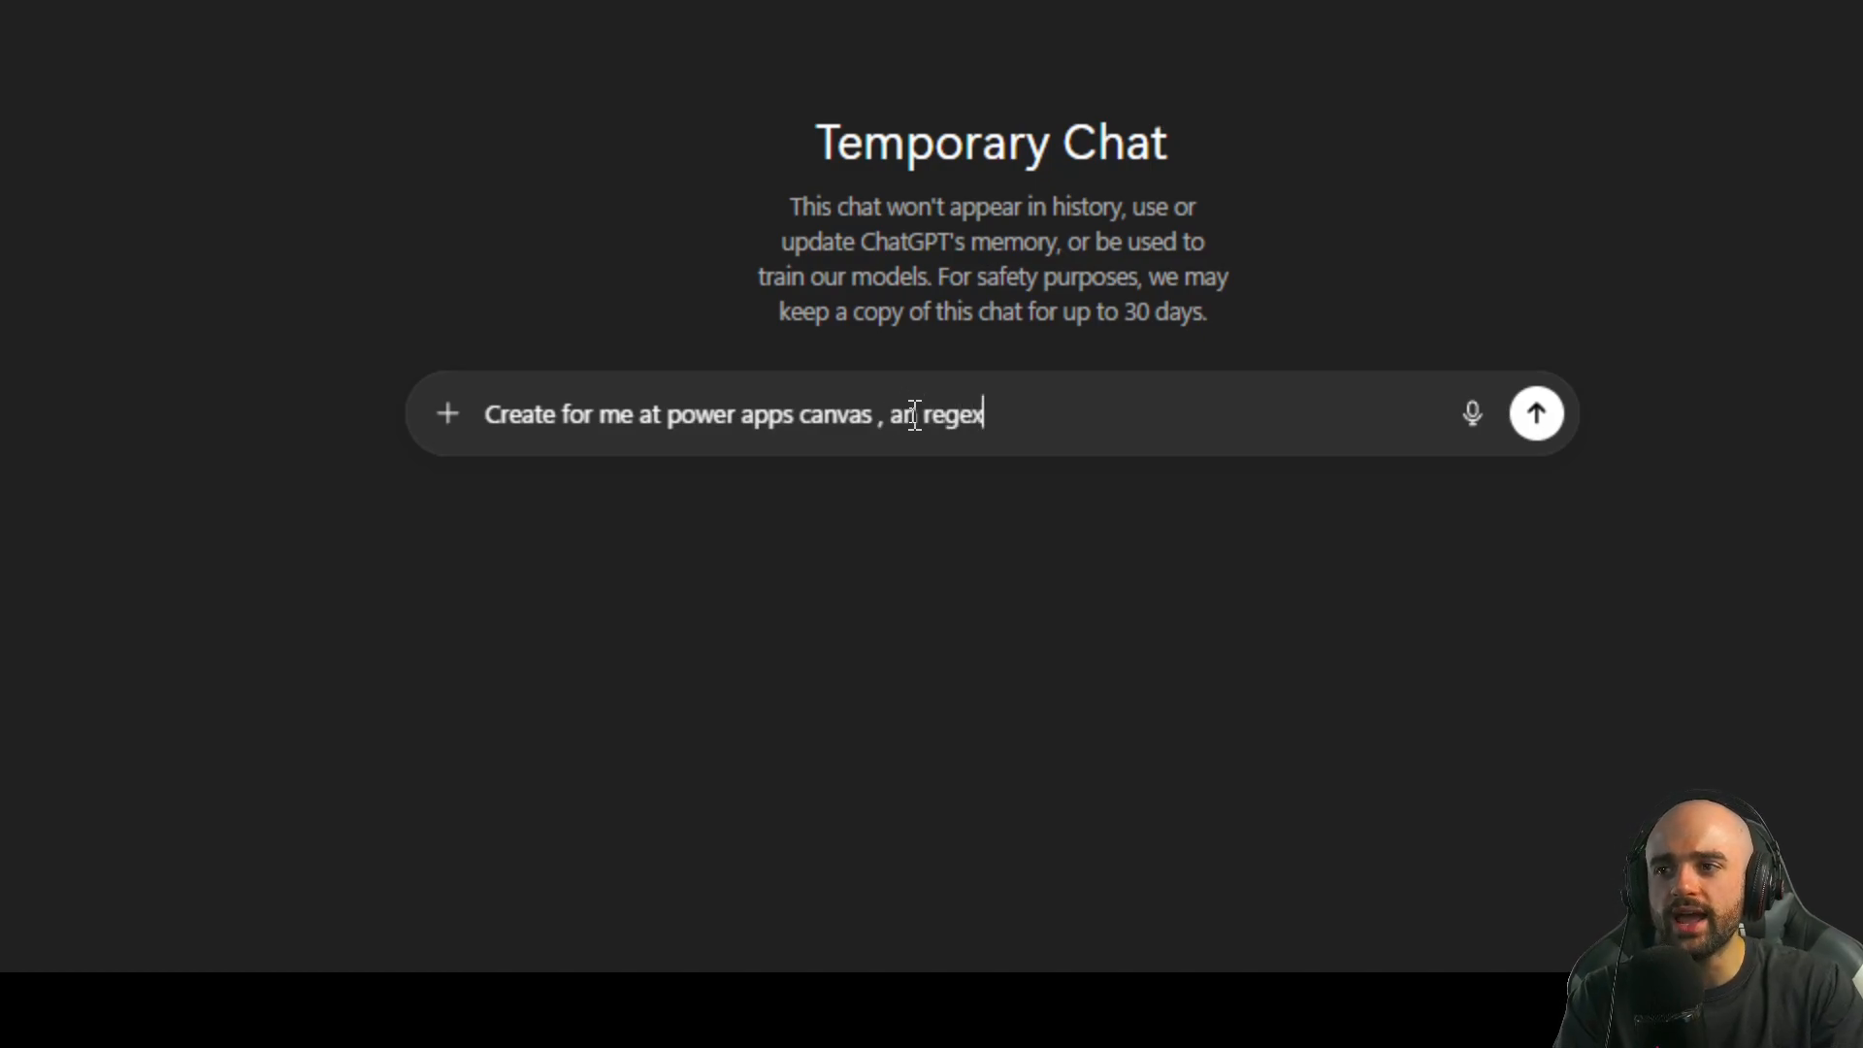
pyautogui.press('BackSpace')
pyautogui.press('BackSpace')
pyautogui.press('Right')
pyautogui.press('Right')
pyautogui.press('BackSpace')
pyautogui.press('End')
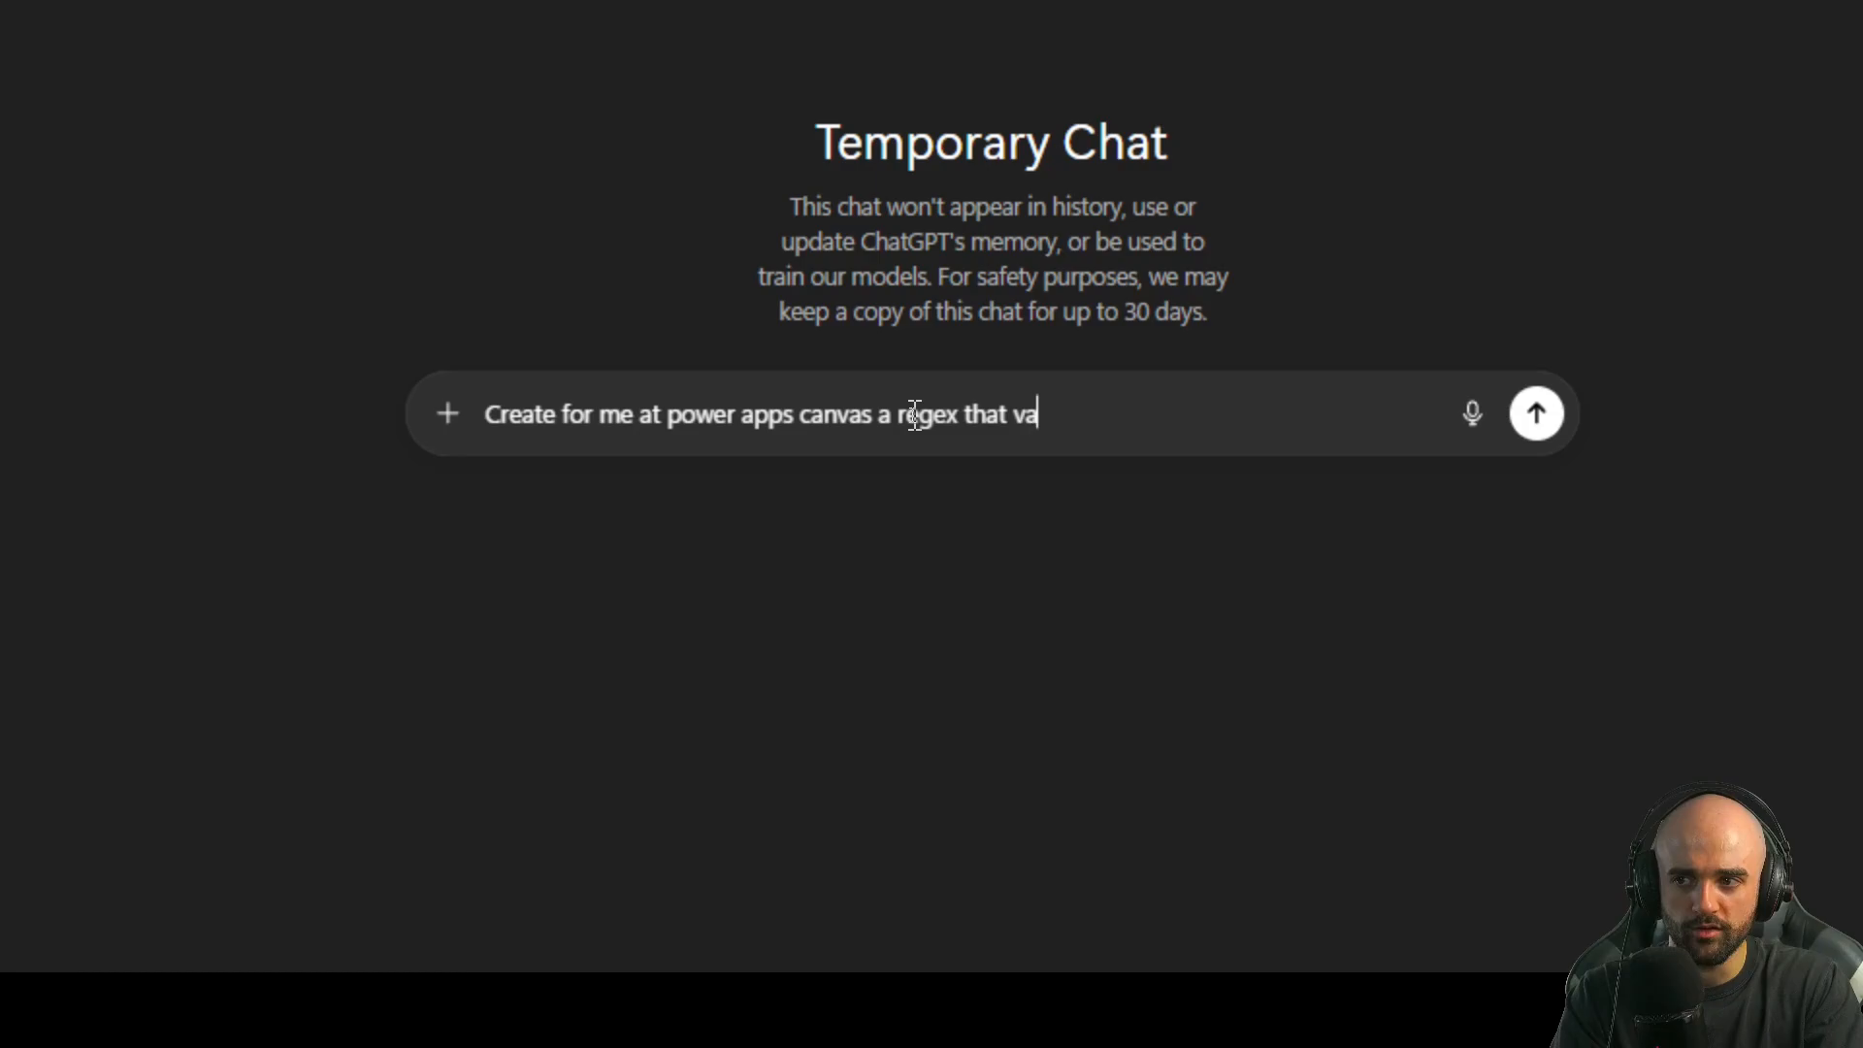
pyautogui.write('il')
pyautogui.press('Return')
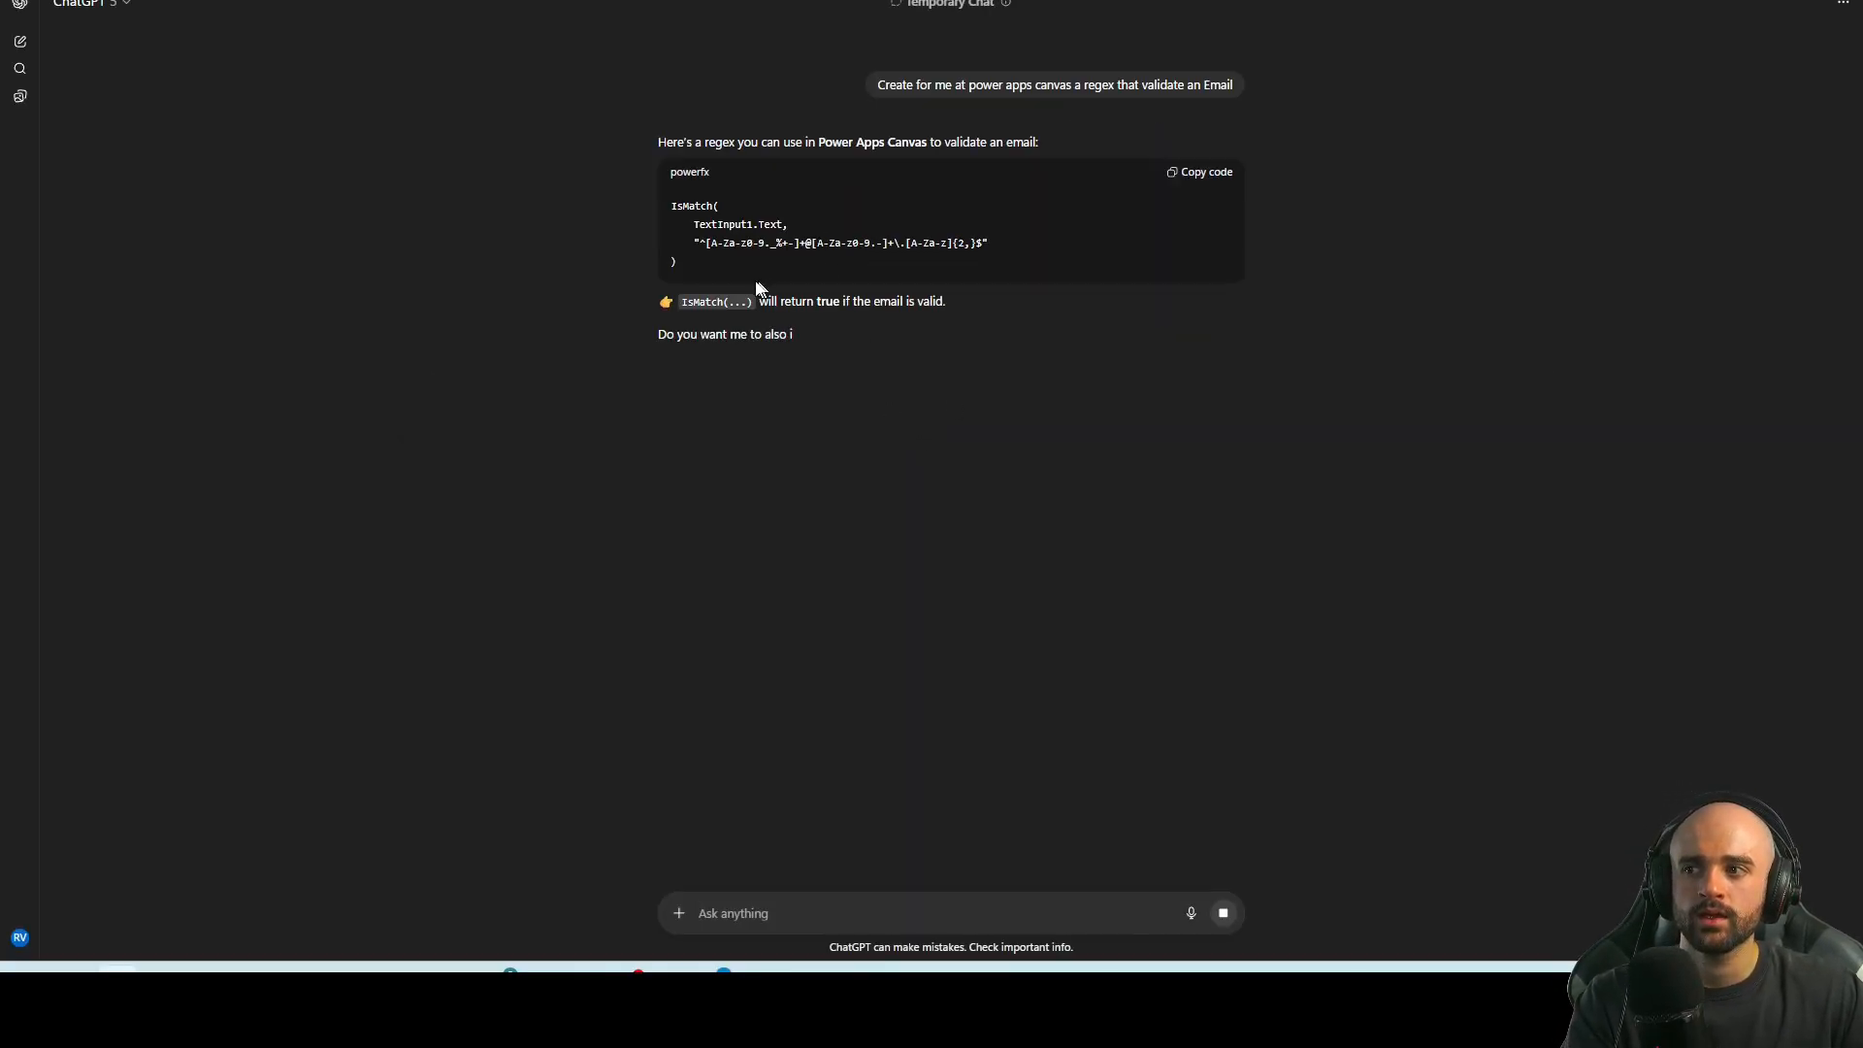
# Copy the quoted email regex from the IsMatch code sample in the reply
pyautogui.moveTo(989, 246); pyautogui.dragTo(700, 249)
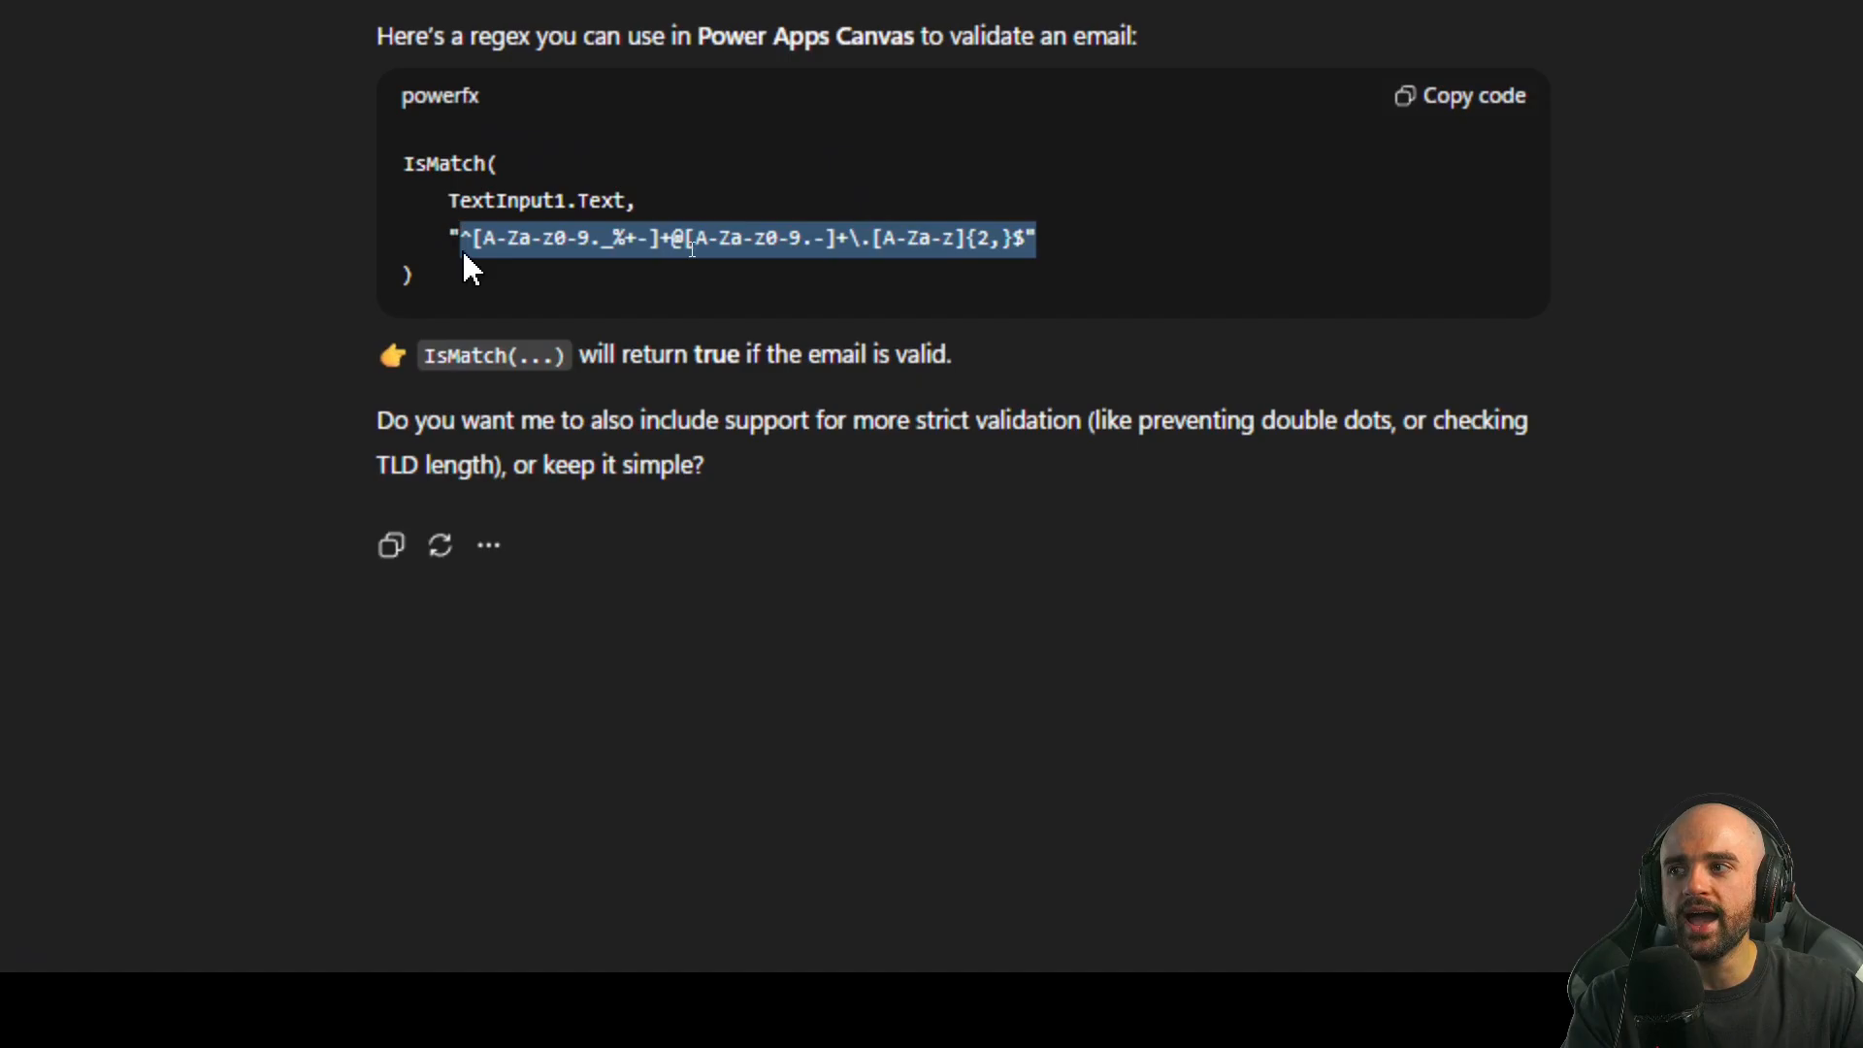
pyautogui.moveTo(464, 254); pyautogui.dragTo(452, 251)
pyautogui.hotkey('ctrl', 'c')
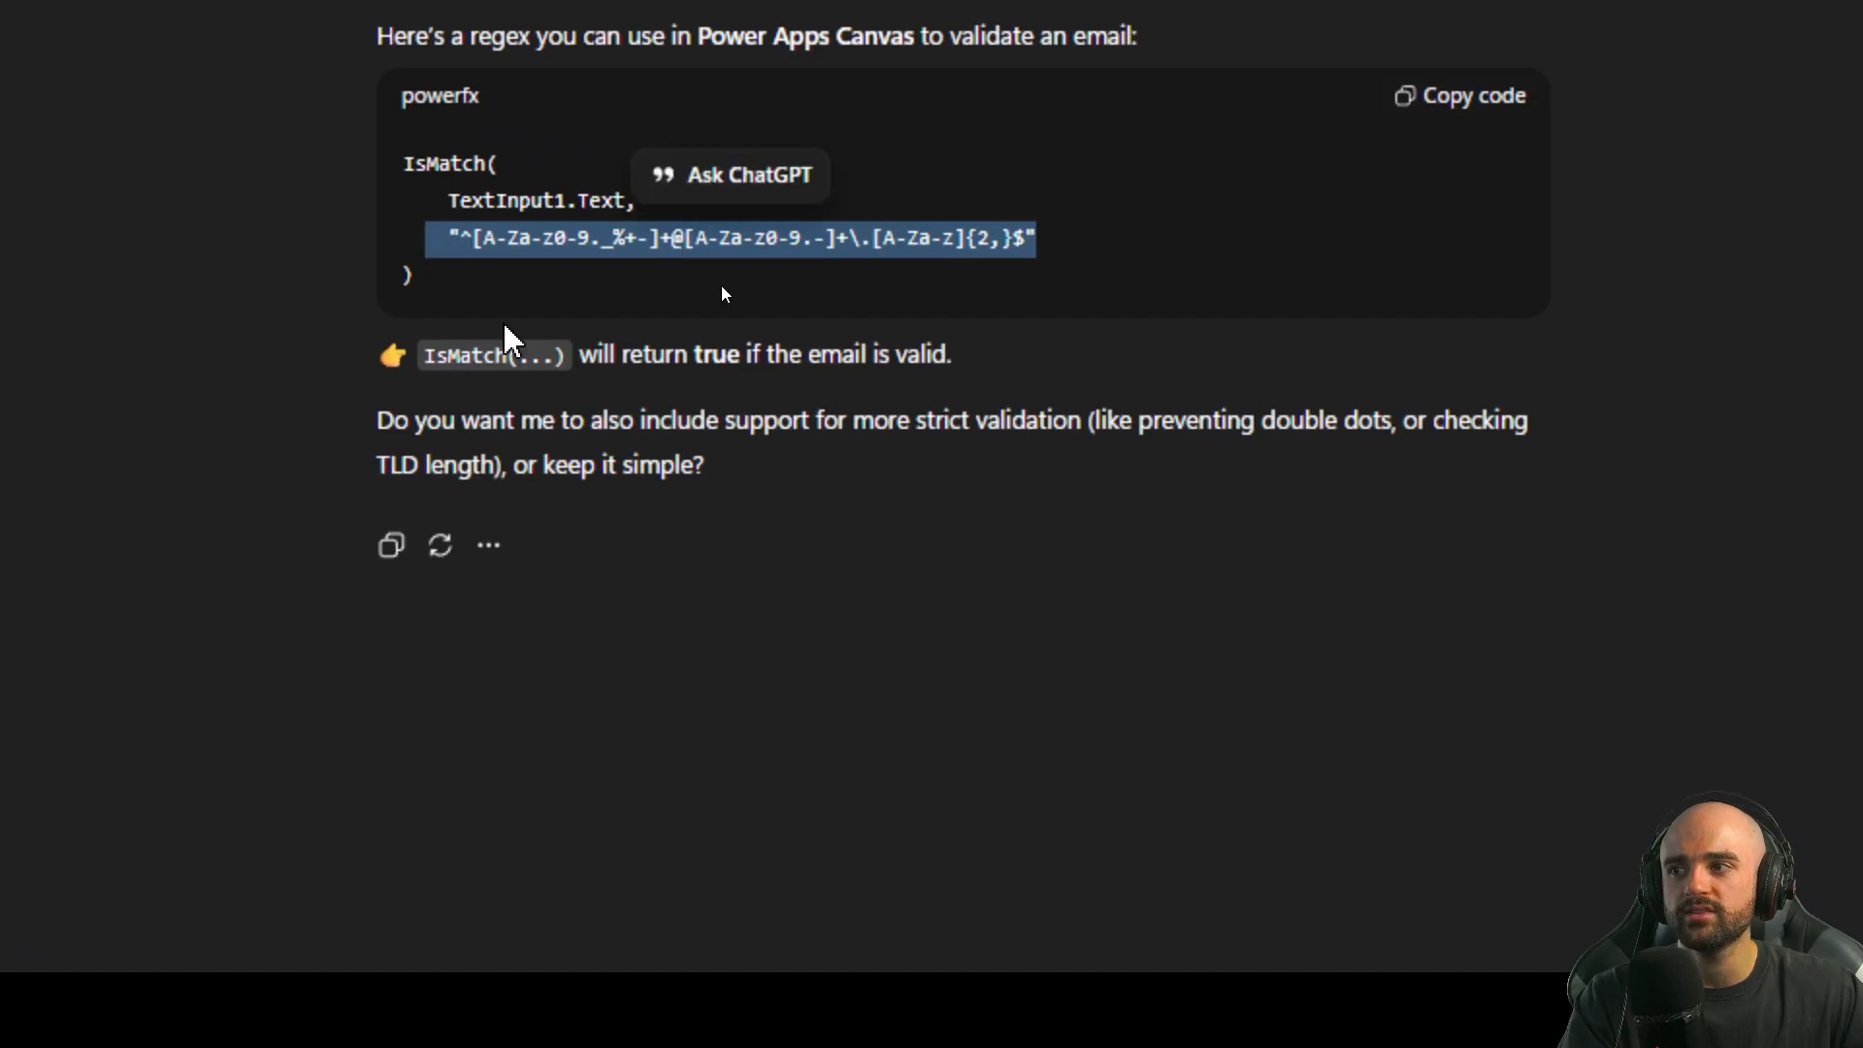
# Switch back to Power Apps and paste "^[A-Za-z0-9._%+-]+@[A-Za-z0-9.-]+\.[A-Za-z]{2,}$" as IsMatch's format argument, removing the extra quote and spaces
pyautogui.hotkey('alt', 'Tab')
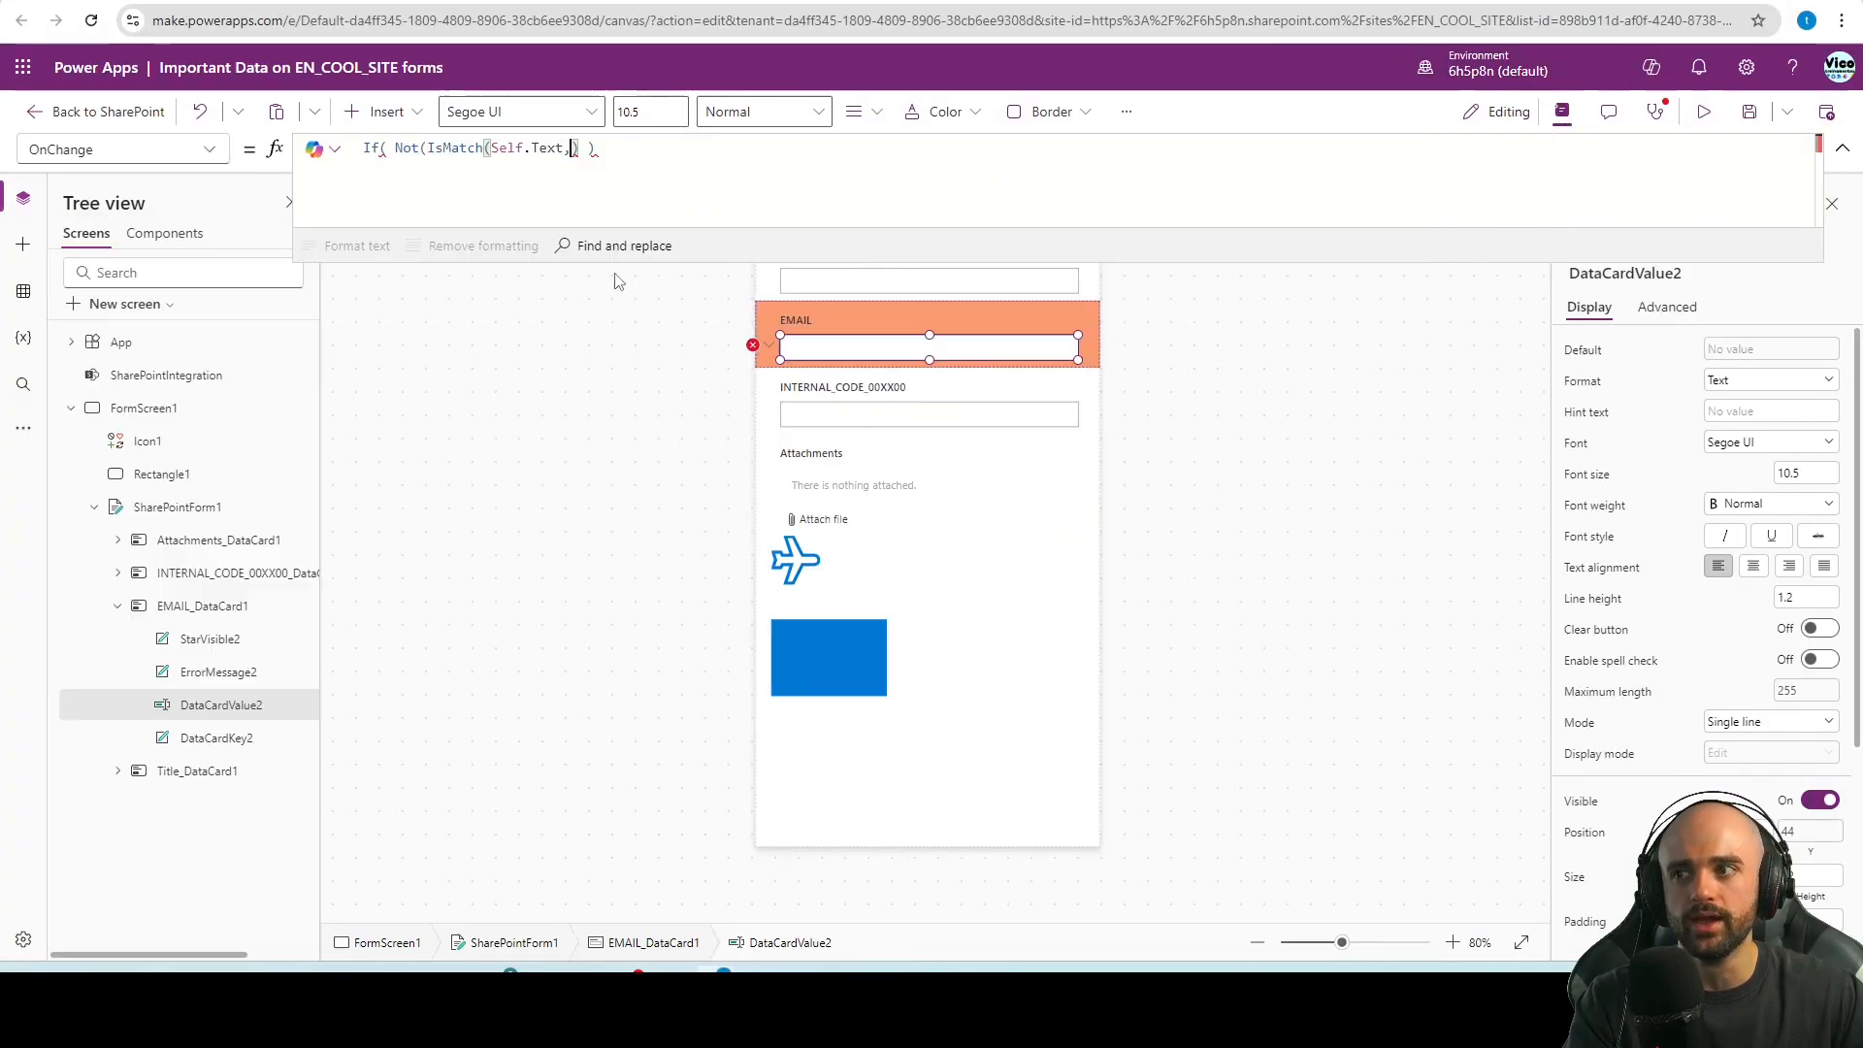
pyautogui.write('"')
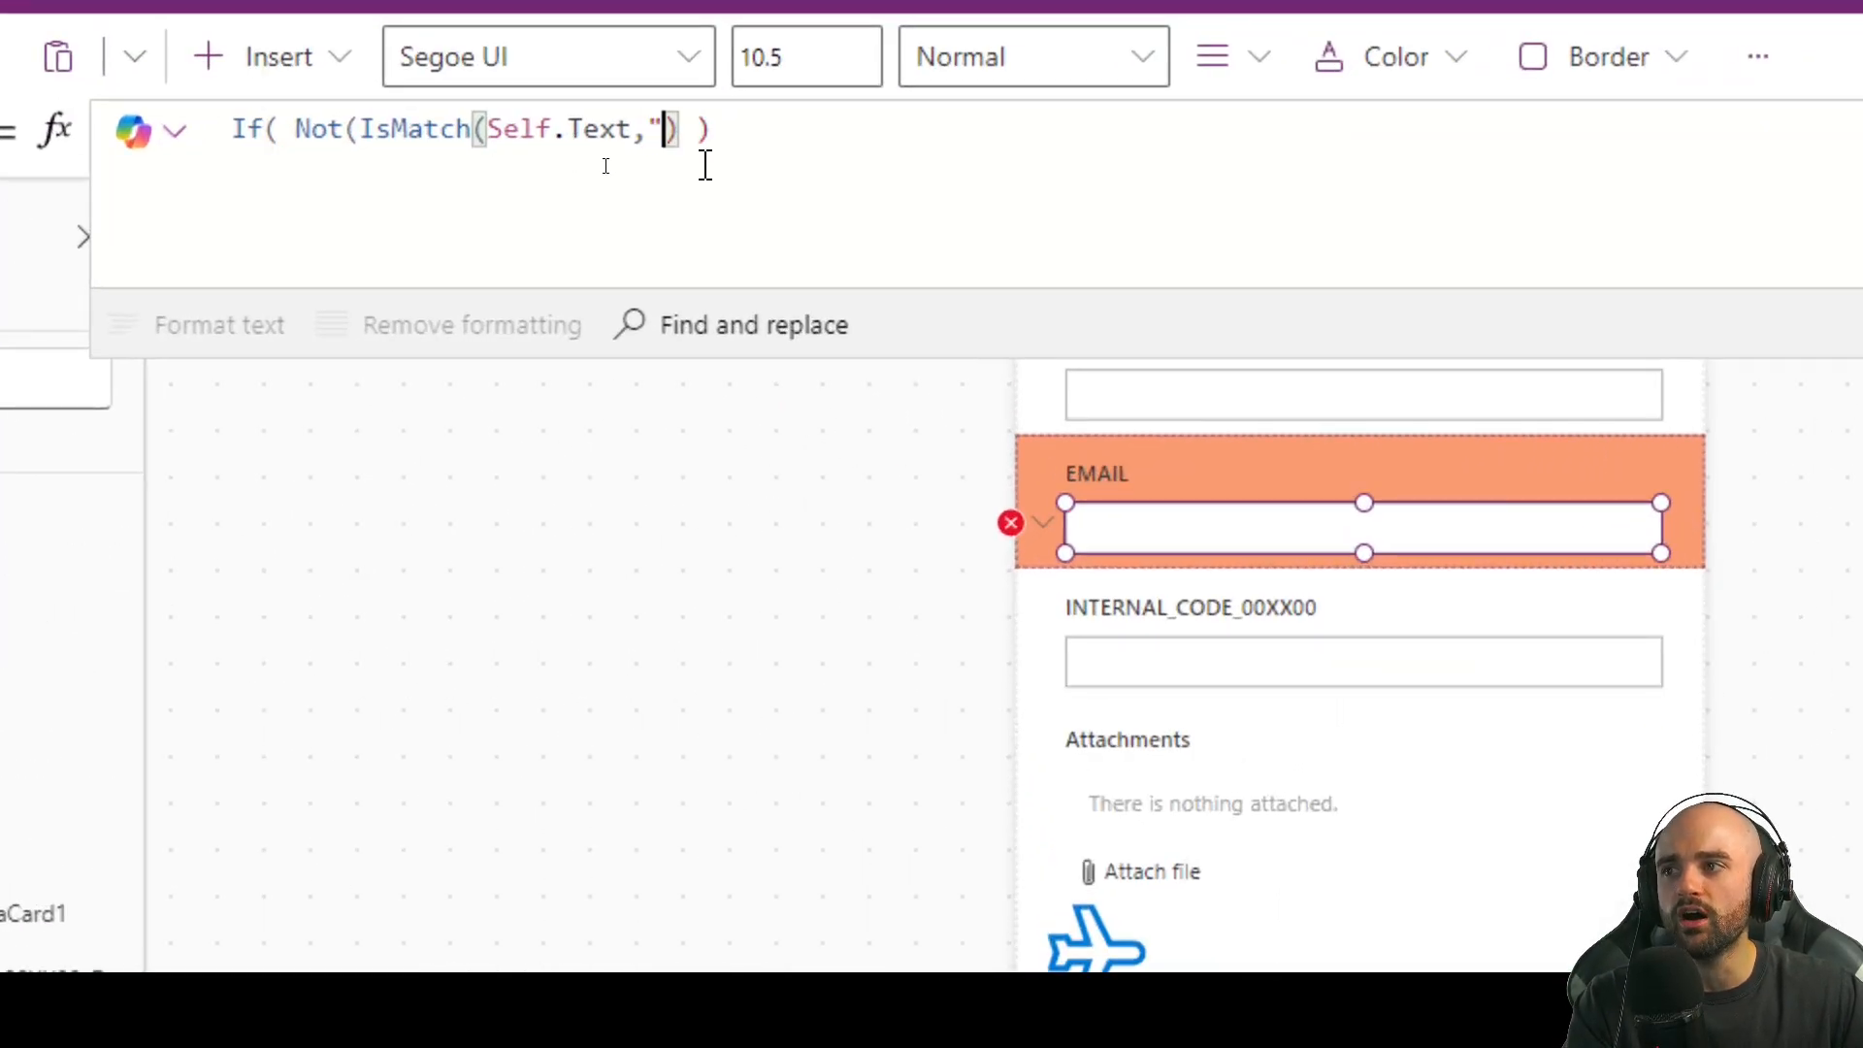
pyautogui.hotkey('ctrl', 'v')
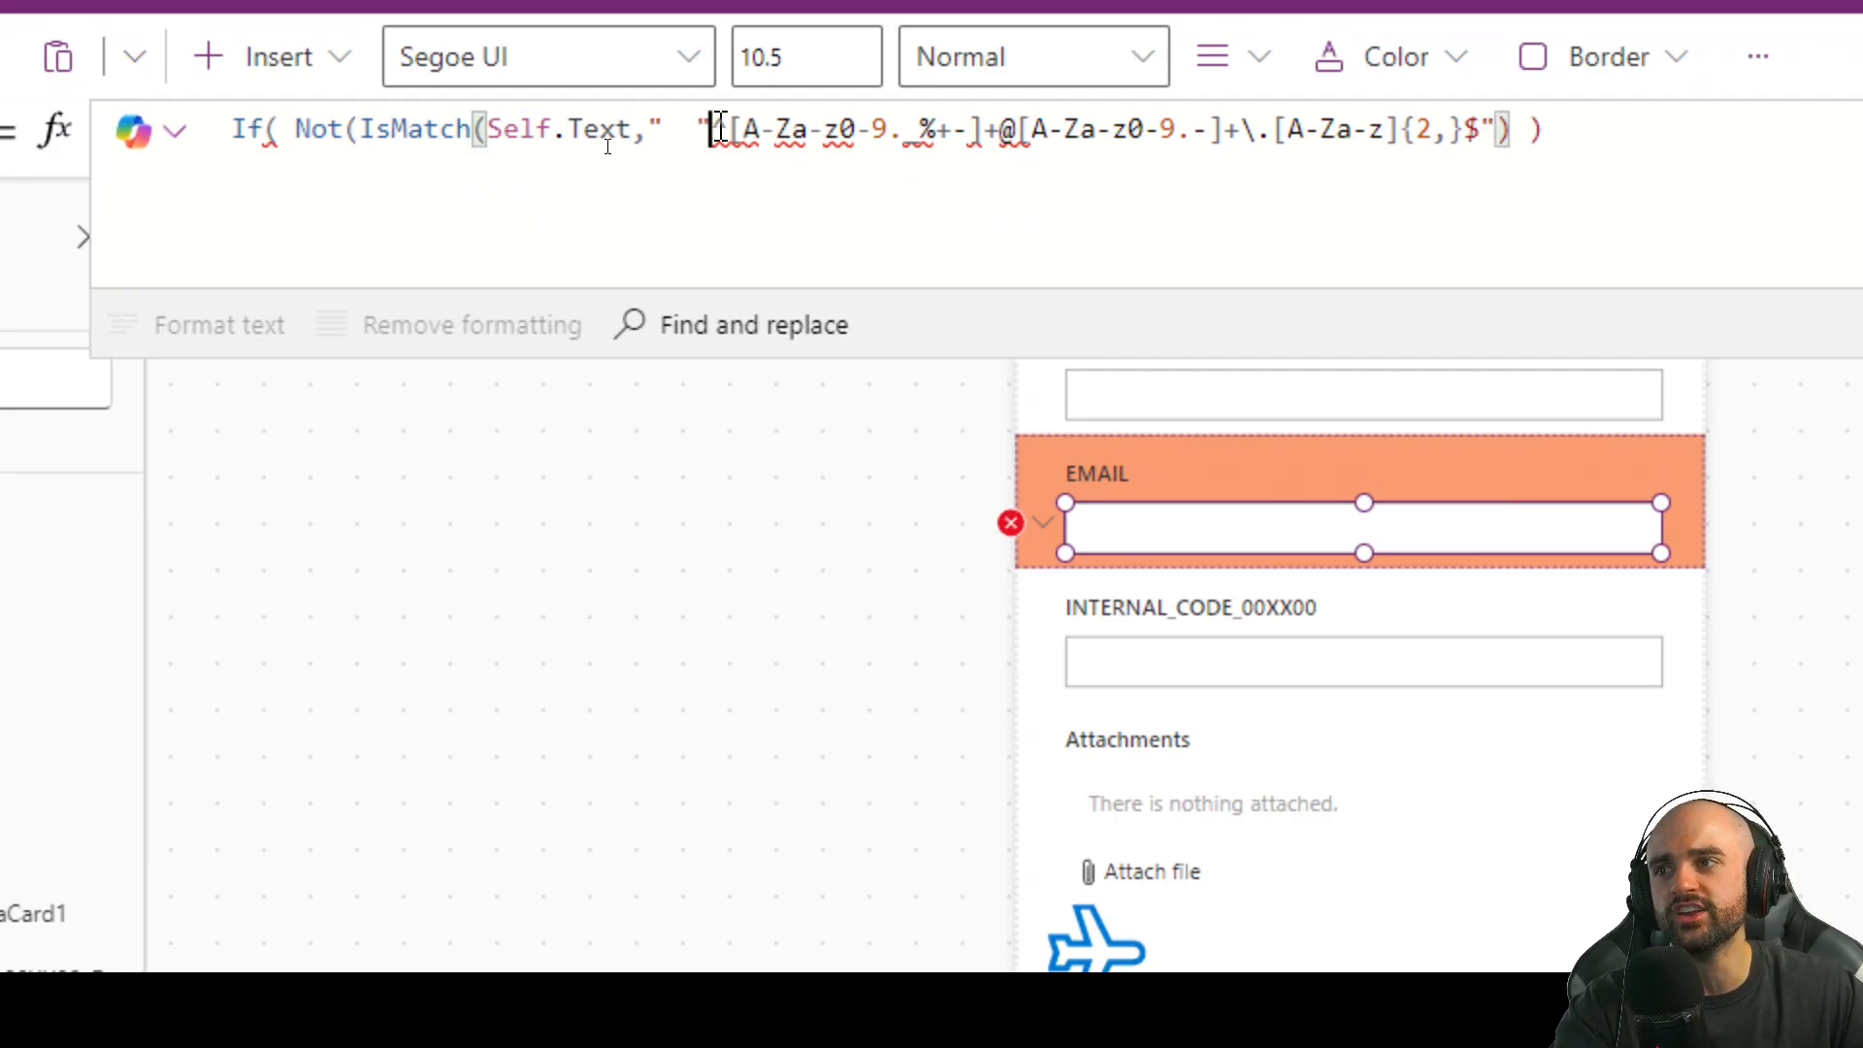
pyautogui.press('BackSpace')
pyautogui.press('BackSpace')
pyautogui.press('BackSpace')
pyautogui.press('BackSpace')
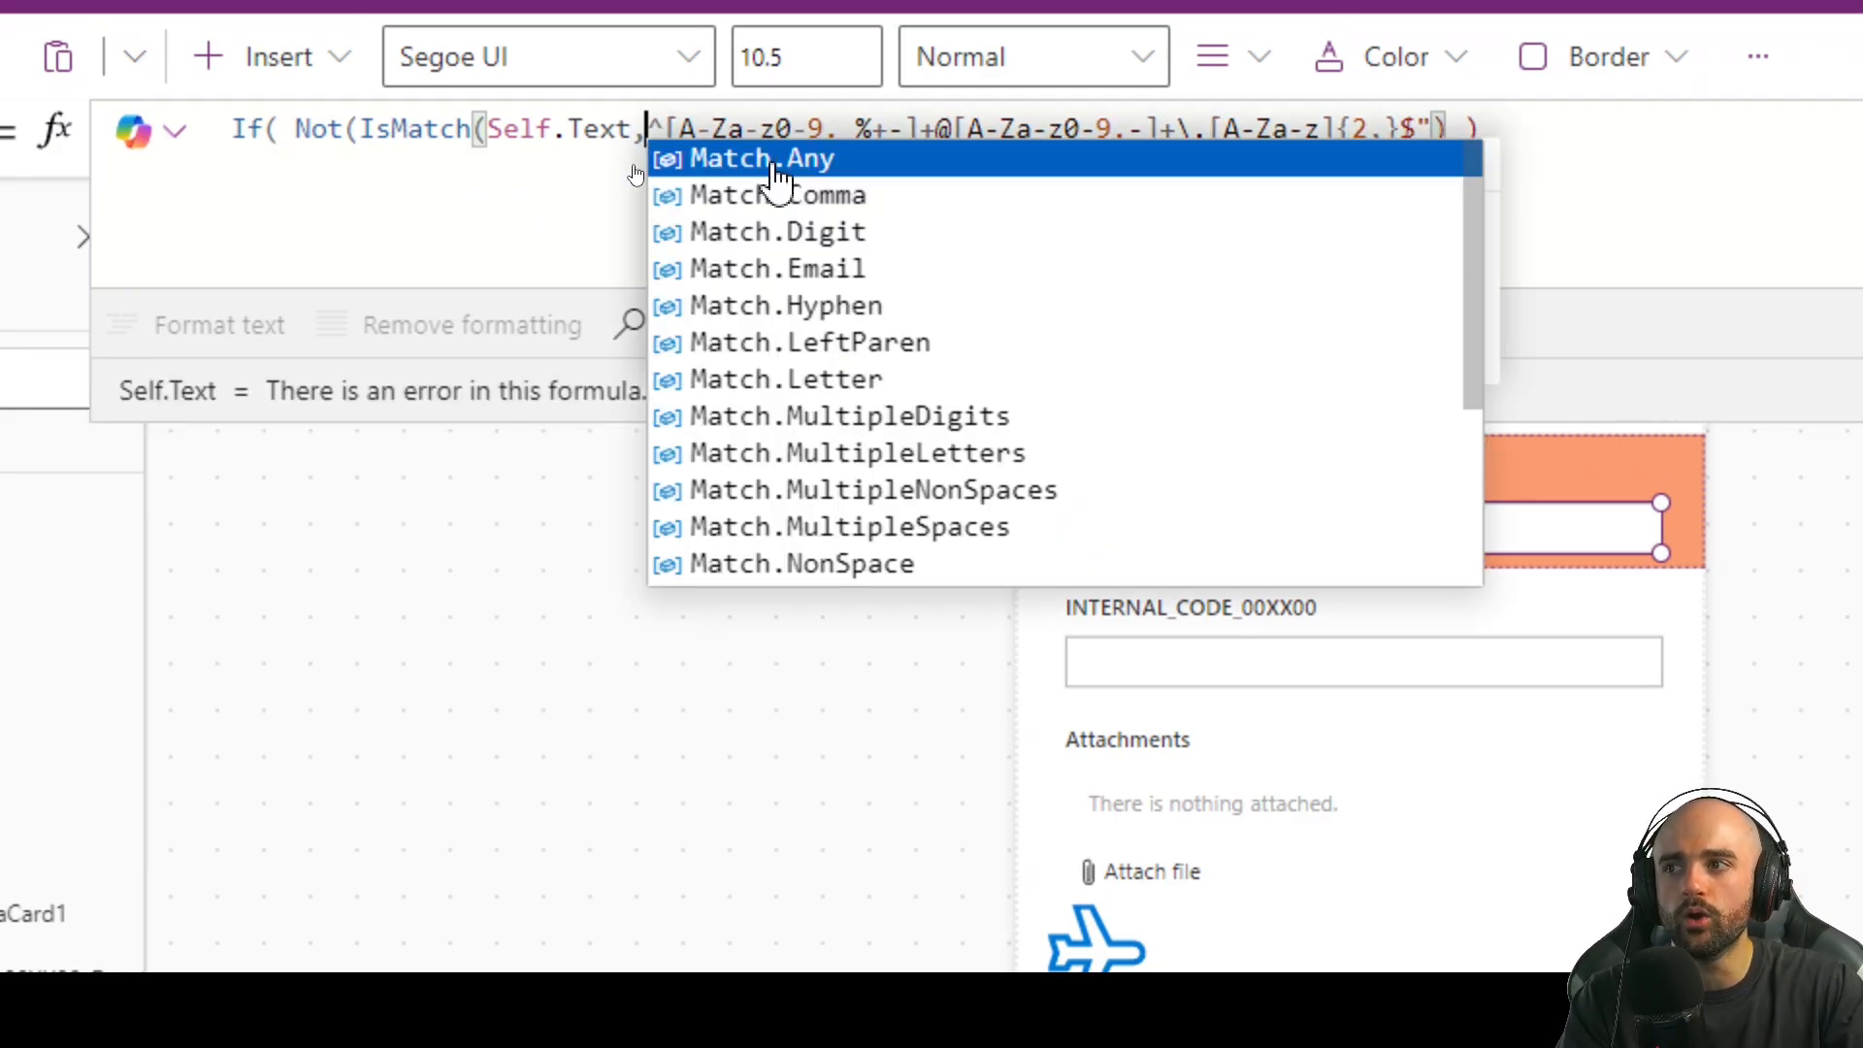
pyautogui.write('"')
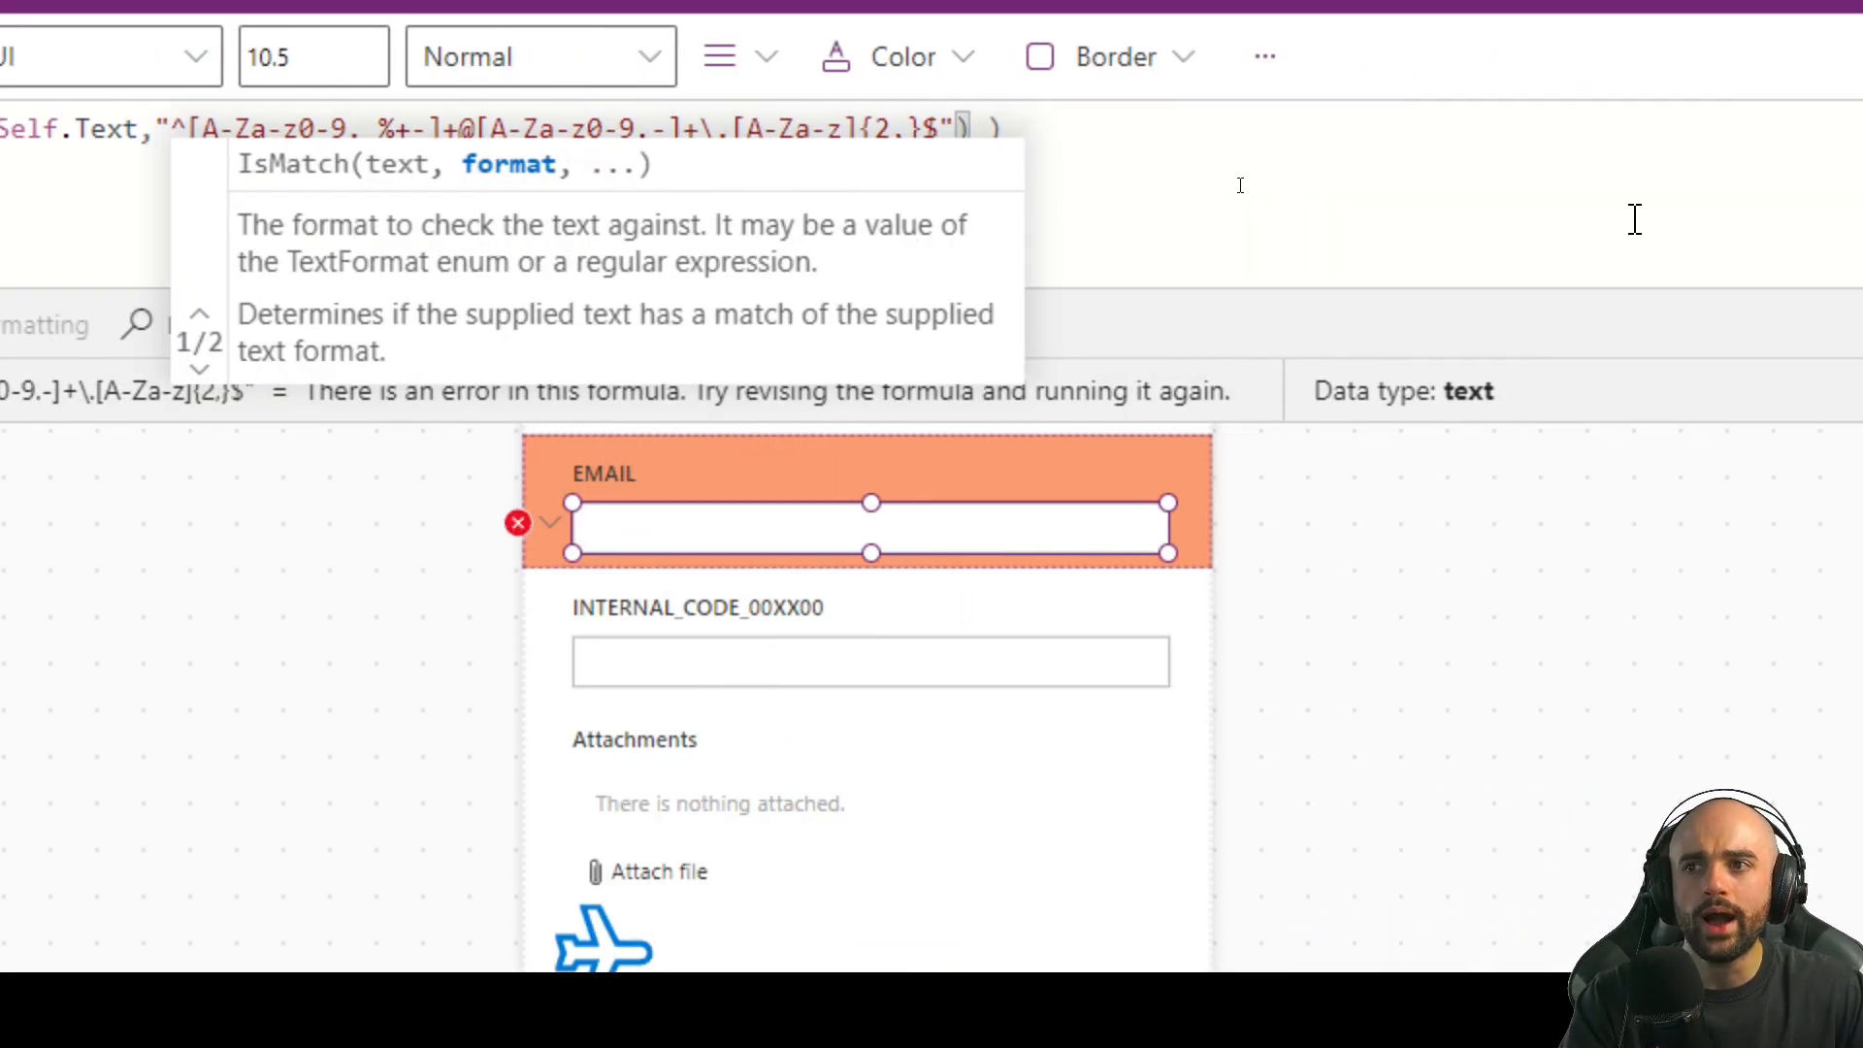
pyautogui.click(1187, 128)
pyautogui.hotkey('ctrl', 'alt', 'g')
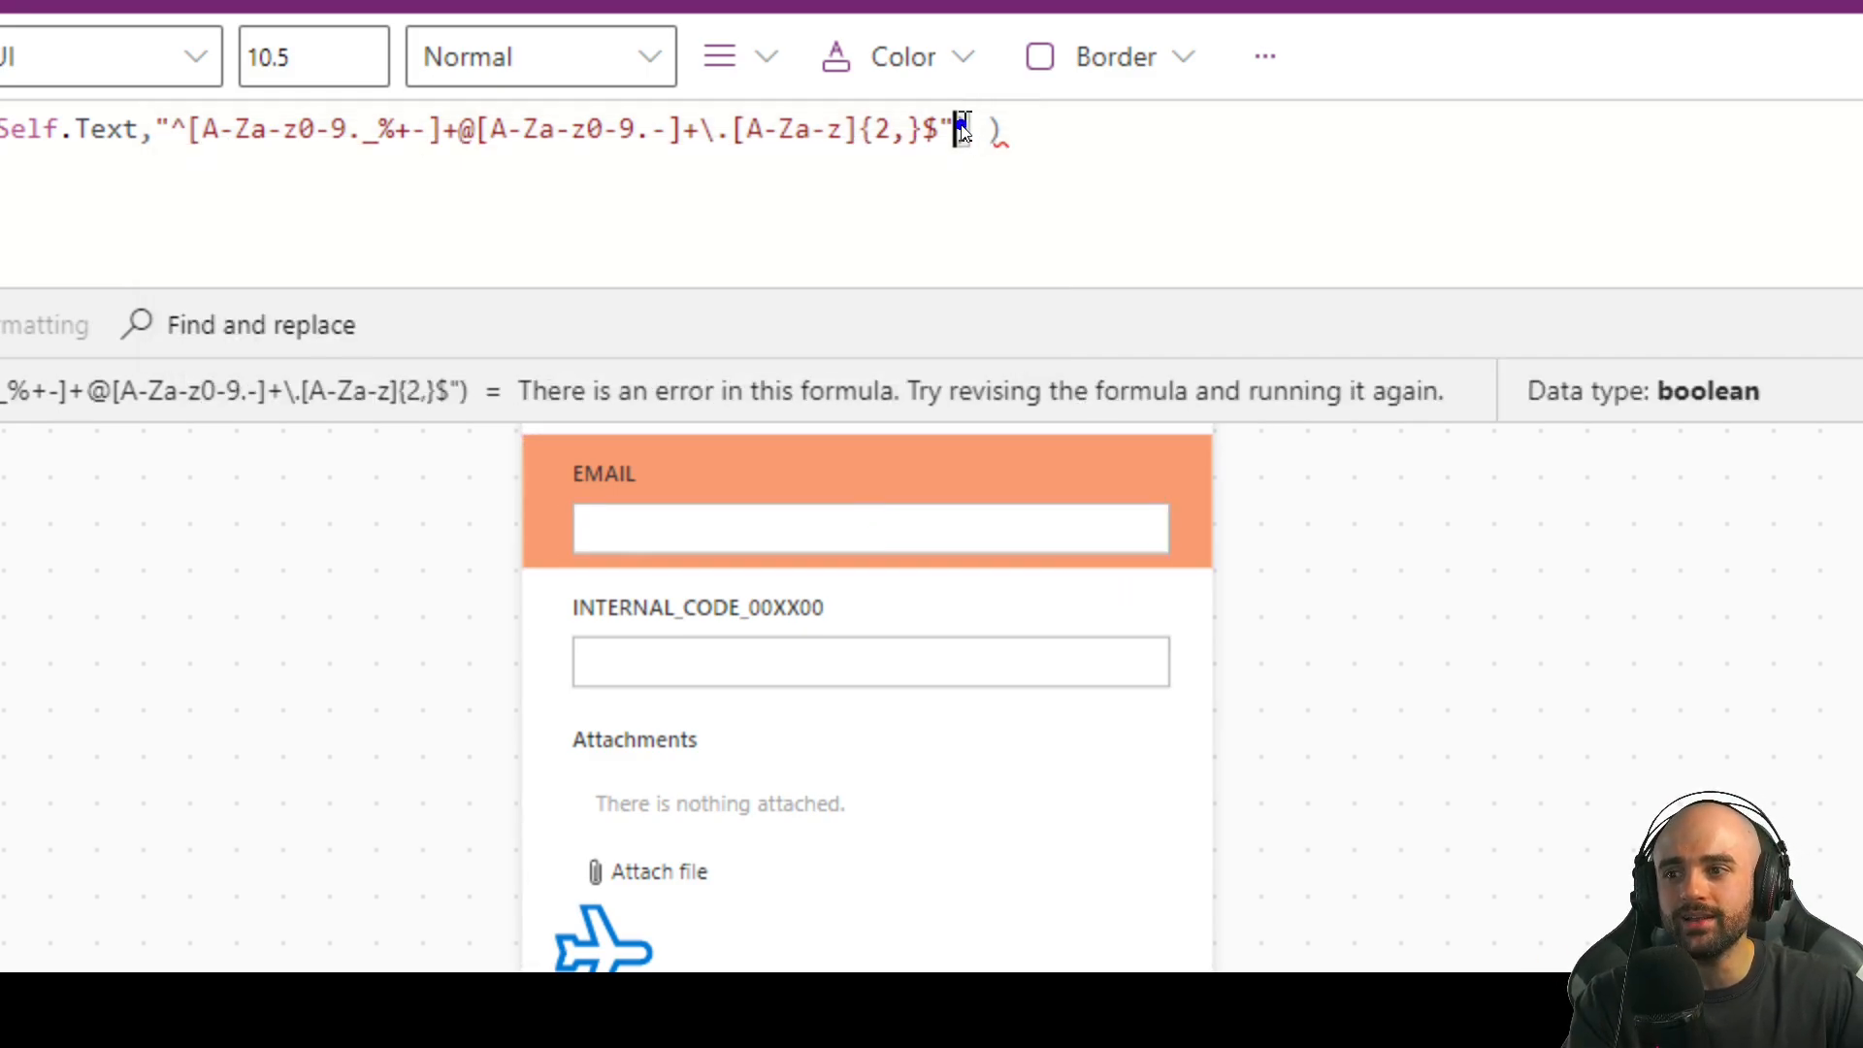
pyautogui.click(563, 499)
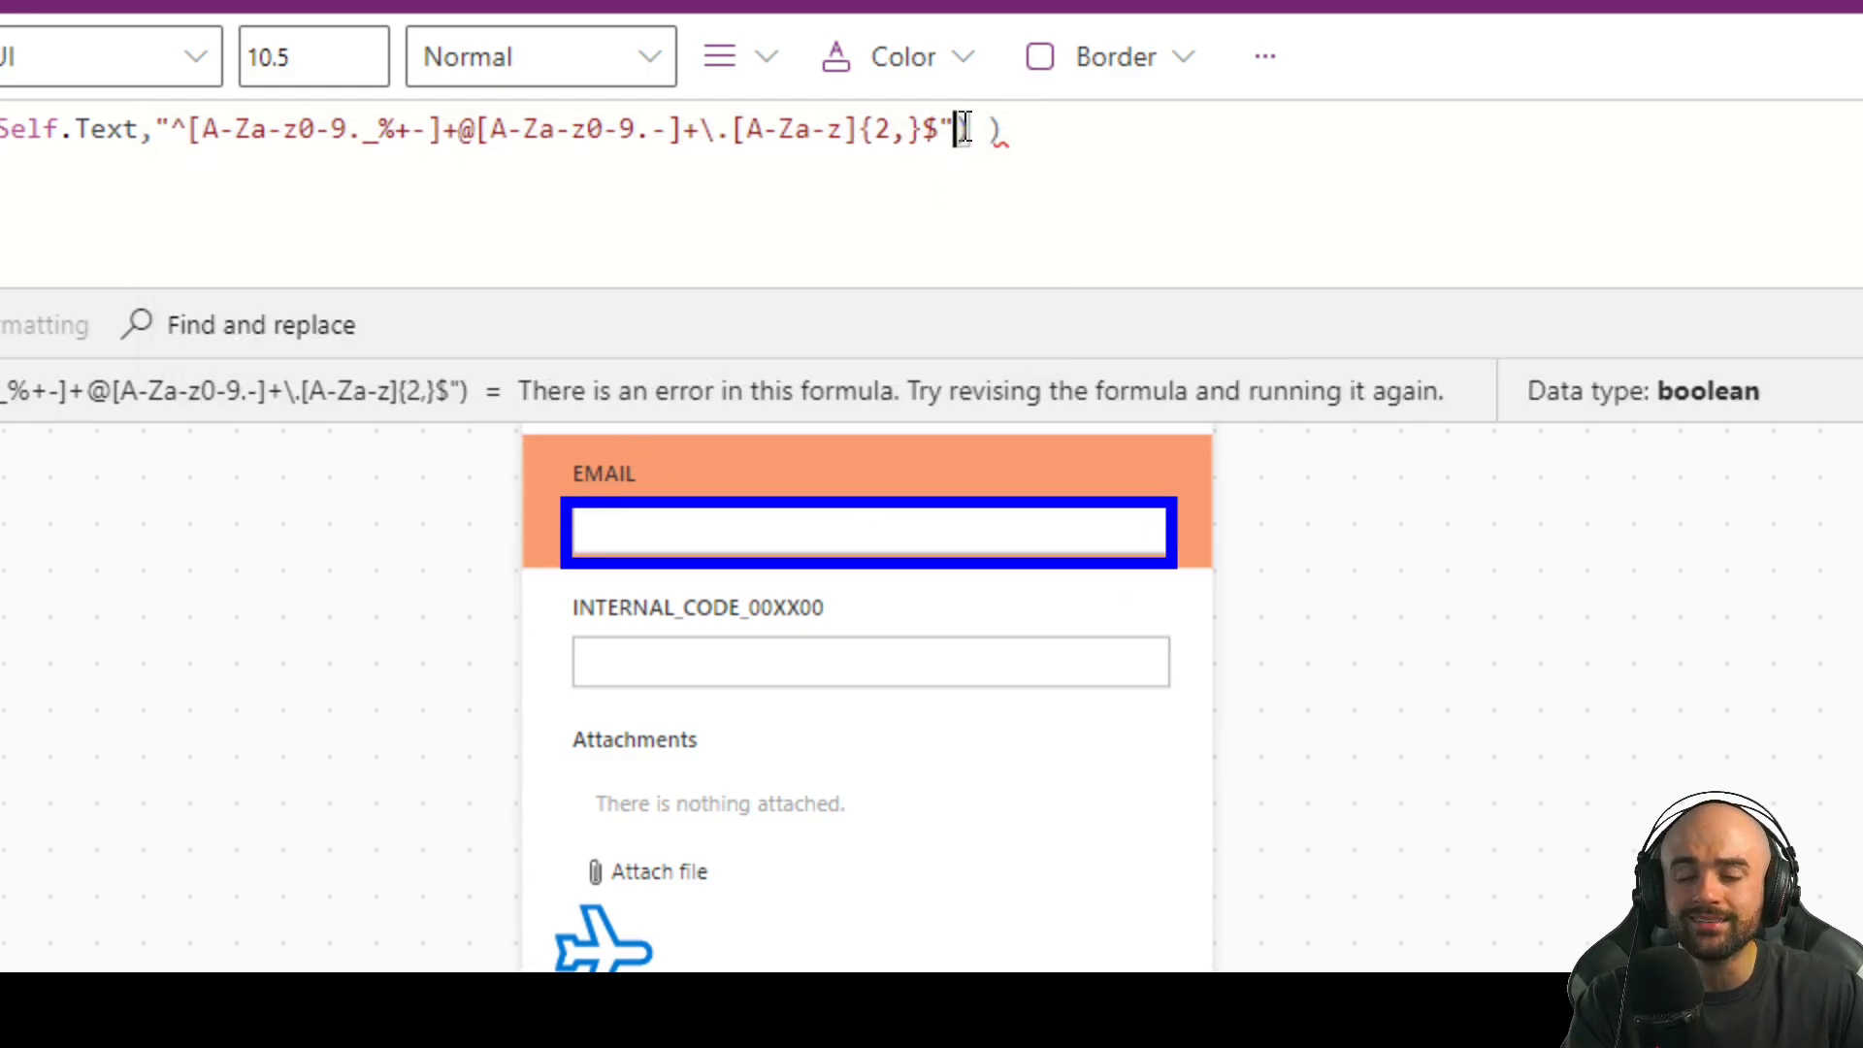
pyautogui.click(844, 515)
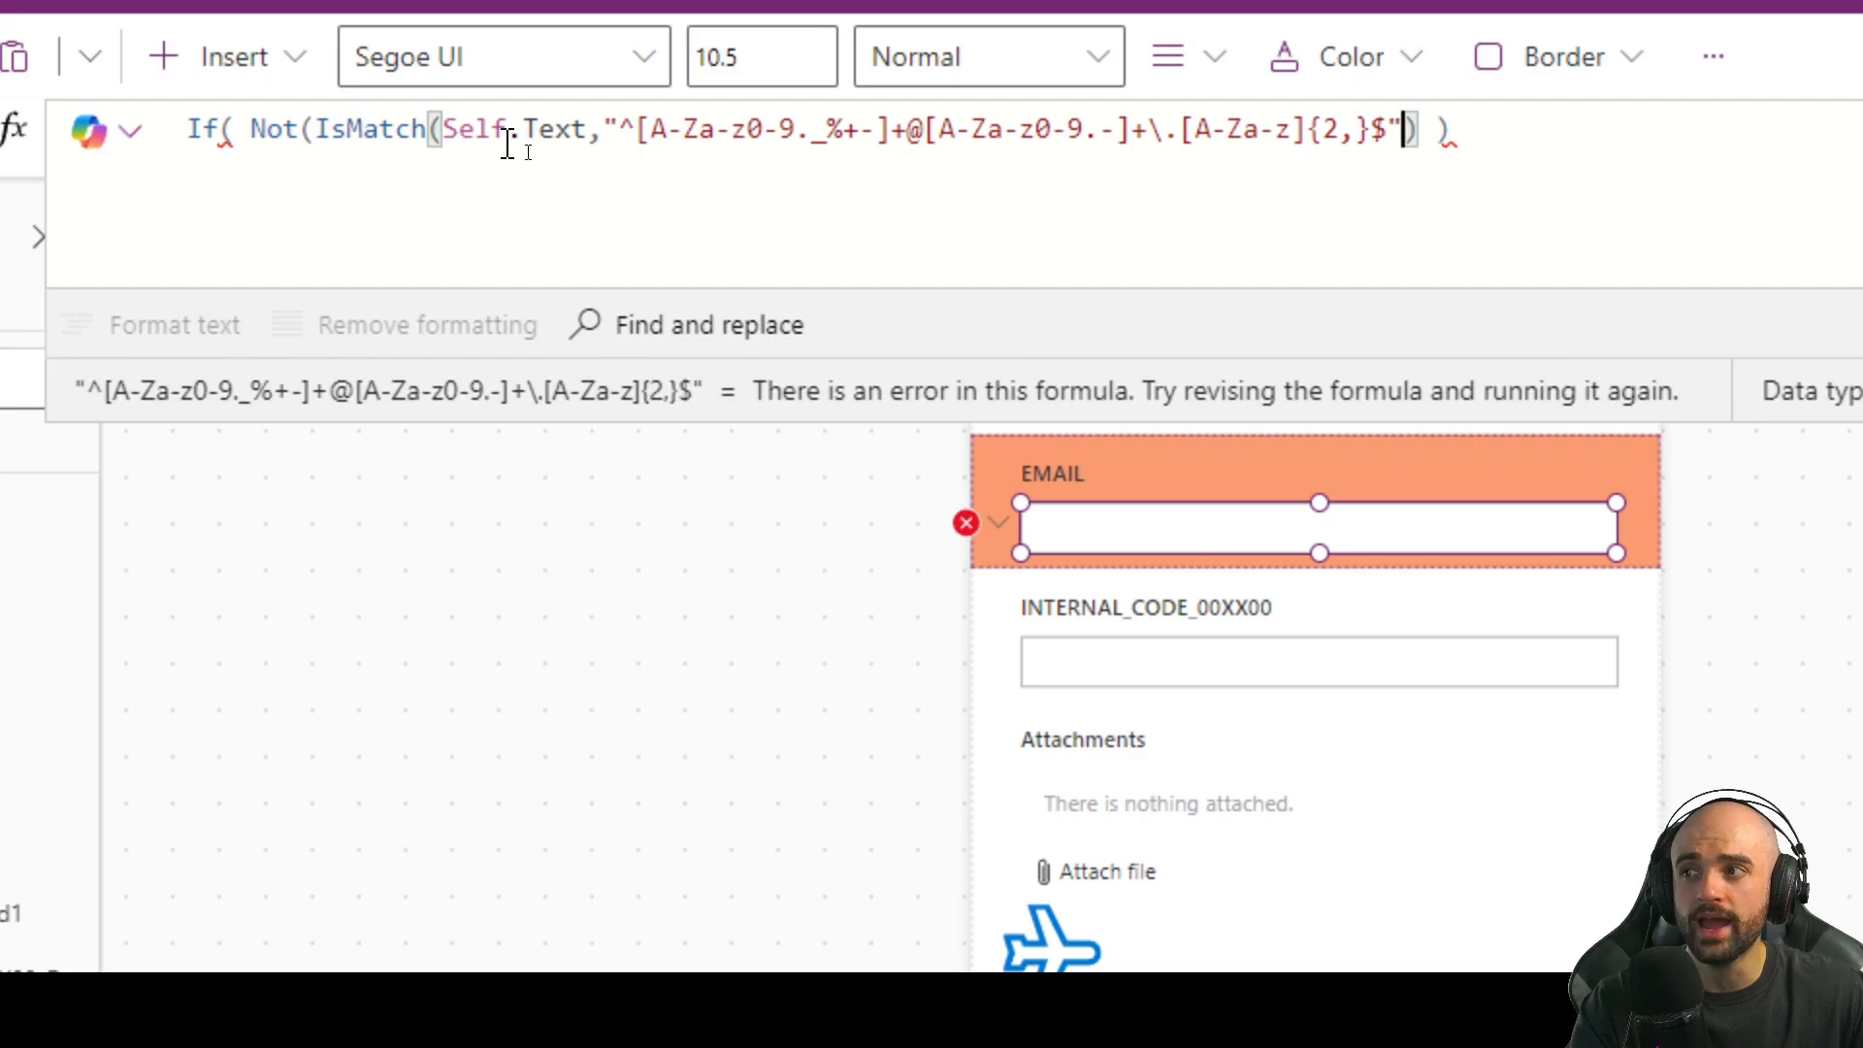
pyautogui.moveTo(445, 129); pyautogui.dragTo(590, 129)
# Add Reset(Self) as the If formula's true result and close the Not condition with its missing parenthesis
pyautogui.click(1418, 129)
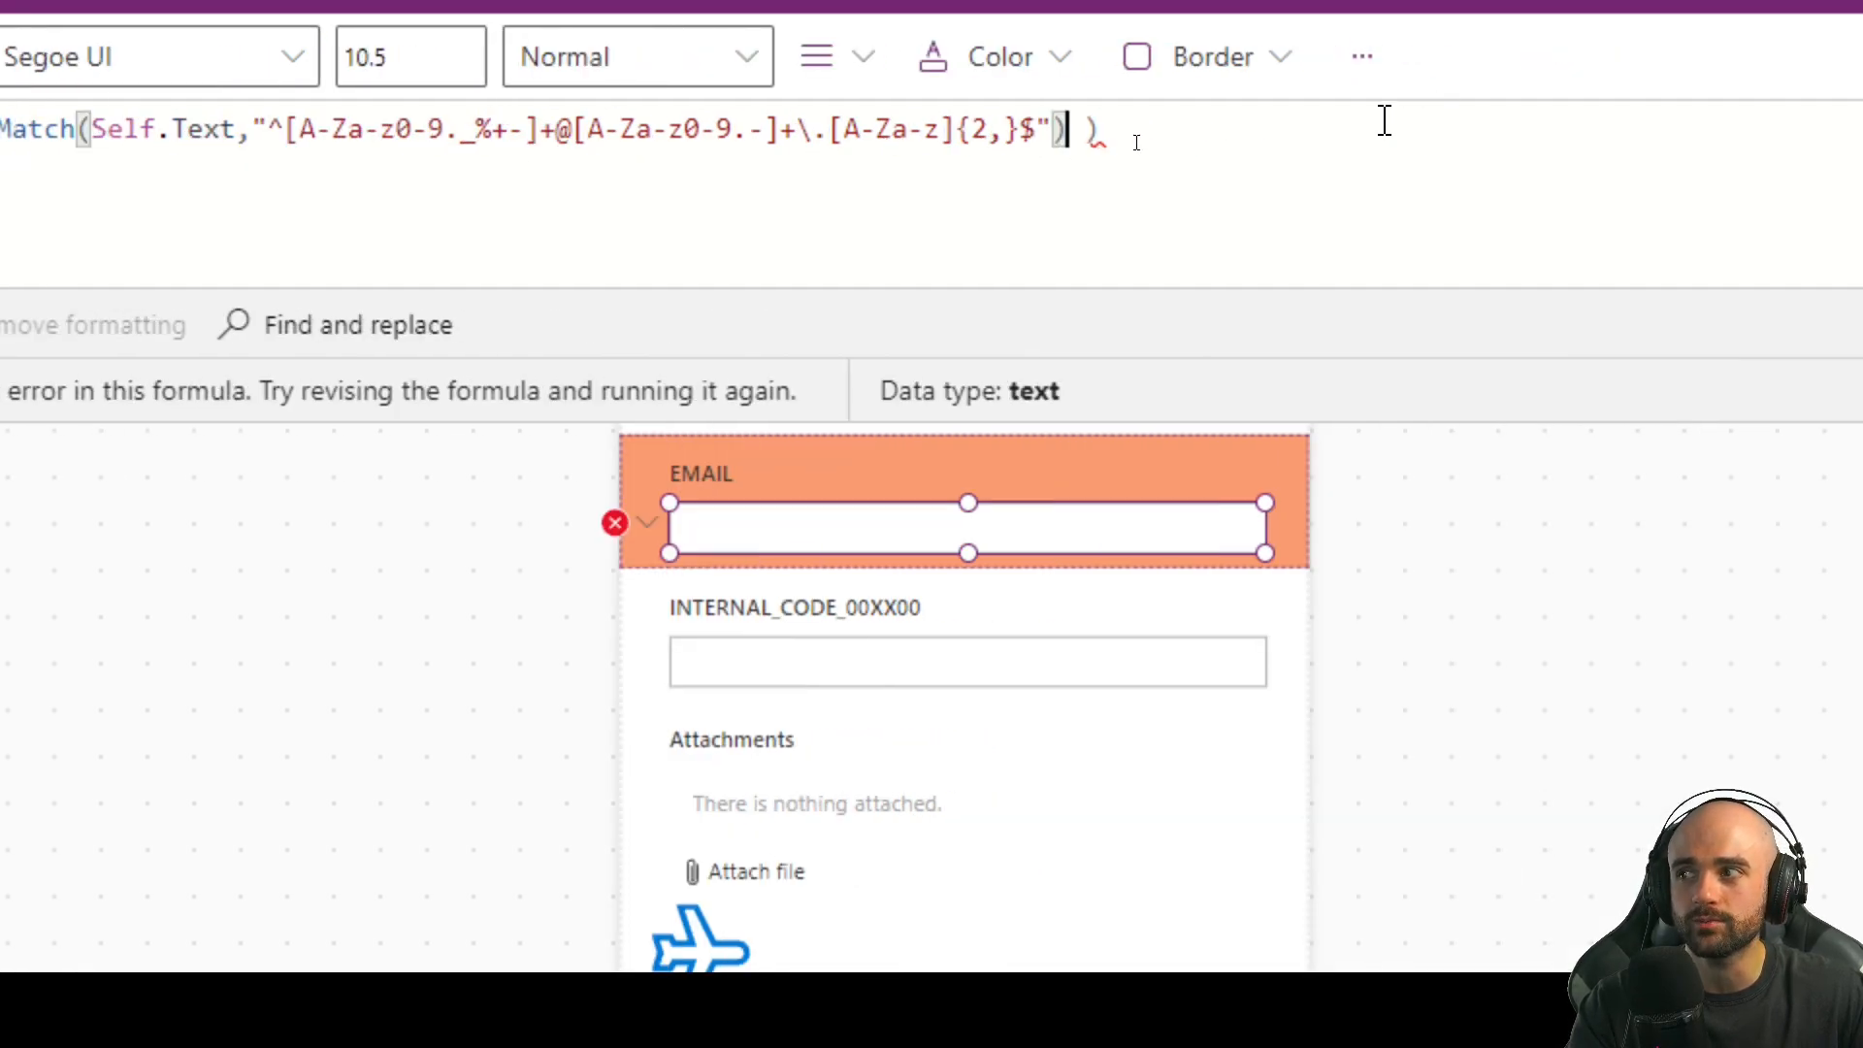
pyautogui.write(',rESET')
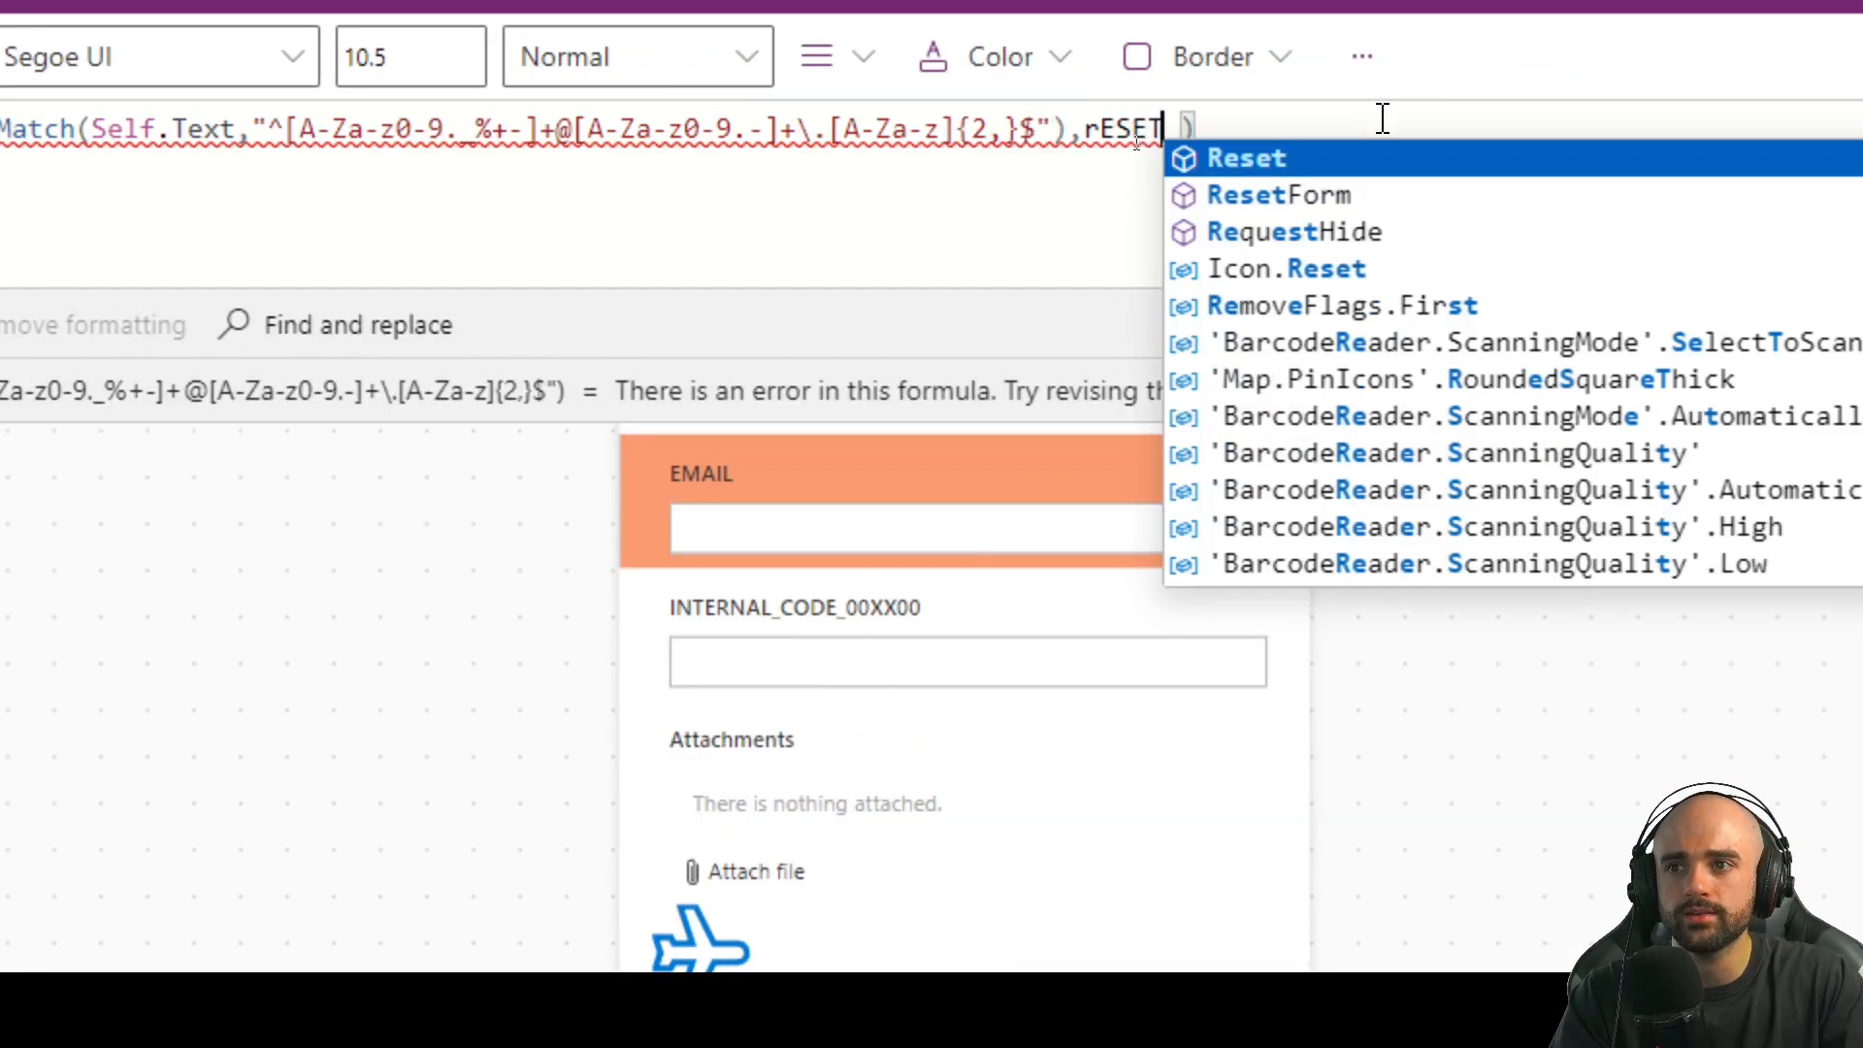
pyautogui.press('Tab')
pyautogui.write('sELF')
pyautogui.press('BackSpace')
pyautogui.press('BackSpace')
pyautogui.press('BackSpace')
pyautogui.press('BackSpace')
pyautogui.write('Sel')
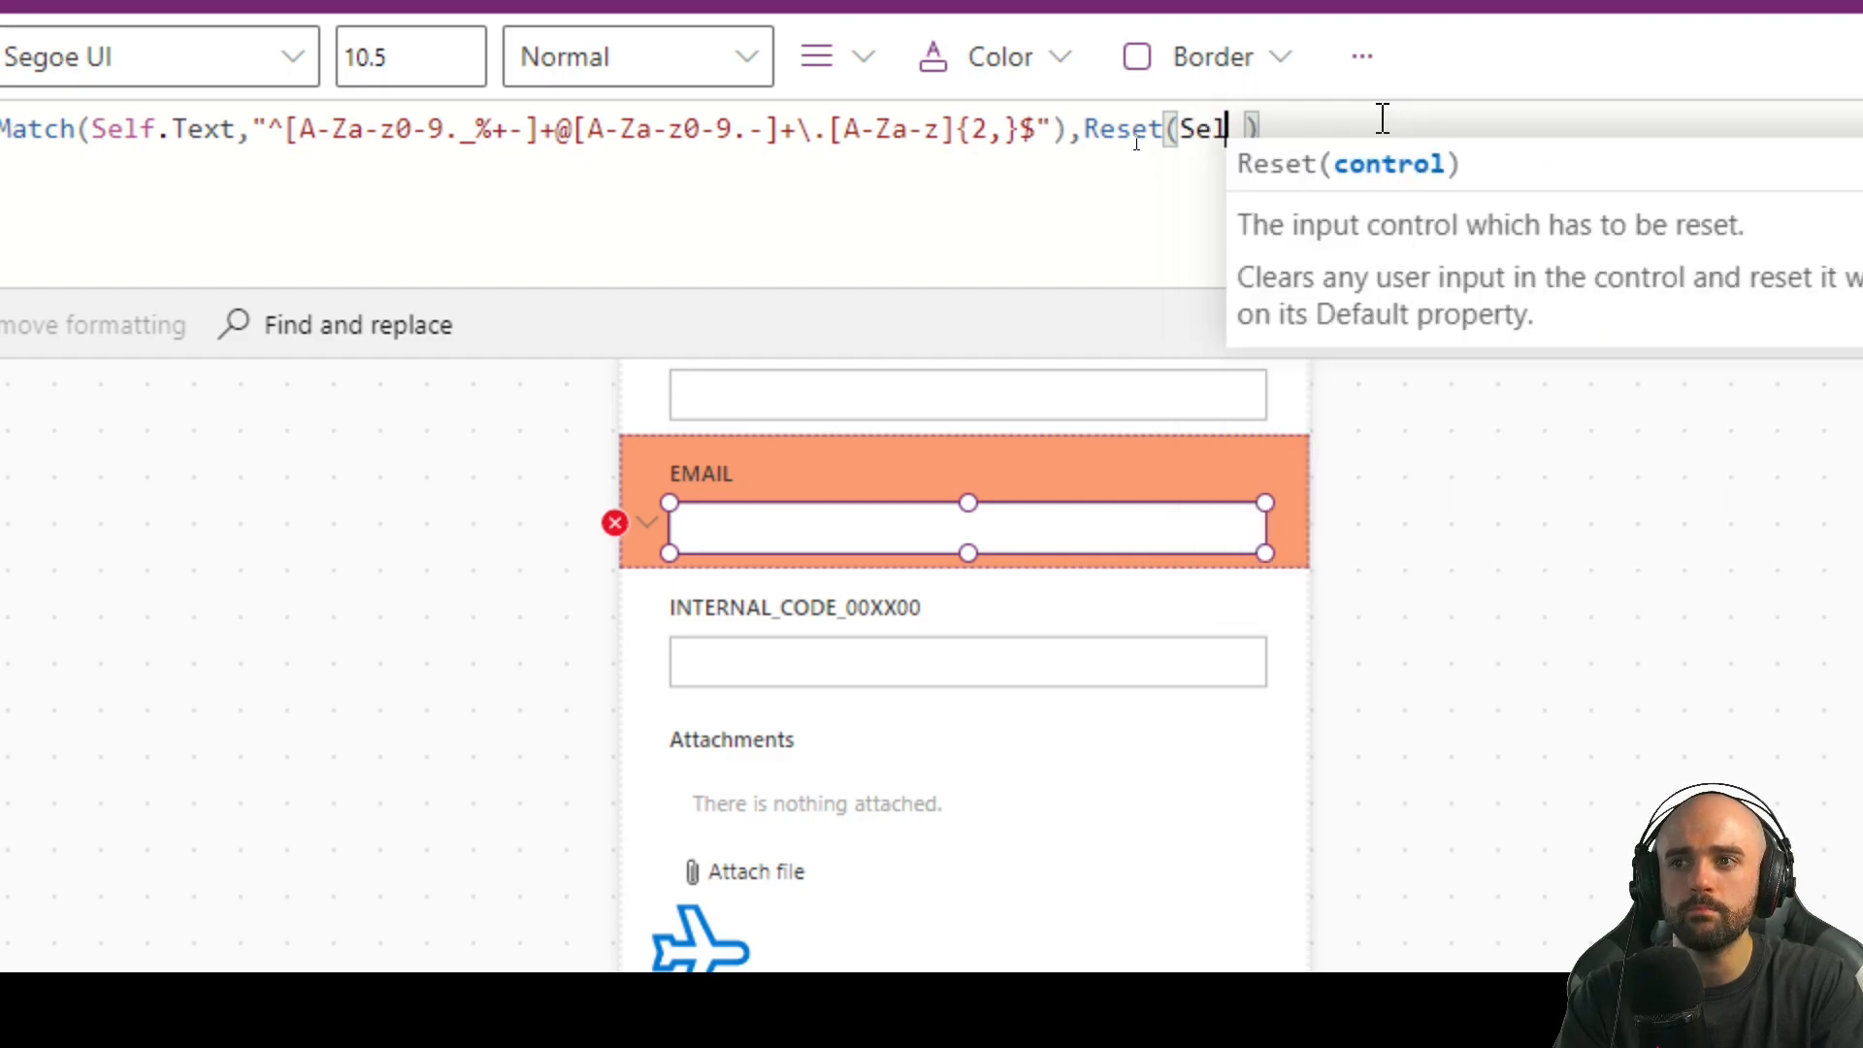
pyautogui.write('f')
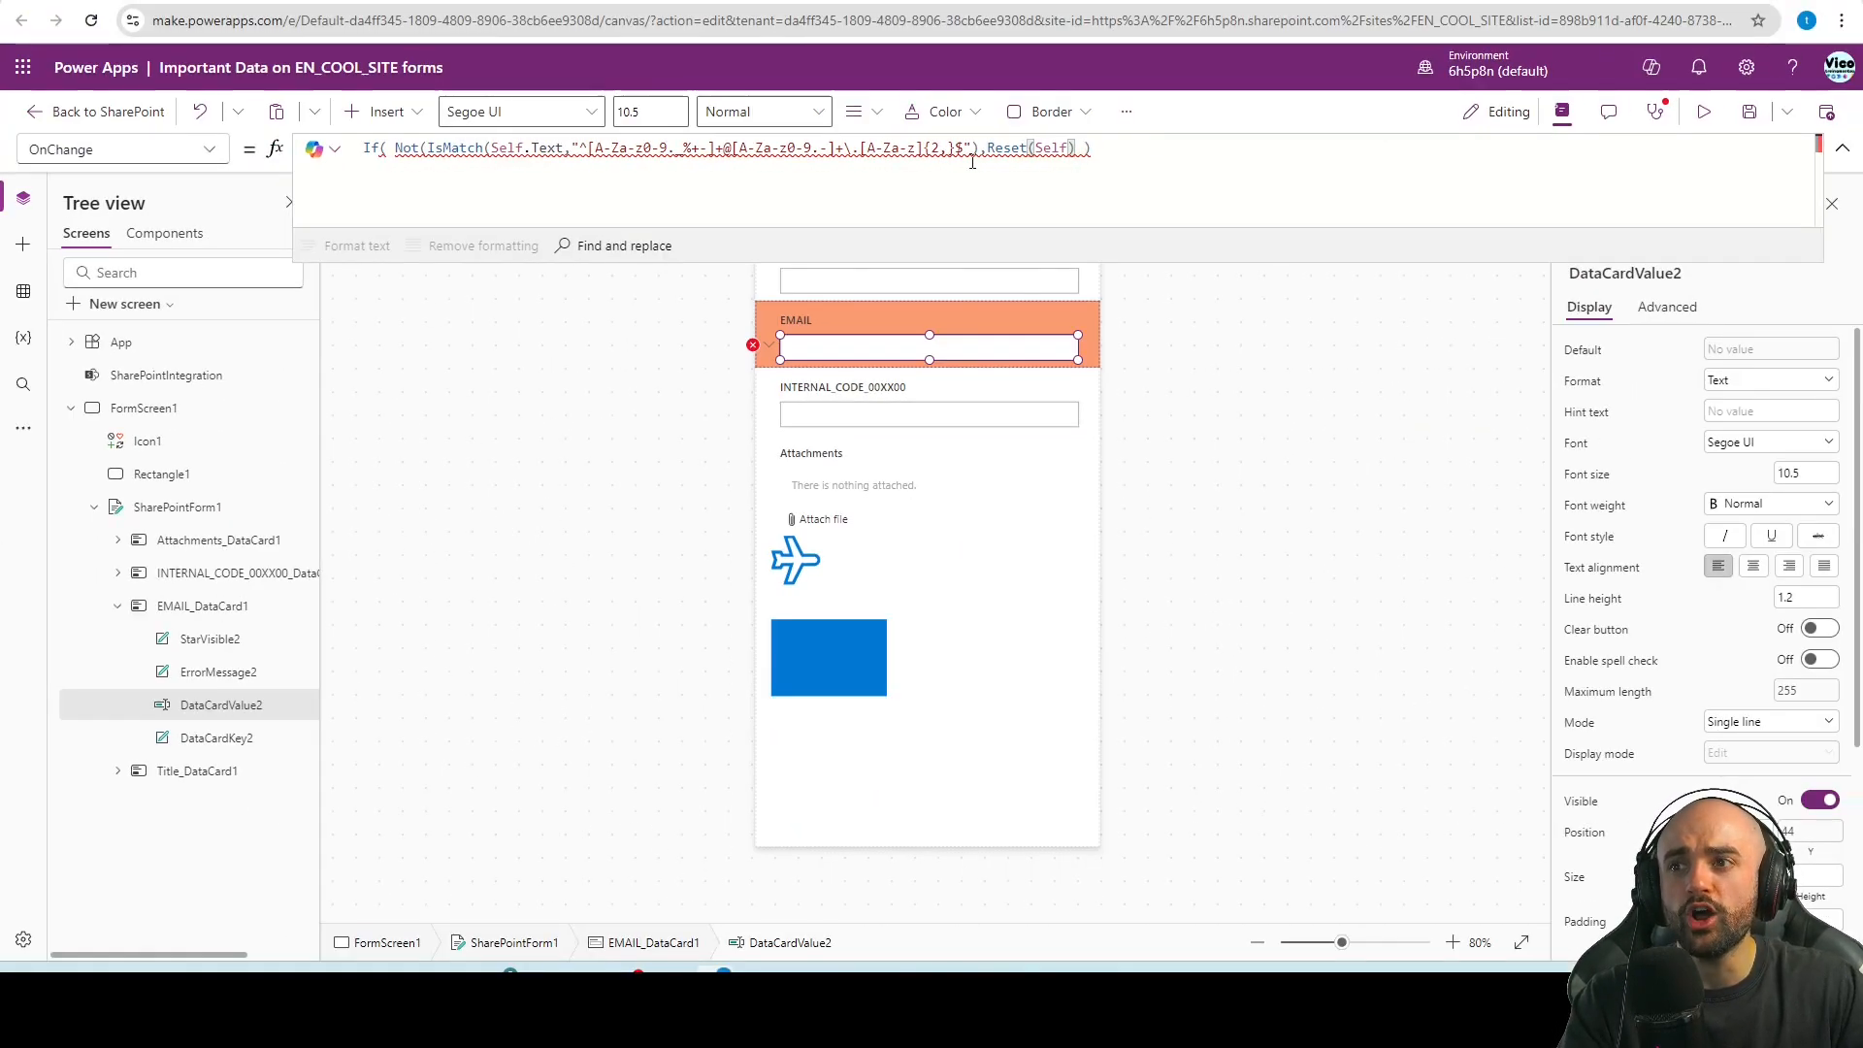
pyautogui.click(980, 147)
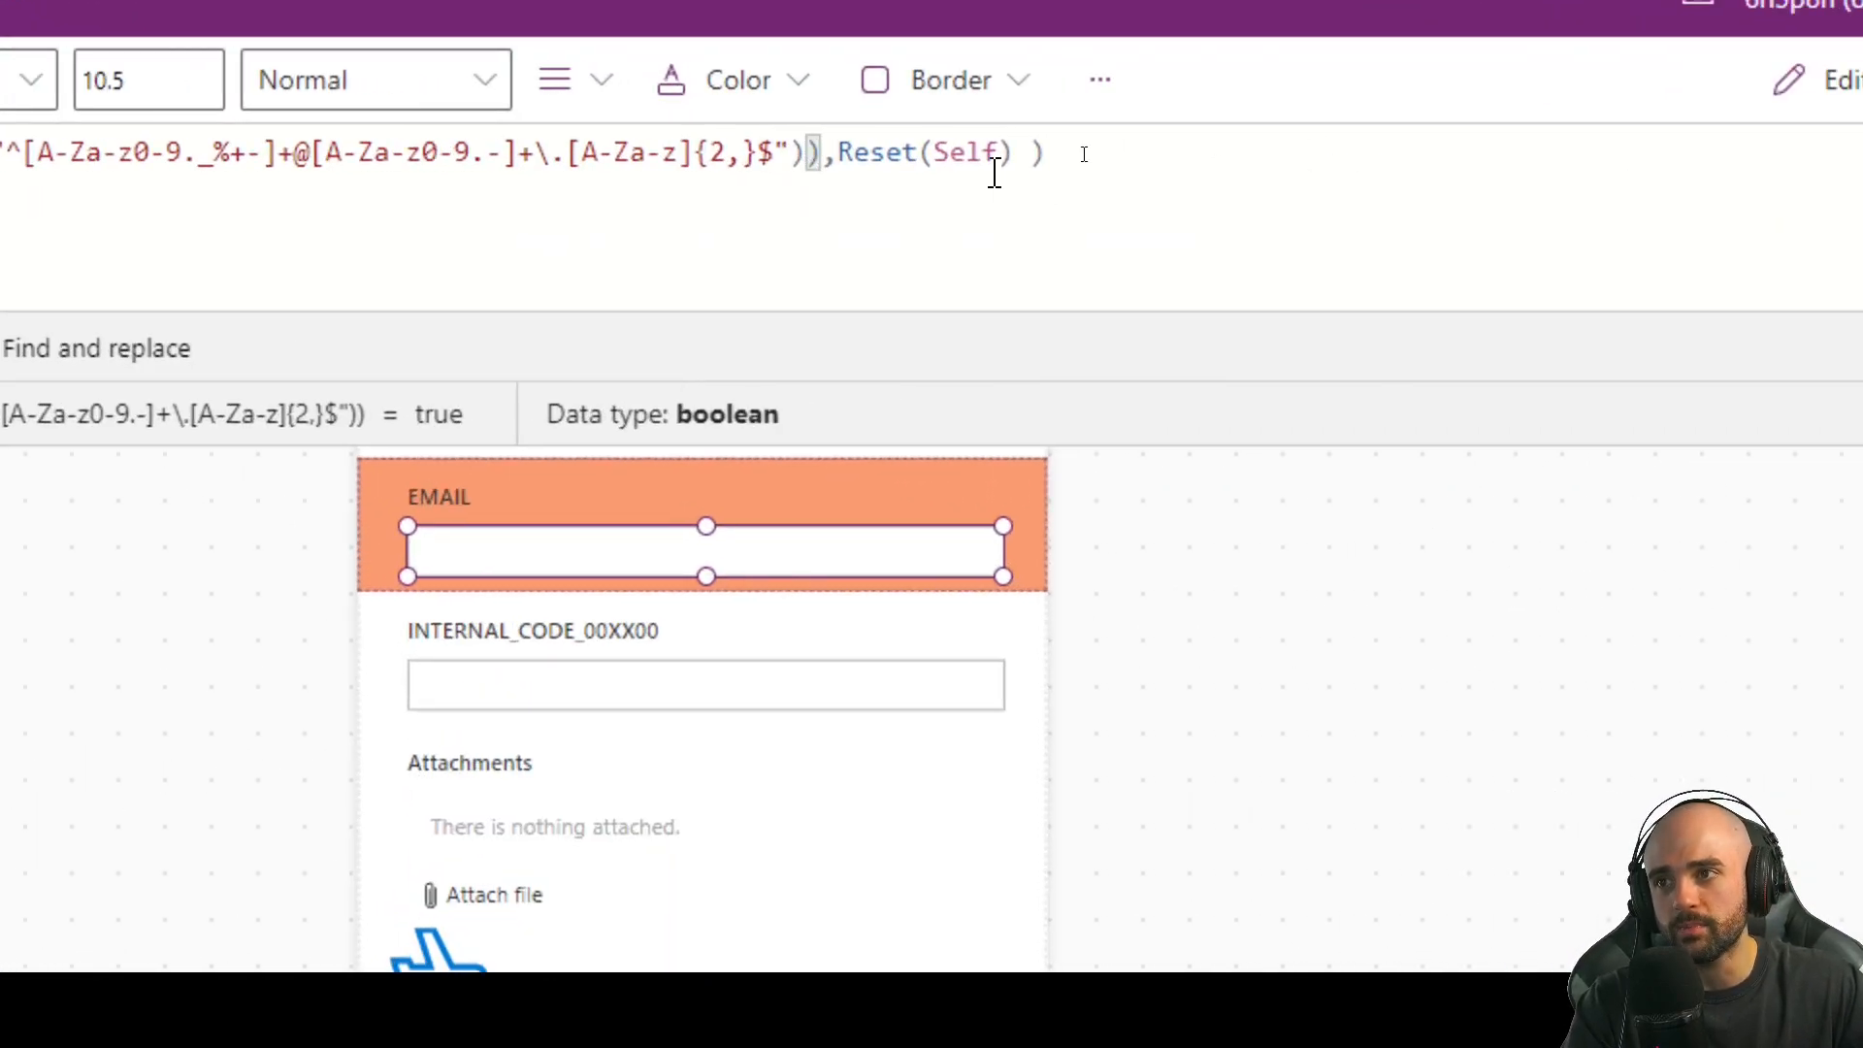
# Append ;Notify("This Email is not valid",NotificationType.Error) after Reset(Self) in the OnChange formula
pyautogui.click(1014, 152)
pyautogui.write(';')
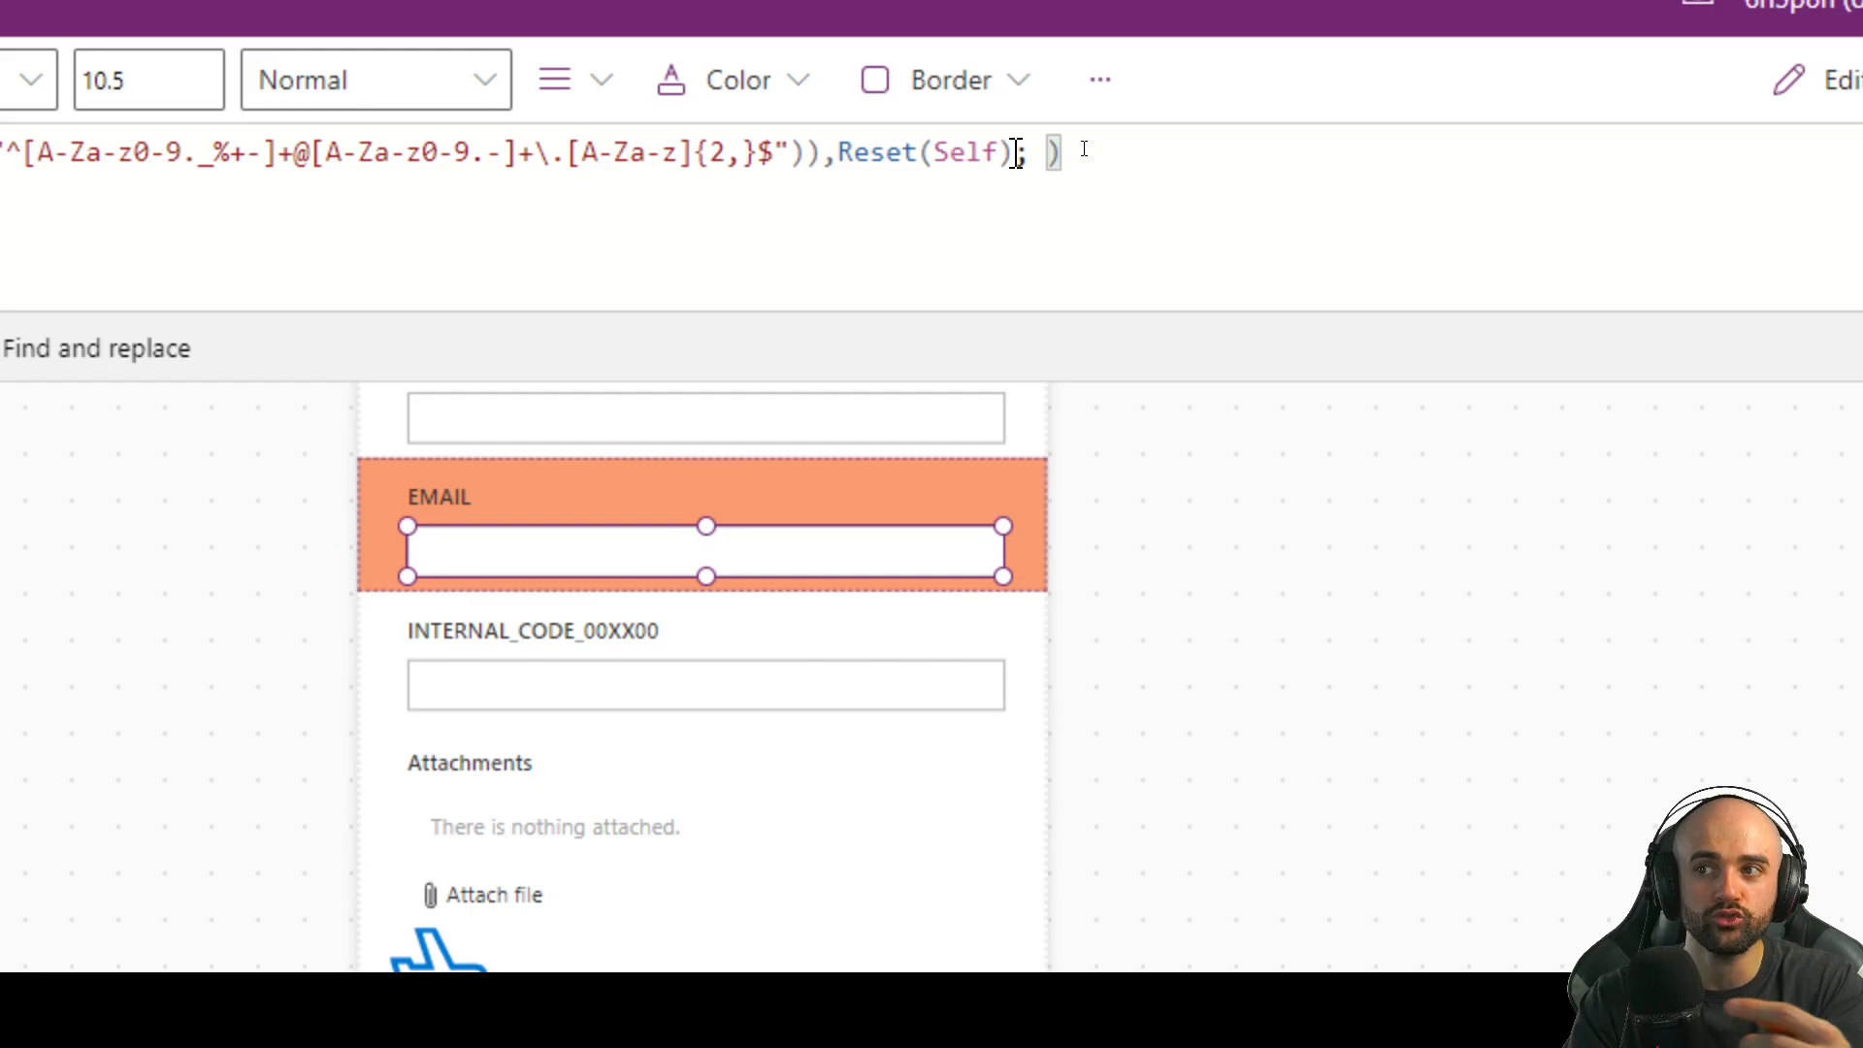
pyautogui.write('Notify("')
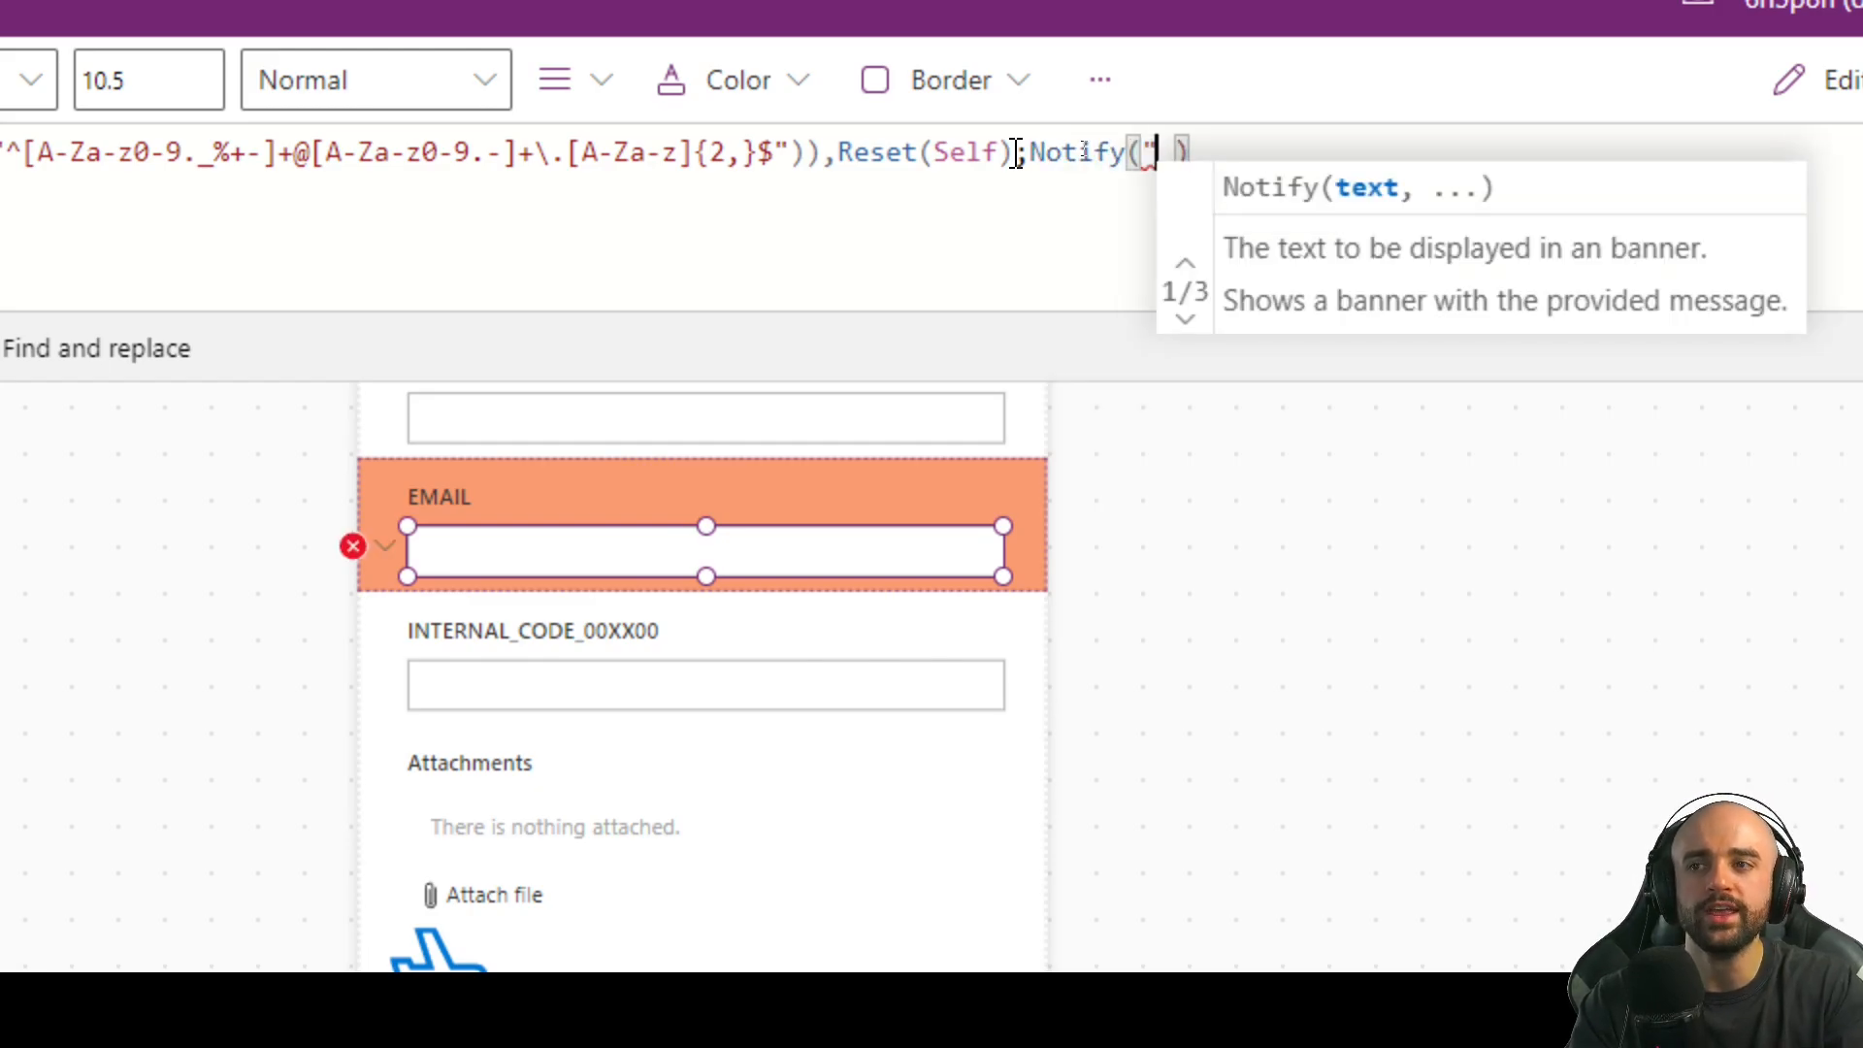
pyautogui.write('This Emai')
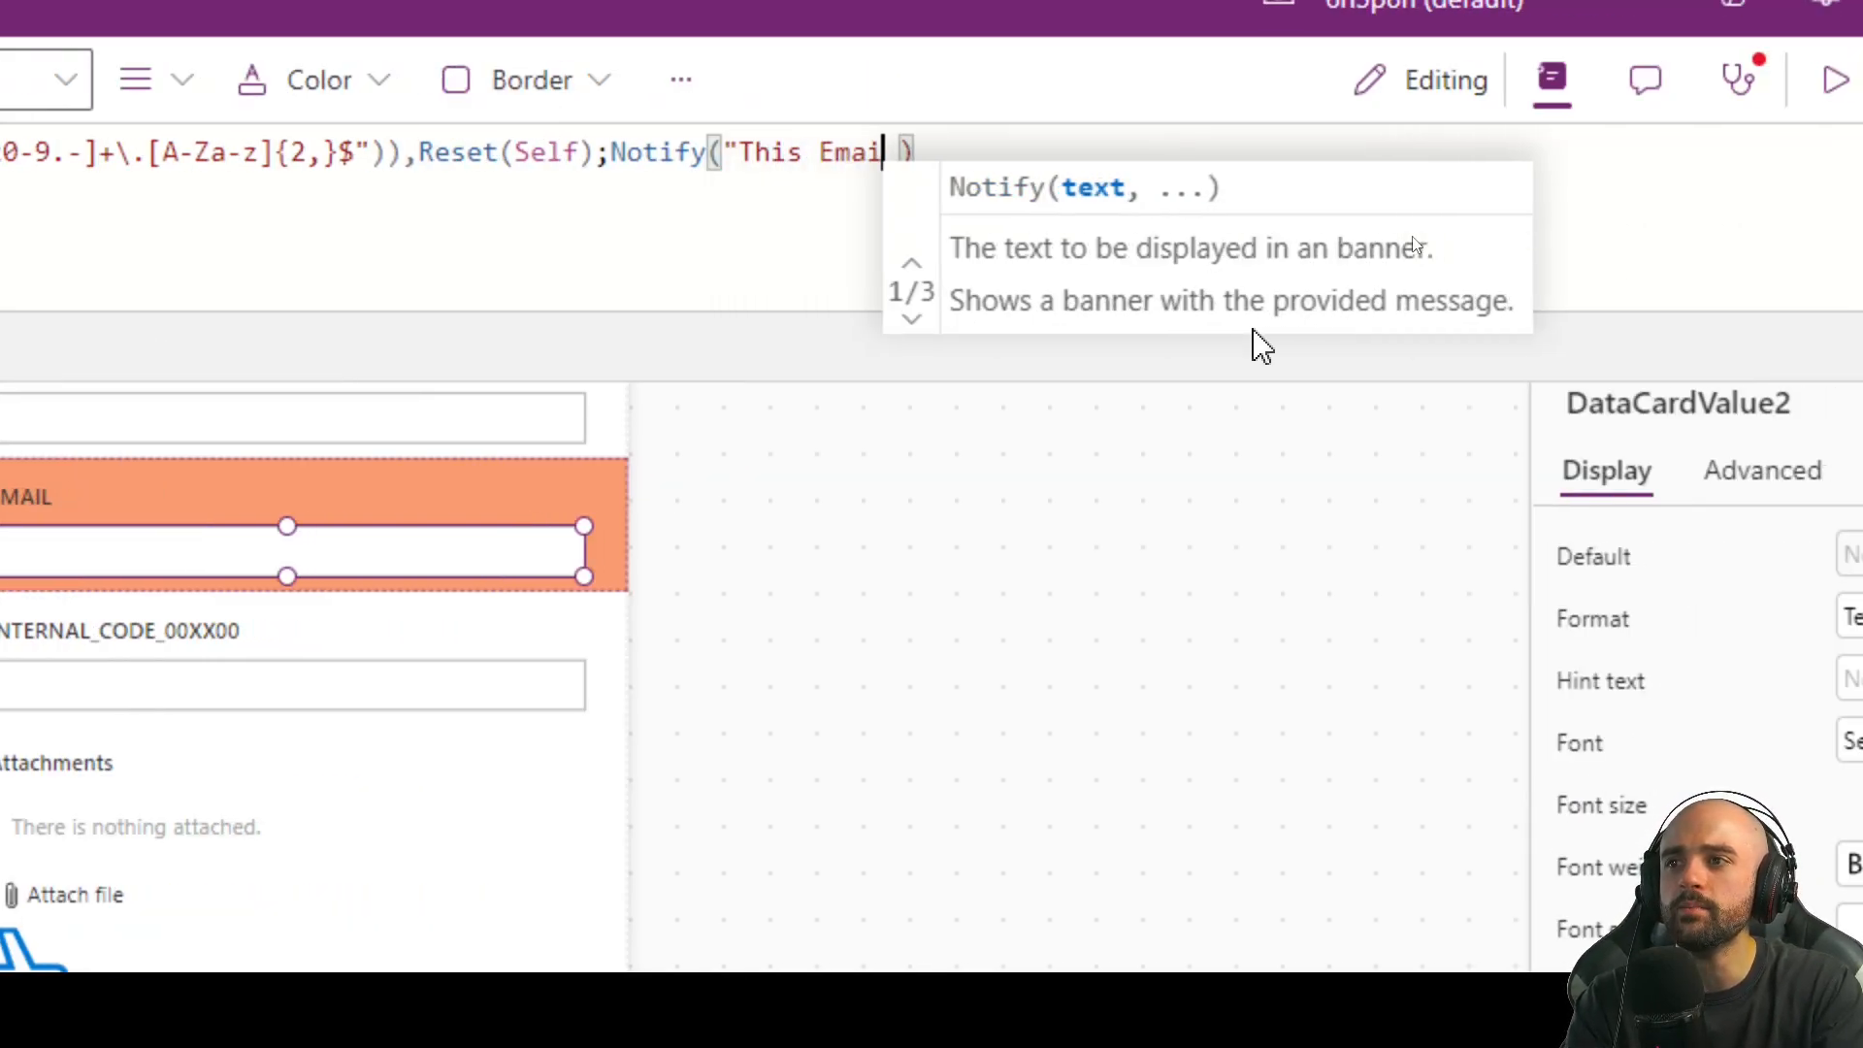
pyautogui.write('l is not valid"')
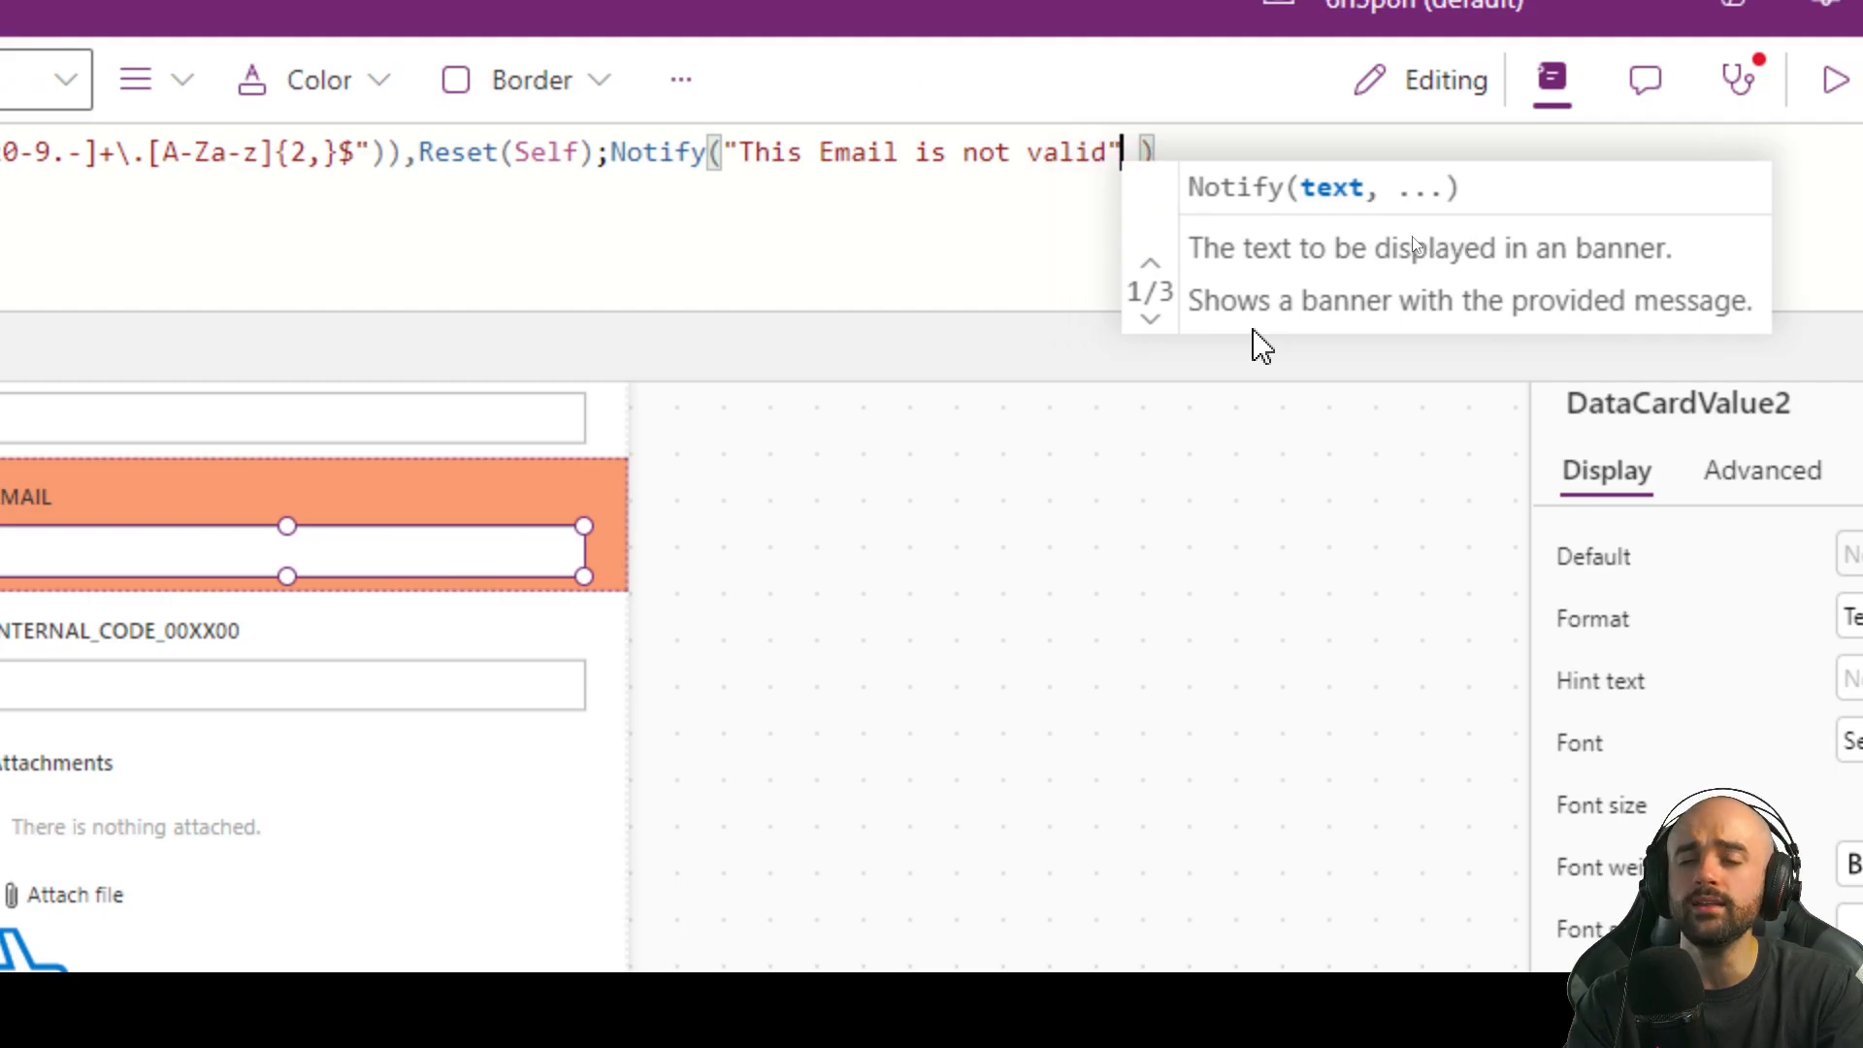
pyautogui.write(',No')
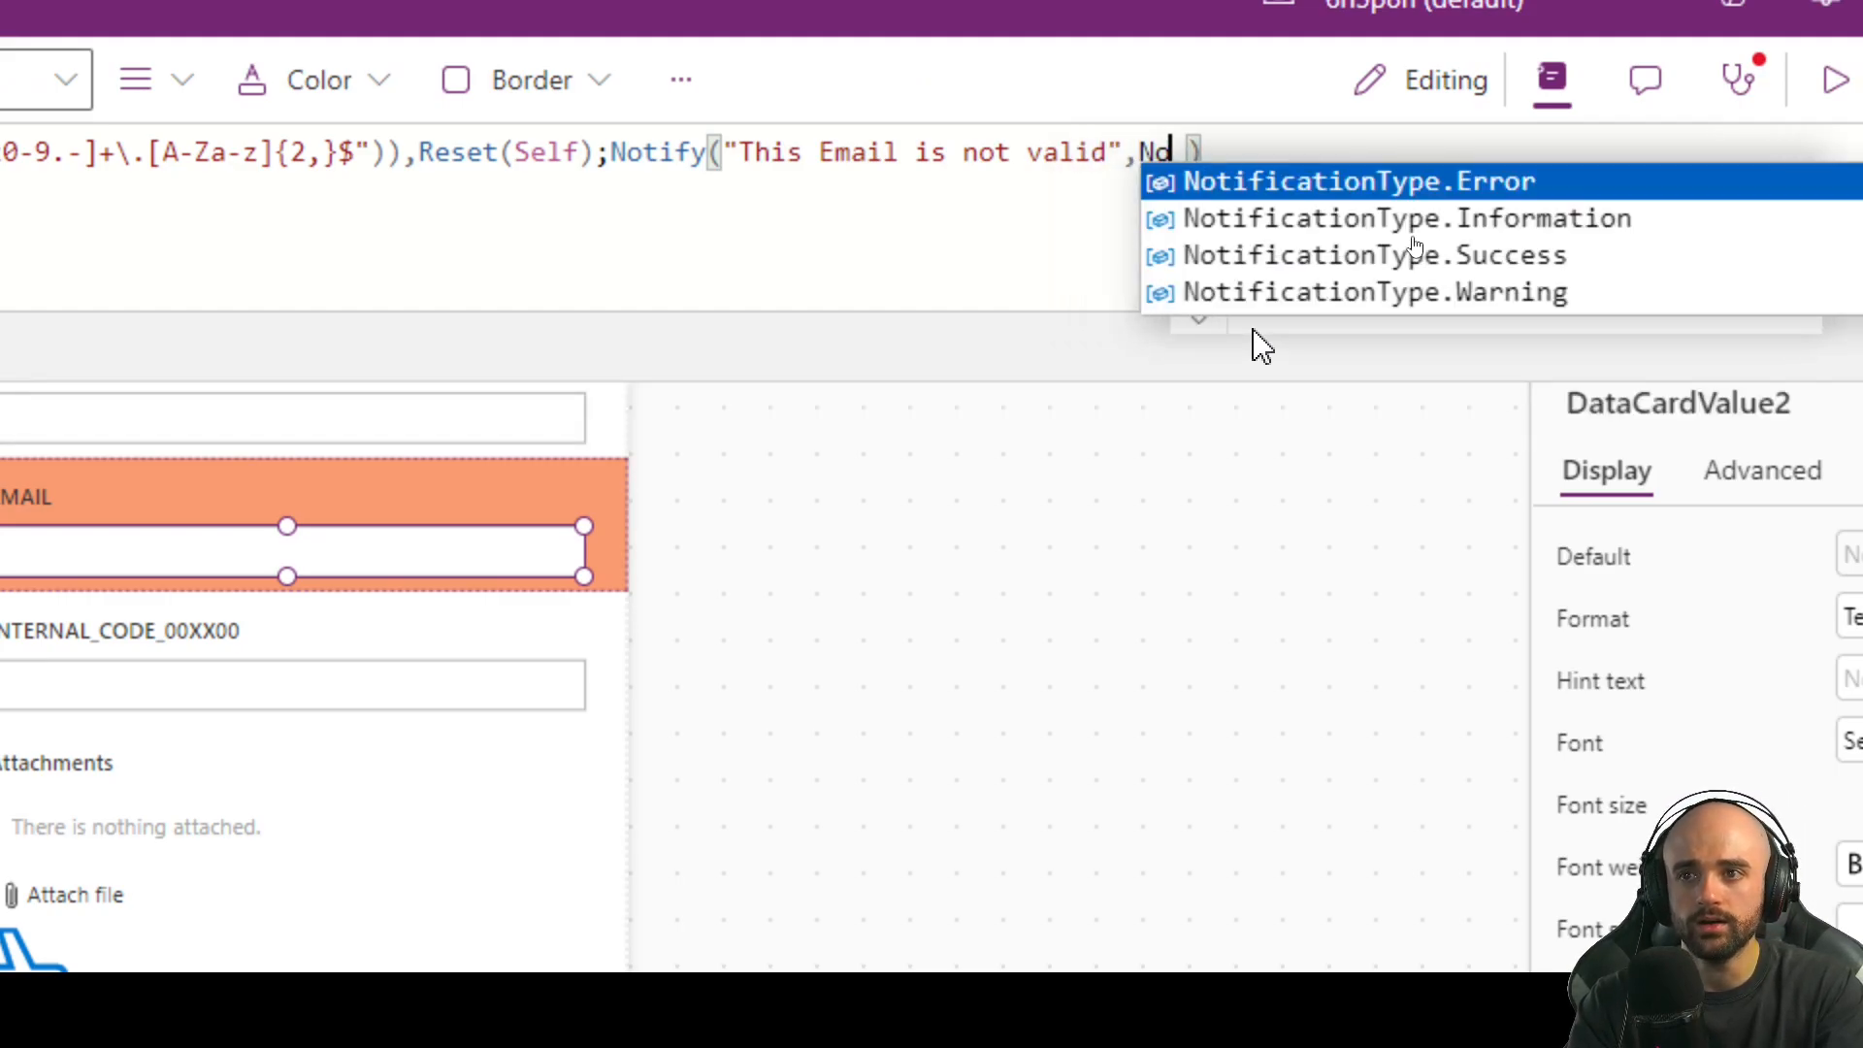
pyautogui.click(1517, 231)
pyautogui.write(')')
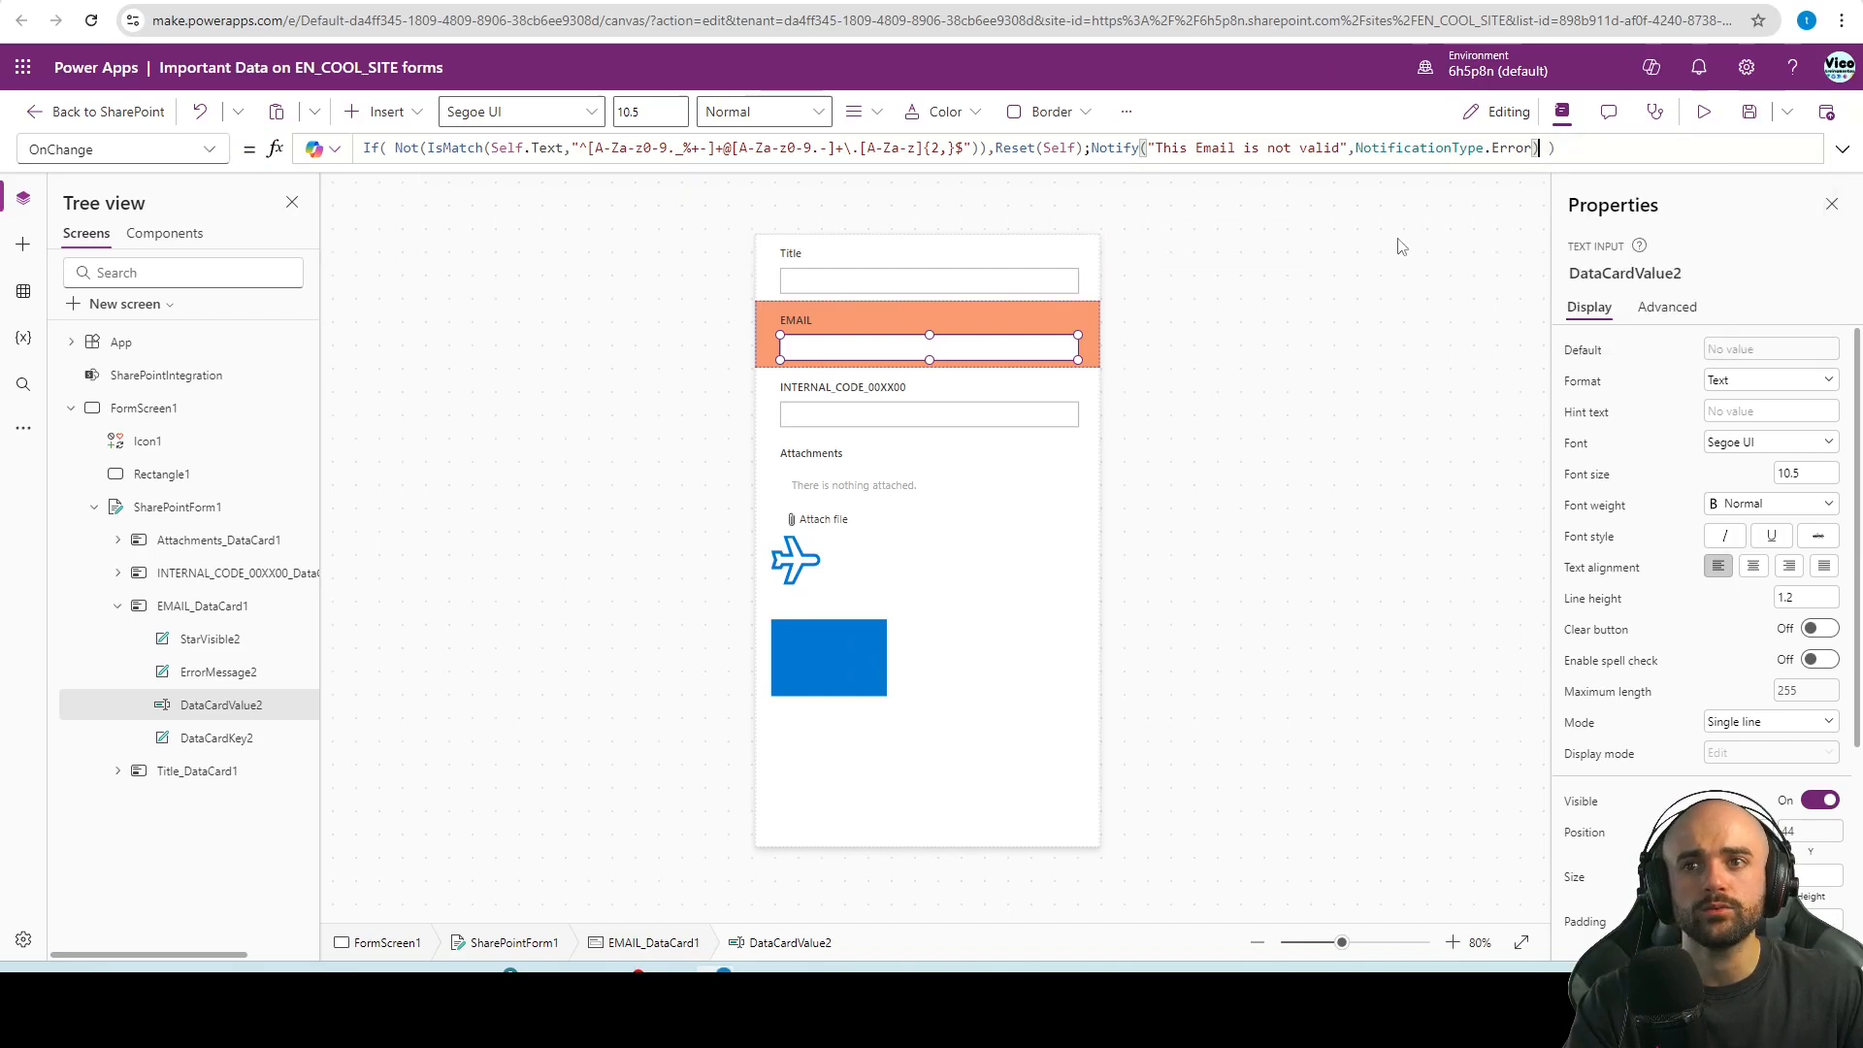
# Save the customized form and publish it to SharePoint
pyautogui.click(629, 158)
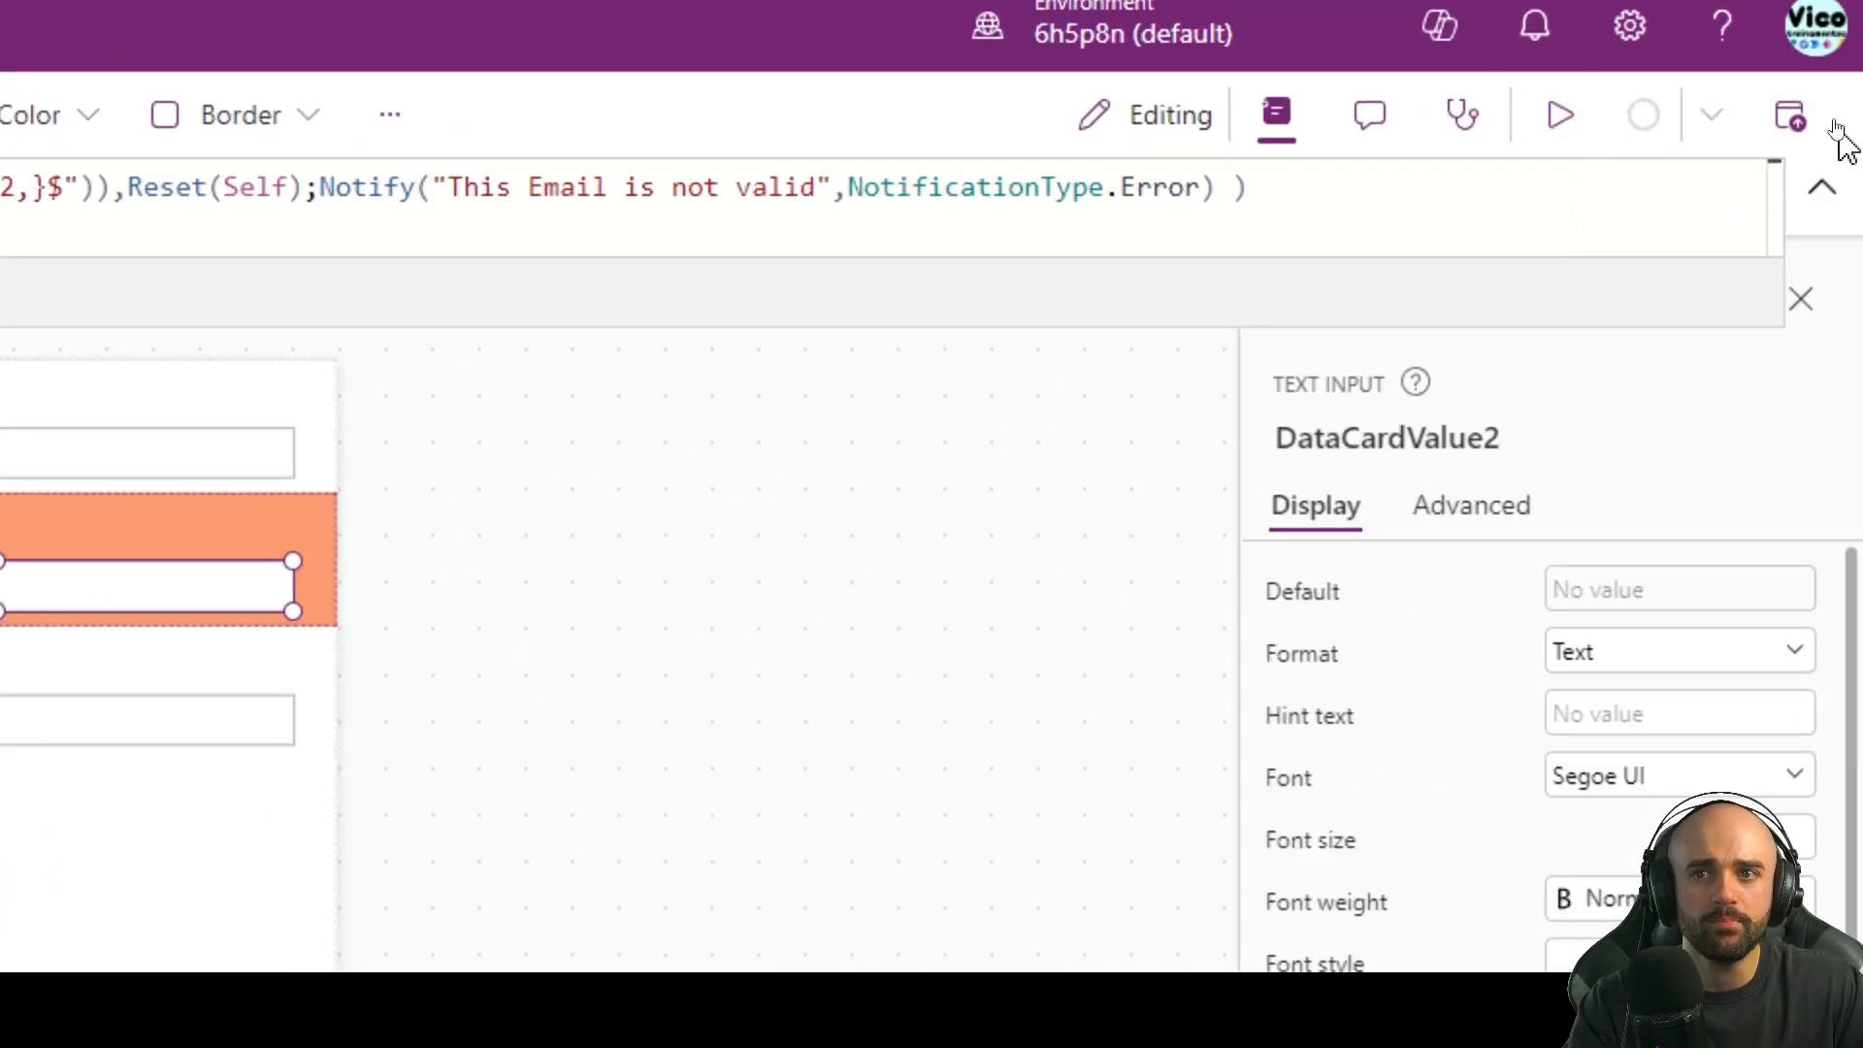
pyautogui.click(1786, 120)
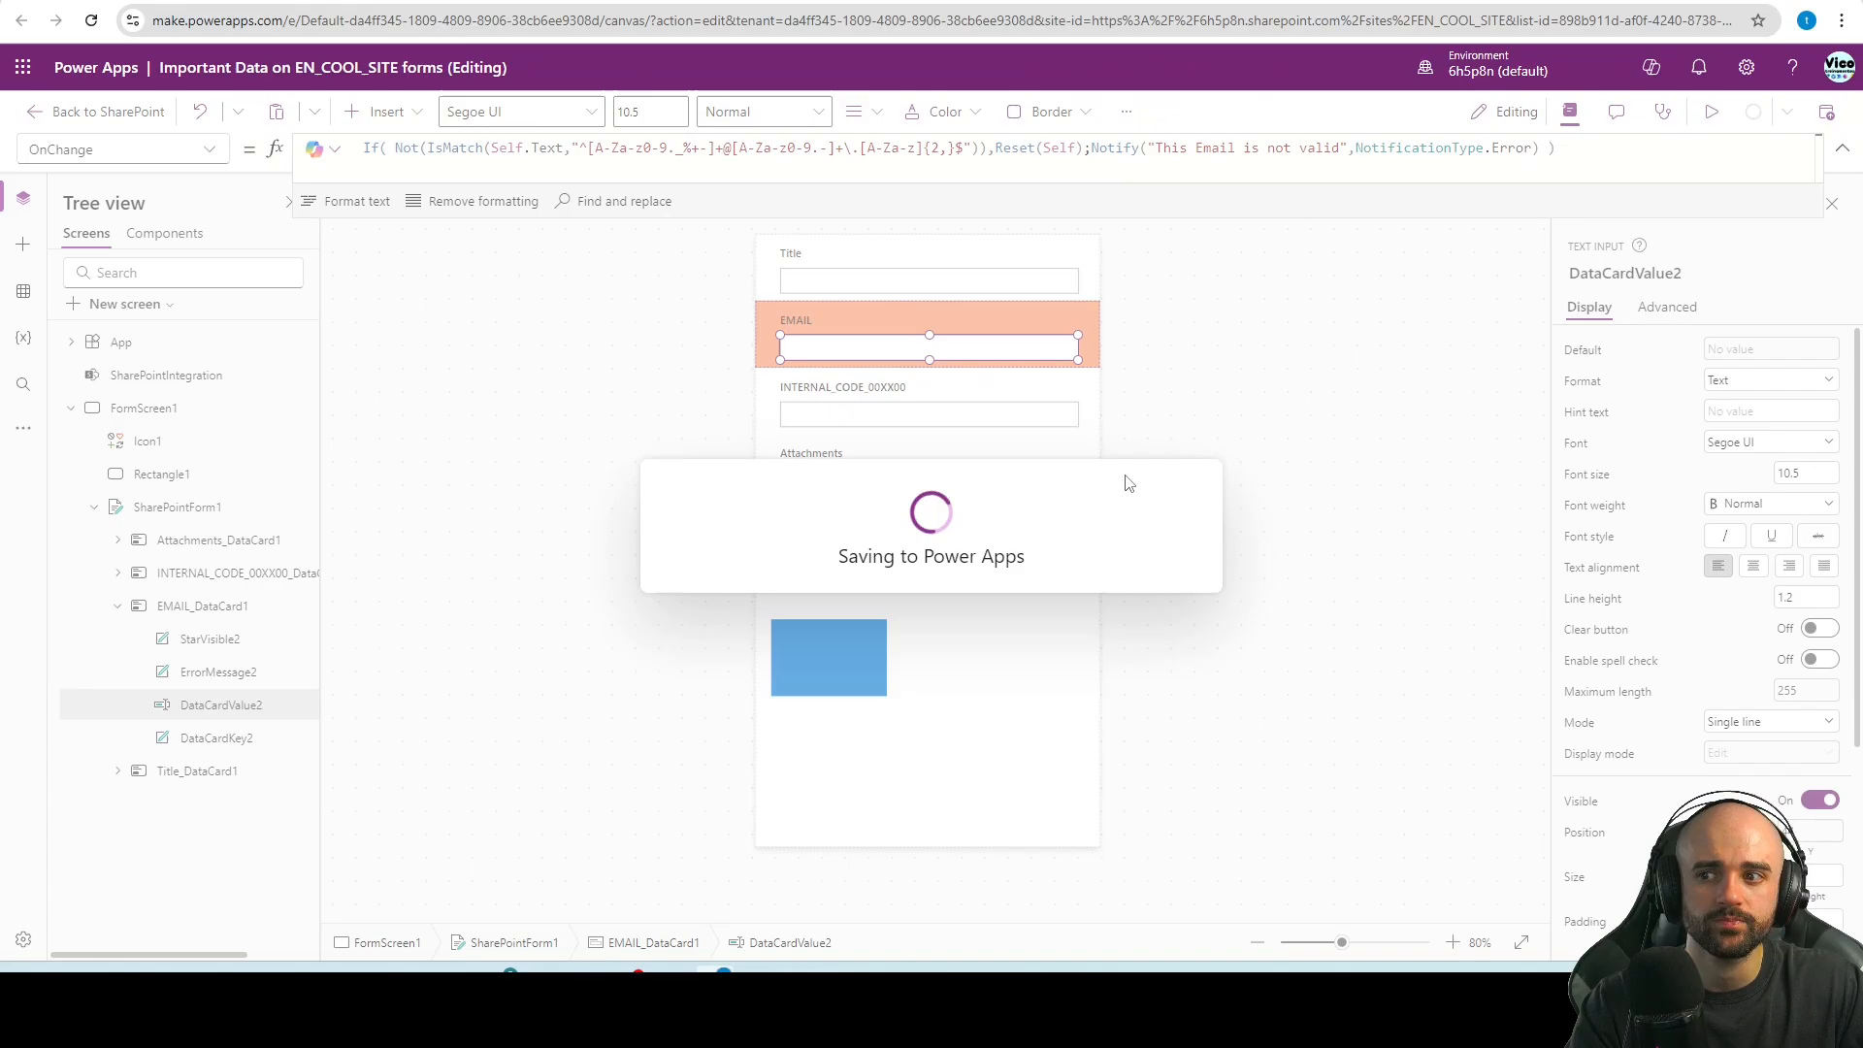
pyautogui.click(1004, 607)
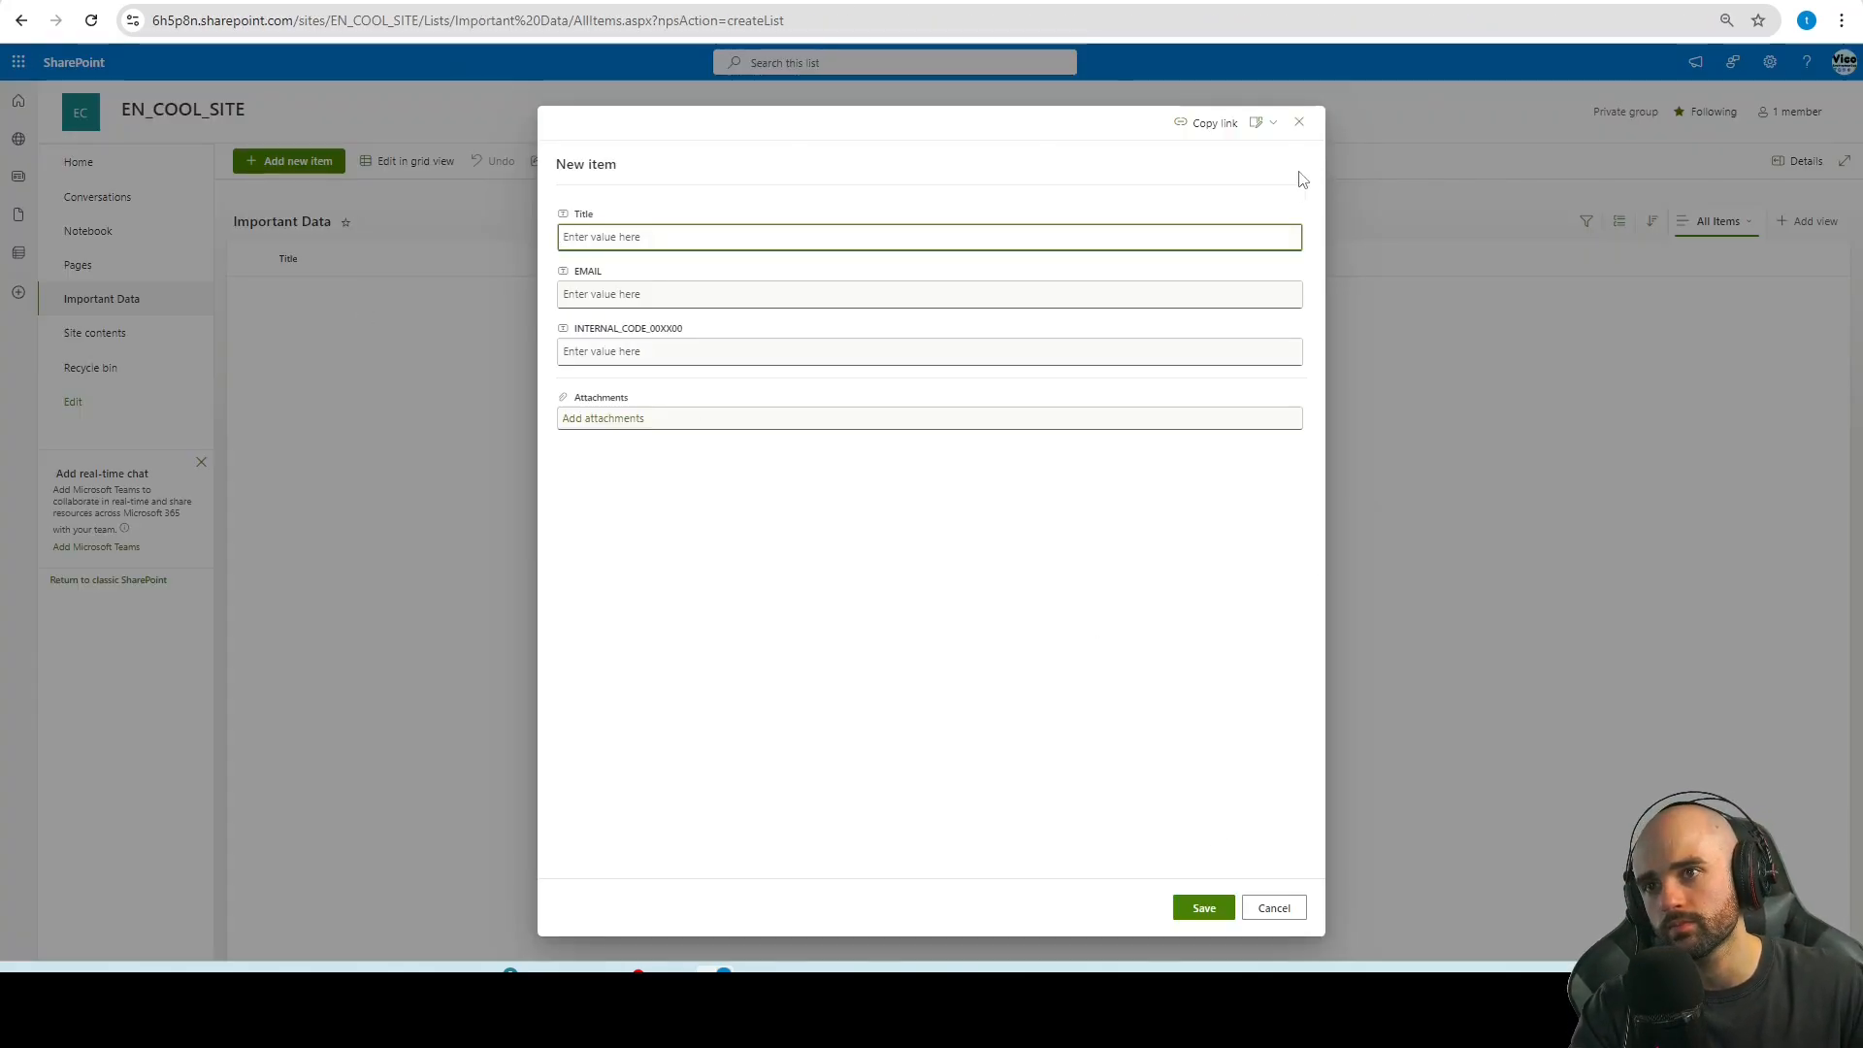
# In SharePoint, close the default New item form and reload the Important Data list
pyautogui.click(1296, 123)
pyautogui.moveTo(1055, 318); pyautogui.dragTo(474, 644)
pyautogui.press('F5')
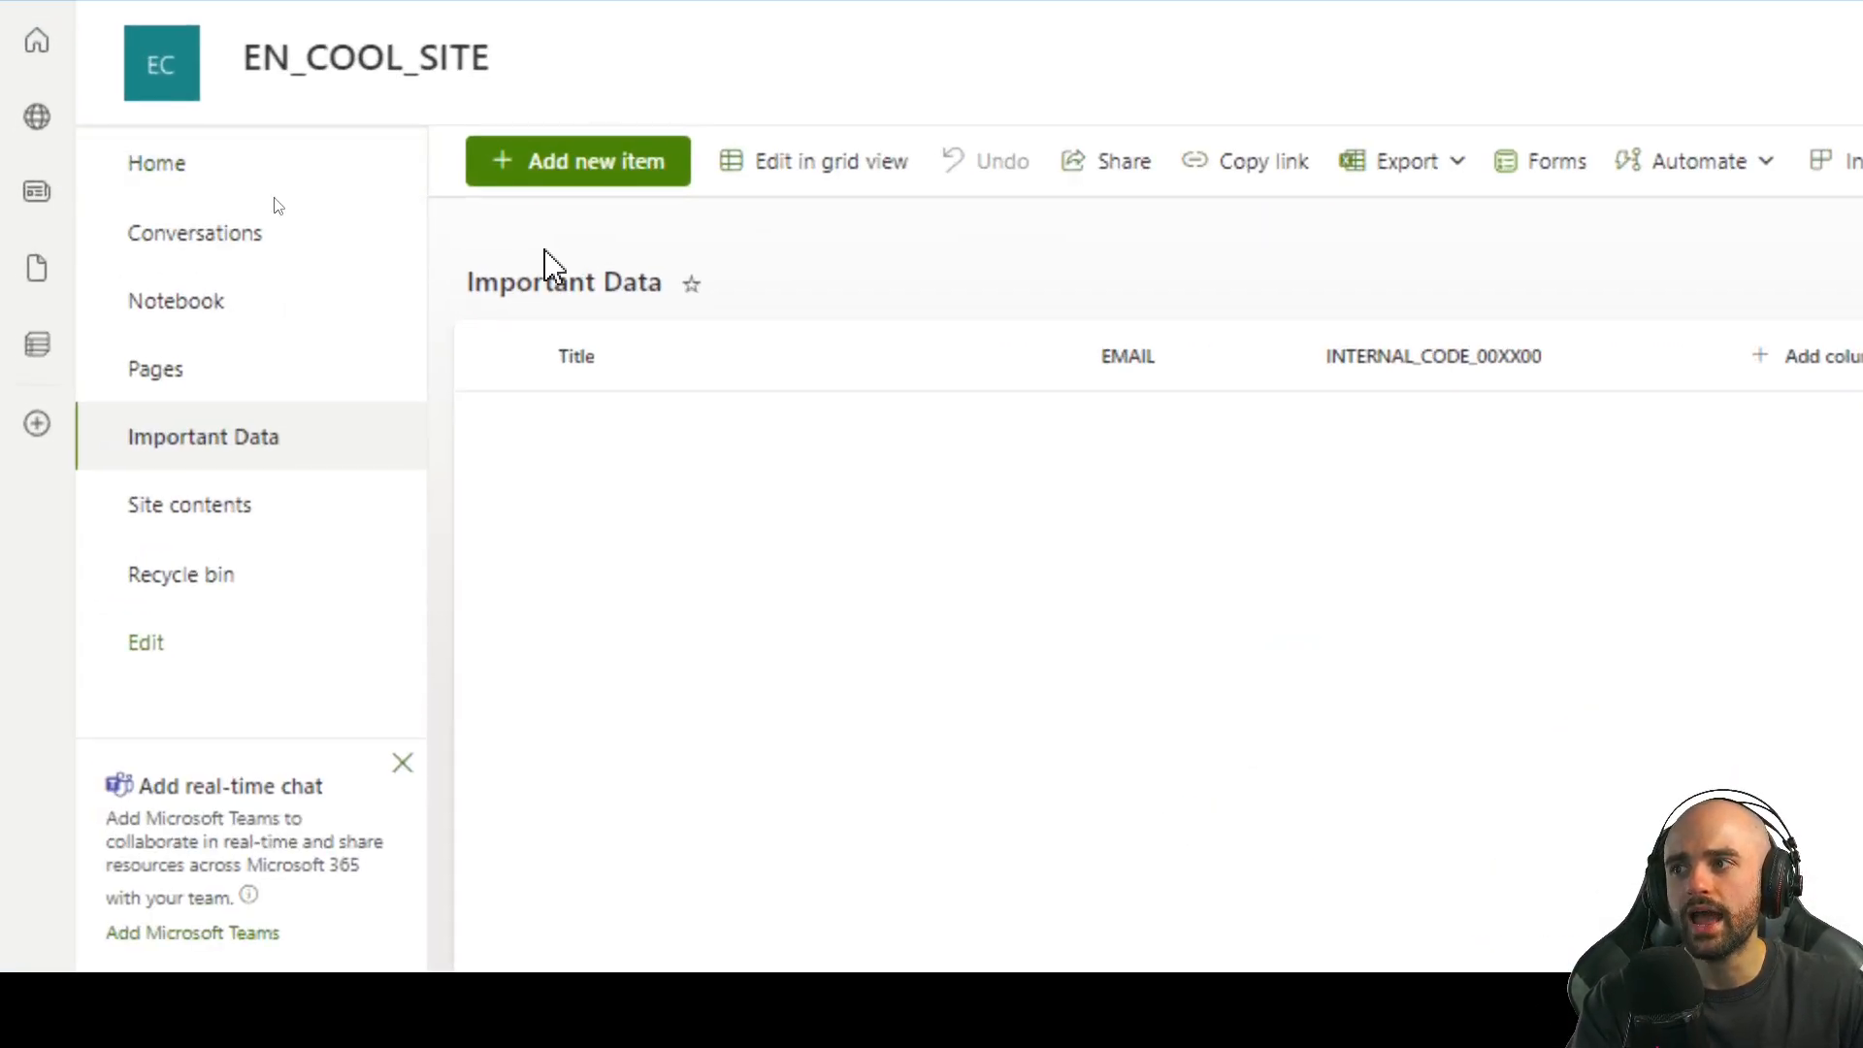
# Test the email validation by entering blablabla in a new item's EMAIL field and leaving the field, then close the form
pyautogui.click(546, 171)
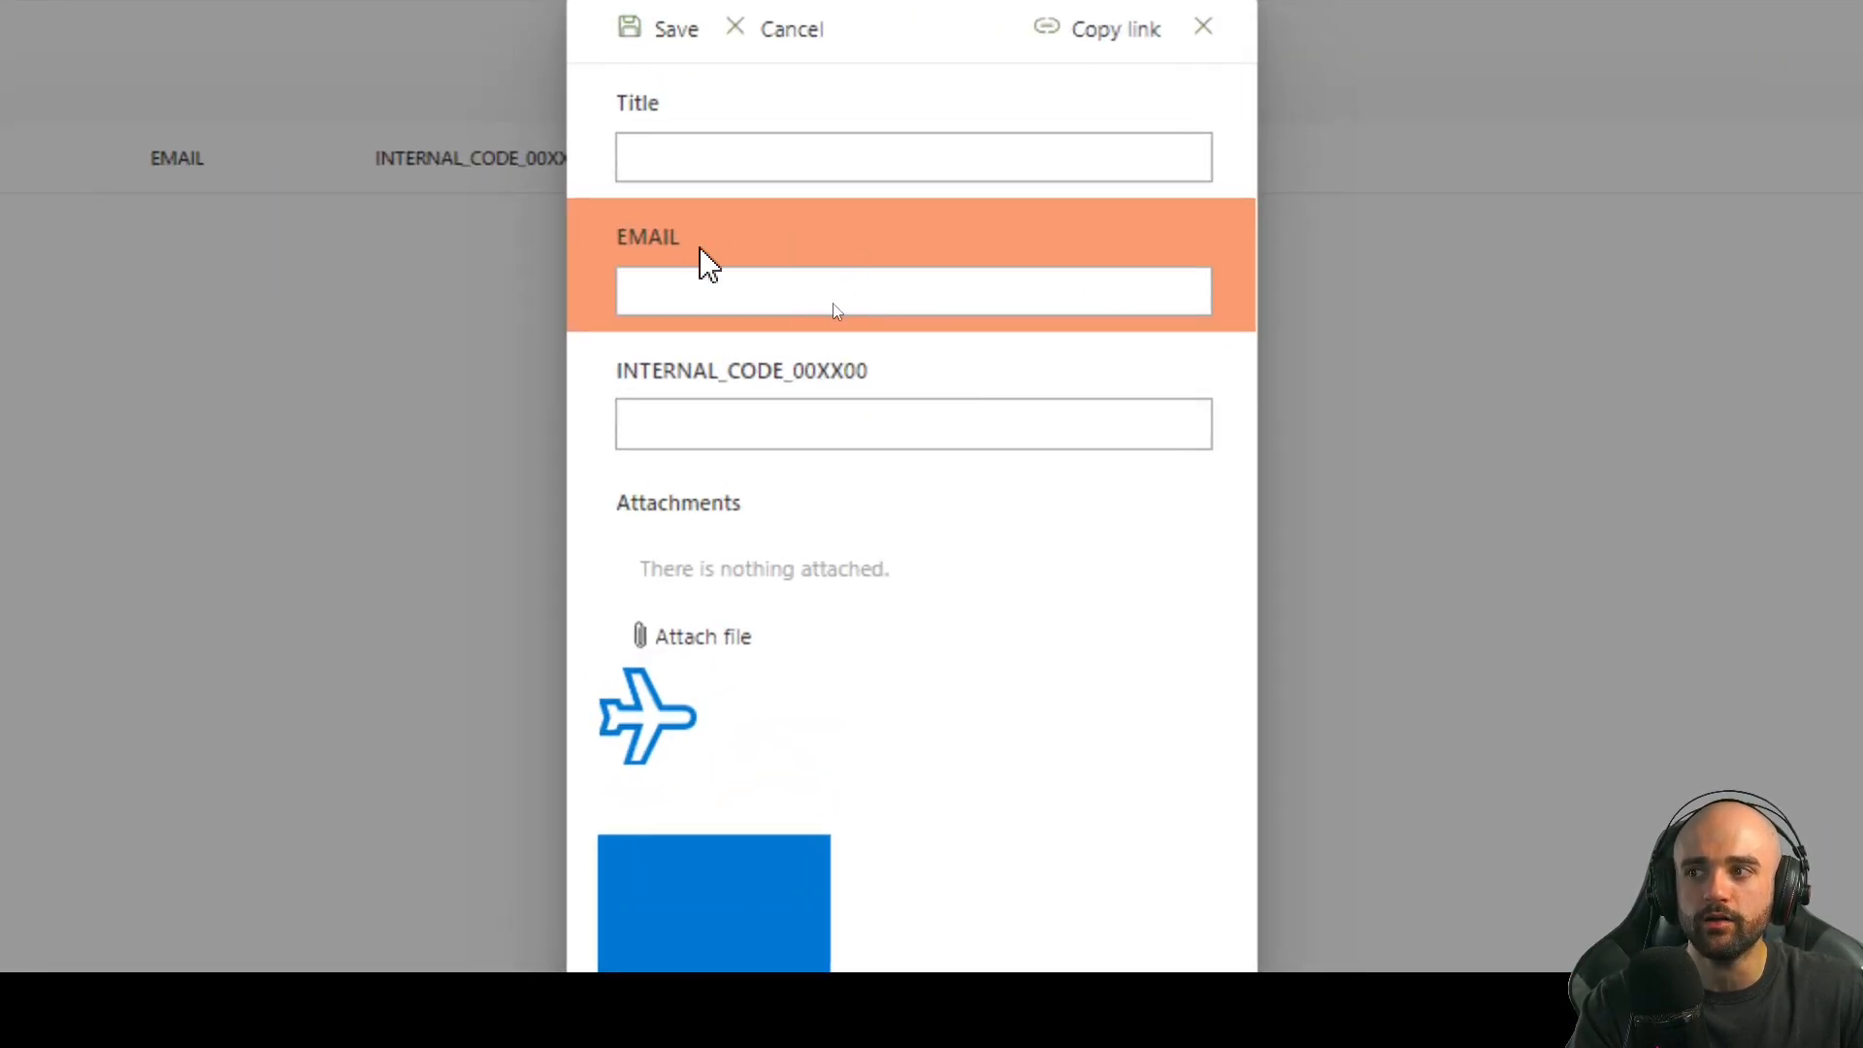
pyautogui.doubleClick(655, 238)
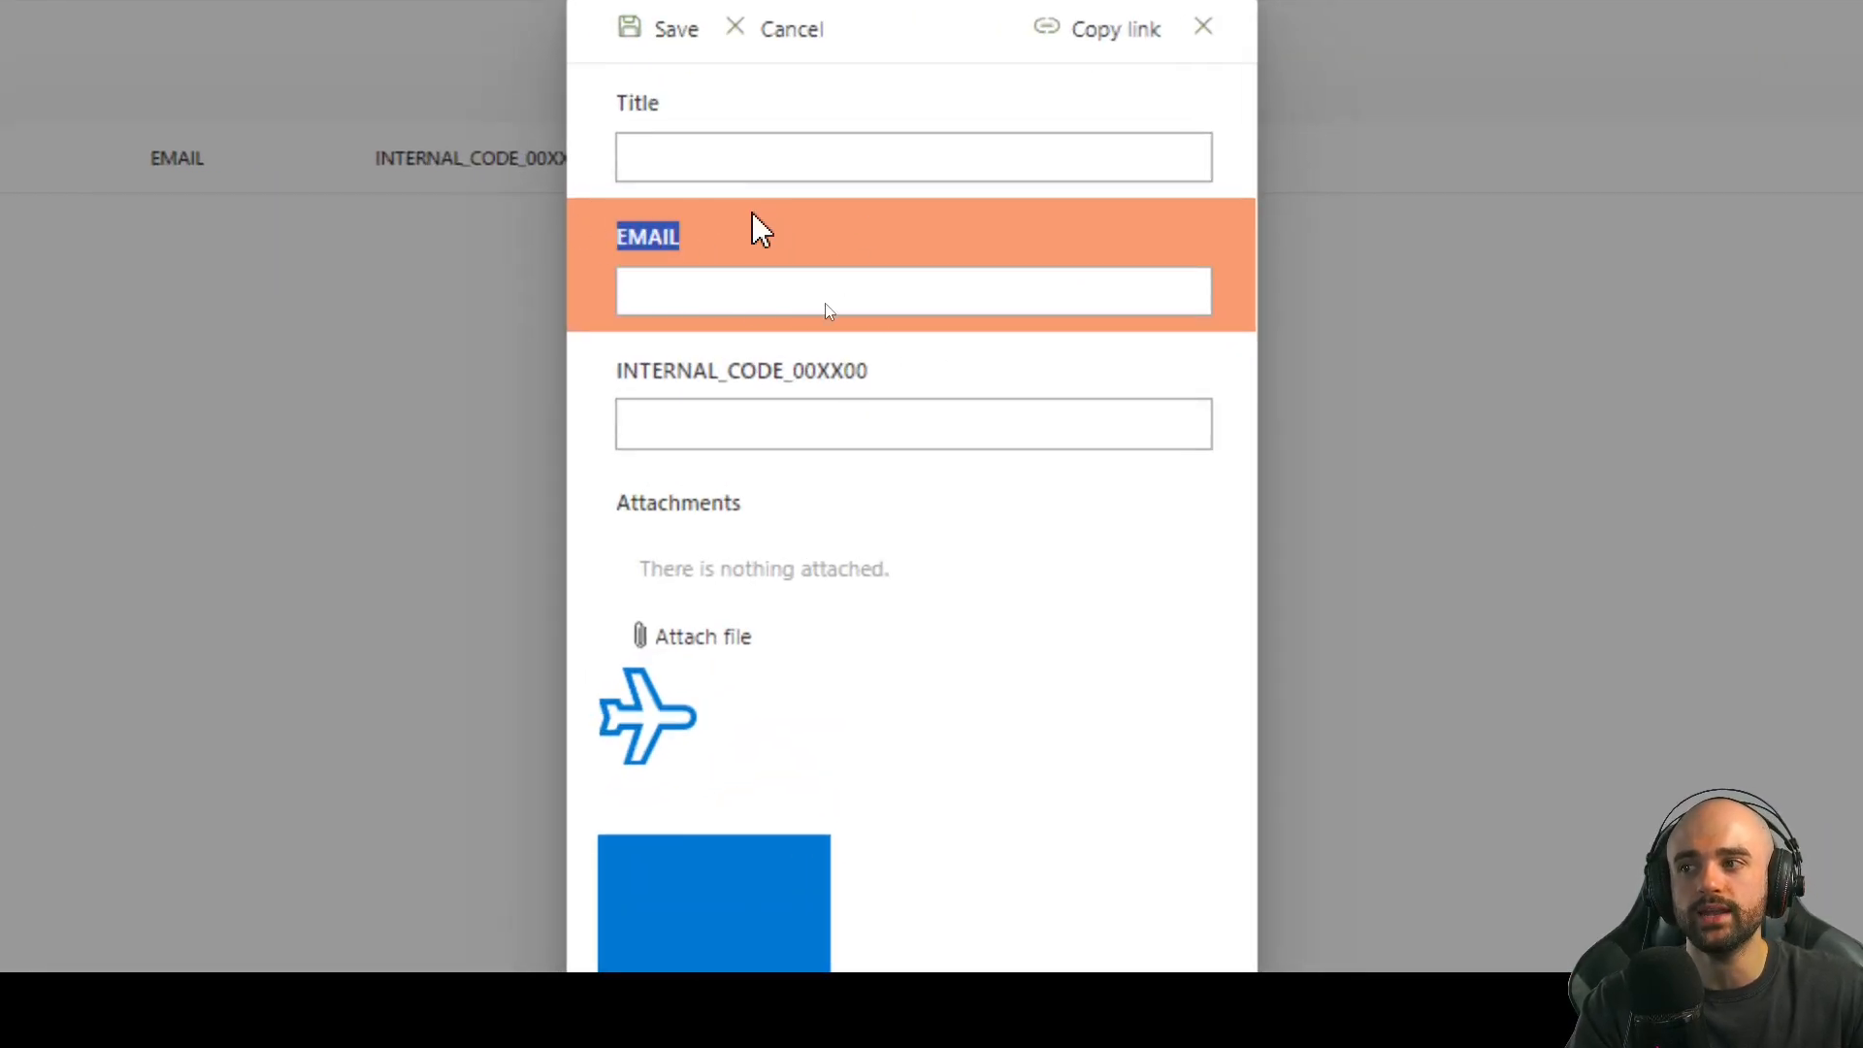
pyautogui.click(688, 289)
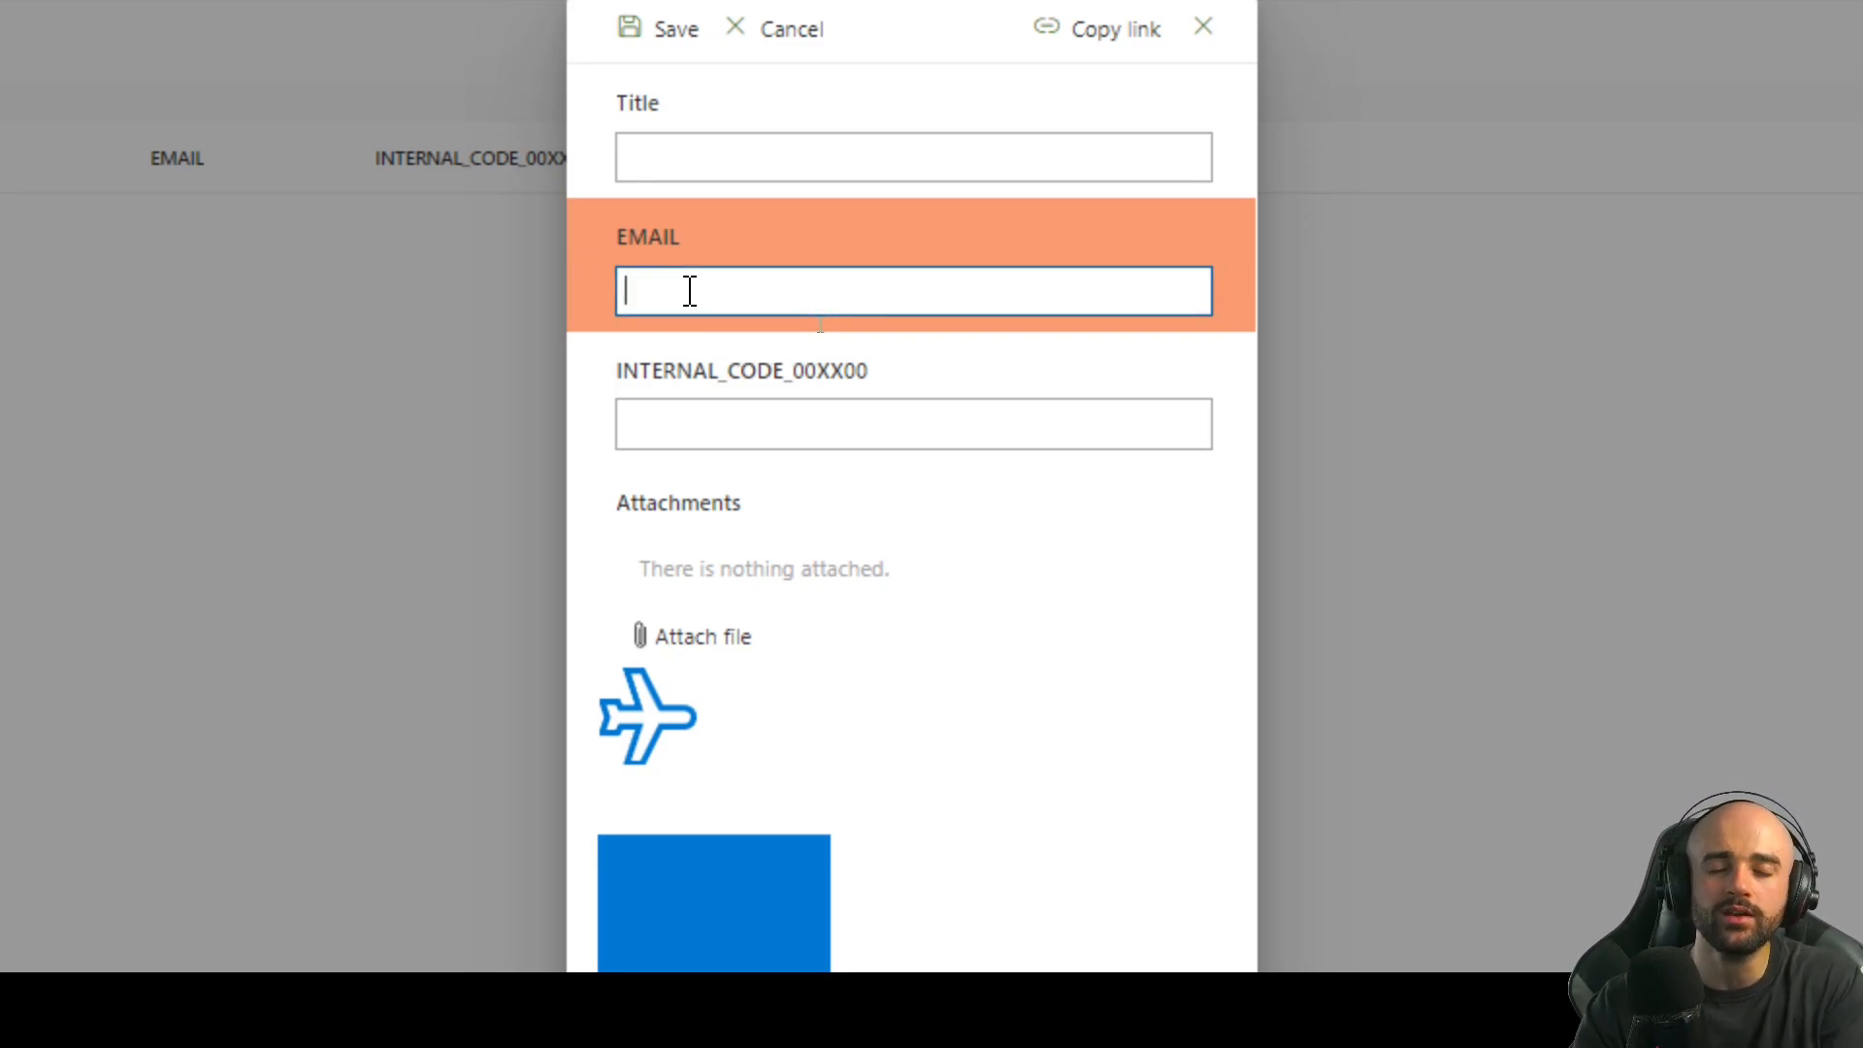
pyautogui.write('ablabla')
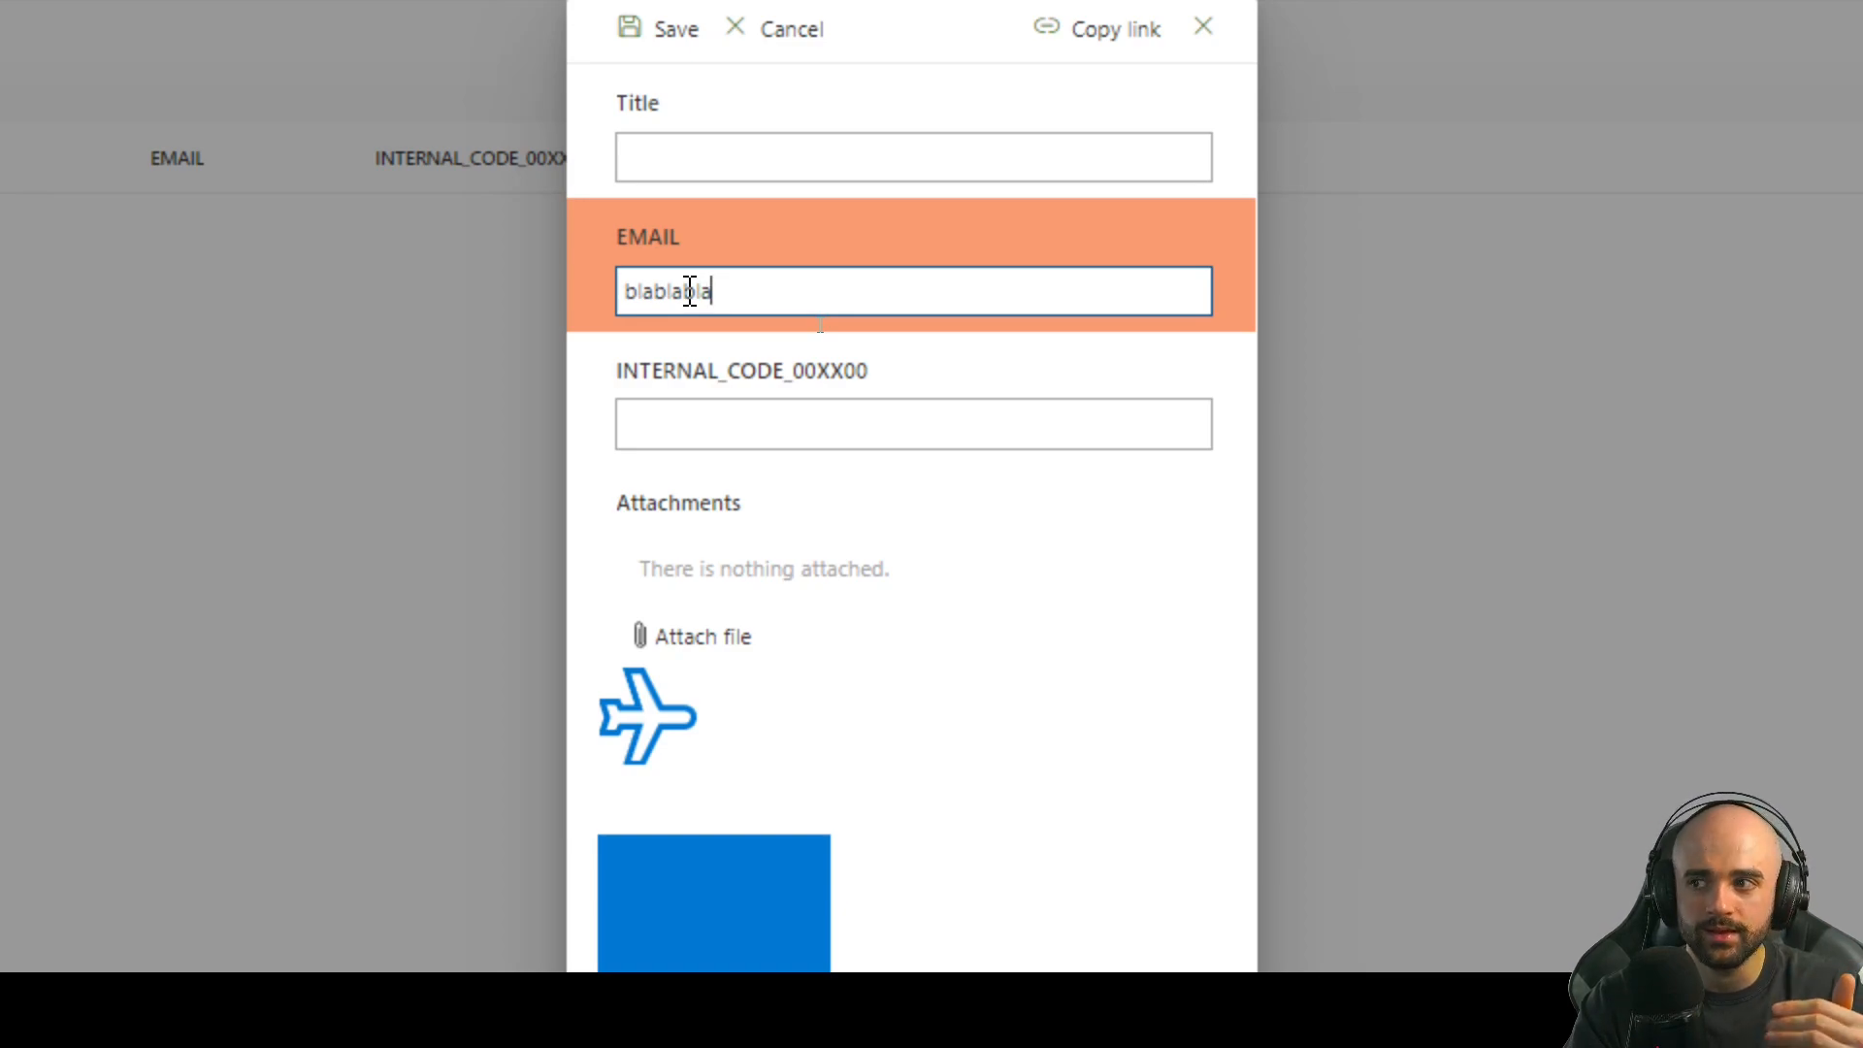
pyautogui.press('Tab')
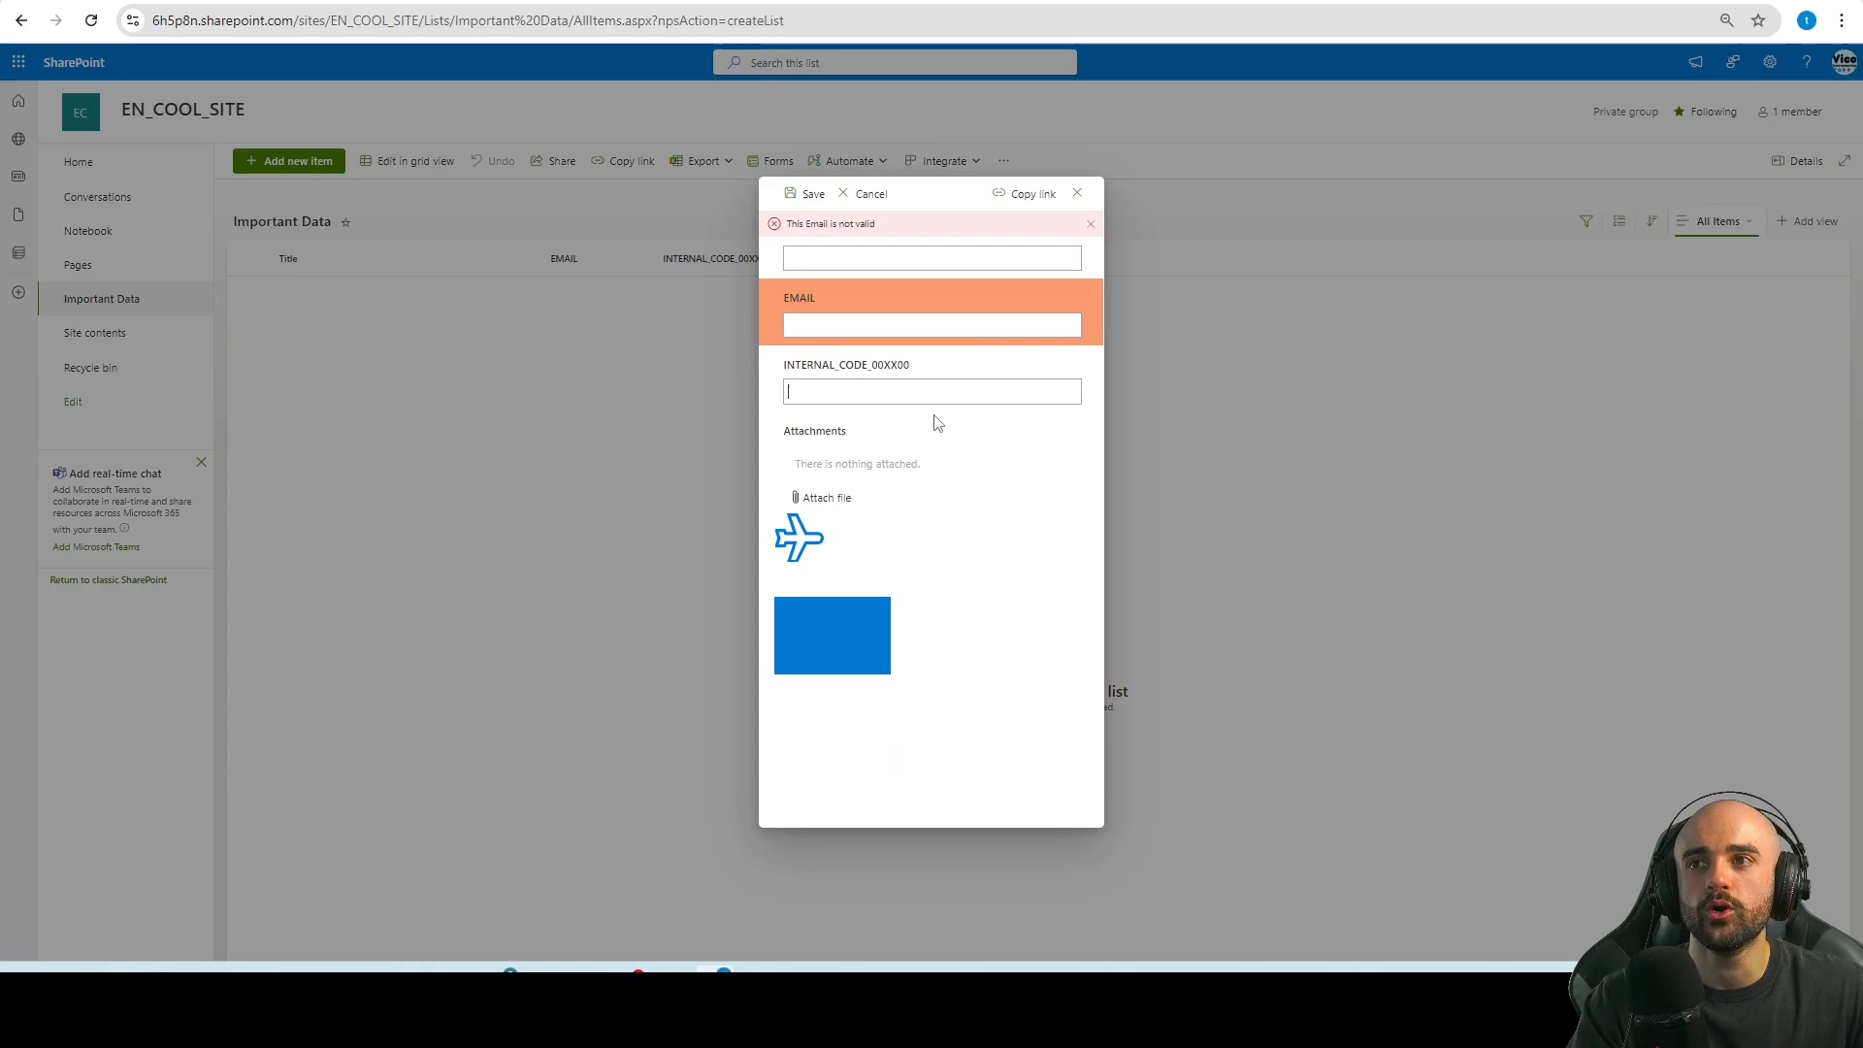
pyautogui.click(1203, 27)
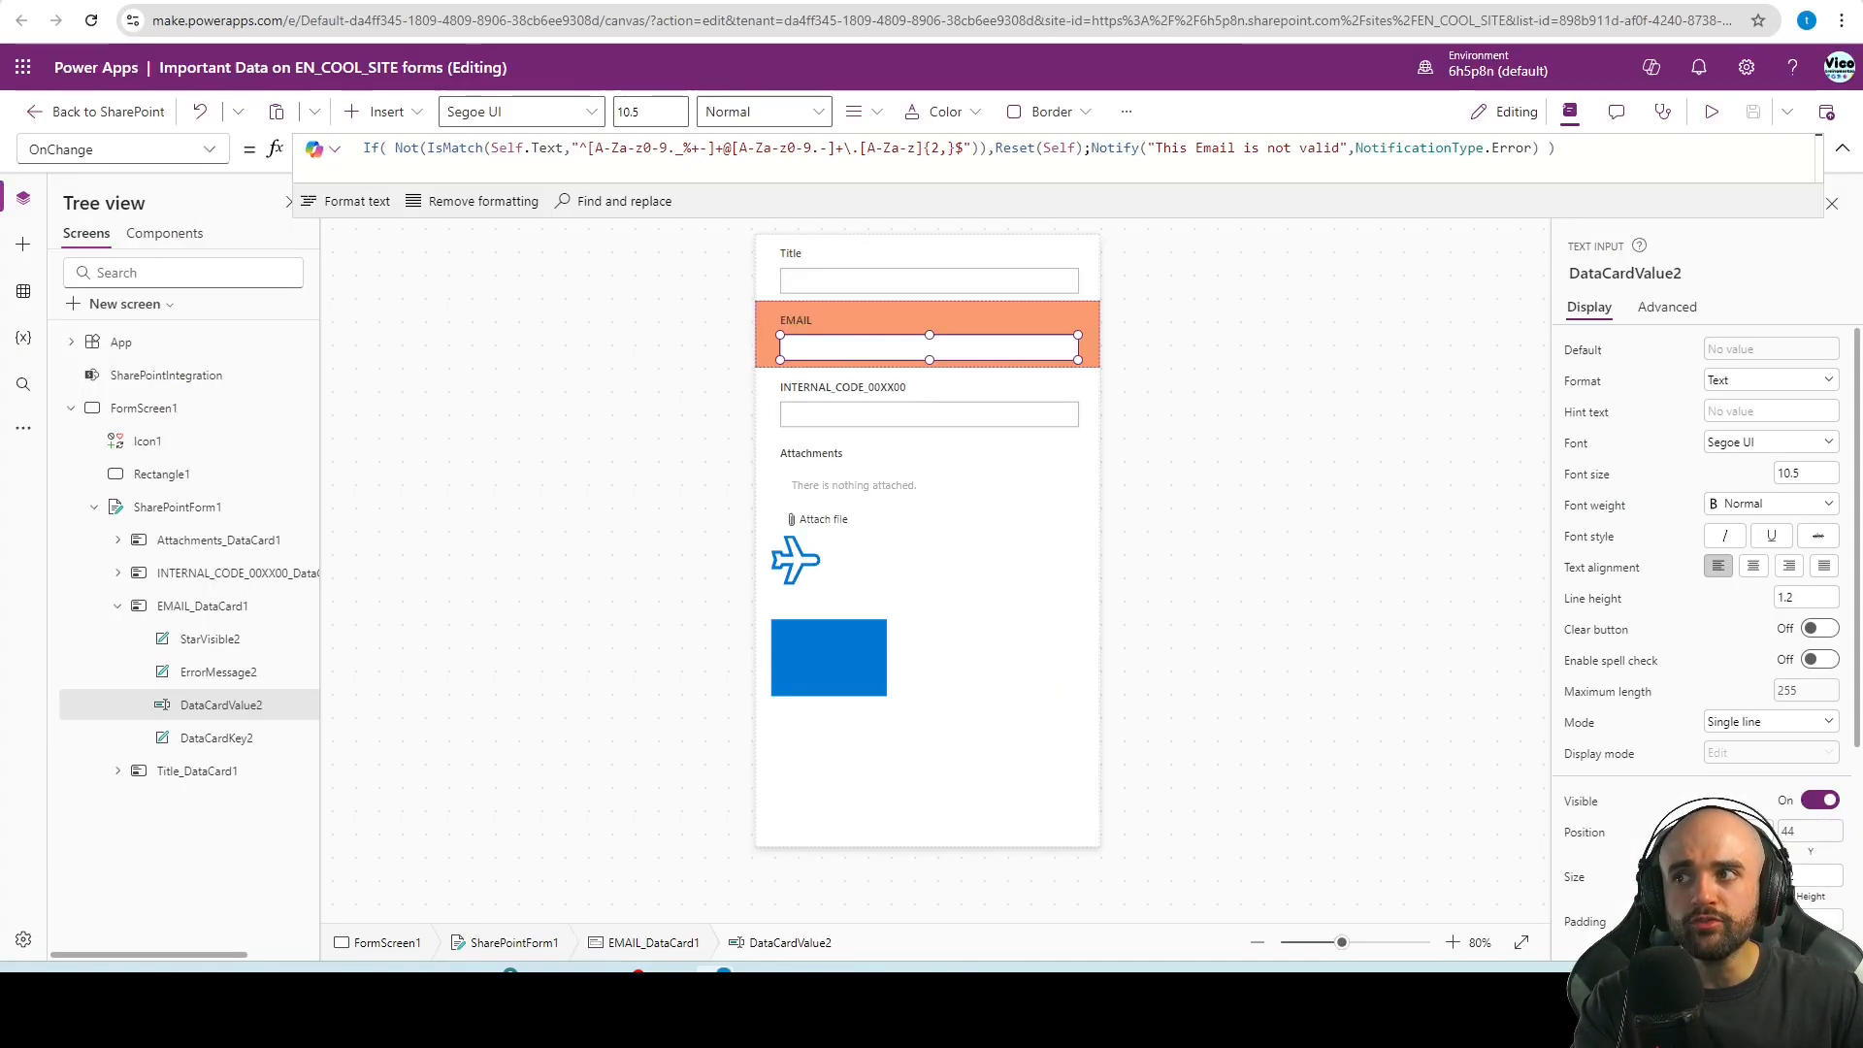
# Back in Power Apps, copy the entire OnChange formula of the EMAIL card's text input
pyautogui.click(937, 418)
pyautogui.click(792, 378)
pyautogui.click(761, 323)
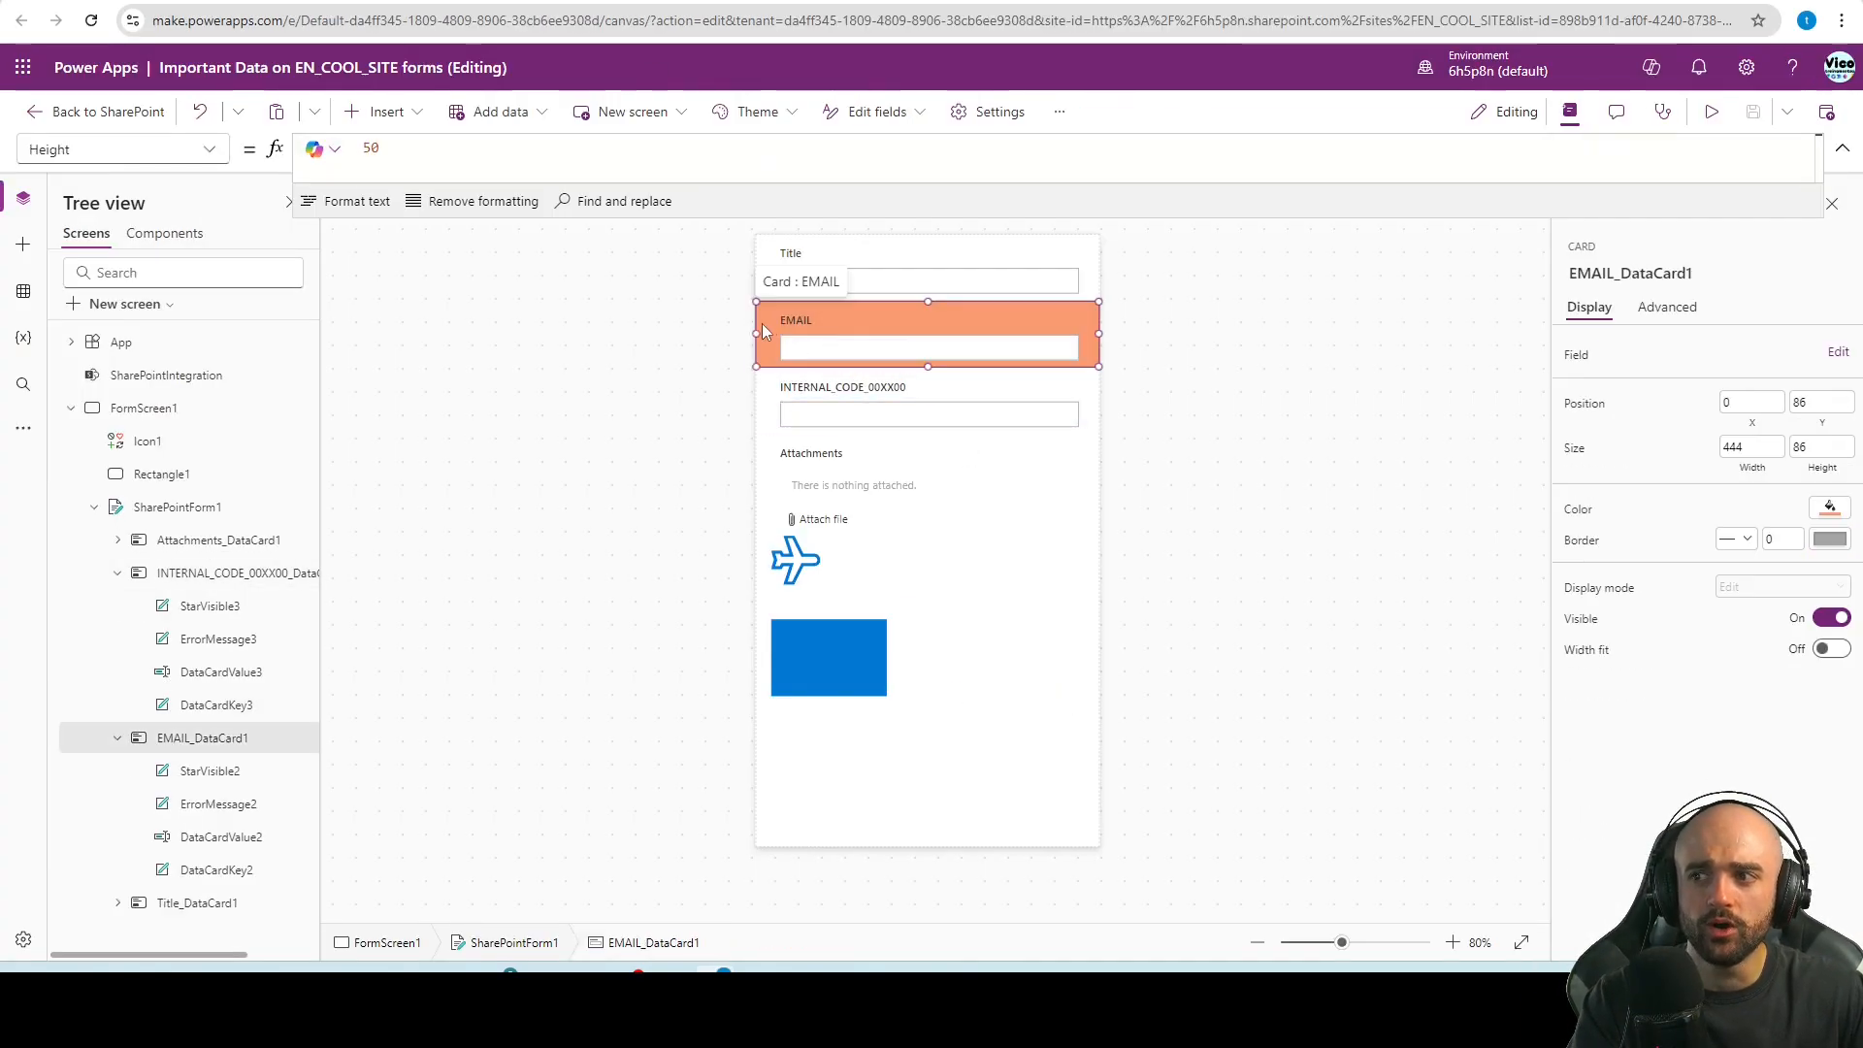
pyautogui.click(807, 347)
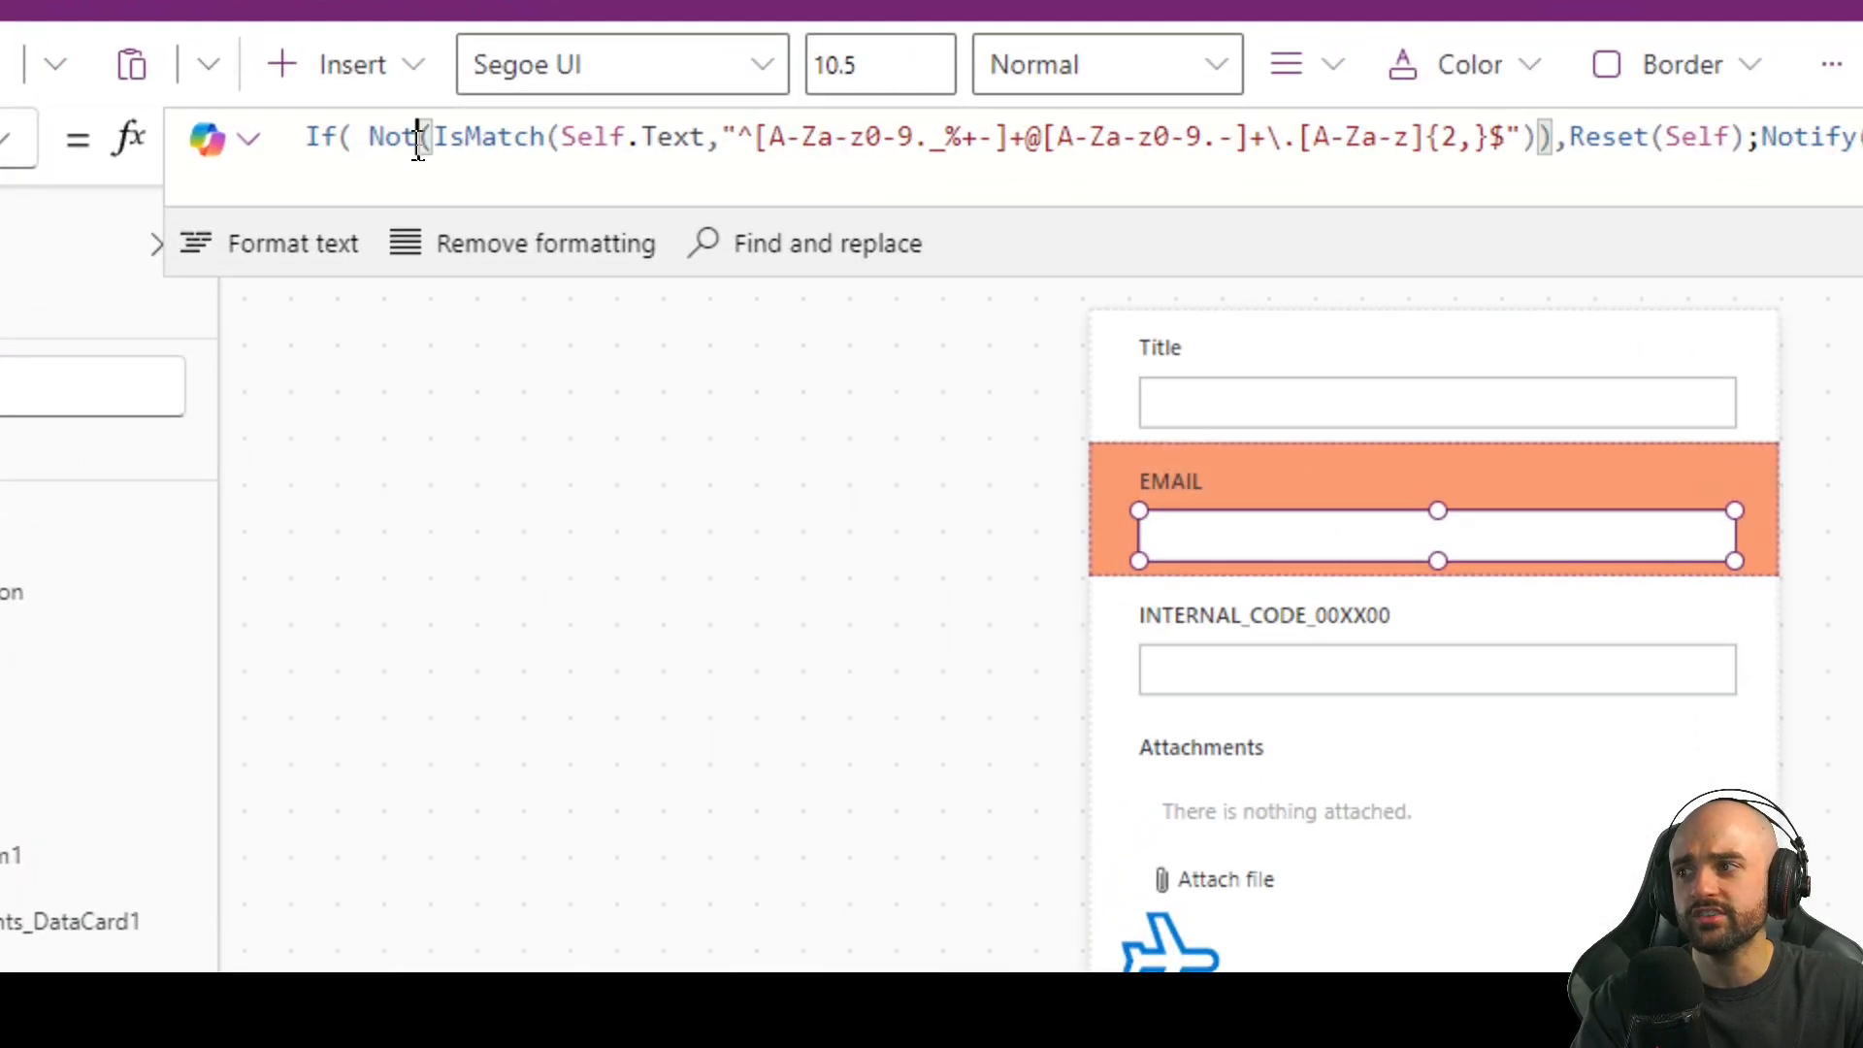
pyautogui.tripleClick(419, 147)
pyautogui.hotkey('ctrl', 'c')
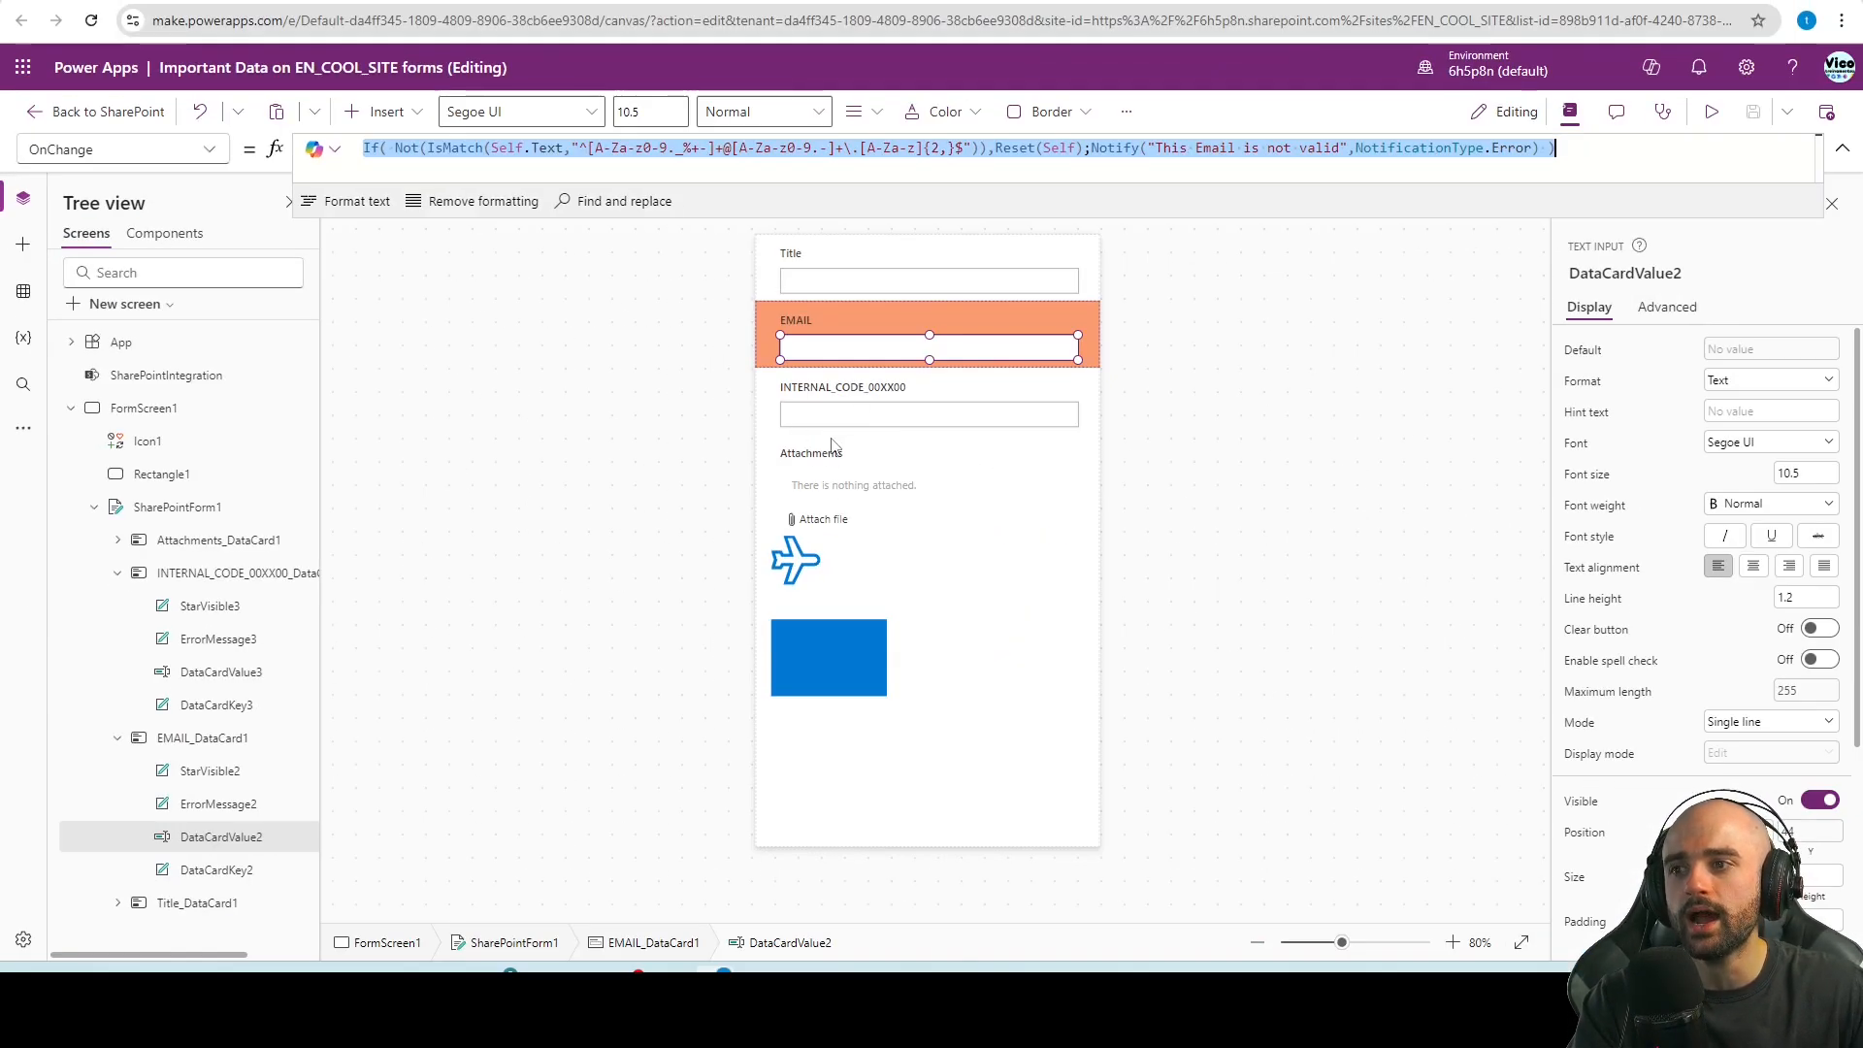
# Select the INTERNAL_CODE_00XX00 card's text input and show its OnChange property for editing
pyautogui.click(1804, 719)
pyautogui.click(1815, 703)
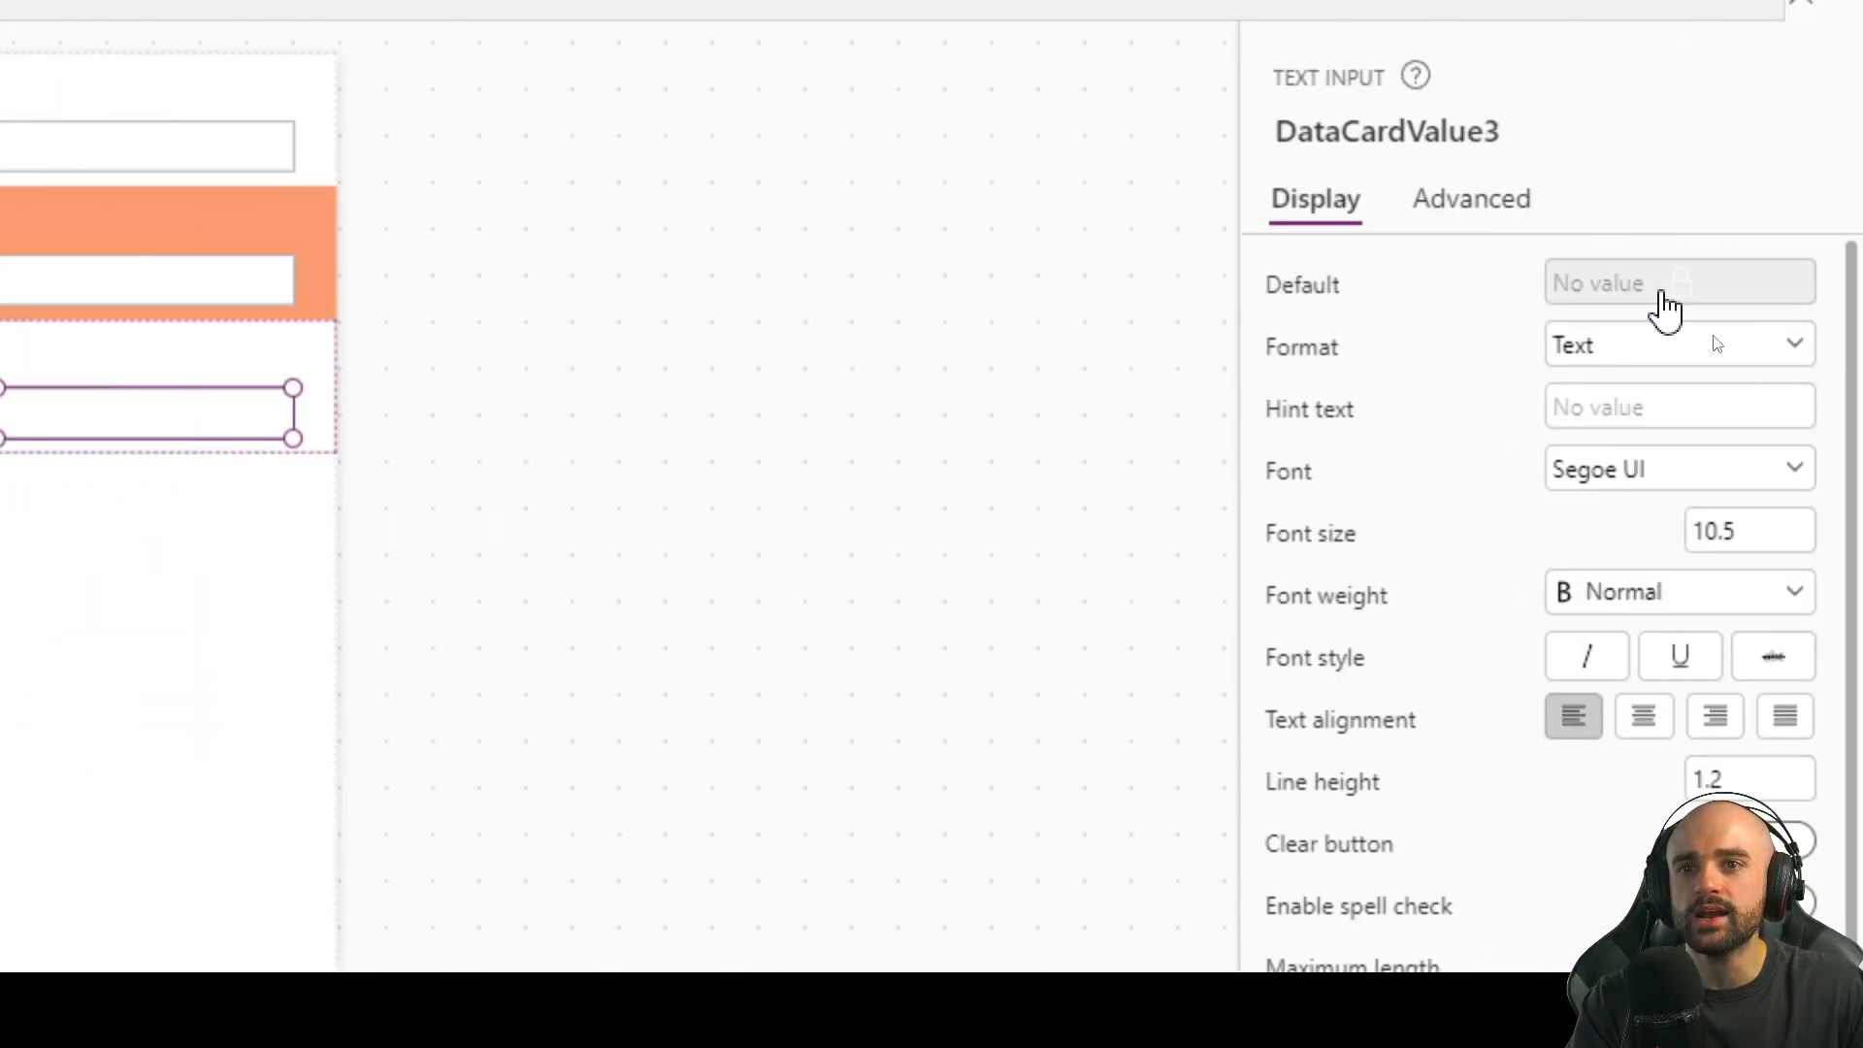
pyautogui.click(1667, 306)
pyautogui.click(1517, 264)
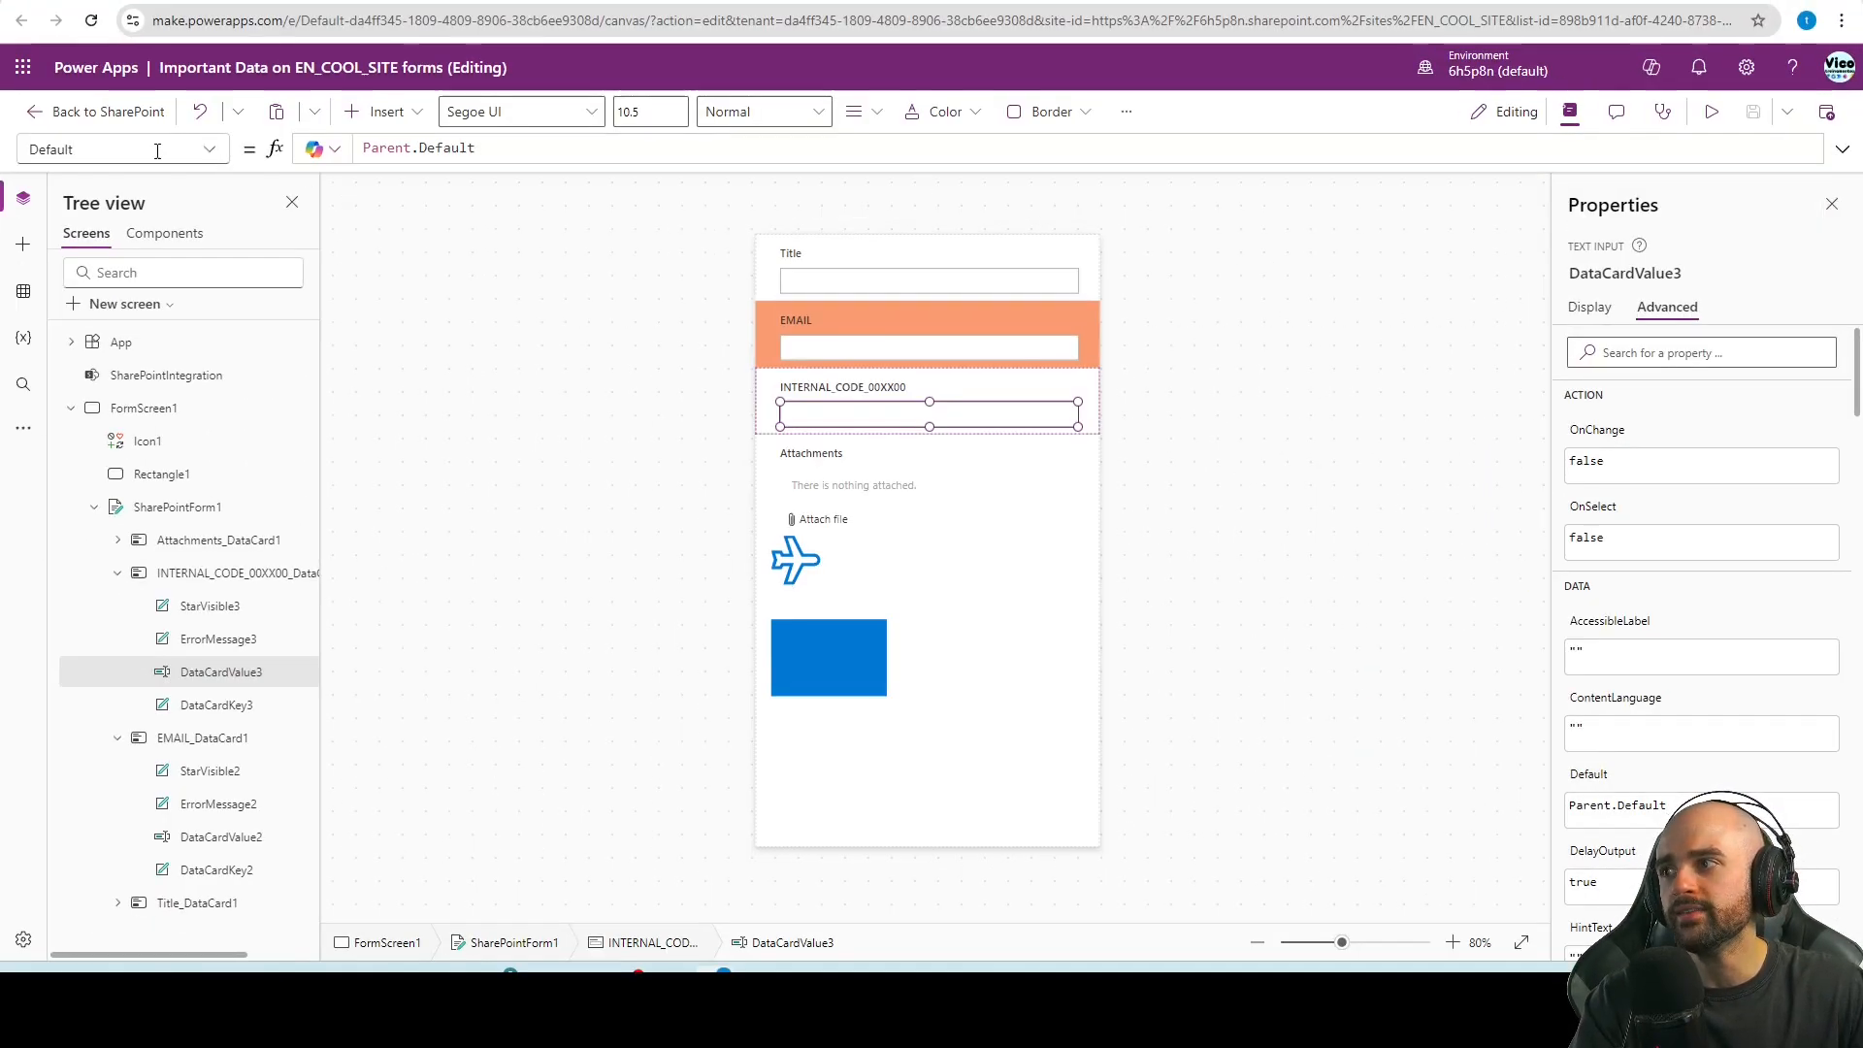
pyautogui.click(139, 149)
pyautogui.write('OnC')
pyautogui.press('Return')
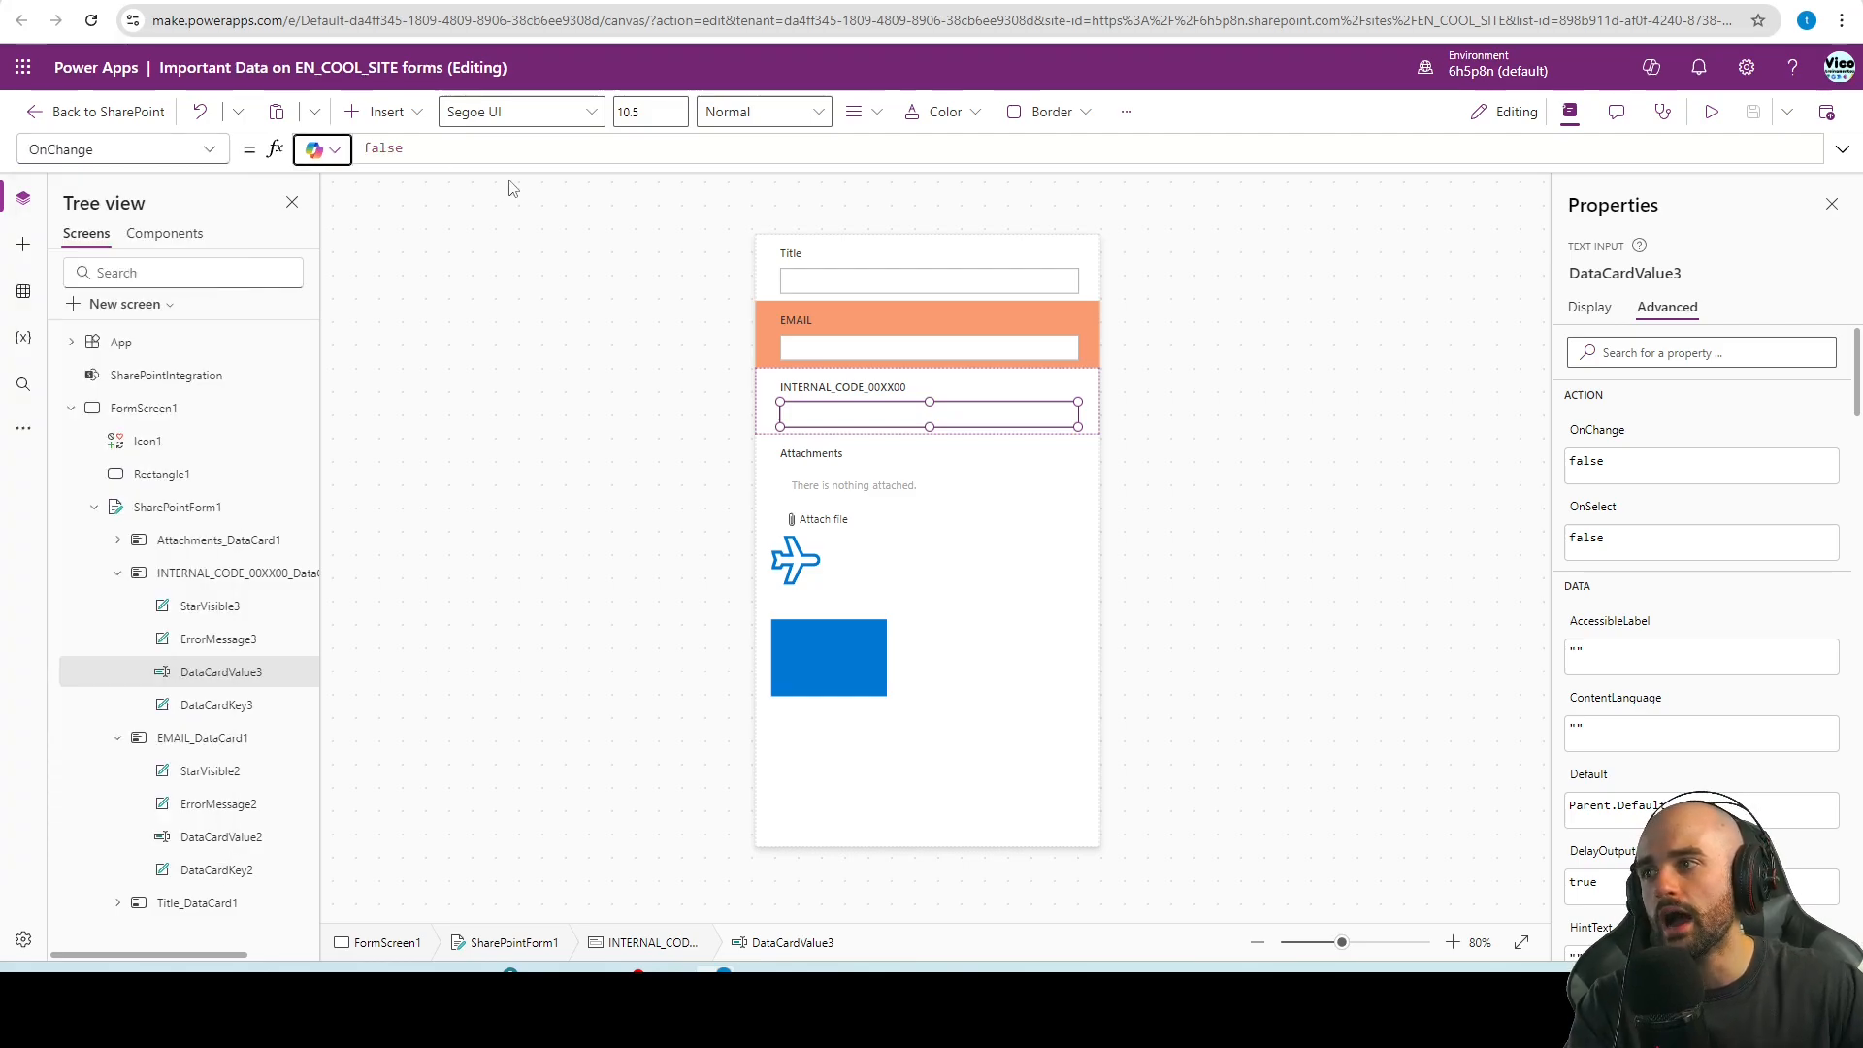
# Replace the OnChange value with the copied email formula and delete the email regex from its IsMatch call
pyautogui.click(490, 155)
pyautogui.hotkey('ctrl', 'a')
pyautogui.hotkey('ctrl', 'v')
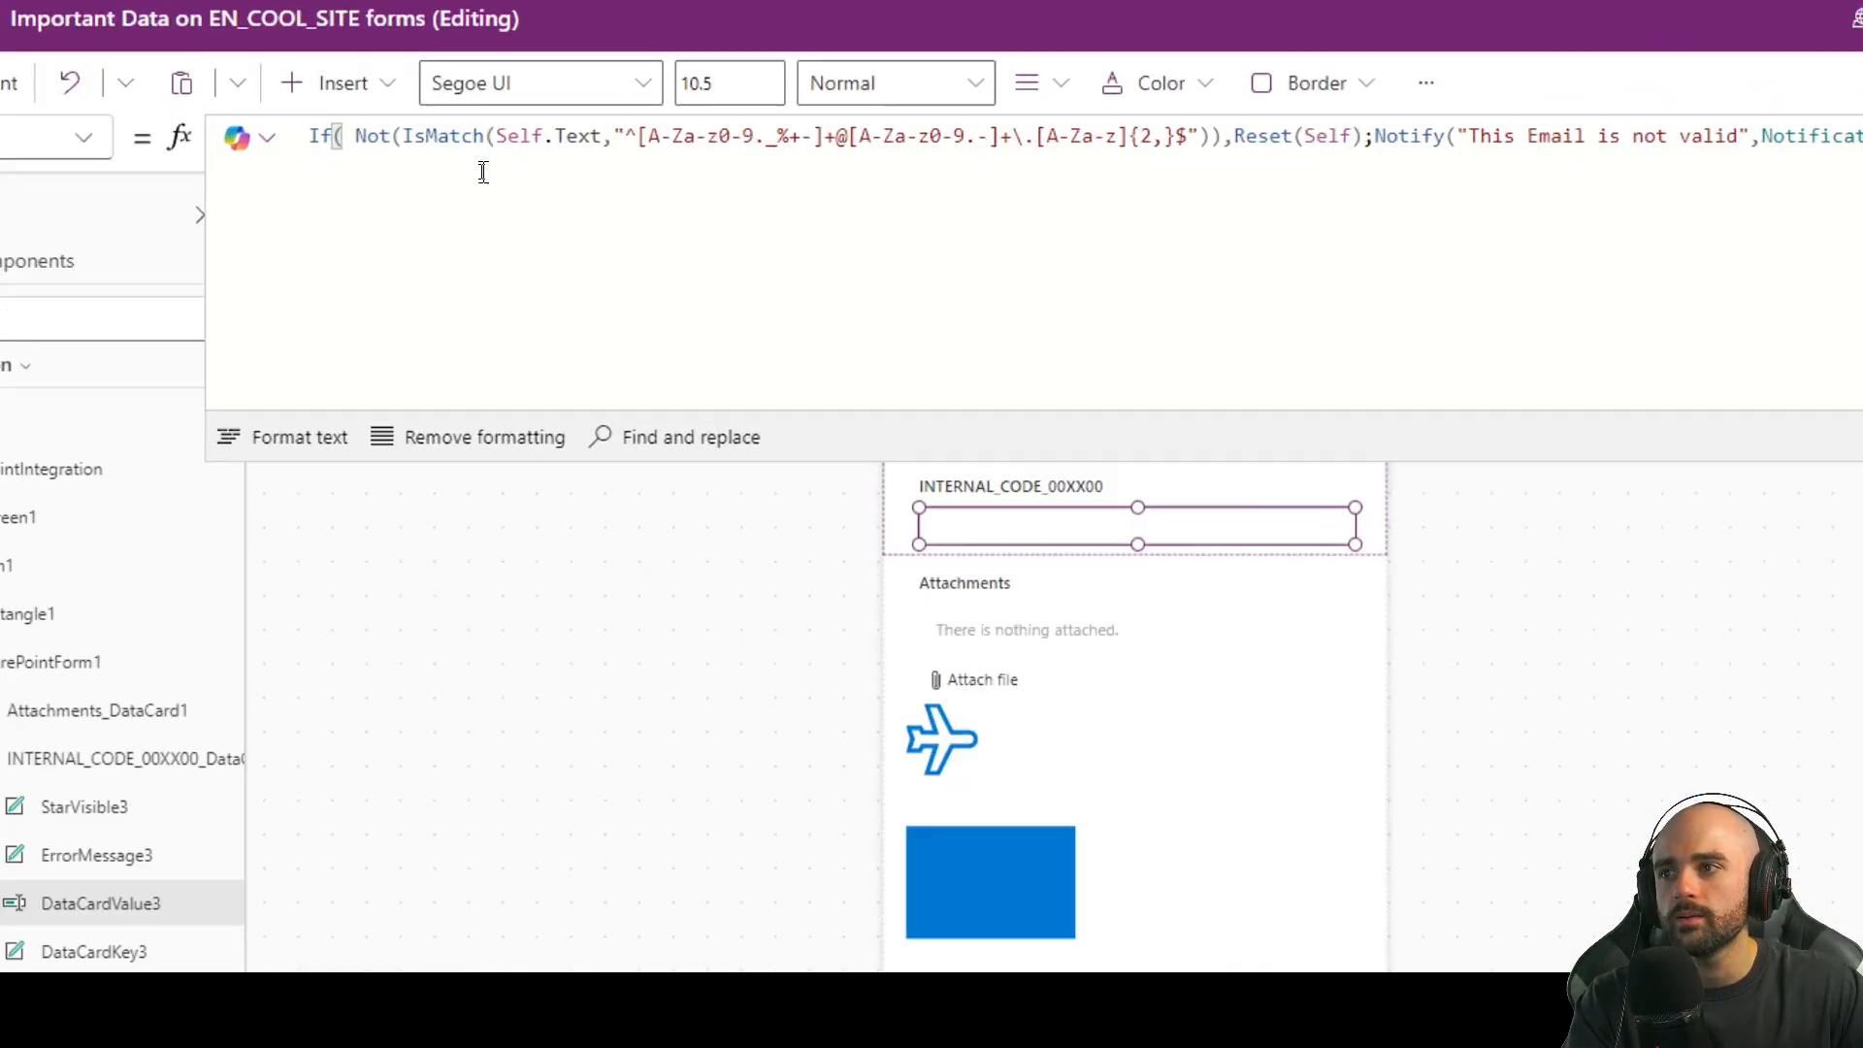
pyautogui.moveTo(675, 130); pyautogui.dragTo(1471, 123)
pyautogui.press('Delete')
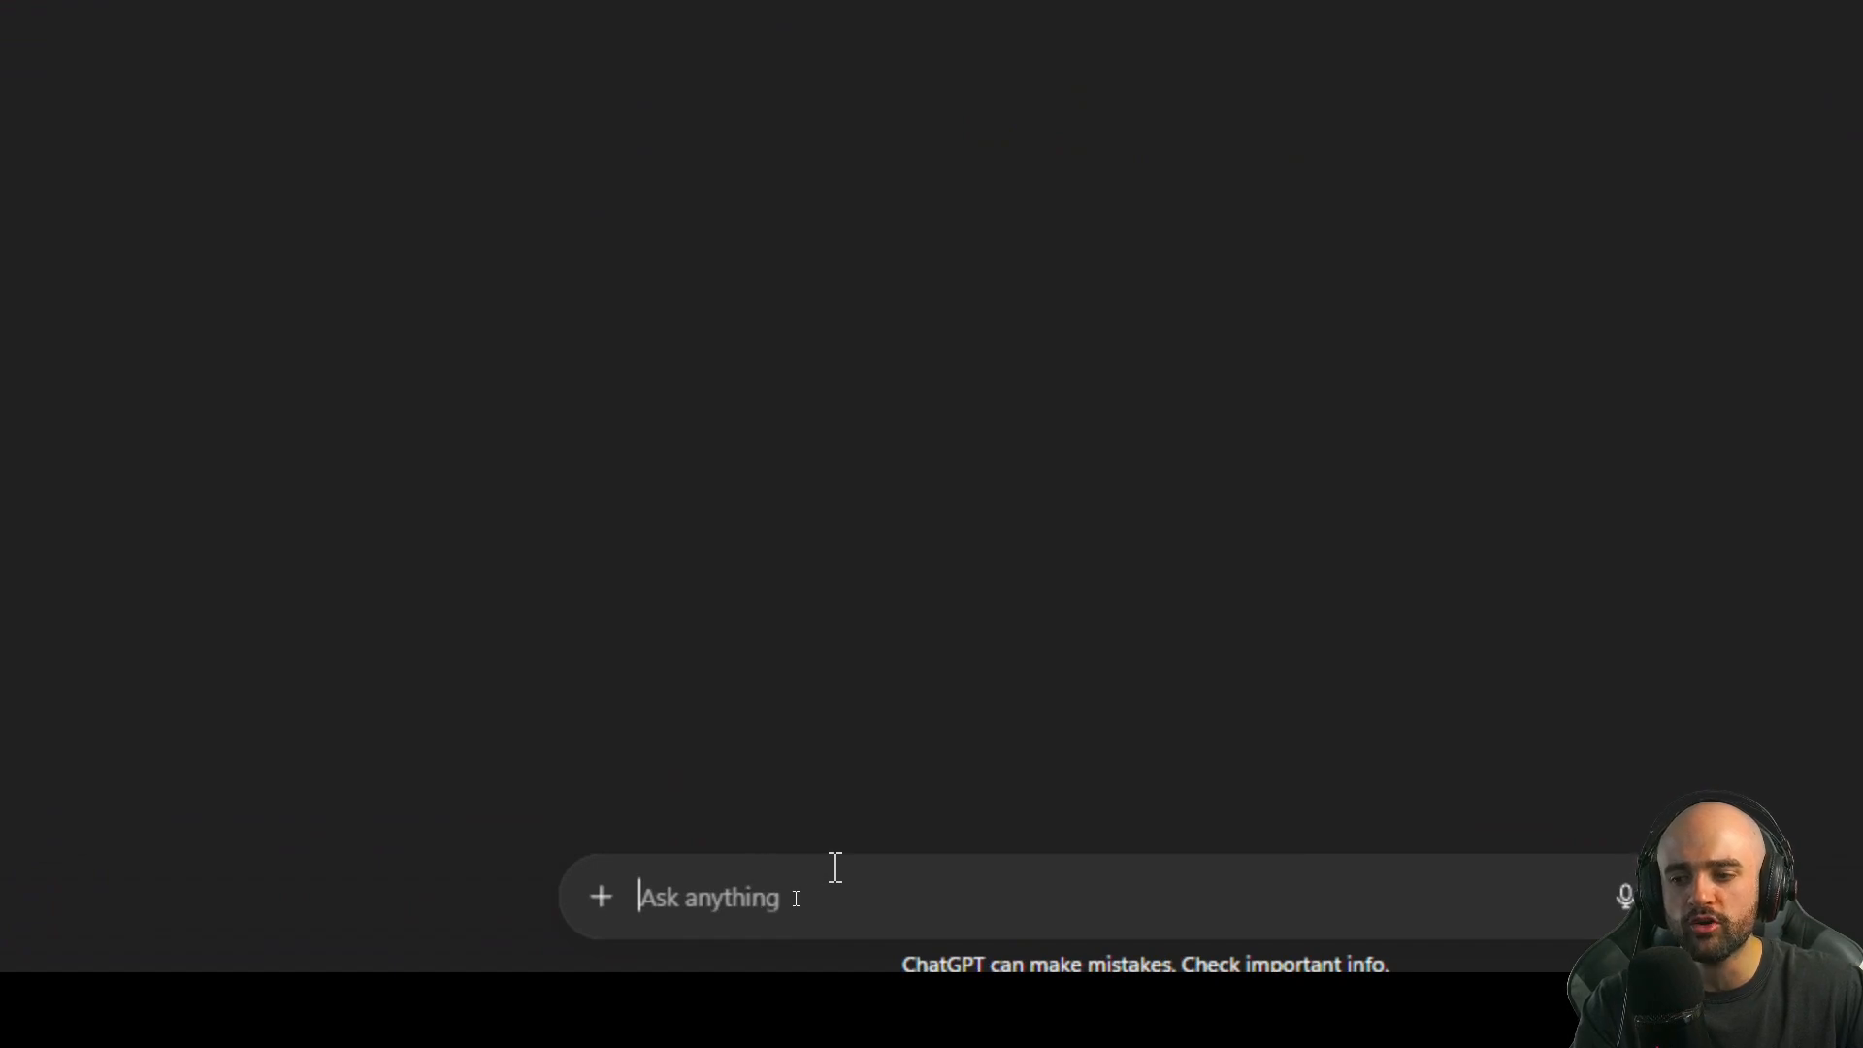
# Switch to ChatGPT and submit the two-line prompt "I want a regex like that", "Digit Digit Character Character digit Digit"
pyautogui.write('I')
pyautogui.press('BackSpace')
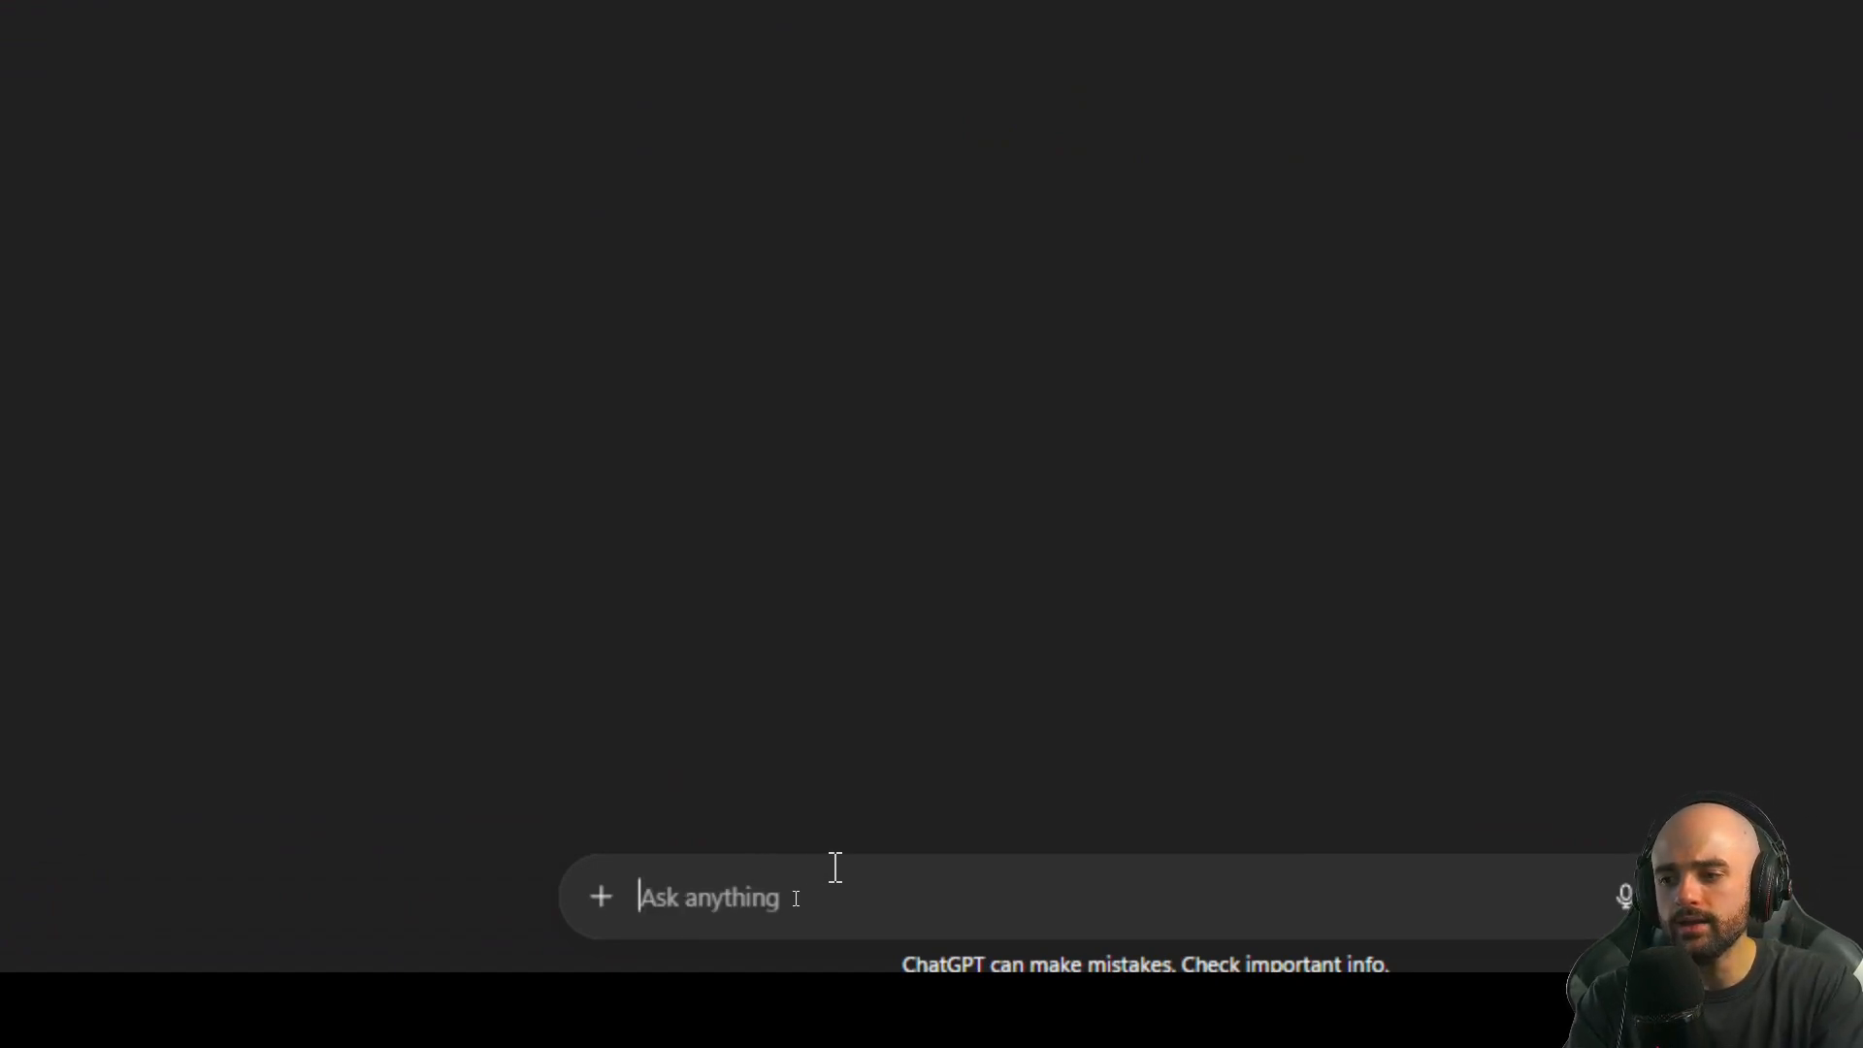
pyautogui.write('I want a regex like d')
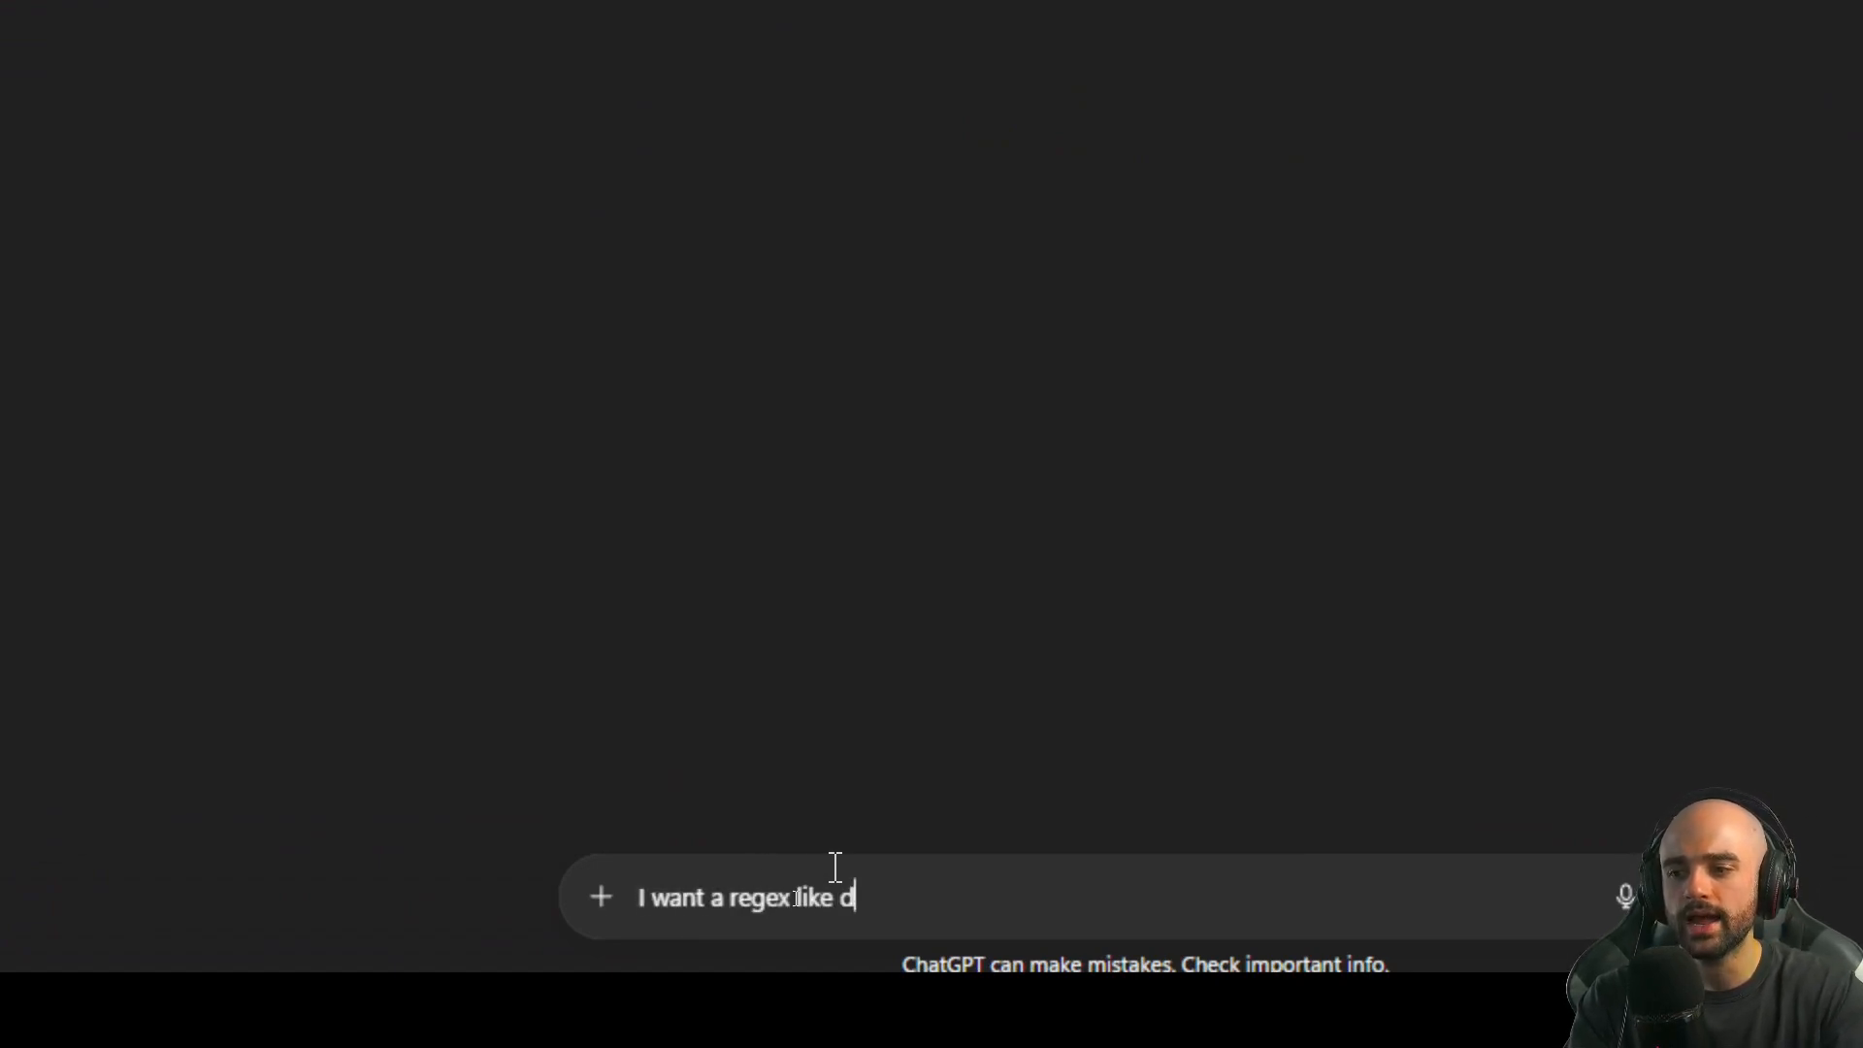
pyautogui.press('BackSpace')
pyautogui.write('that')
pyautogui.hotkey('shift', 'Return')
pyautogui.write('D')
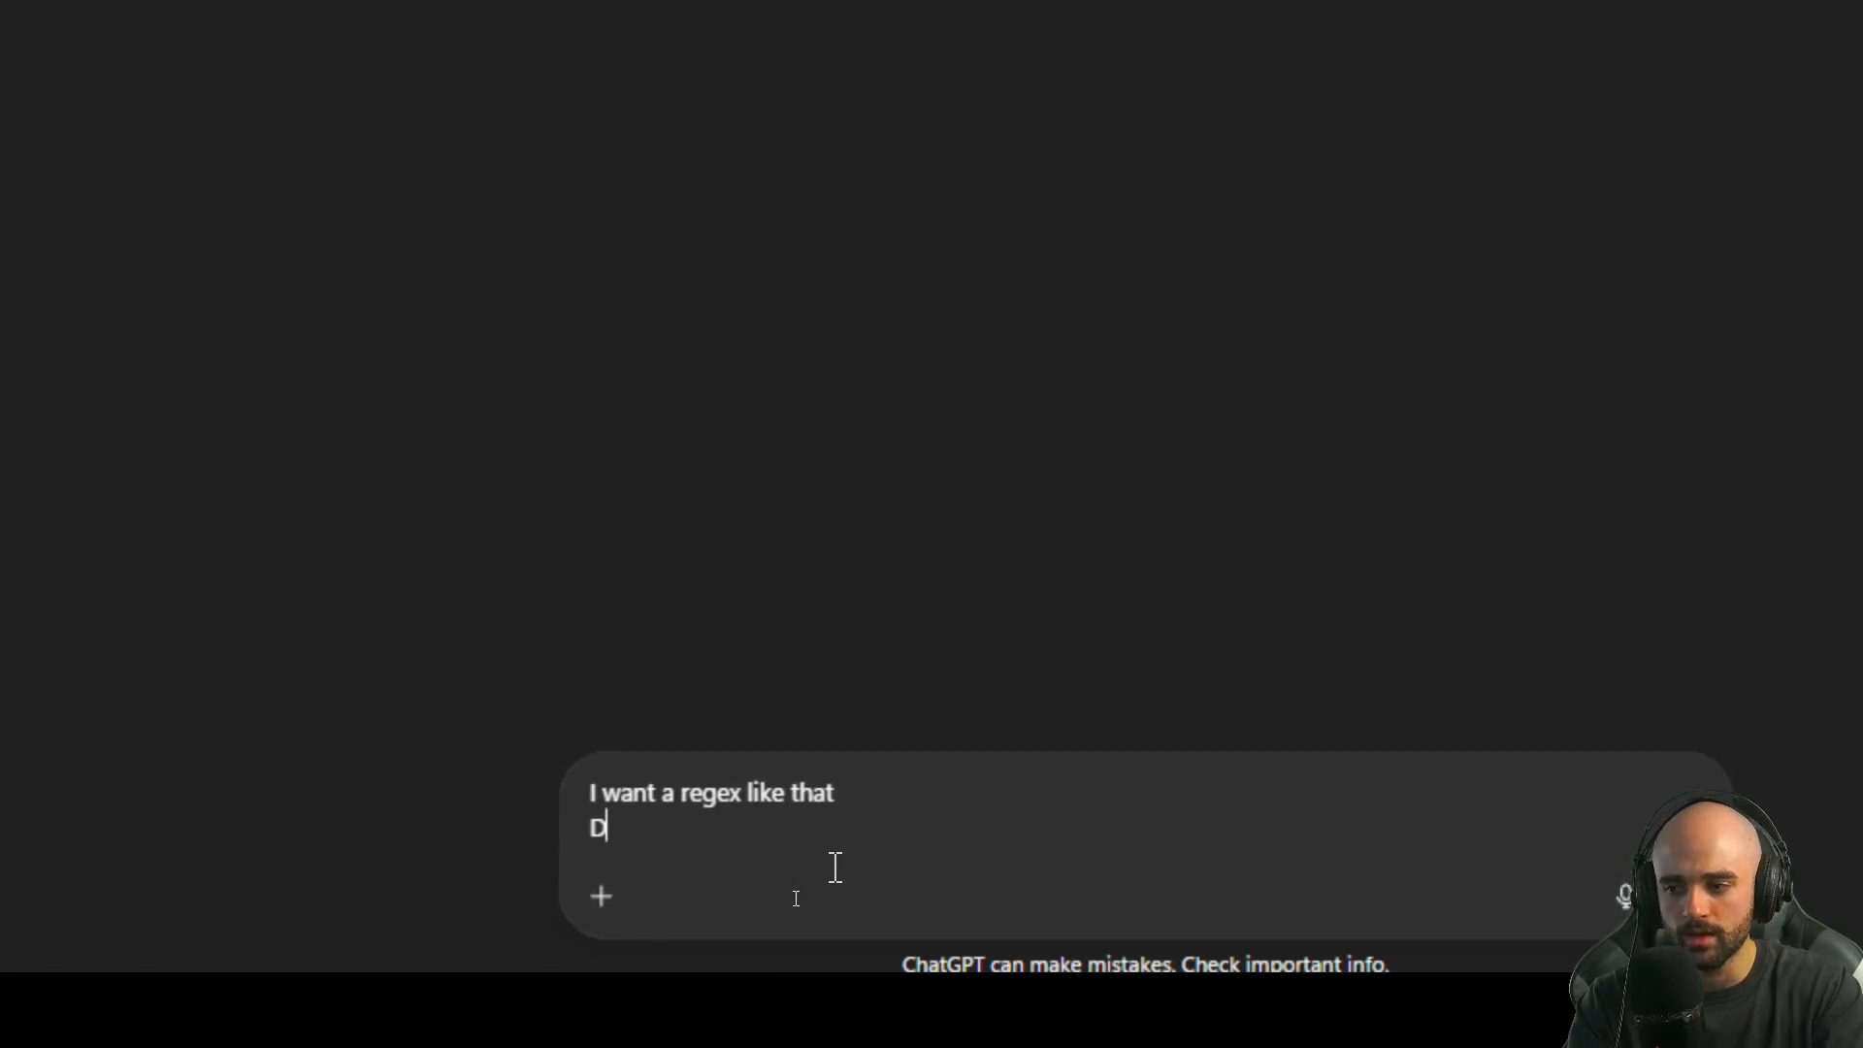
pyautogui.write('igit Digit Cha')
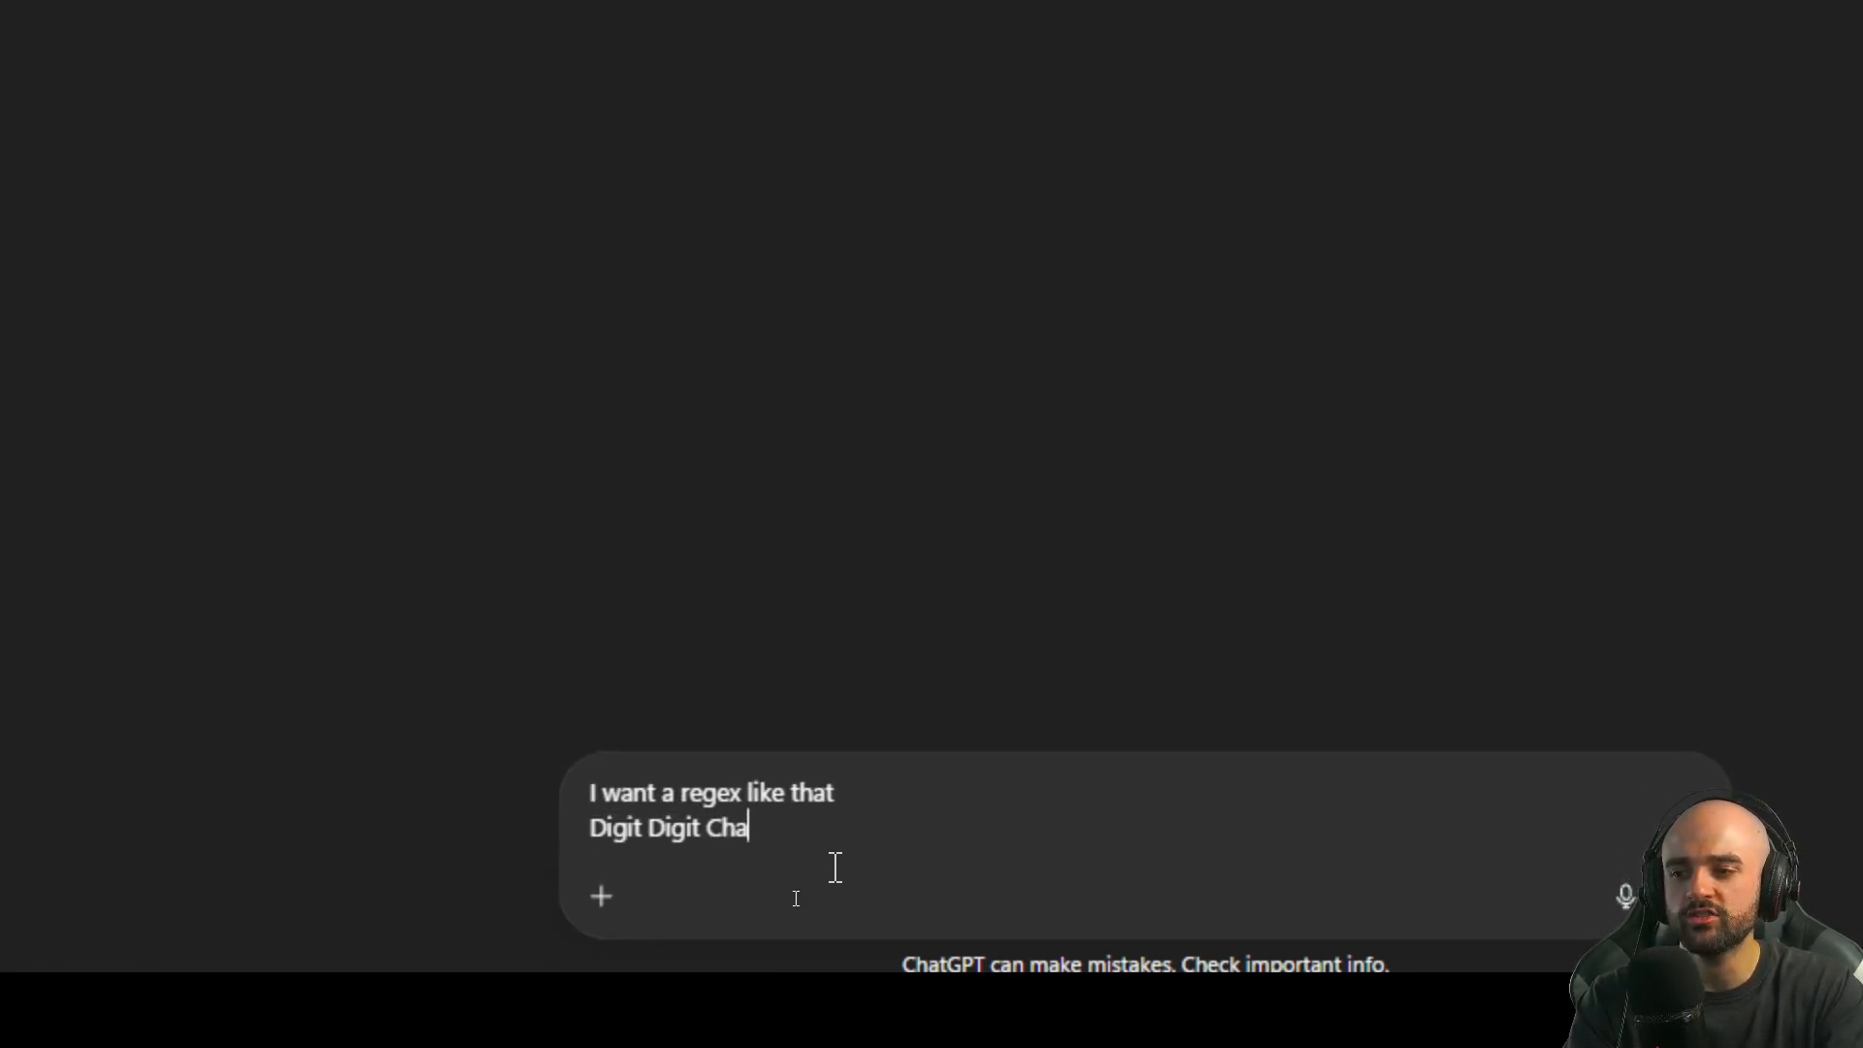
pyautogui.write('racter Character')
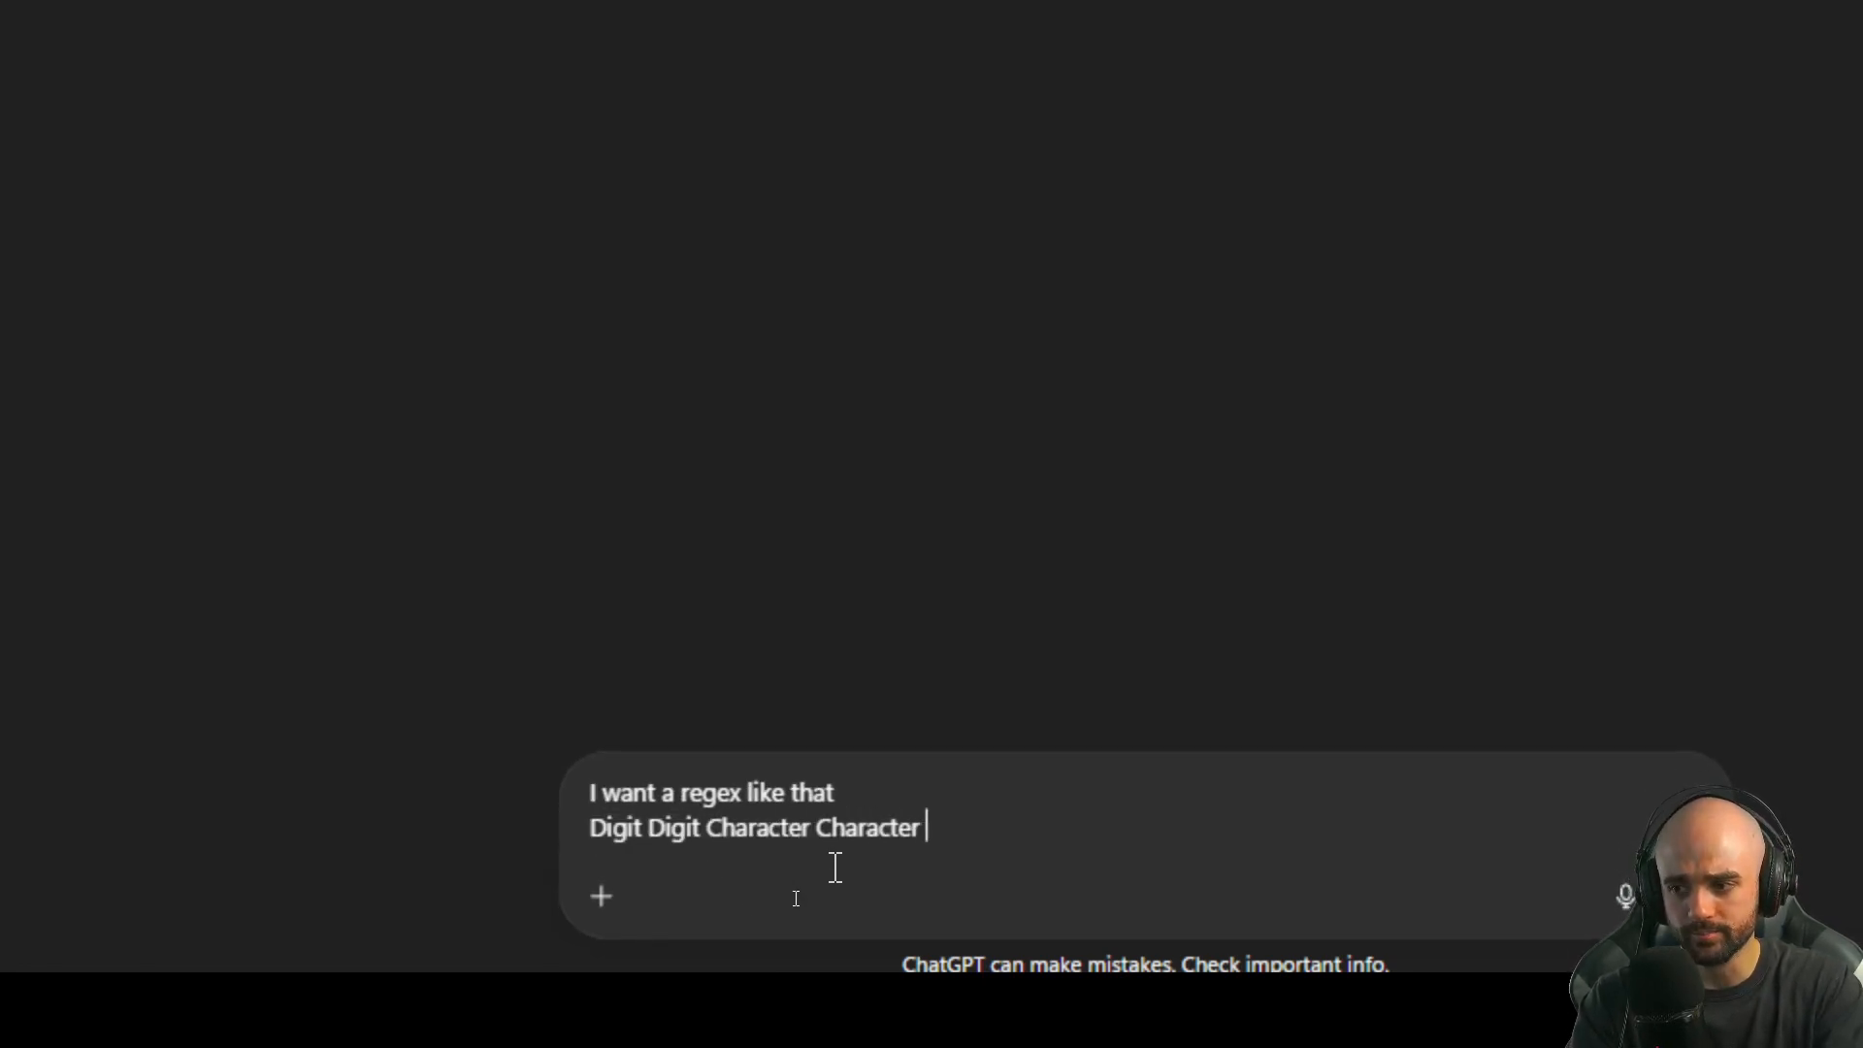
pyautogui.write(' digit Digit')
pyautogui.press('Return')
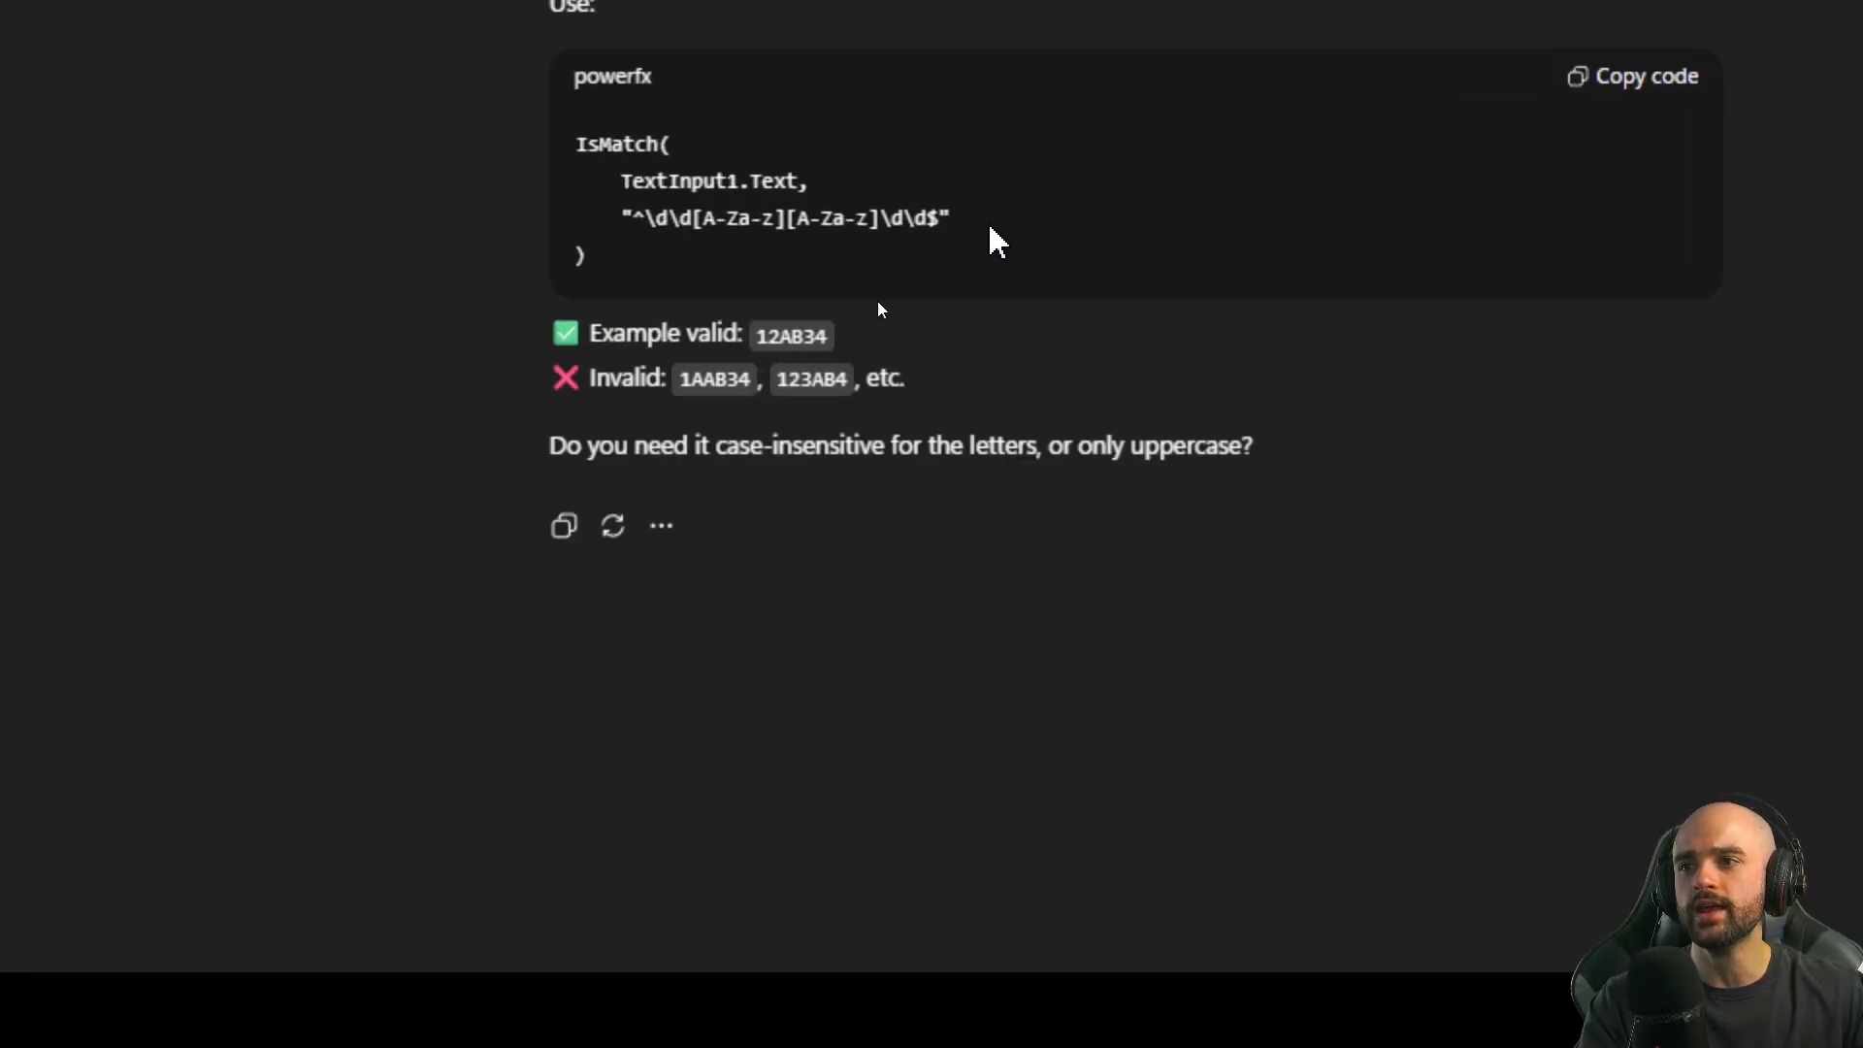
# Copy the regex "^\d\d[A-Za-z][A-Za-z]\d\d$" from ChatGPT and paste it into the IsMatch call of the internal code formula in Power Apps
pyautogui.moveTo(989, 229); pyautogui.dragTo(617, 221)
pyautogui.hotkey('ctrl', 'c')
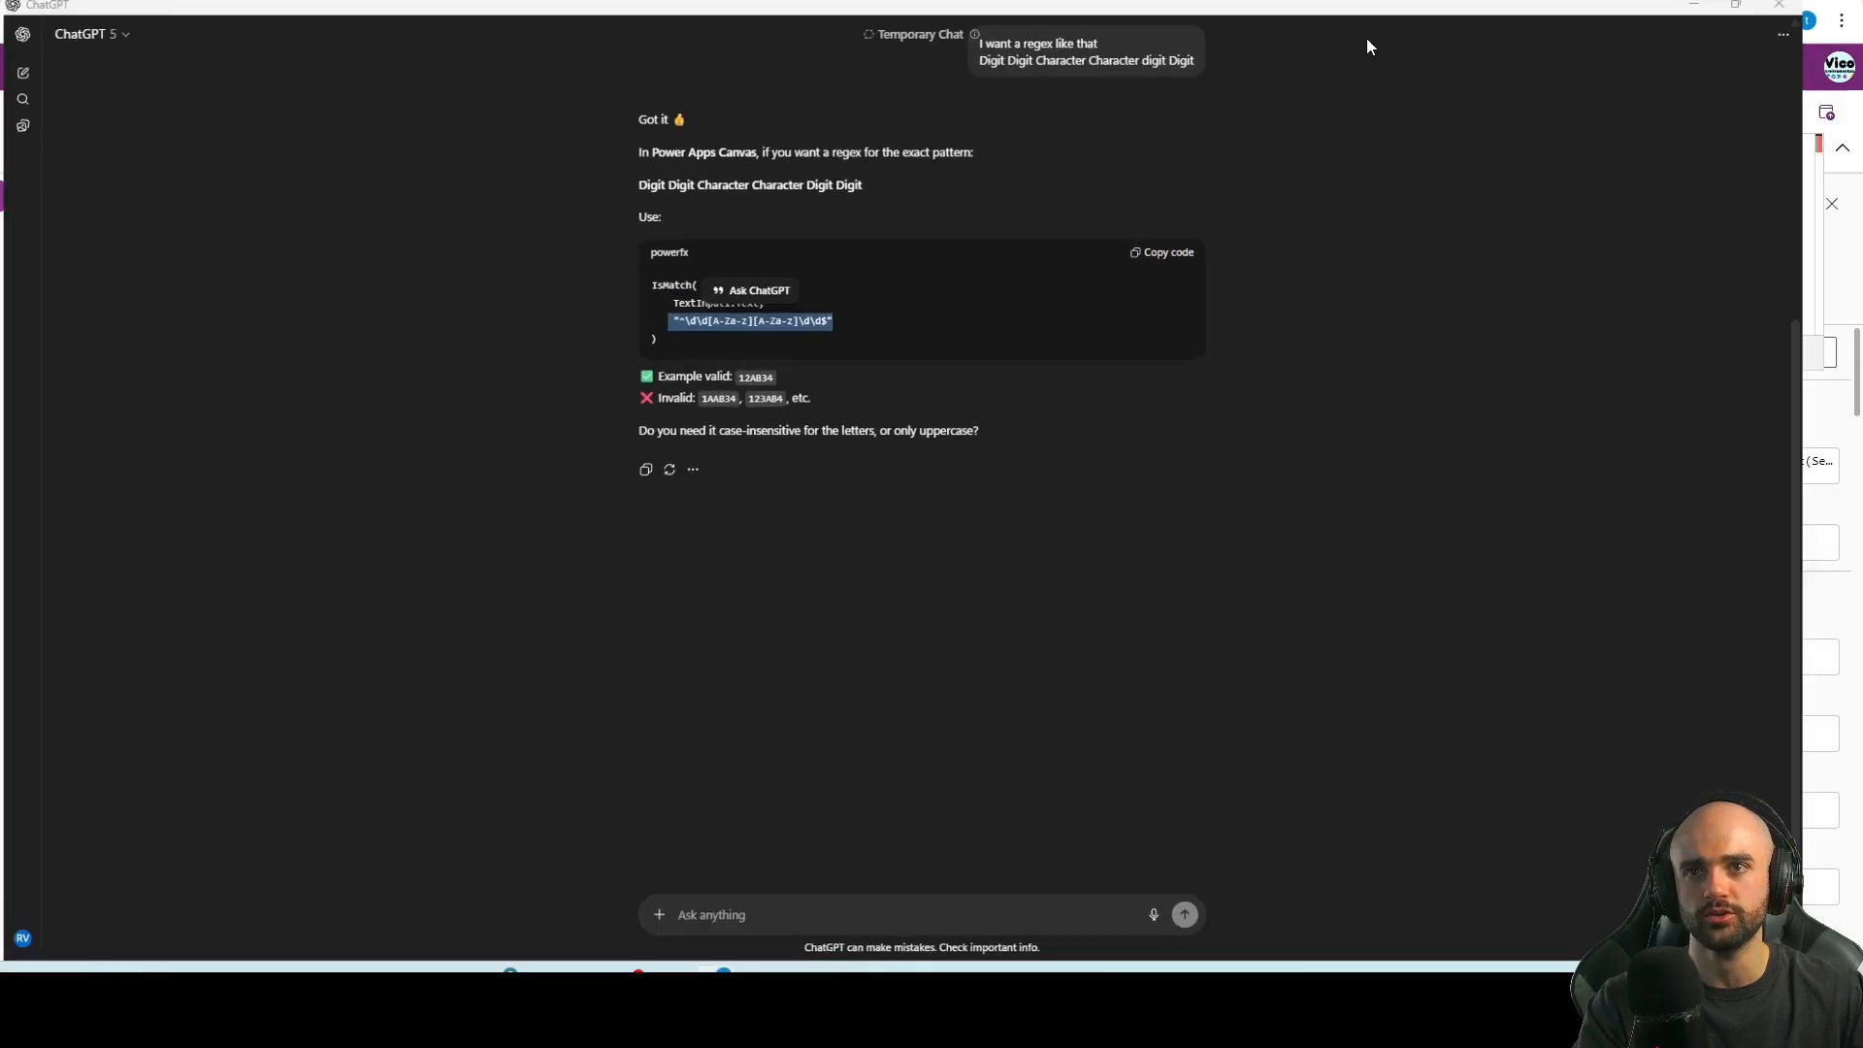
pyautogui.hotkey('alt', 'Tab')
pyautogui.hotkey('ctrl', 'v')
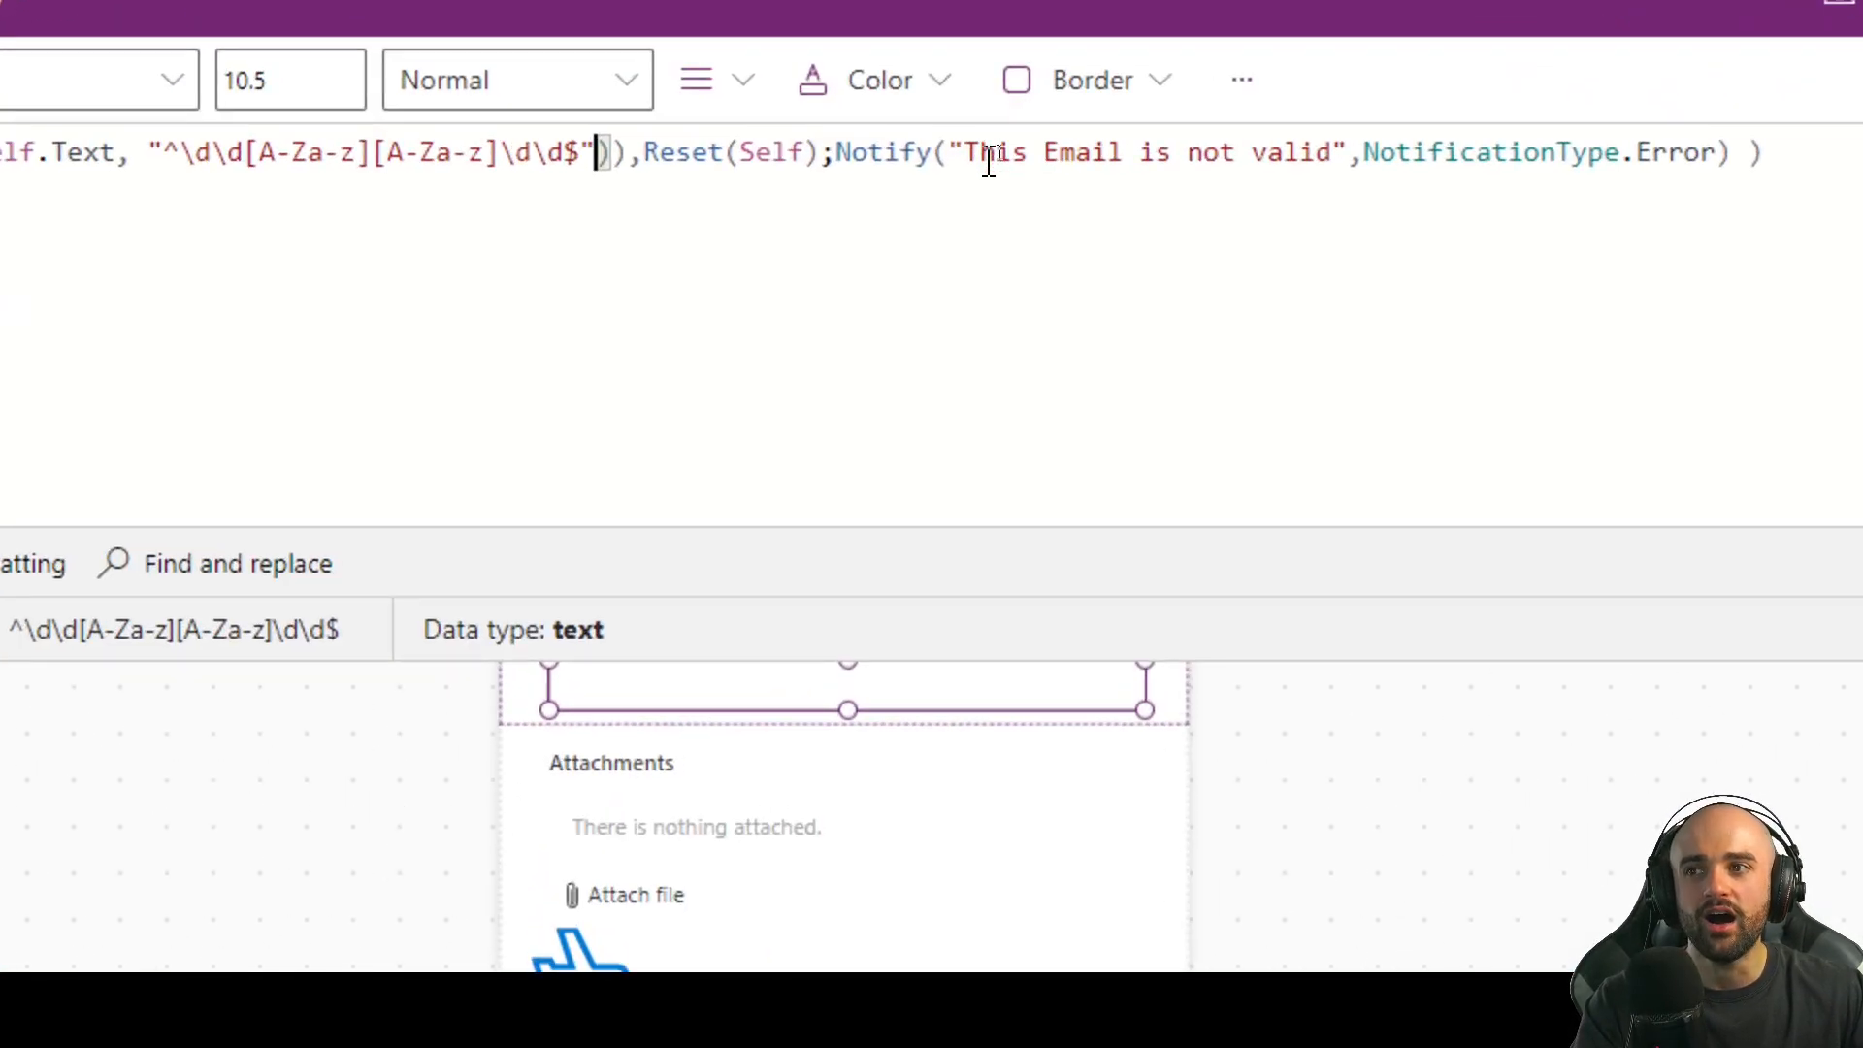
# Change the formula's notification text to "This Internal Code is not valid" and publish the form to SharePoint
pyautogui.click(988, 149)
pyautogui.moveTo(968, 155); pyautogui.dragTo(1223, 157)
pyautogui.doubleClick(1064, 157)
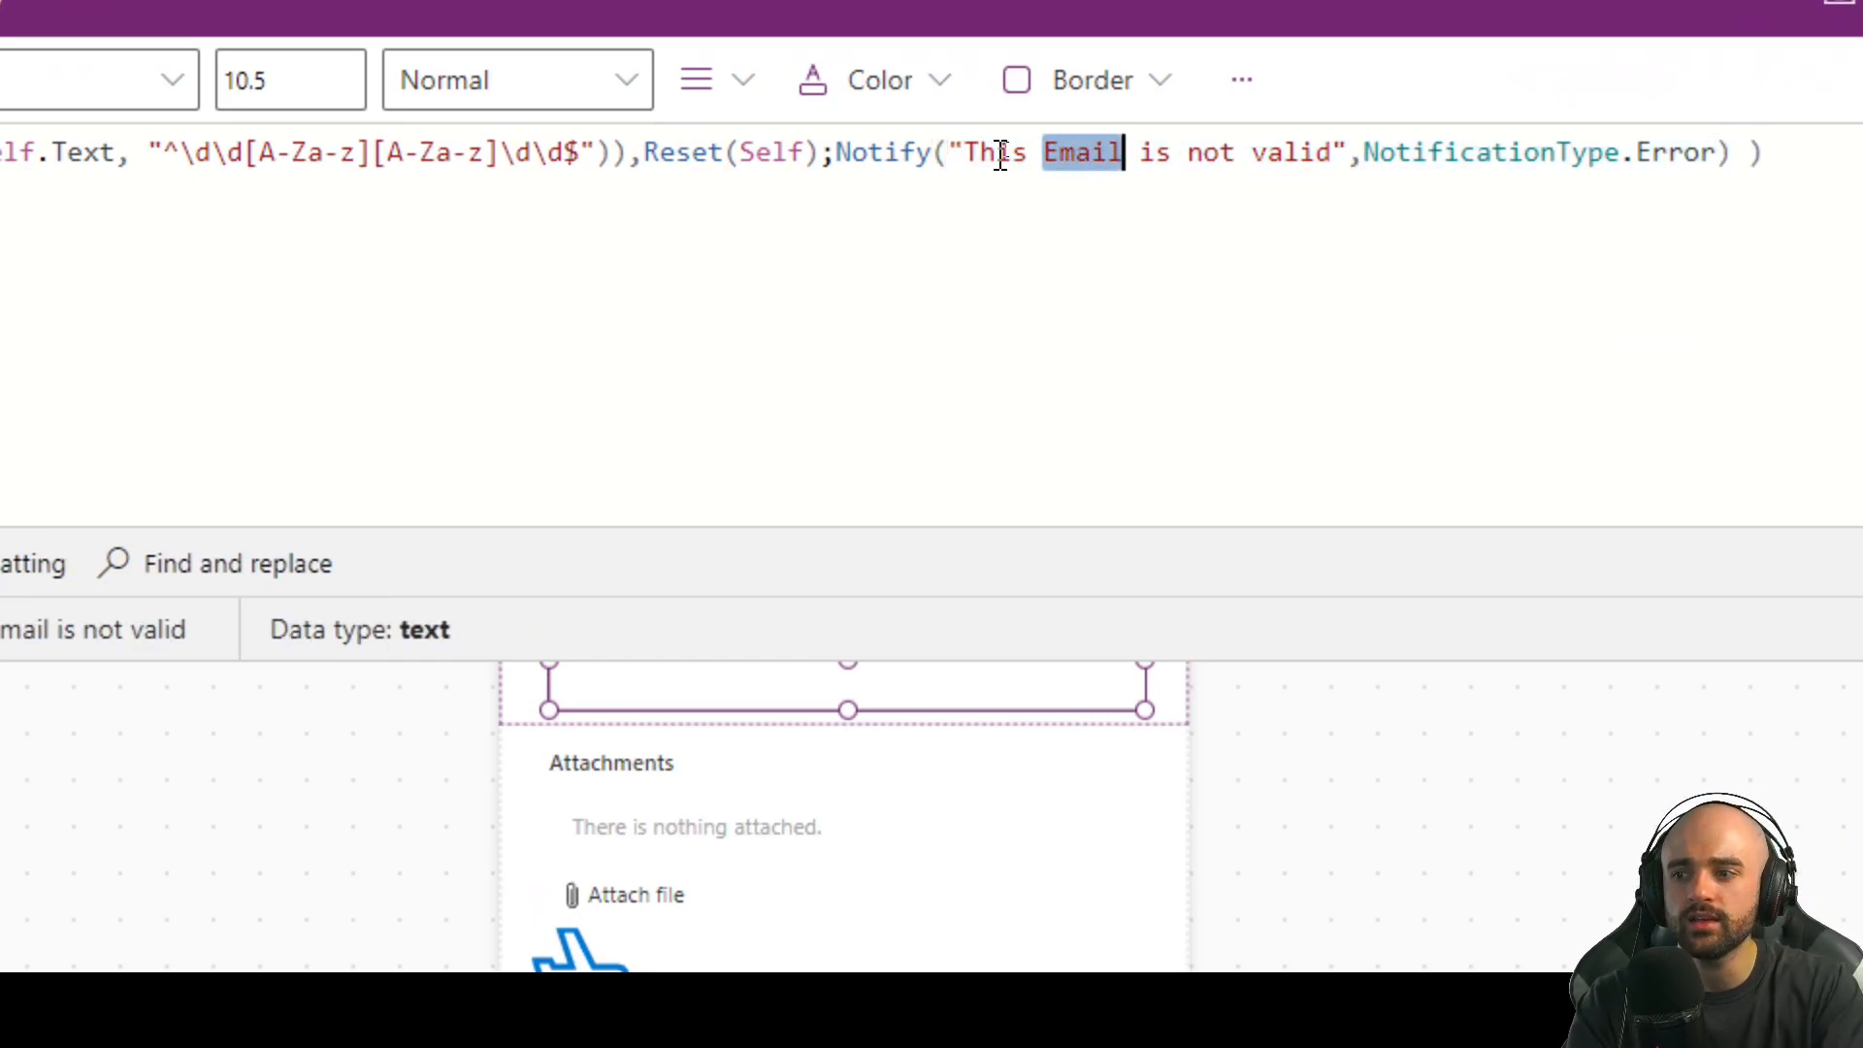
pyautogui.write('Internal Code')
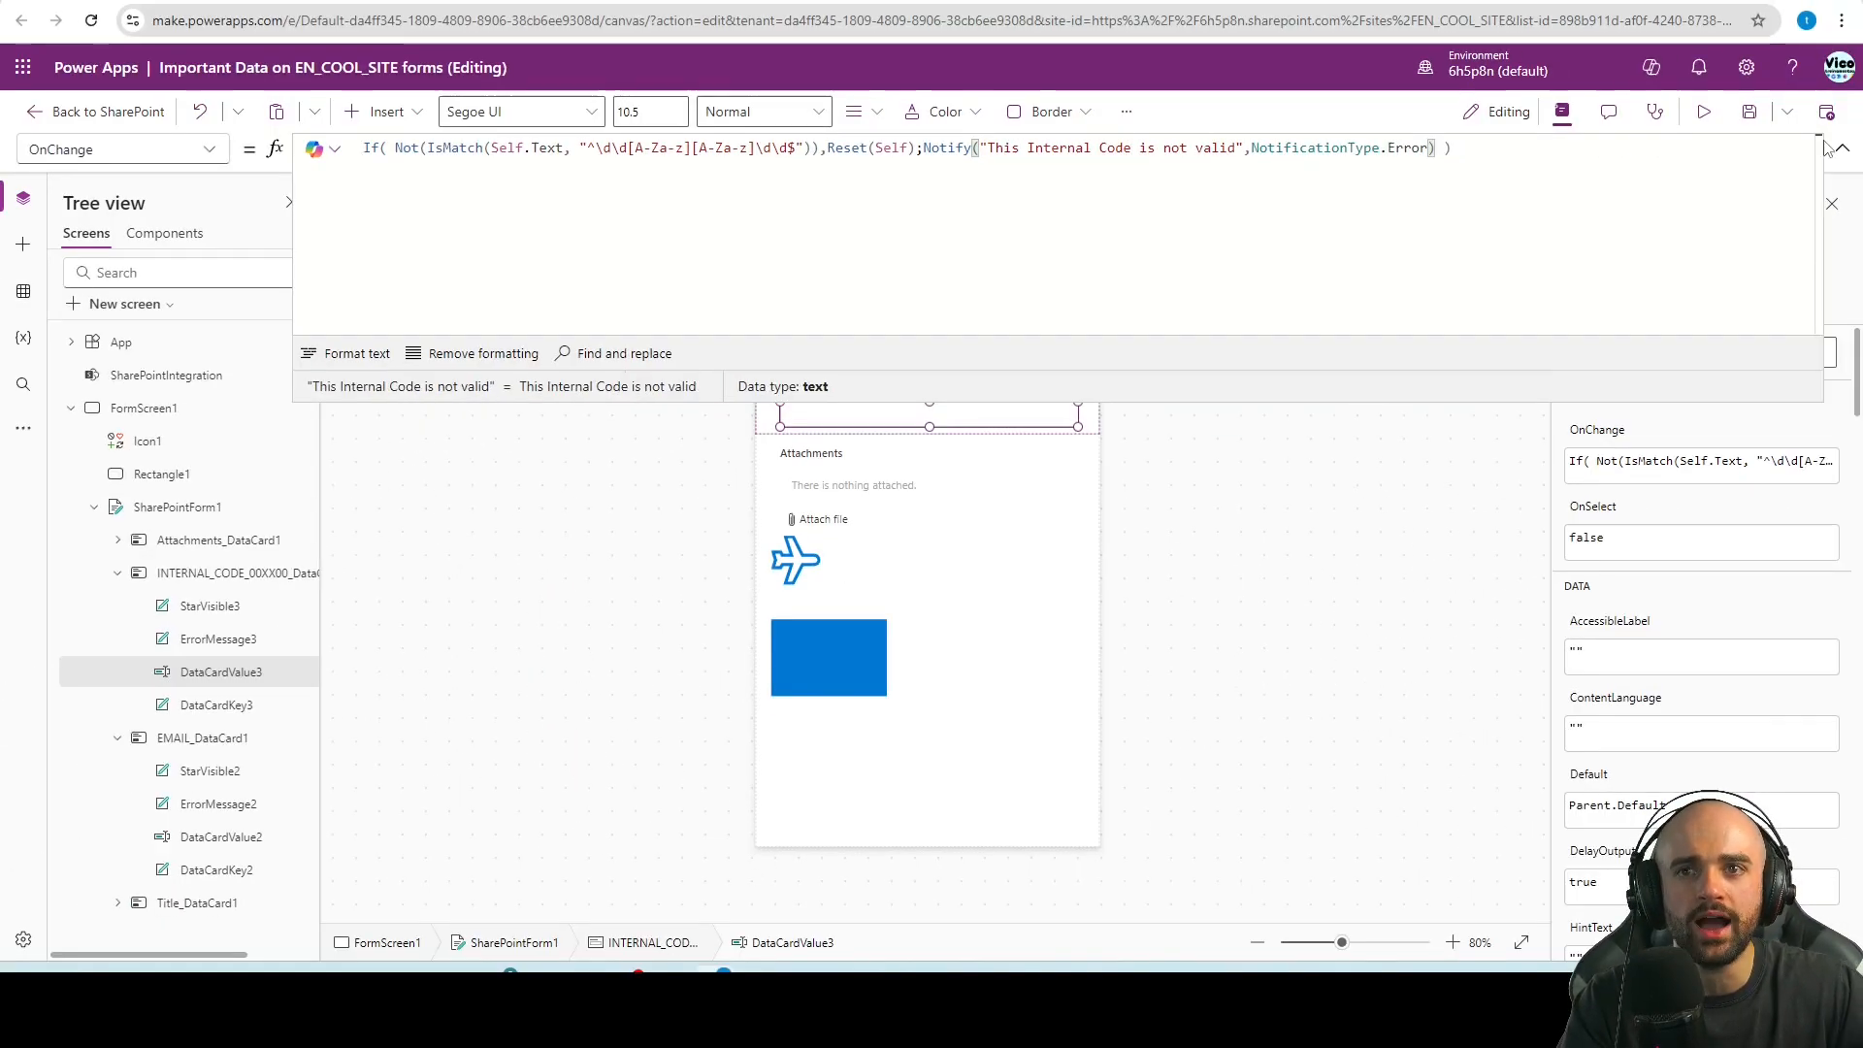
pyautogui.click(1826, 111)
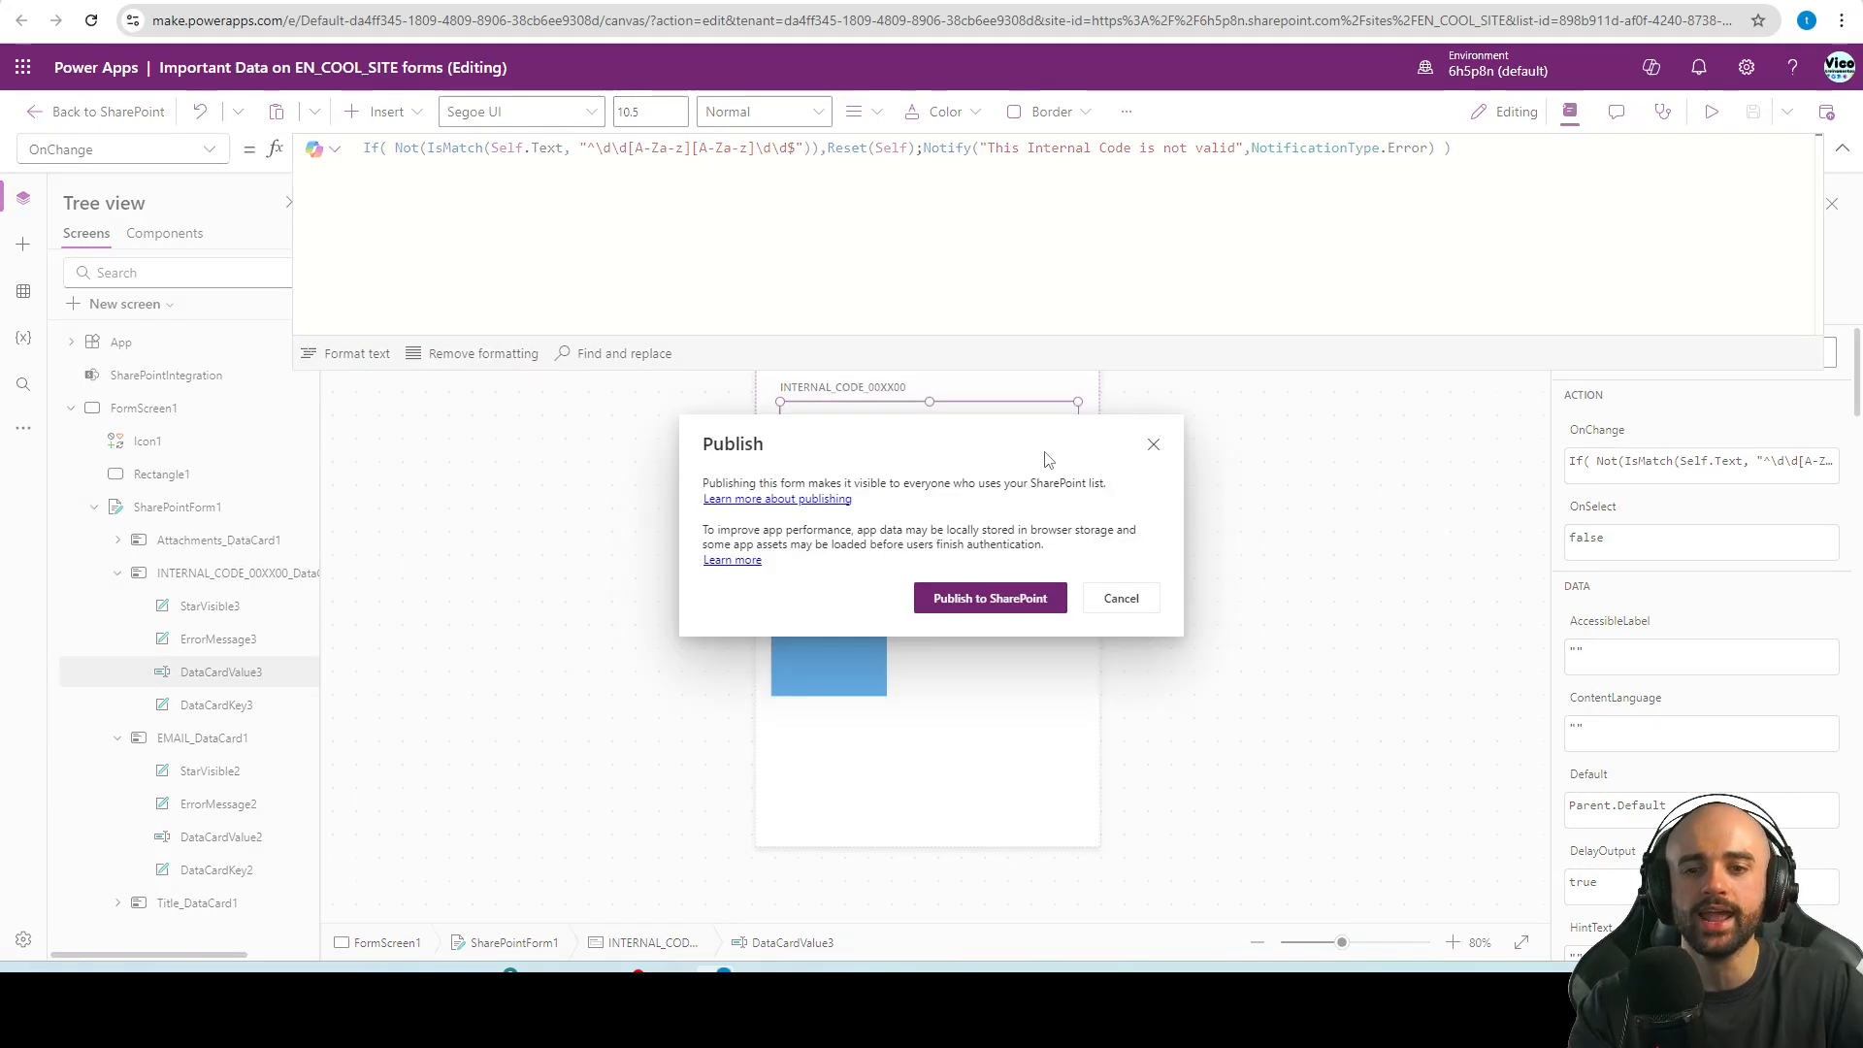
pyautogui.click(989, 598)
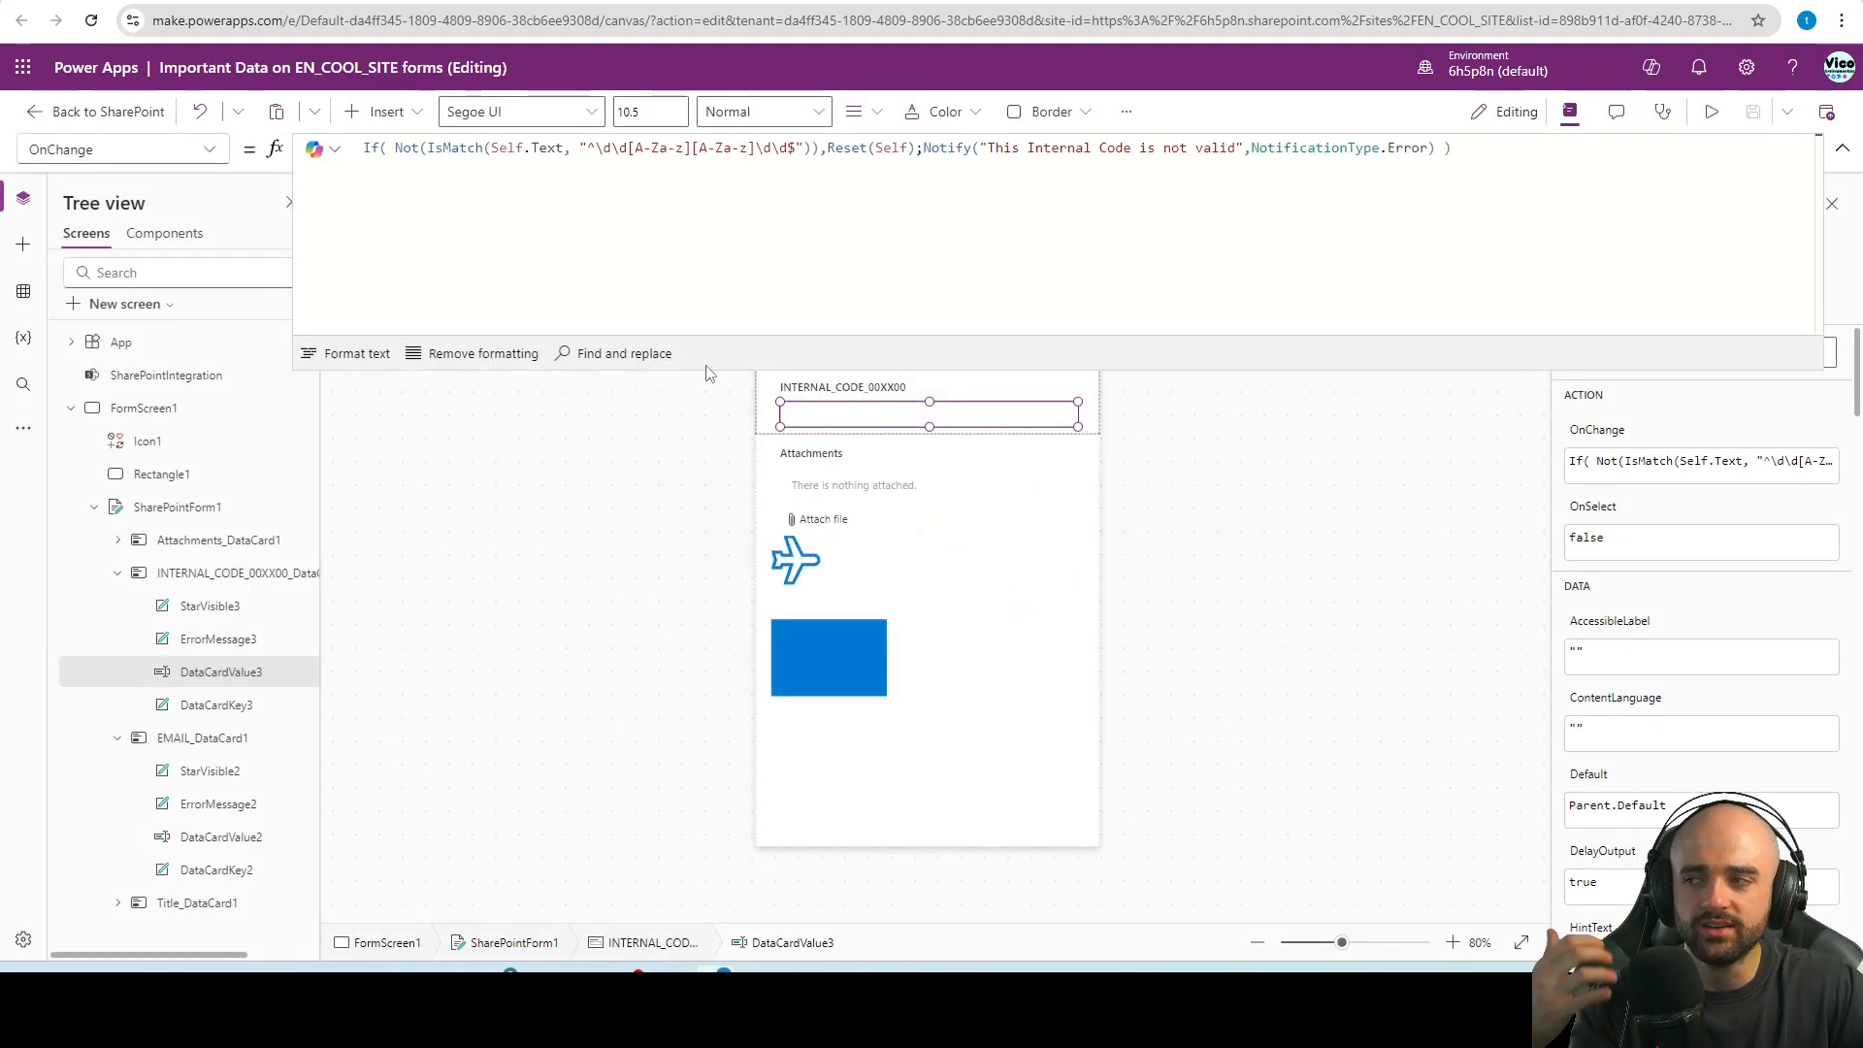
# Switch to the Important Data list in SharePoint, start a new item and test the EMAIL field with the invalid value "asd"
pyautogui.hotkey('ctrl', 'Tab')
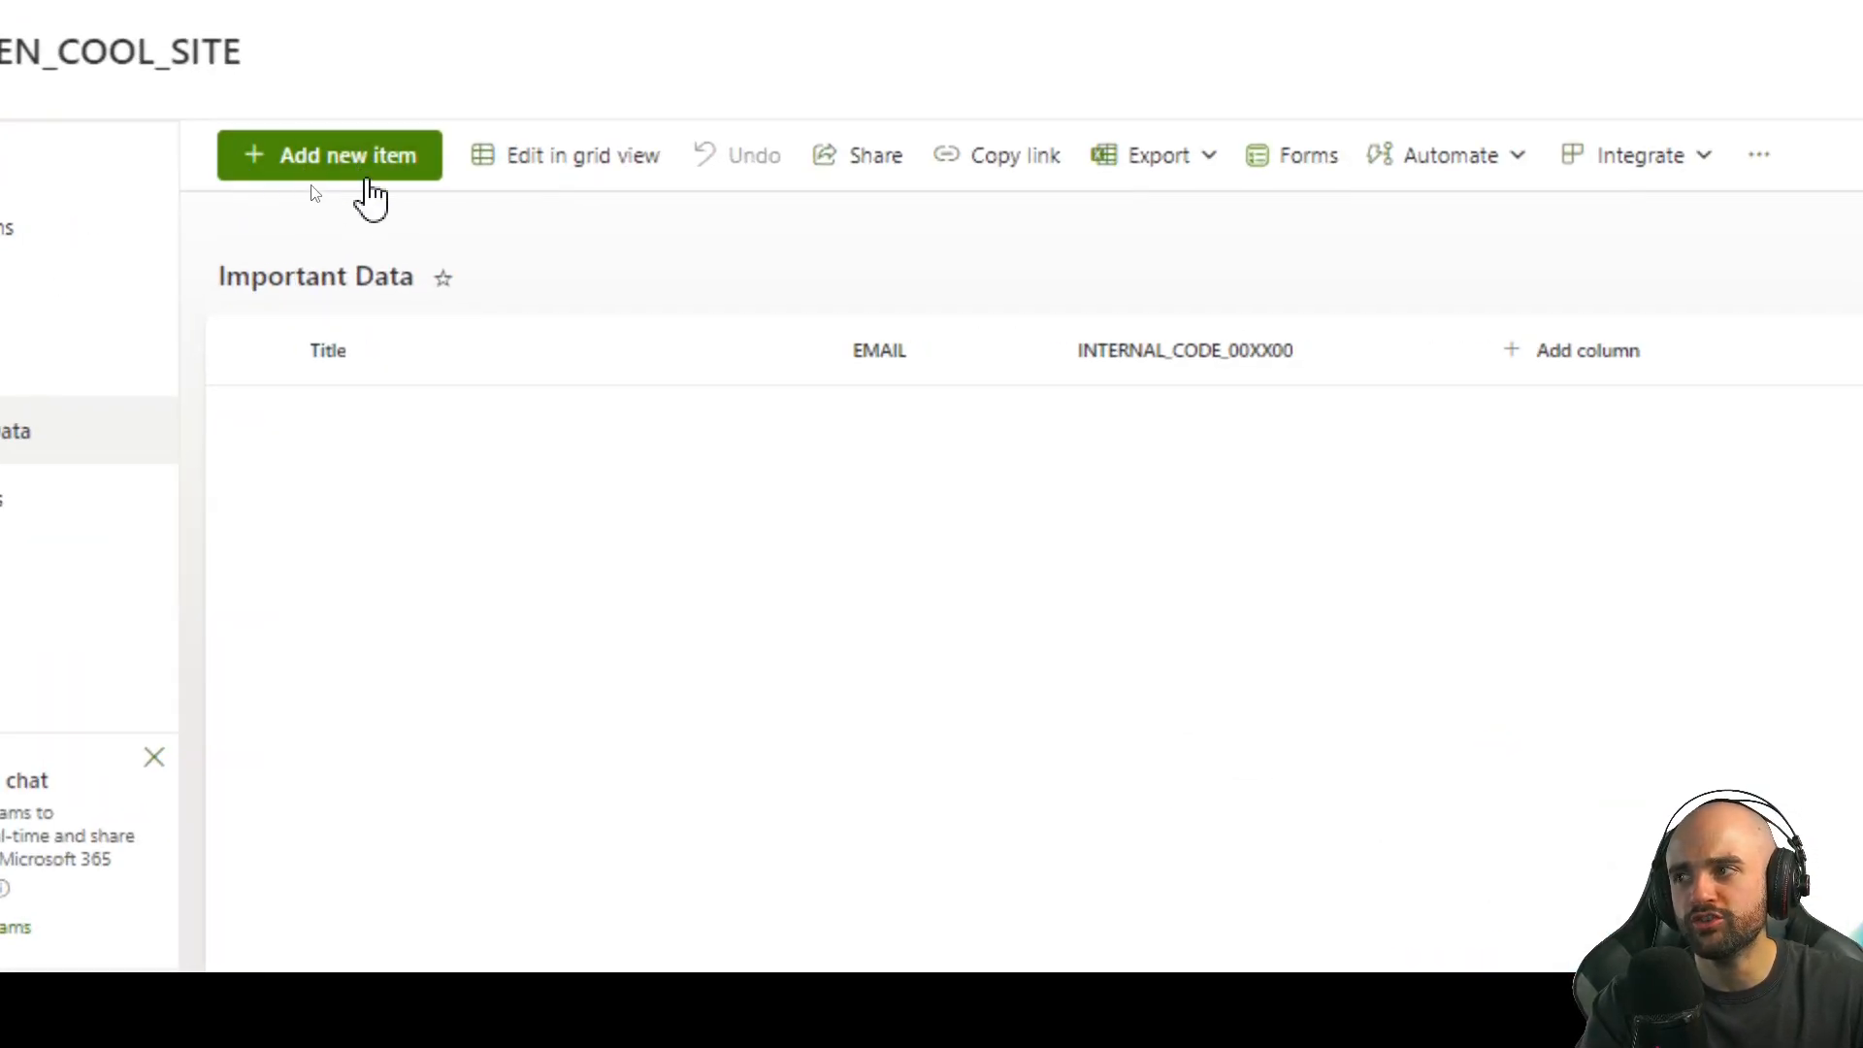
pyautogui.click(372, 199)
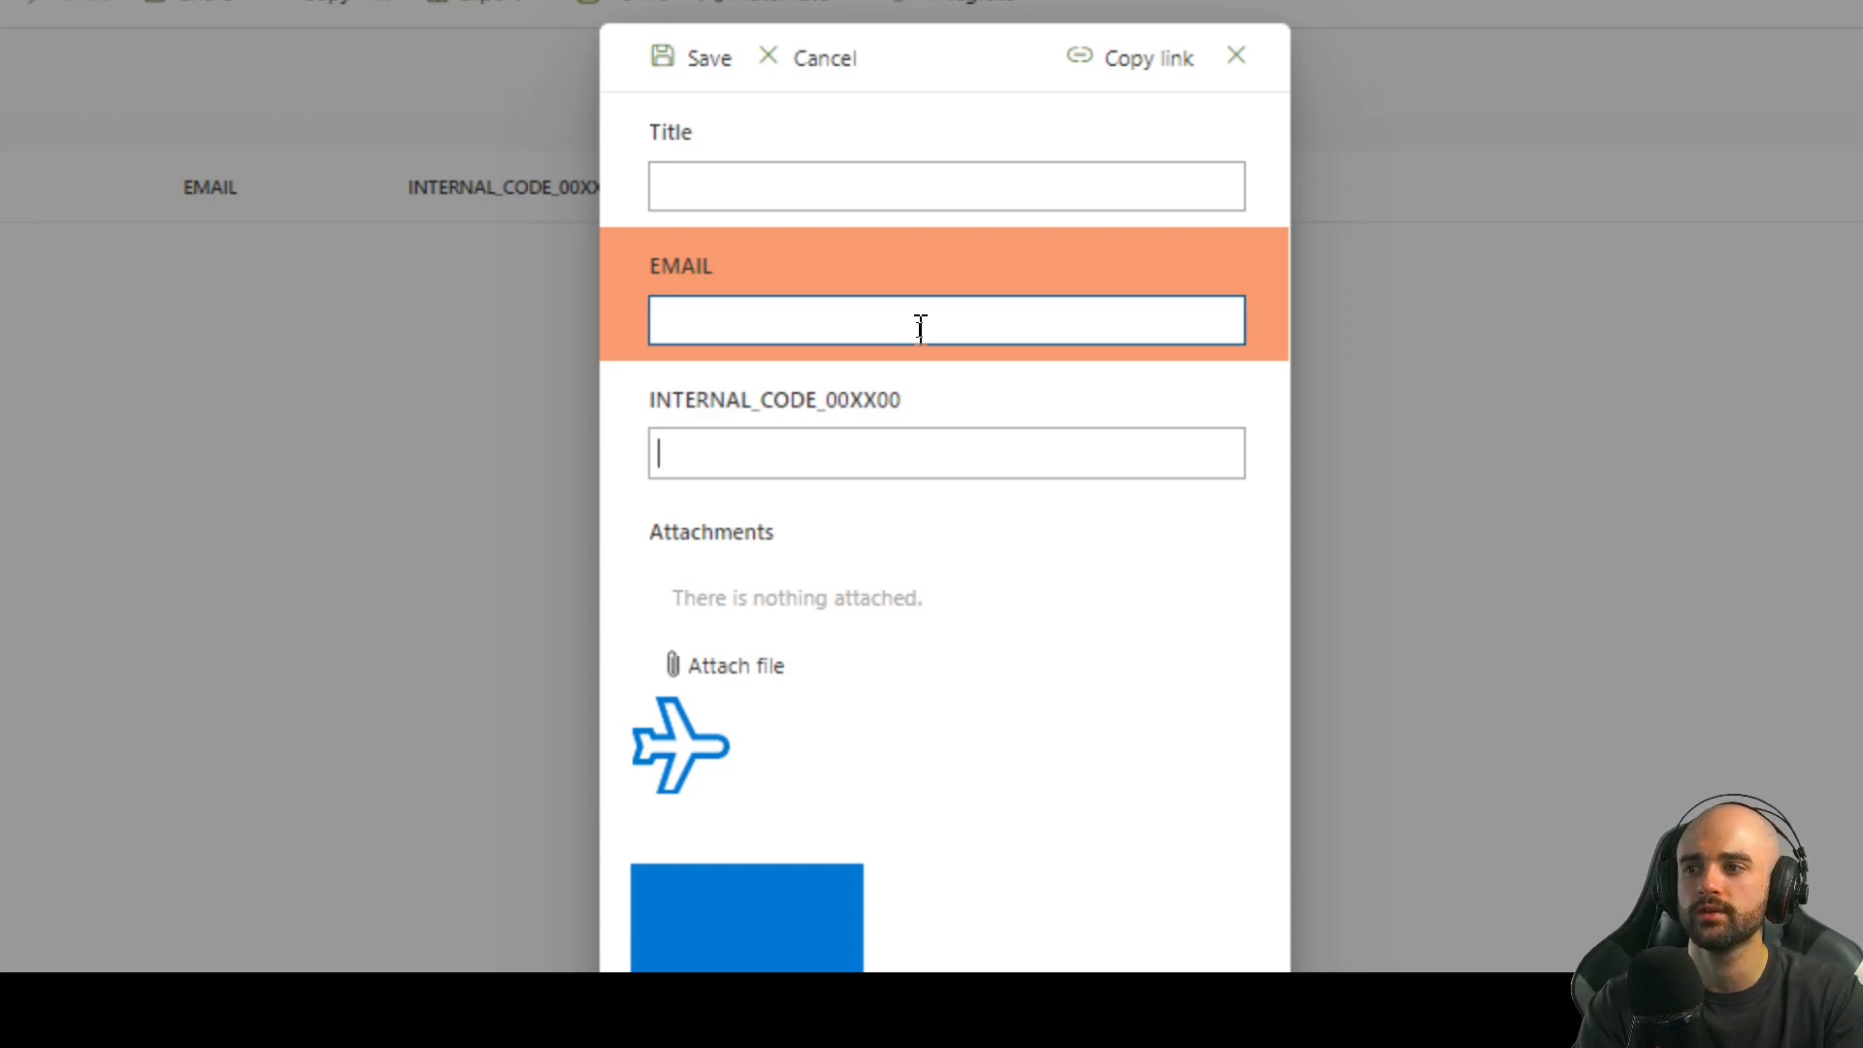
pyautogui.click(919, 328)
pyautogui.write('asd')
pyautogui.press('Tab')
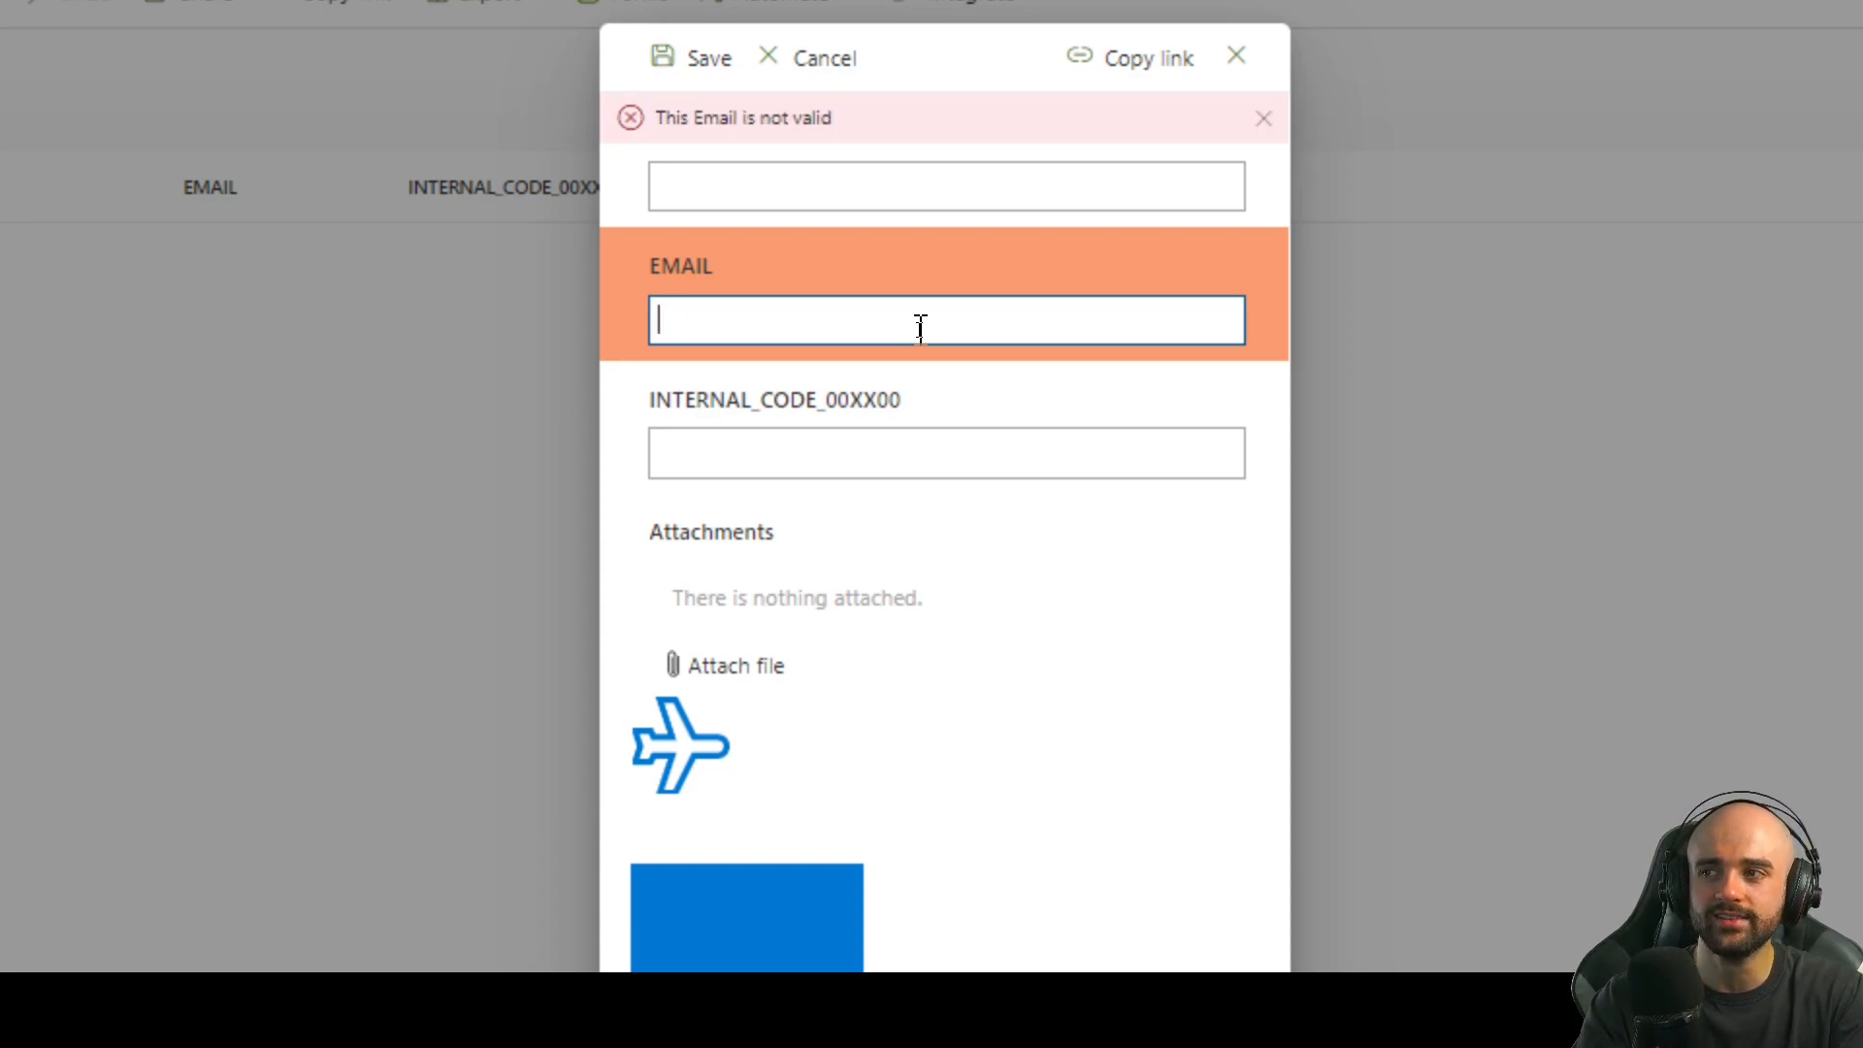
# Enter a correctly formatted email address in the new item's EMAIL field
pyautogui.click(920, 328)
pyautogui.write('email@a')
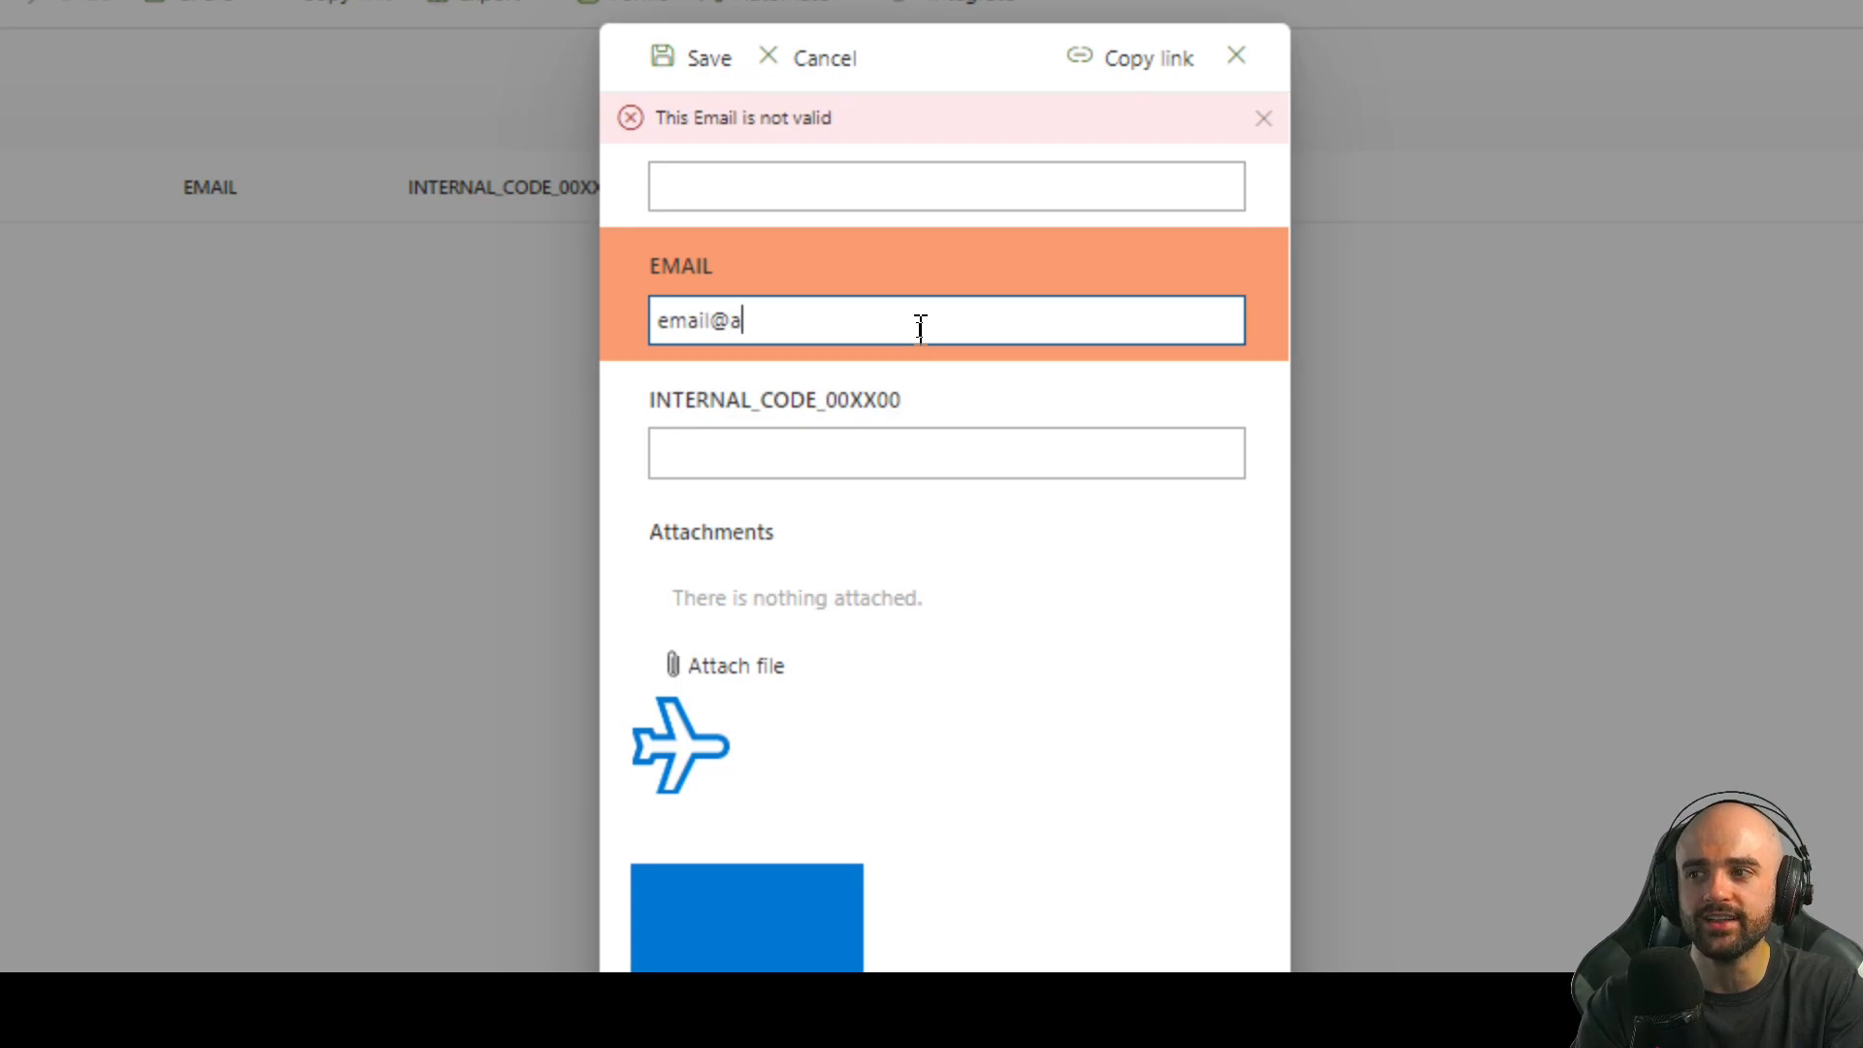
pyautogui.press('BackSpace')
pyautogui.write('email.com')
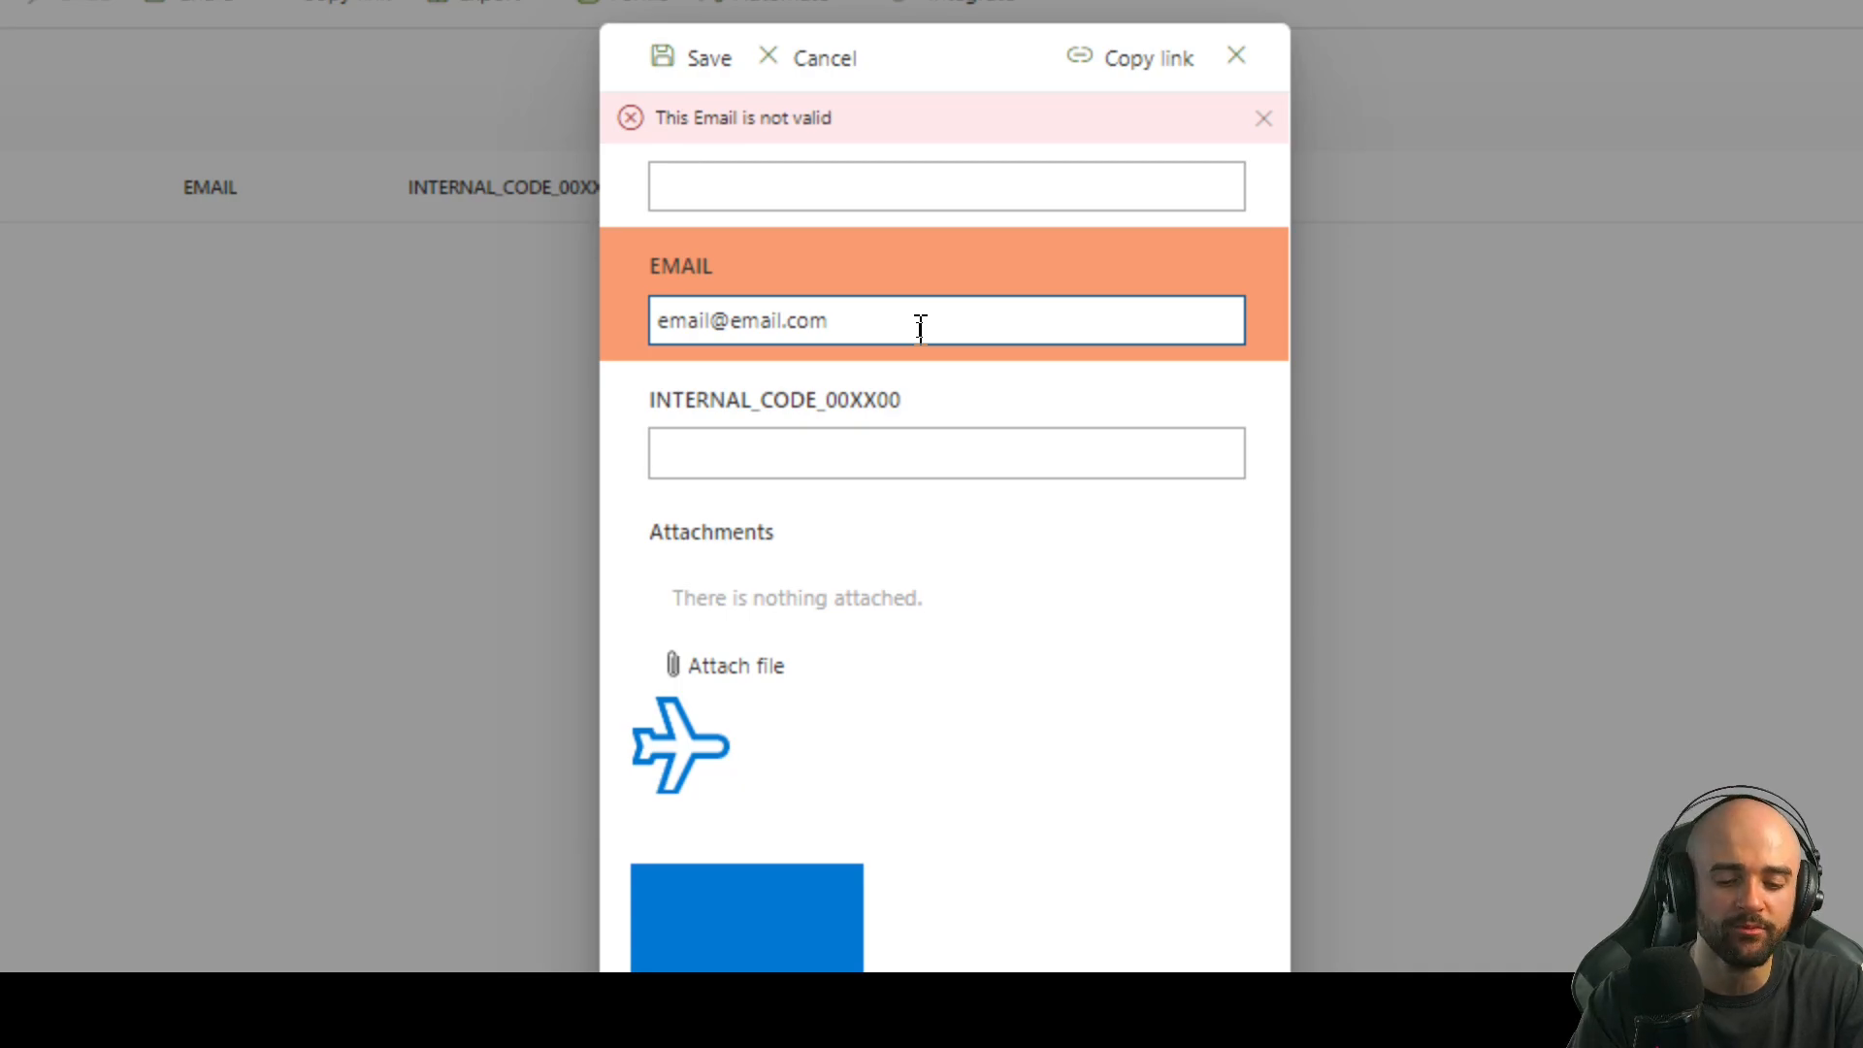
# Test the INTERNAL_CODE_00XX00 field with the invalid value "oasdoasdasodaso" and replace it with 00AA11
pyautogui.write('oasdoasdasodaso')
pyautogui.press('Tab')
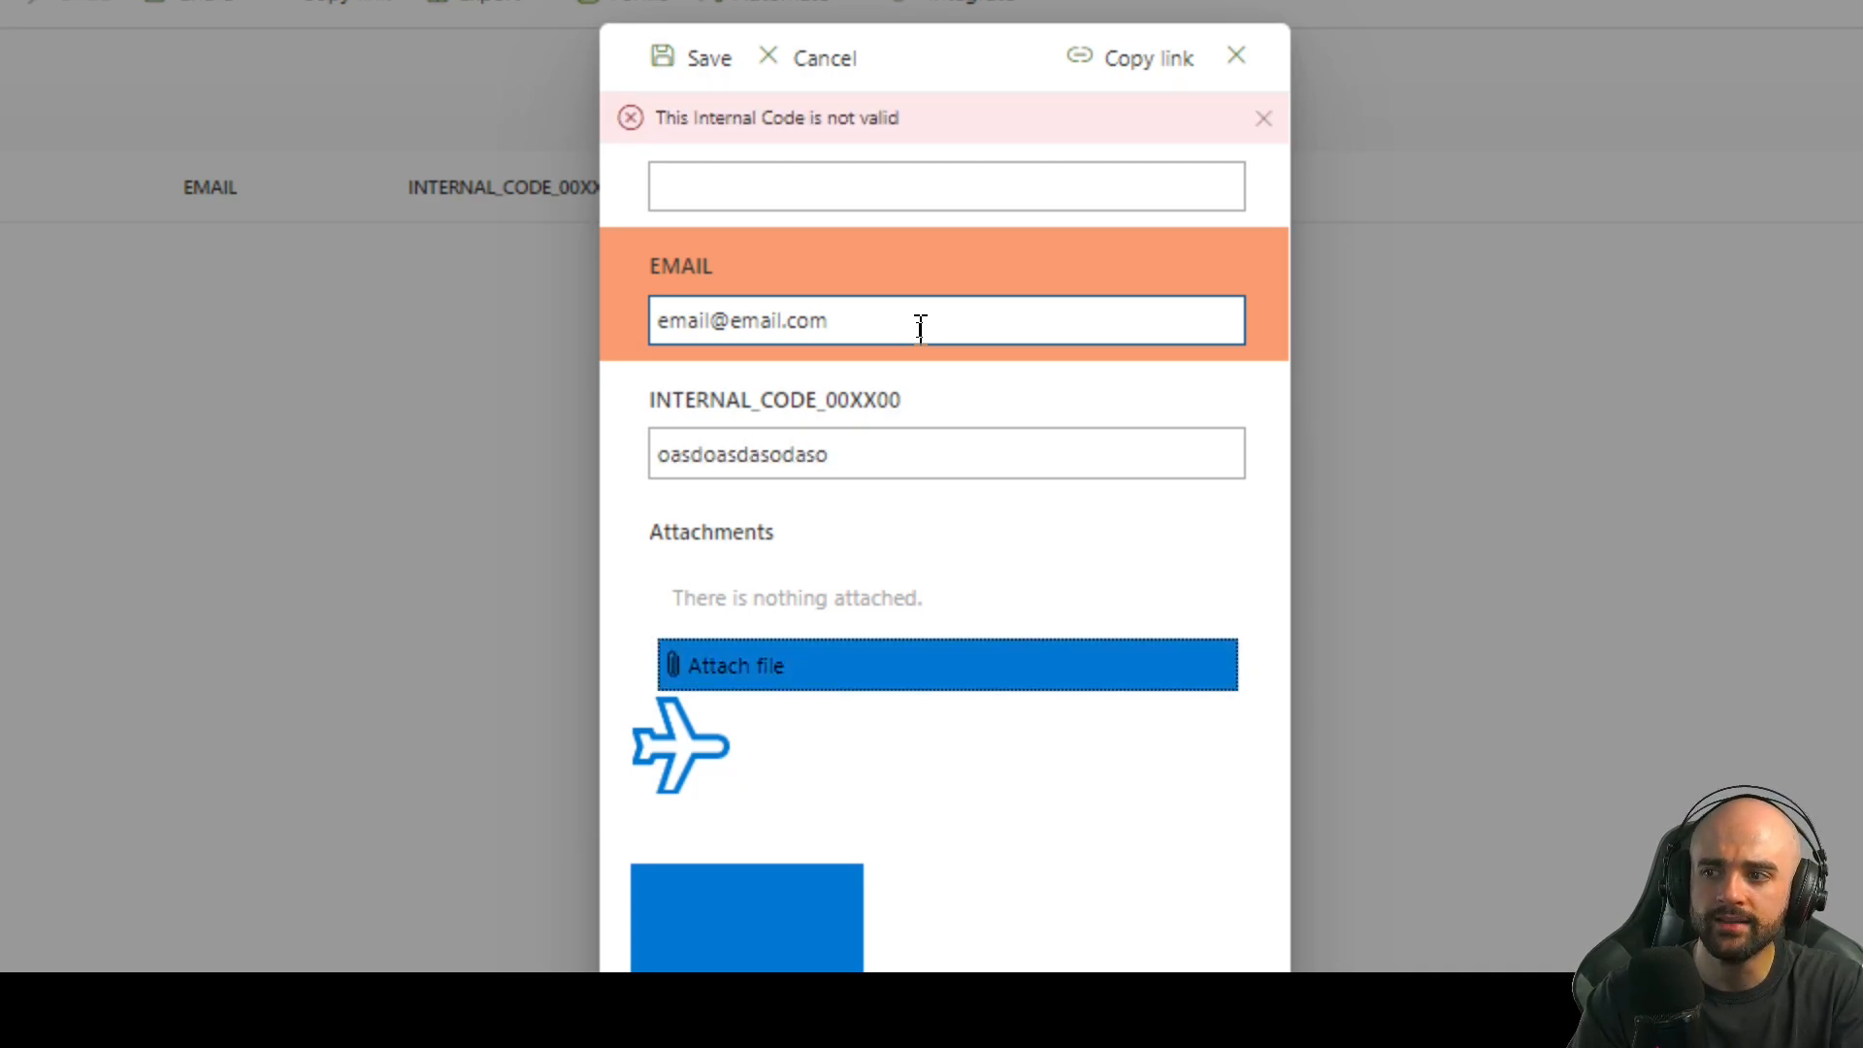
pyautogui.click(816, 451)
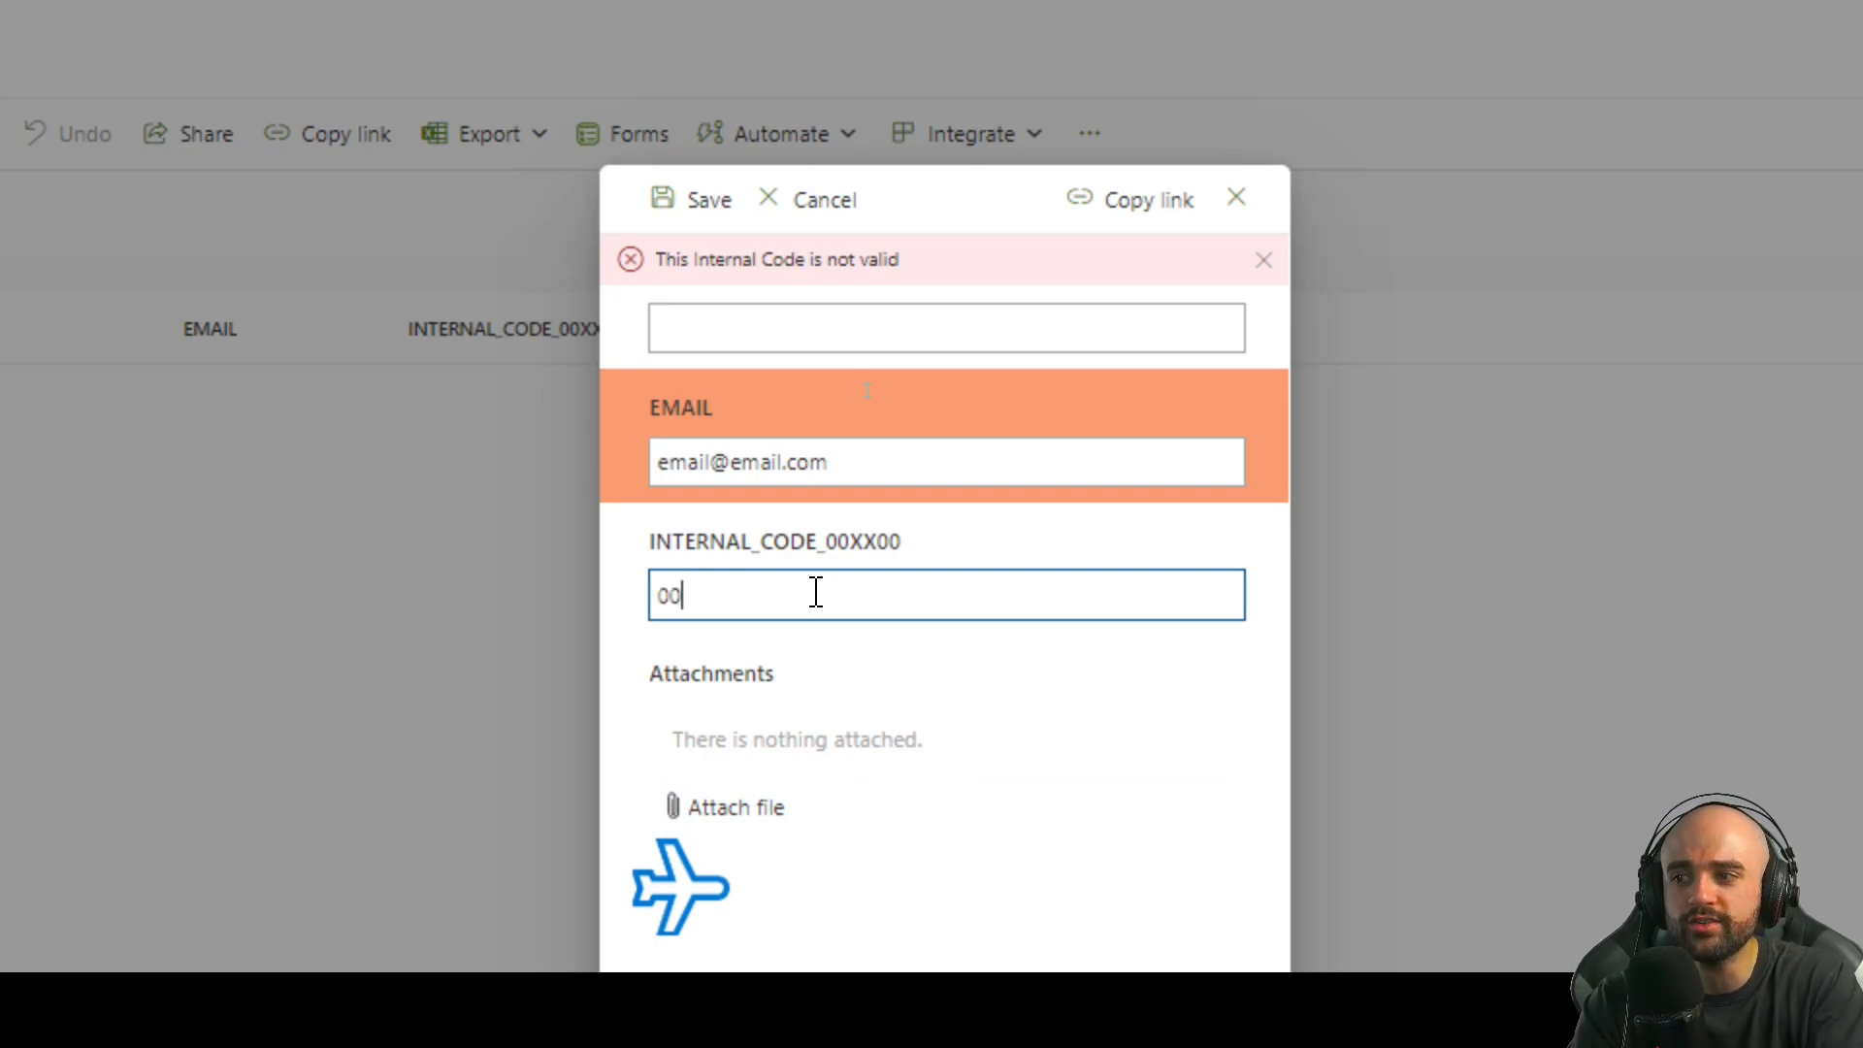
pyautogui.press('Tab')
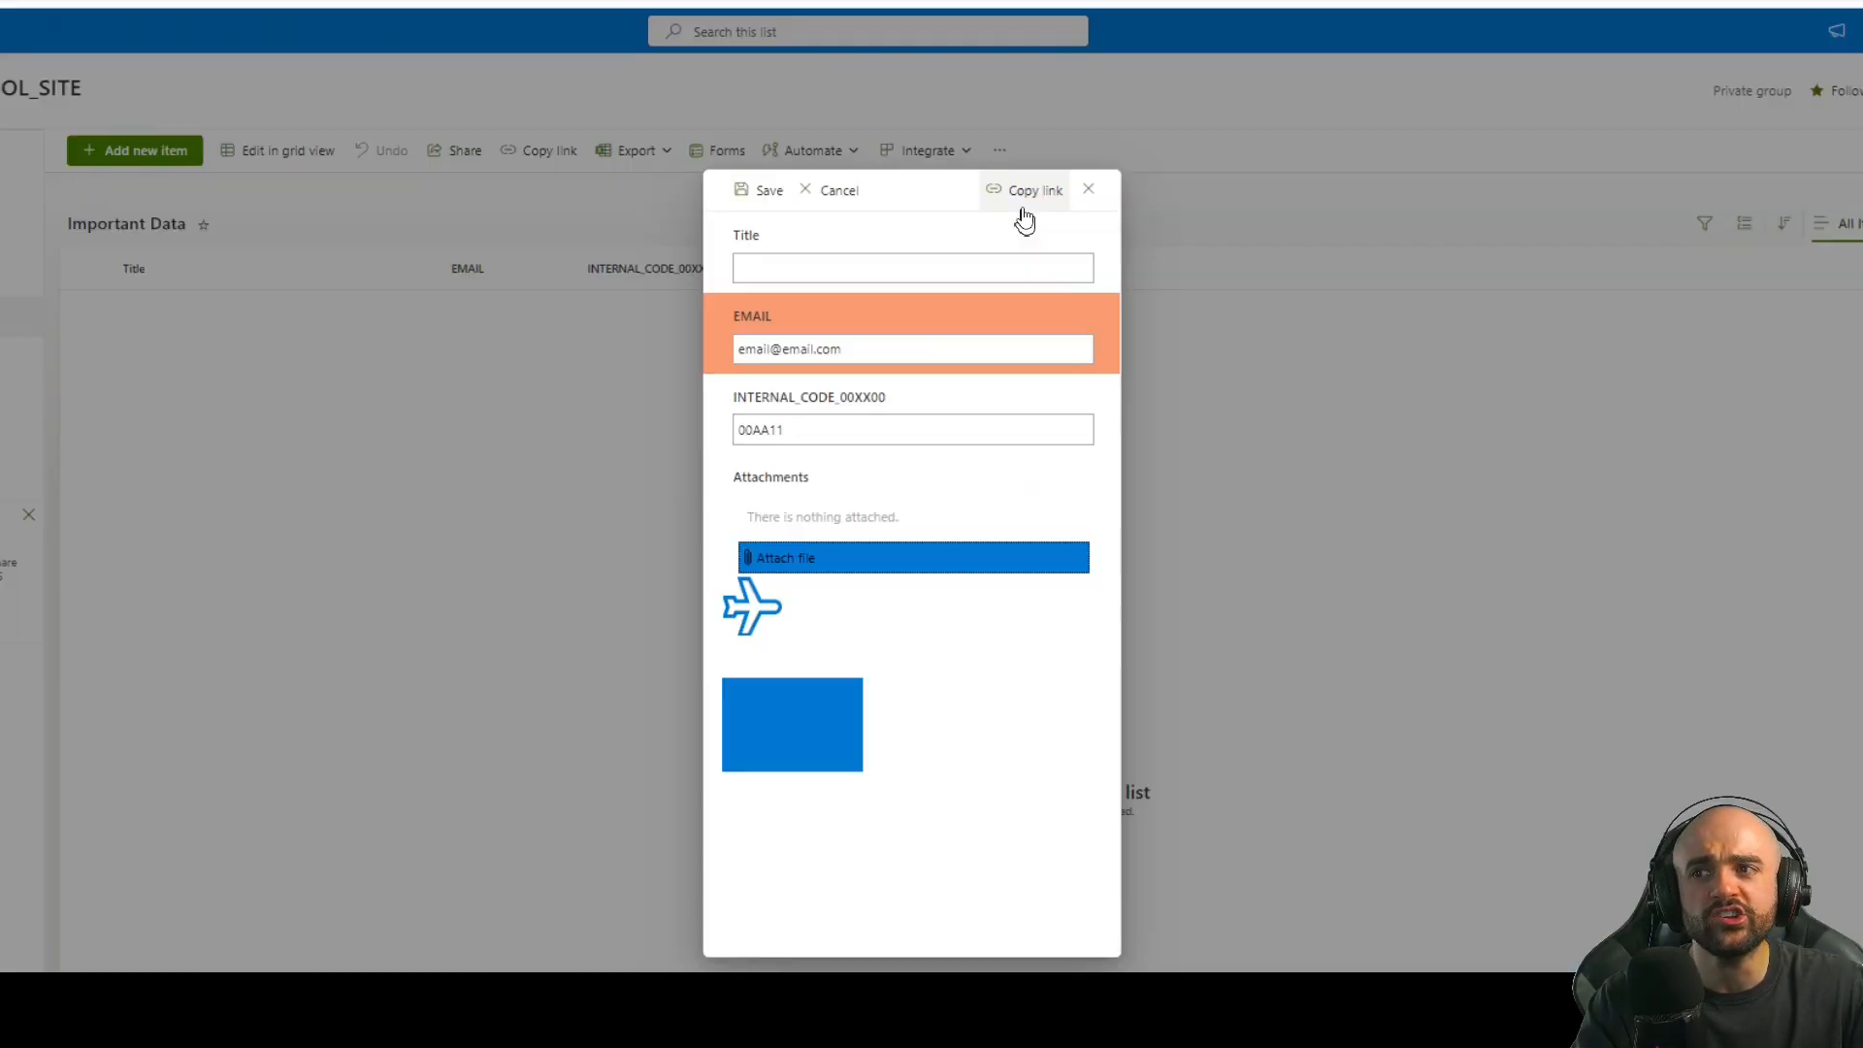
# Copy the link to the new-item form and open it in a new browser tab
pyautogui.click(1029, 208)
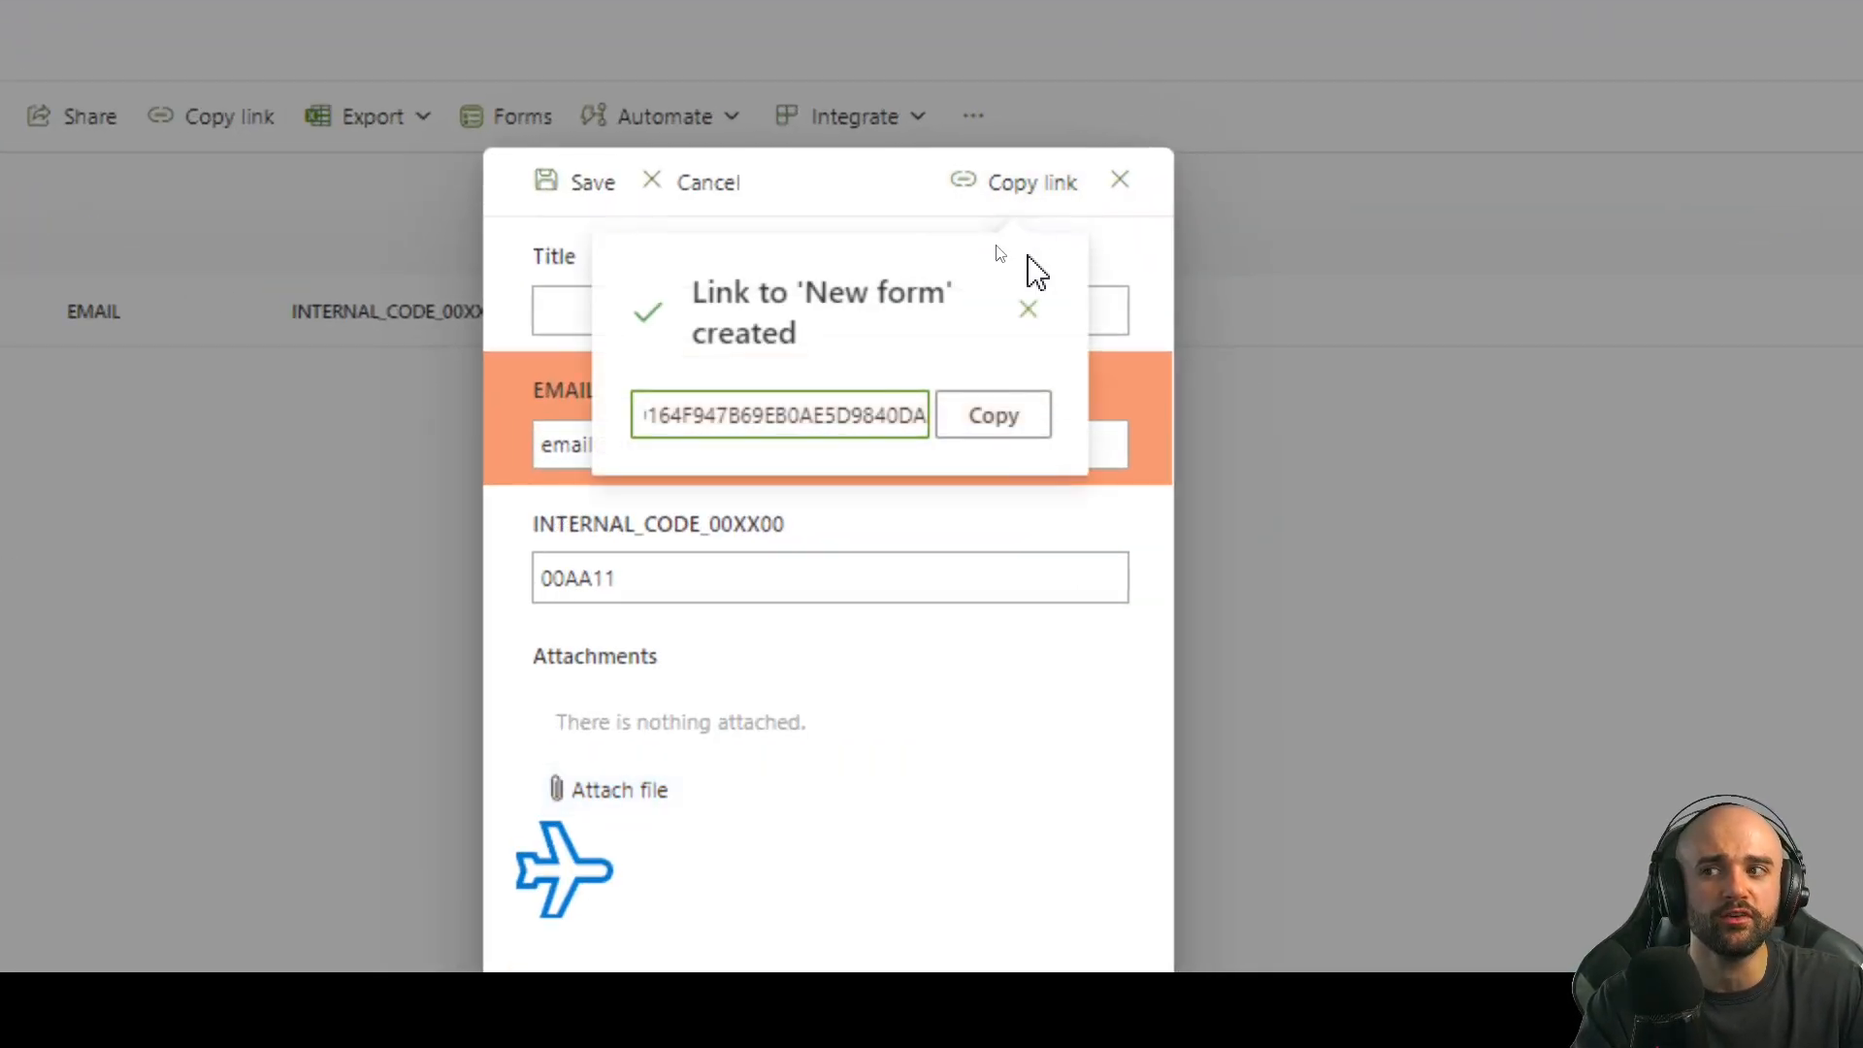
pyautogui.click(1000, 418)
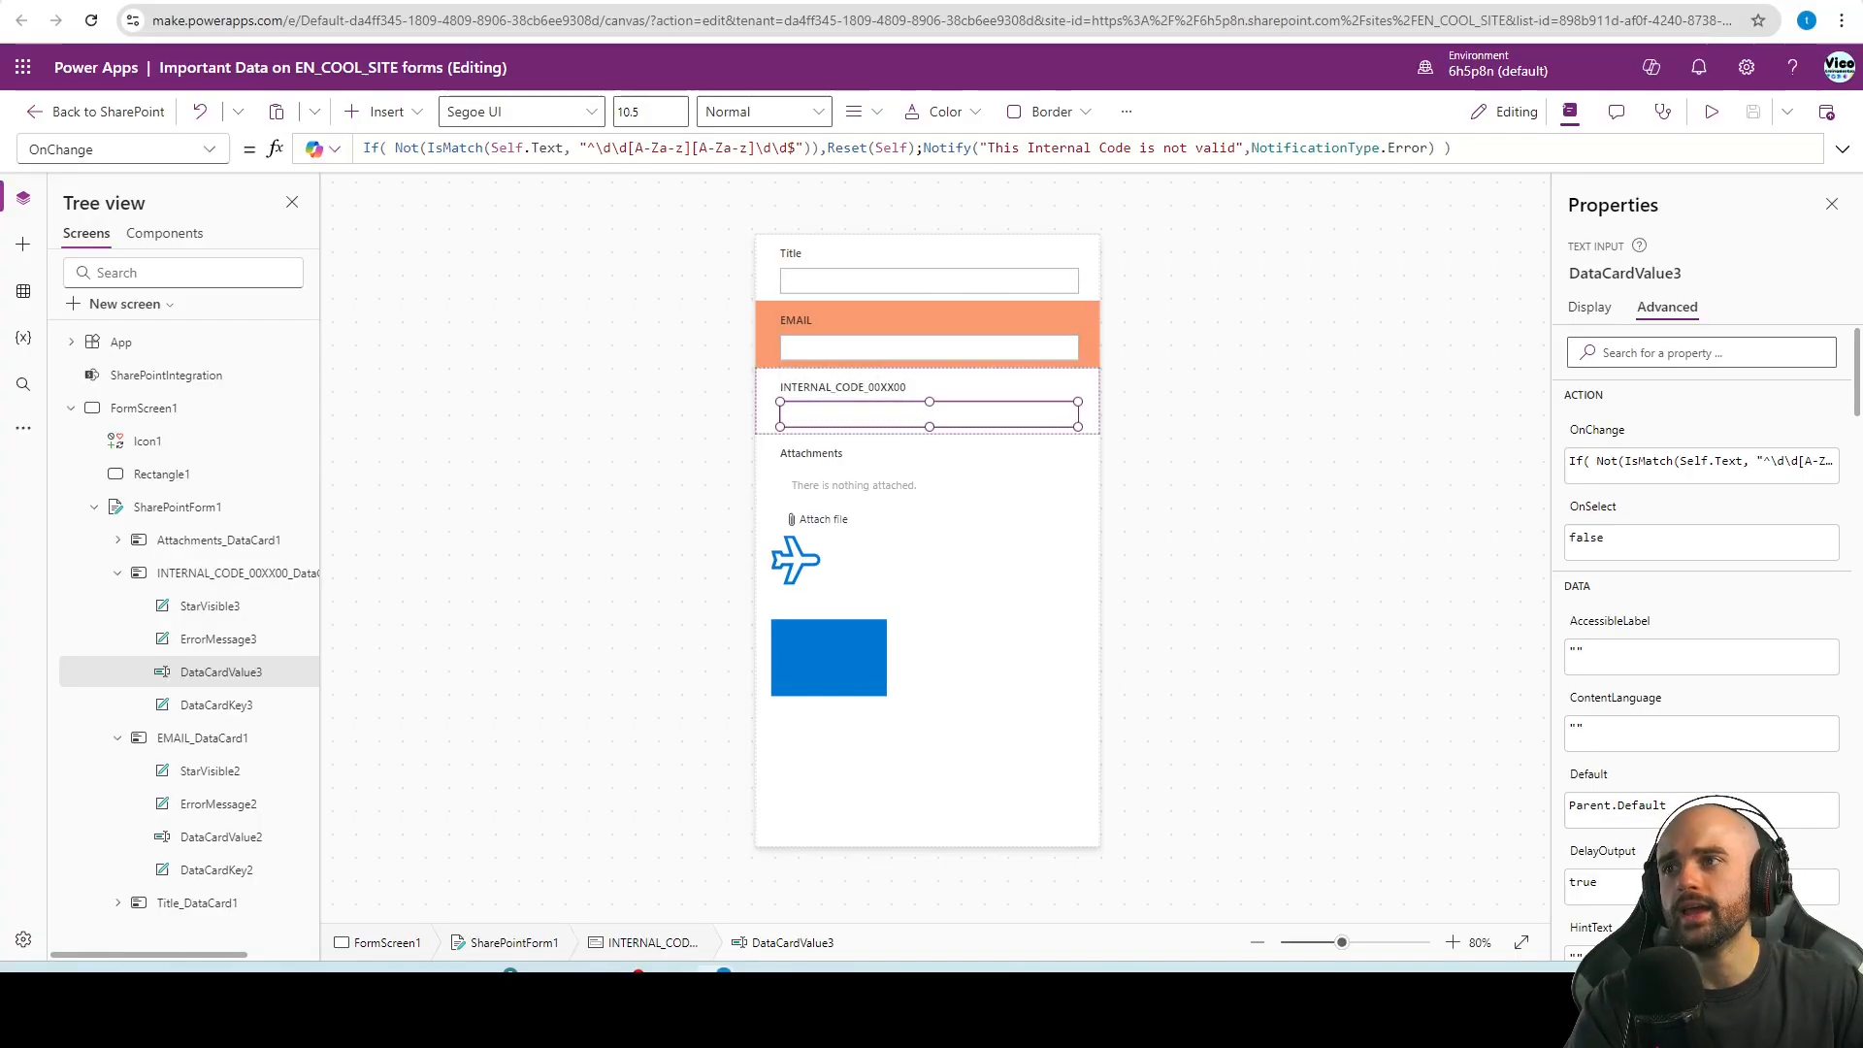
pyautogui.hotkey('ctrl', 't')
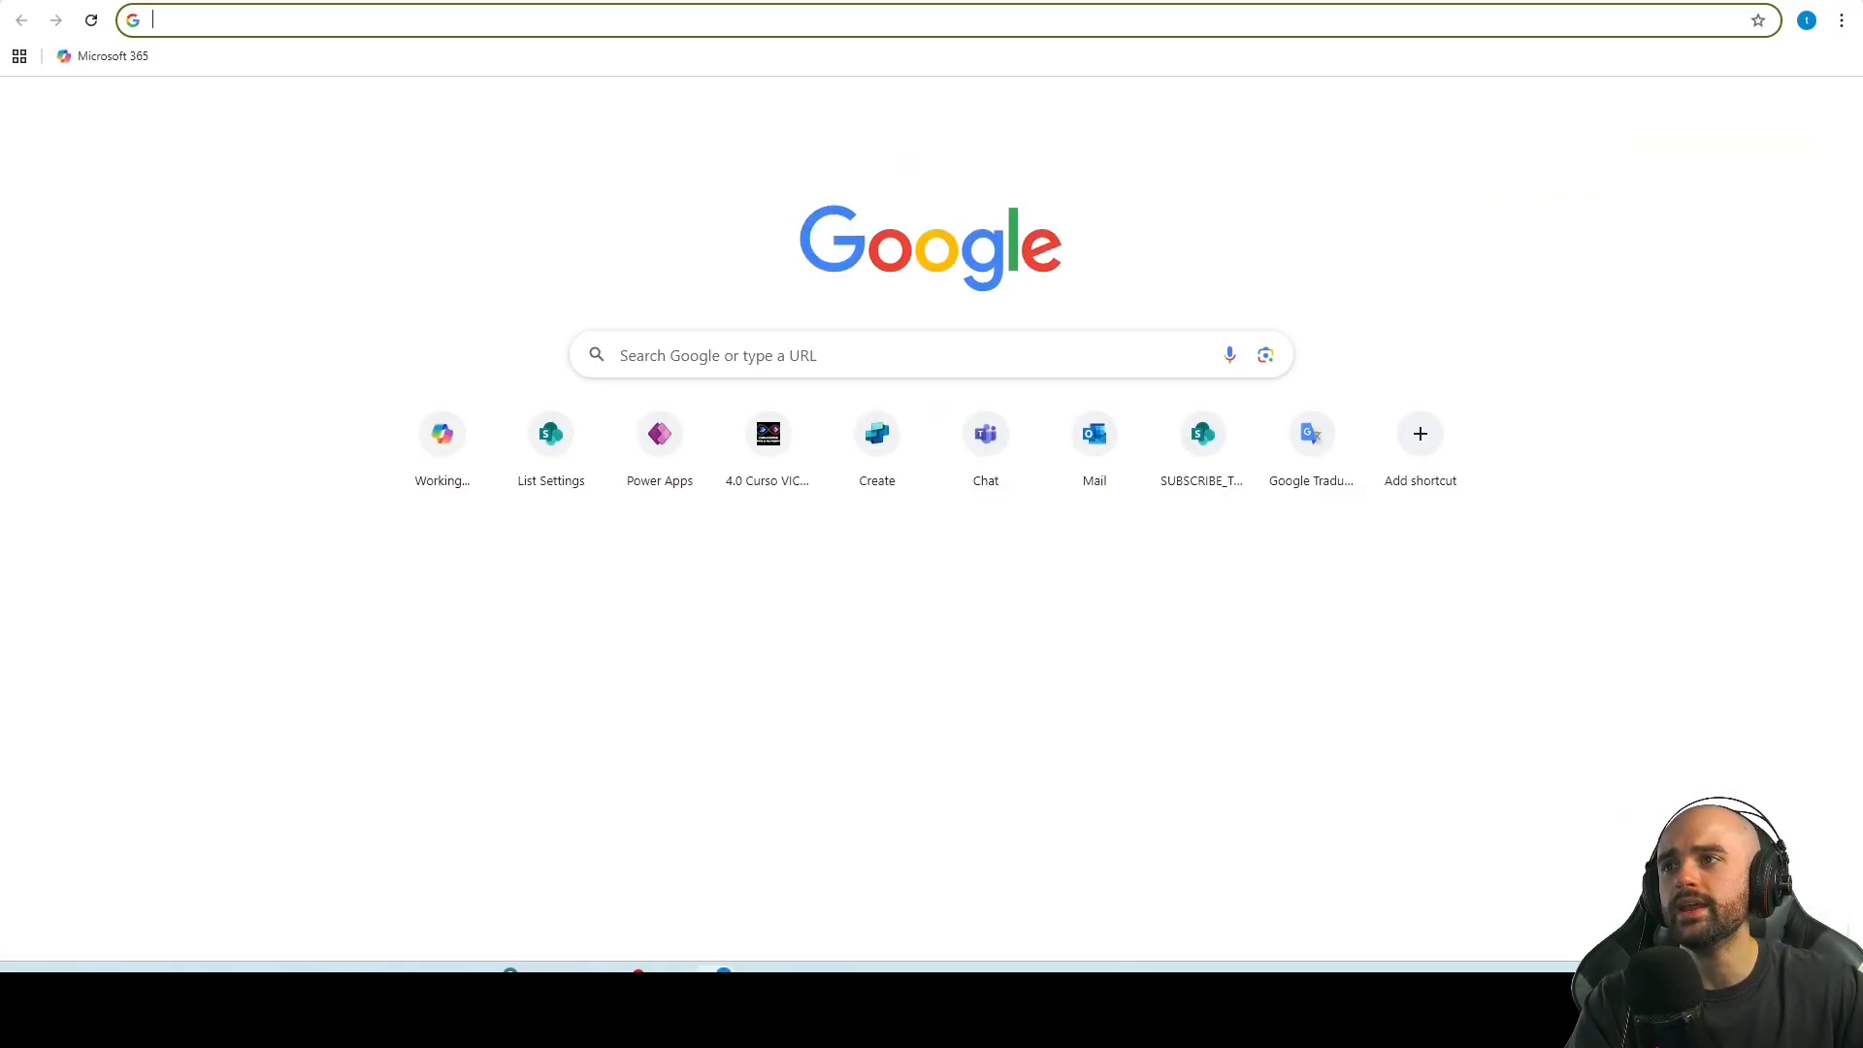
pyautogui.hotkey('ctrl', 'v')
pyautogui.press('Return')
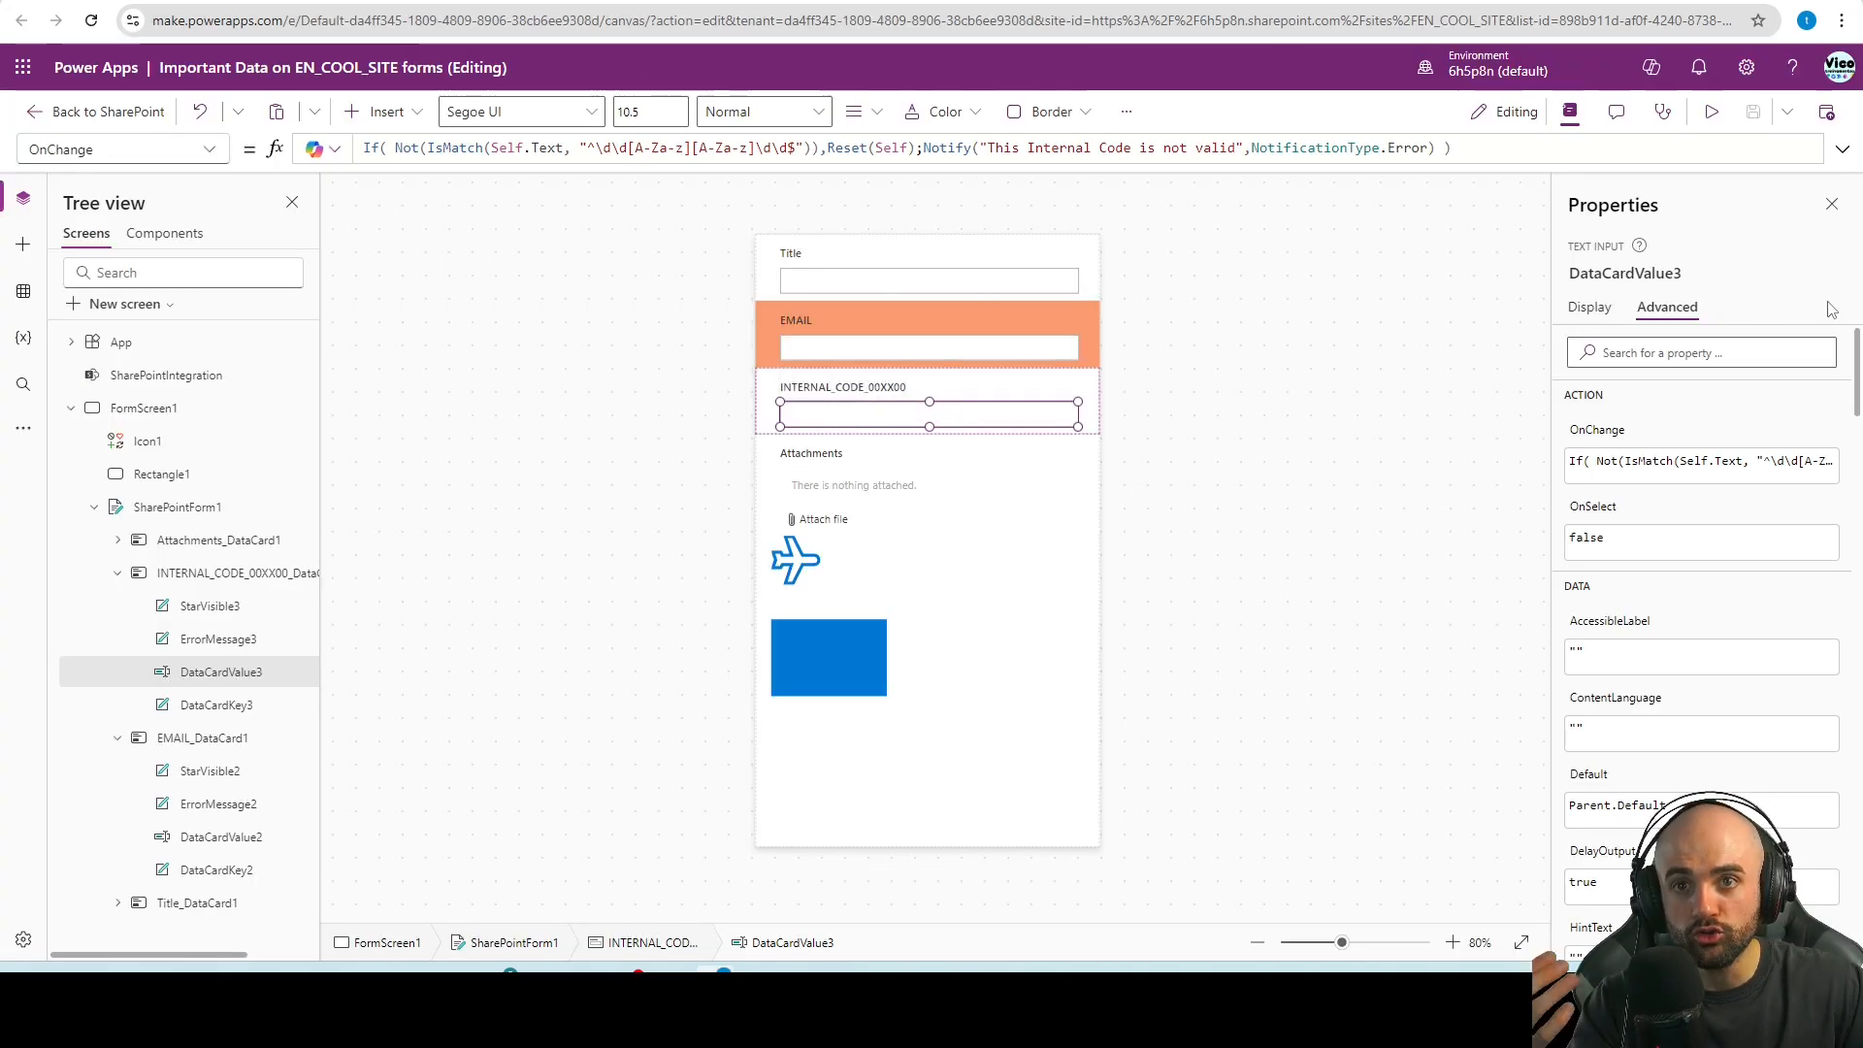
# In Power Apps, hide the control properties, widen the tree view and collapse the INTERNAL_CODE_00XX00 and EMAIL data cards
pyautogui.click(1831, 207)
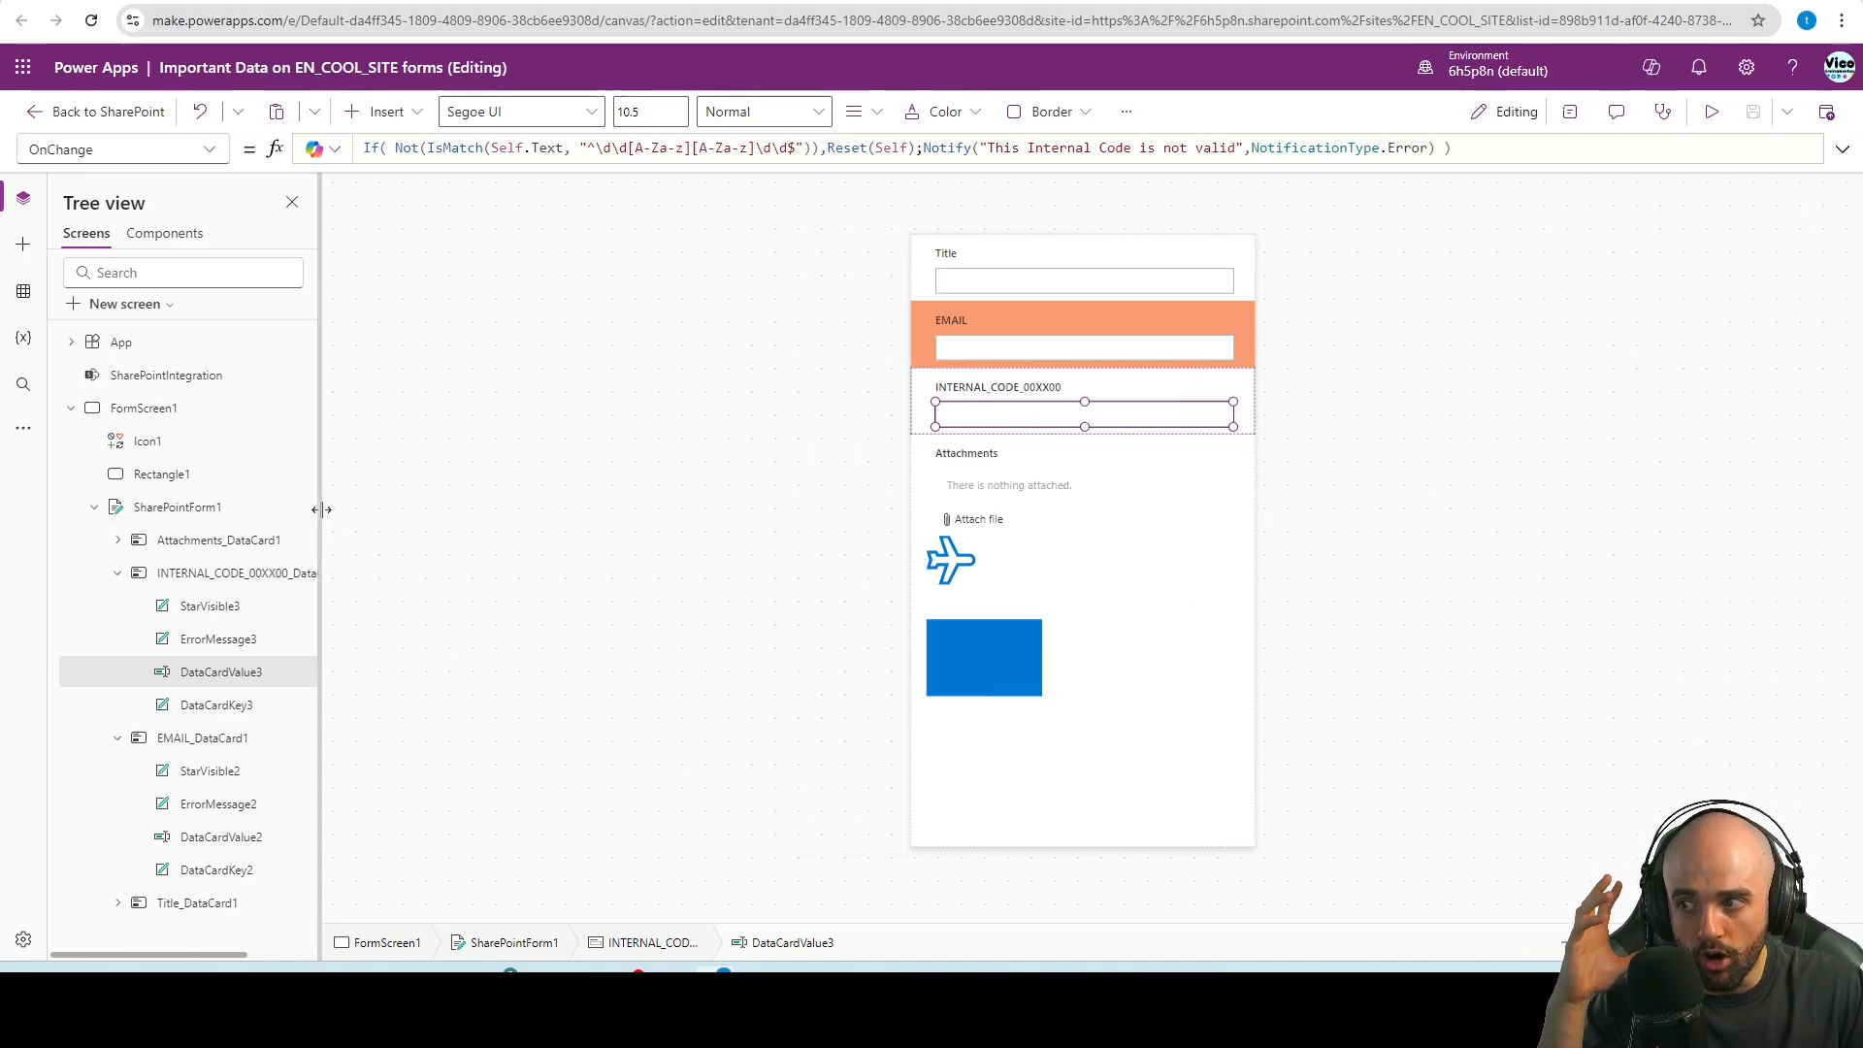
pyautogui.moveTo(320, 508); pyautogui.dragTo(466, 508)
pyautogui.click(117, 573)
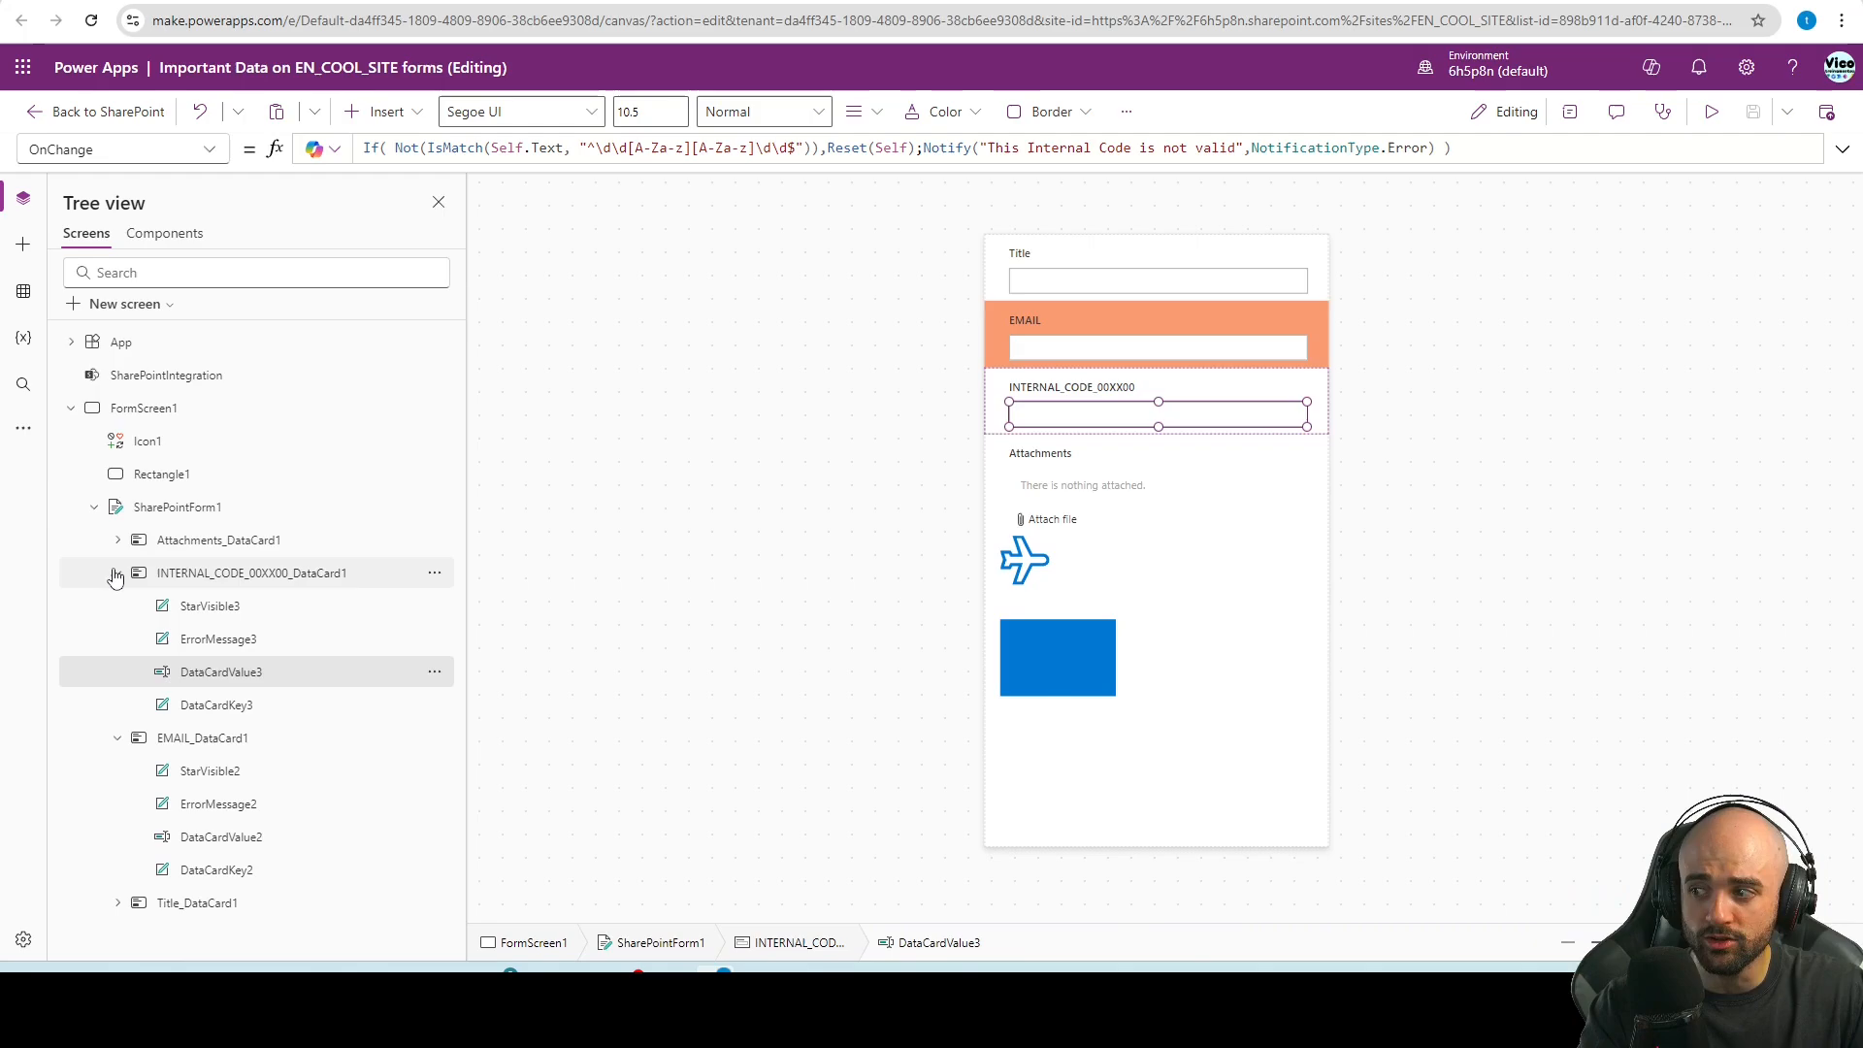
pyautogui.click(117, 605)
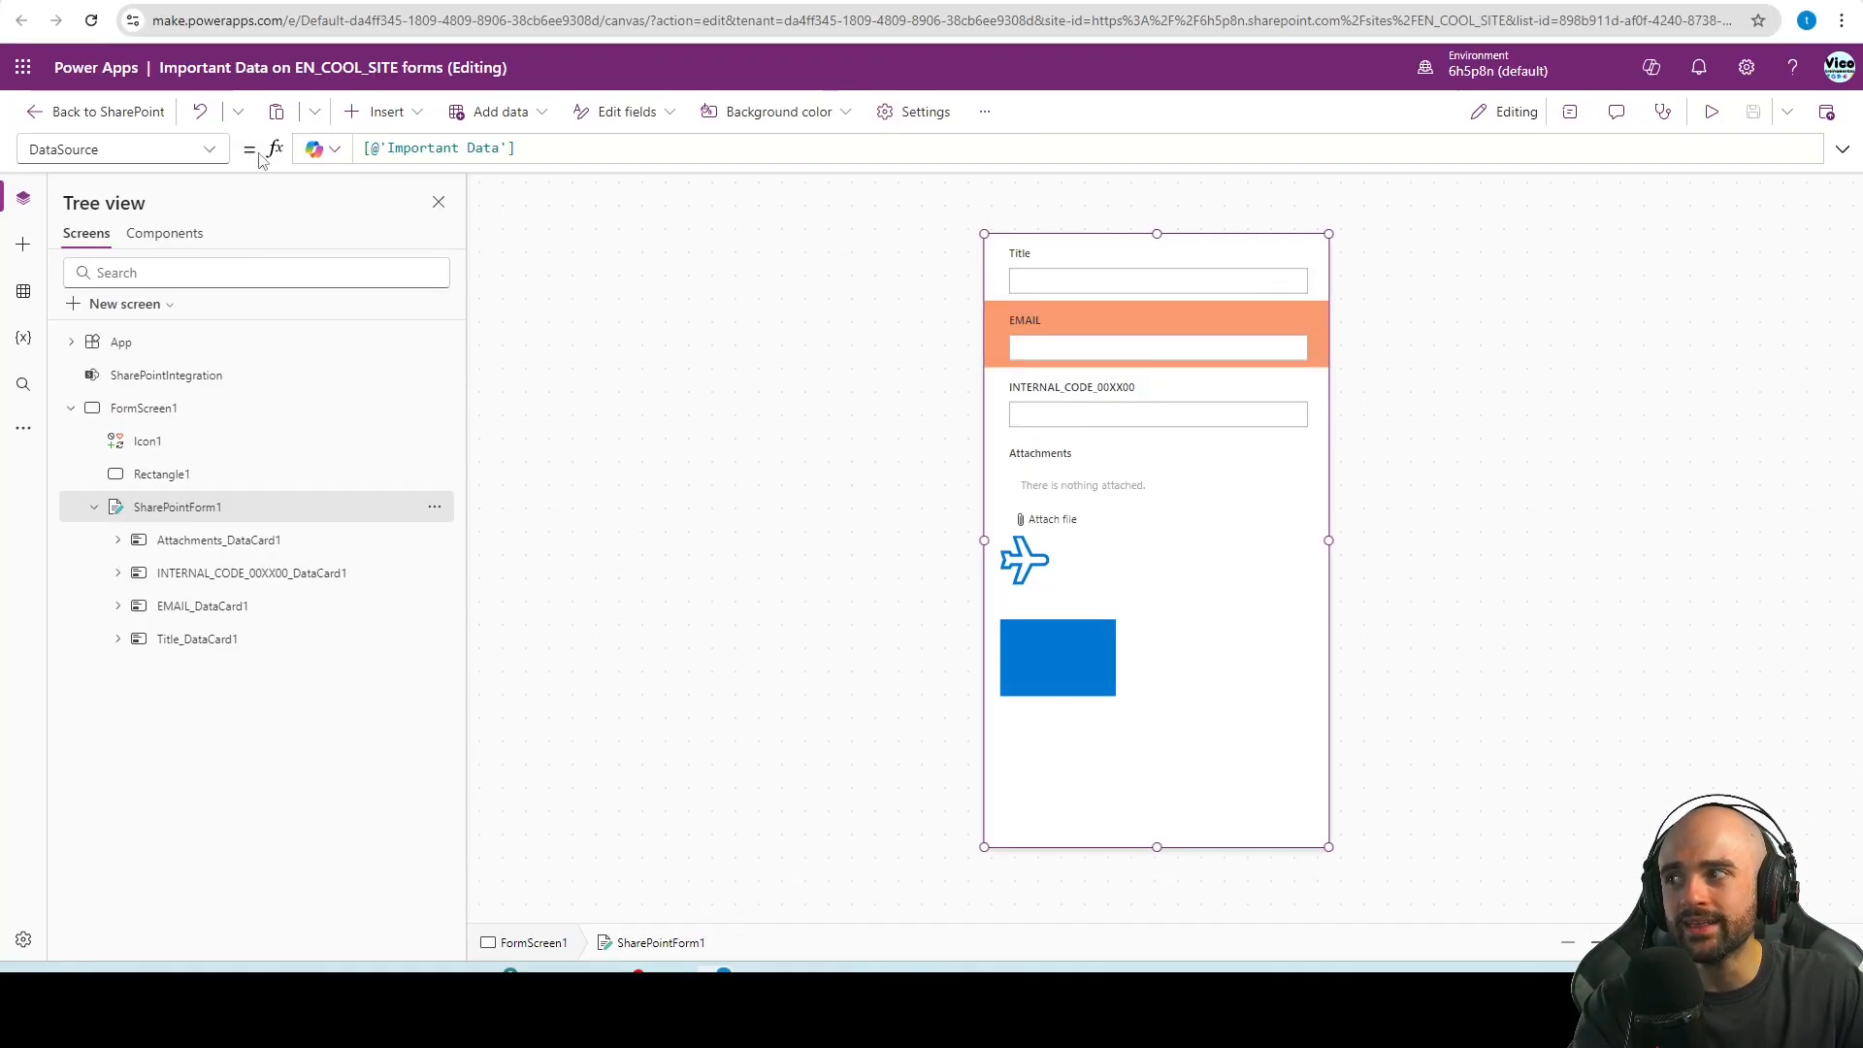
# Check SharePointForm1's DataSource formula and the app's connected data, and return to the screen tree
pyautogui.click(522, 148)
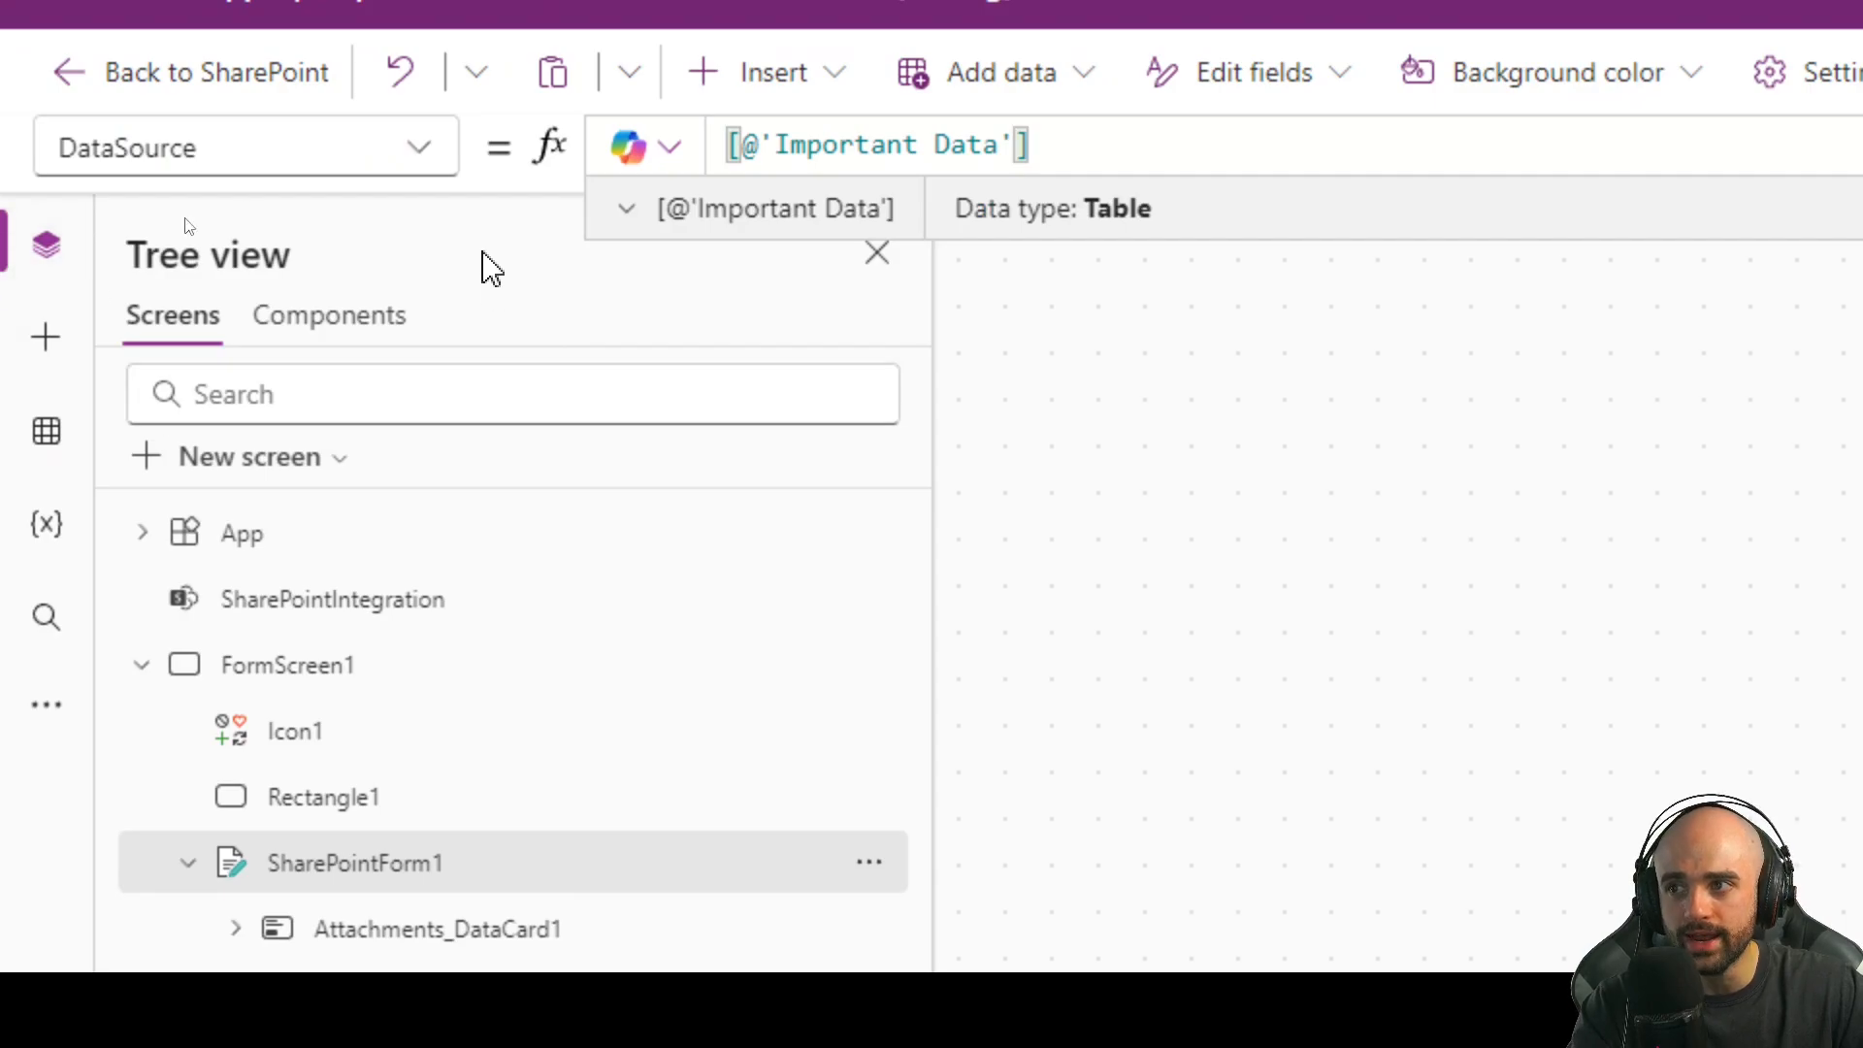
pyautogui.click(47, 431)
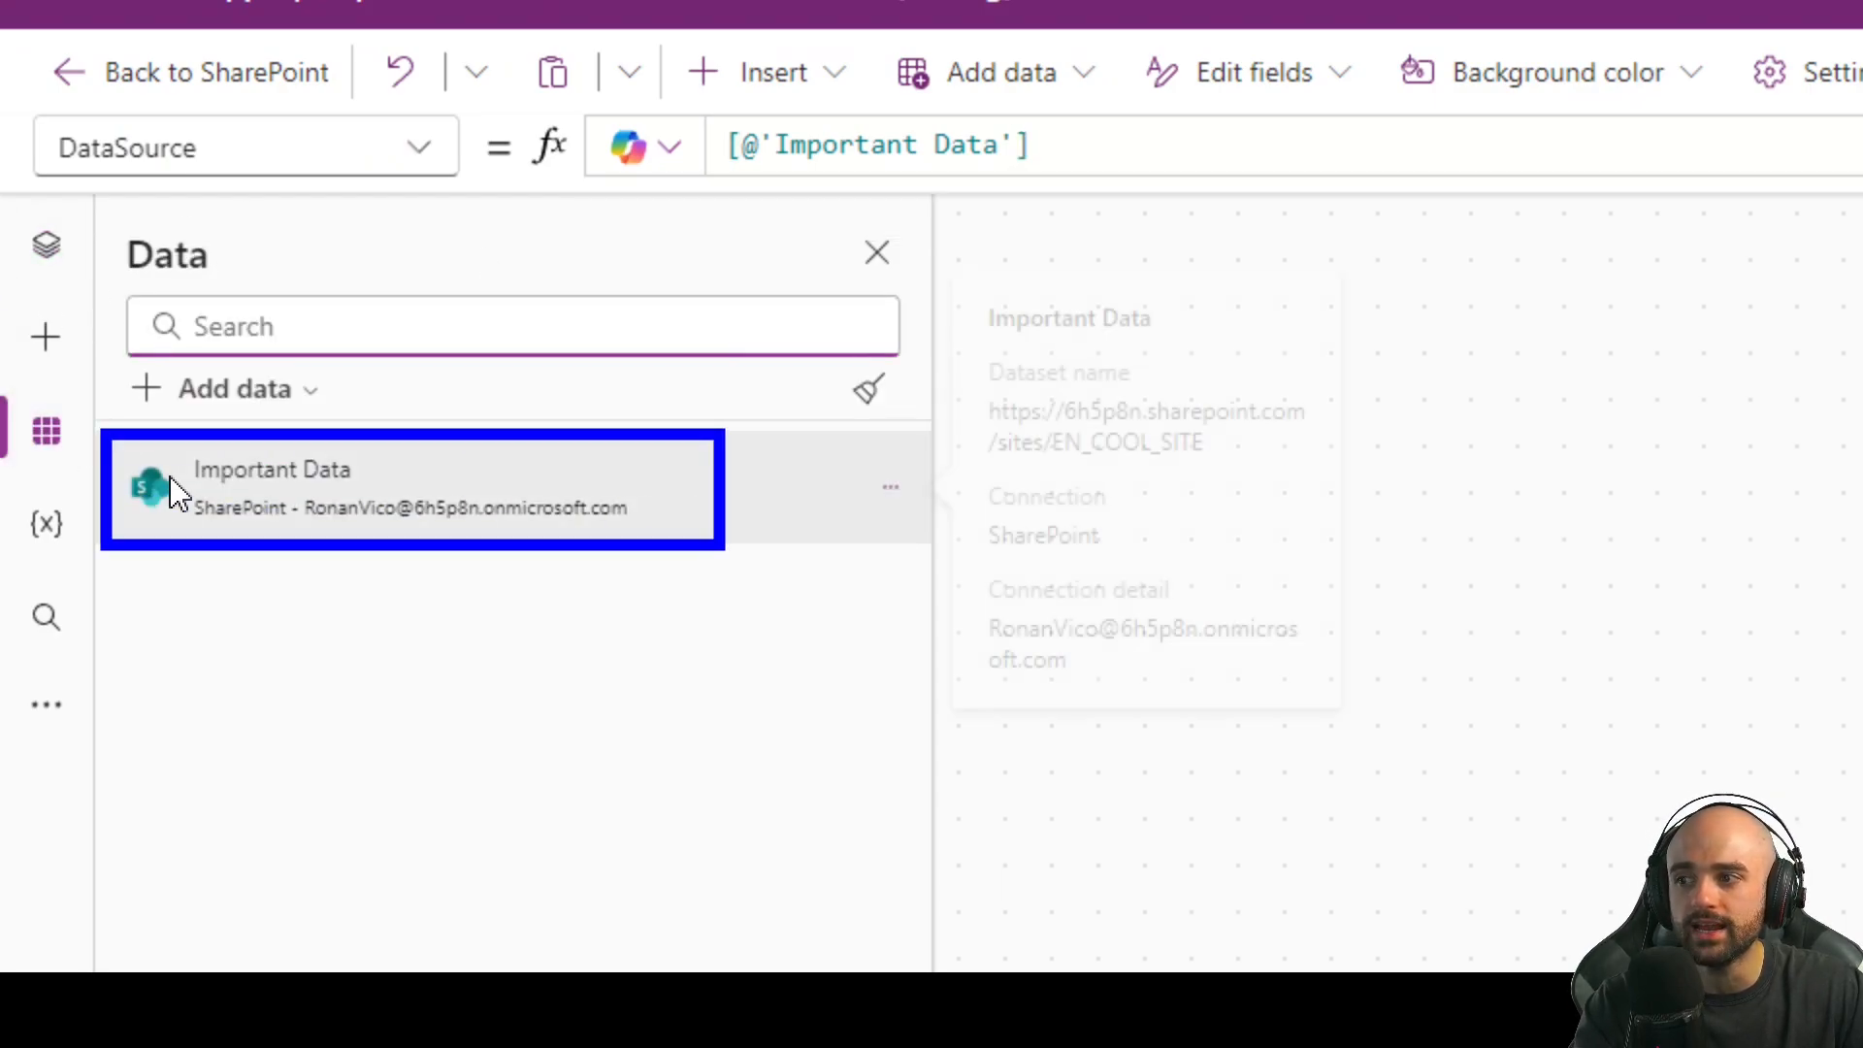
pyautogui.click(56, 246)
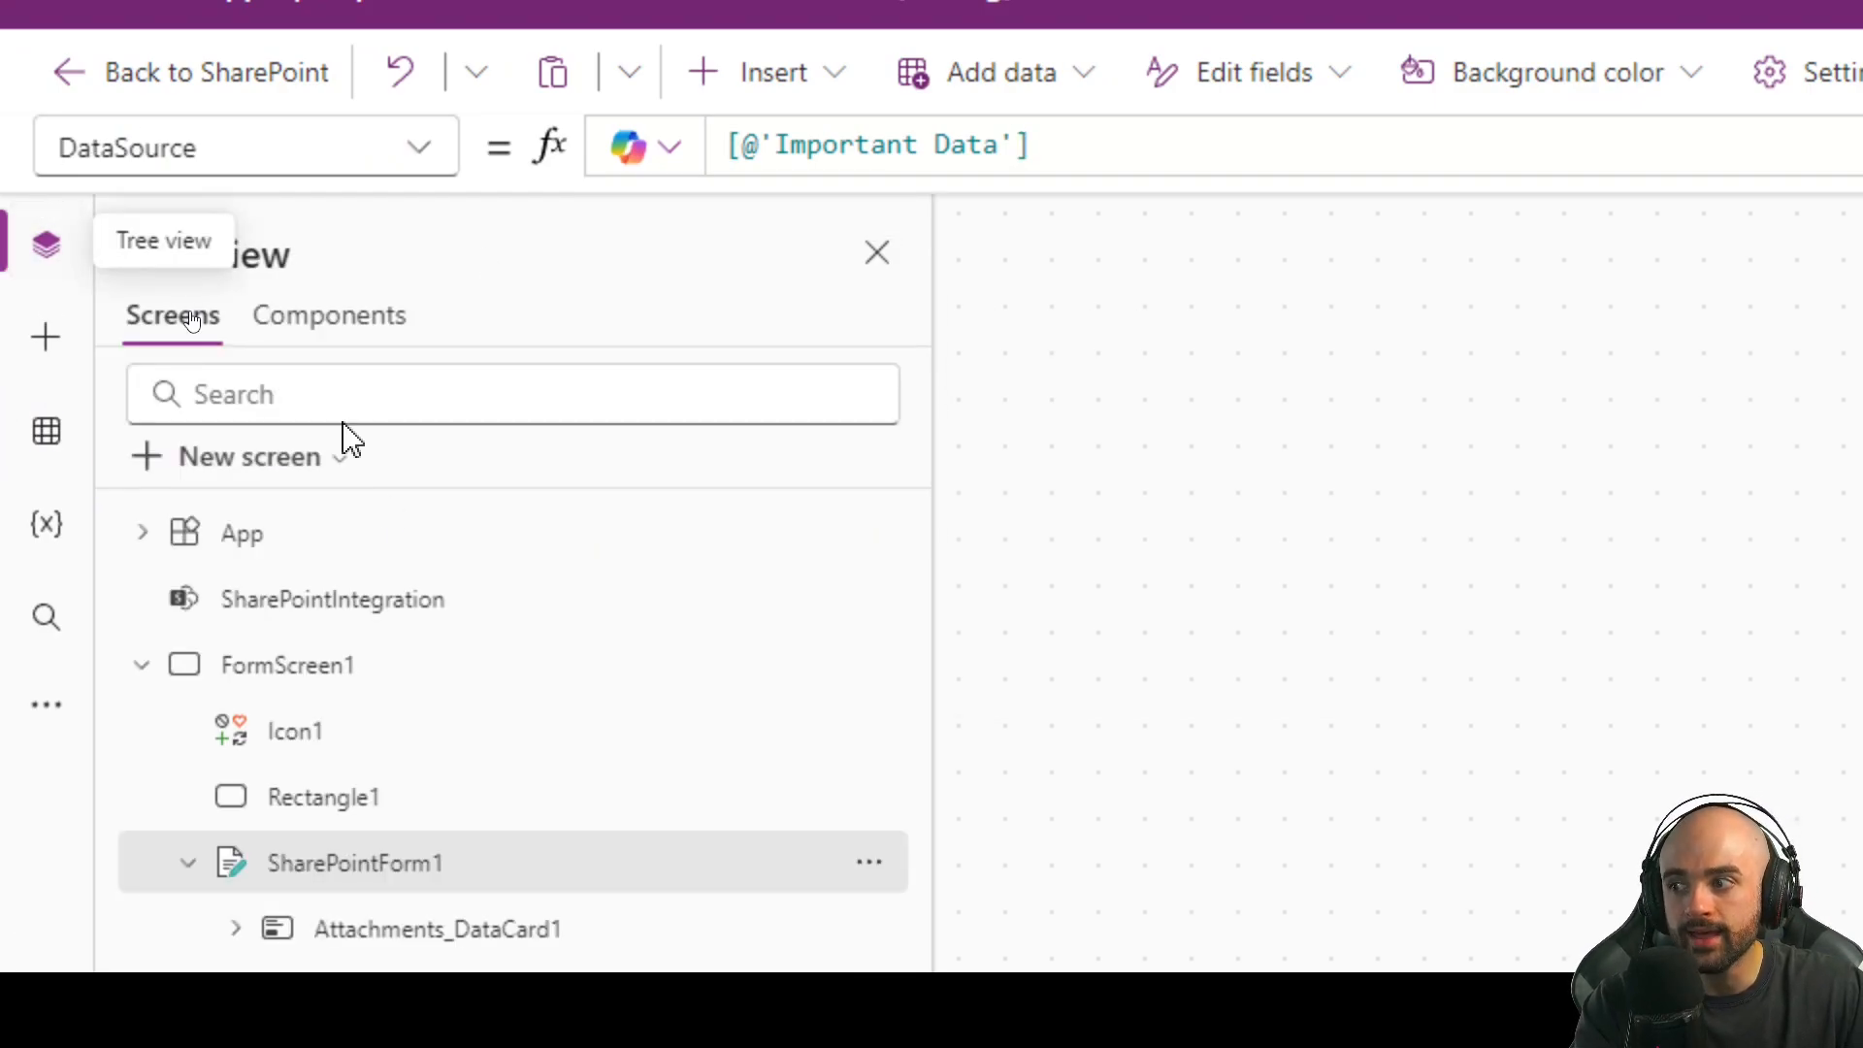
# Select SharePointIntegration and review its available properties, such as OnEdit, OnSave and OnView, without changing the property shown
pyautogui.click(271, 602)
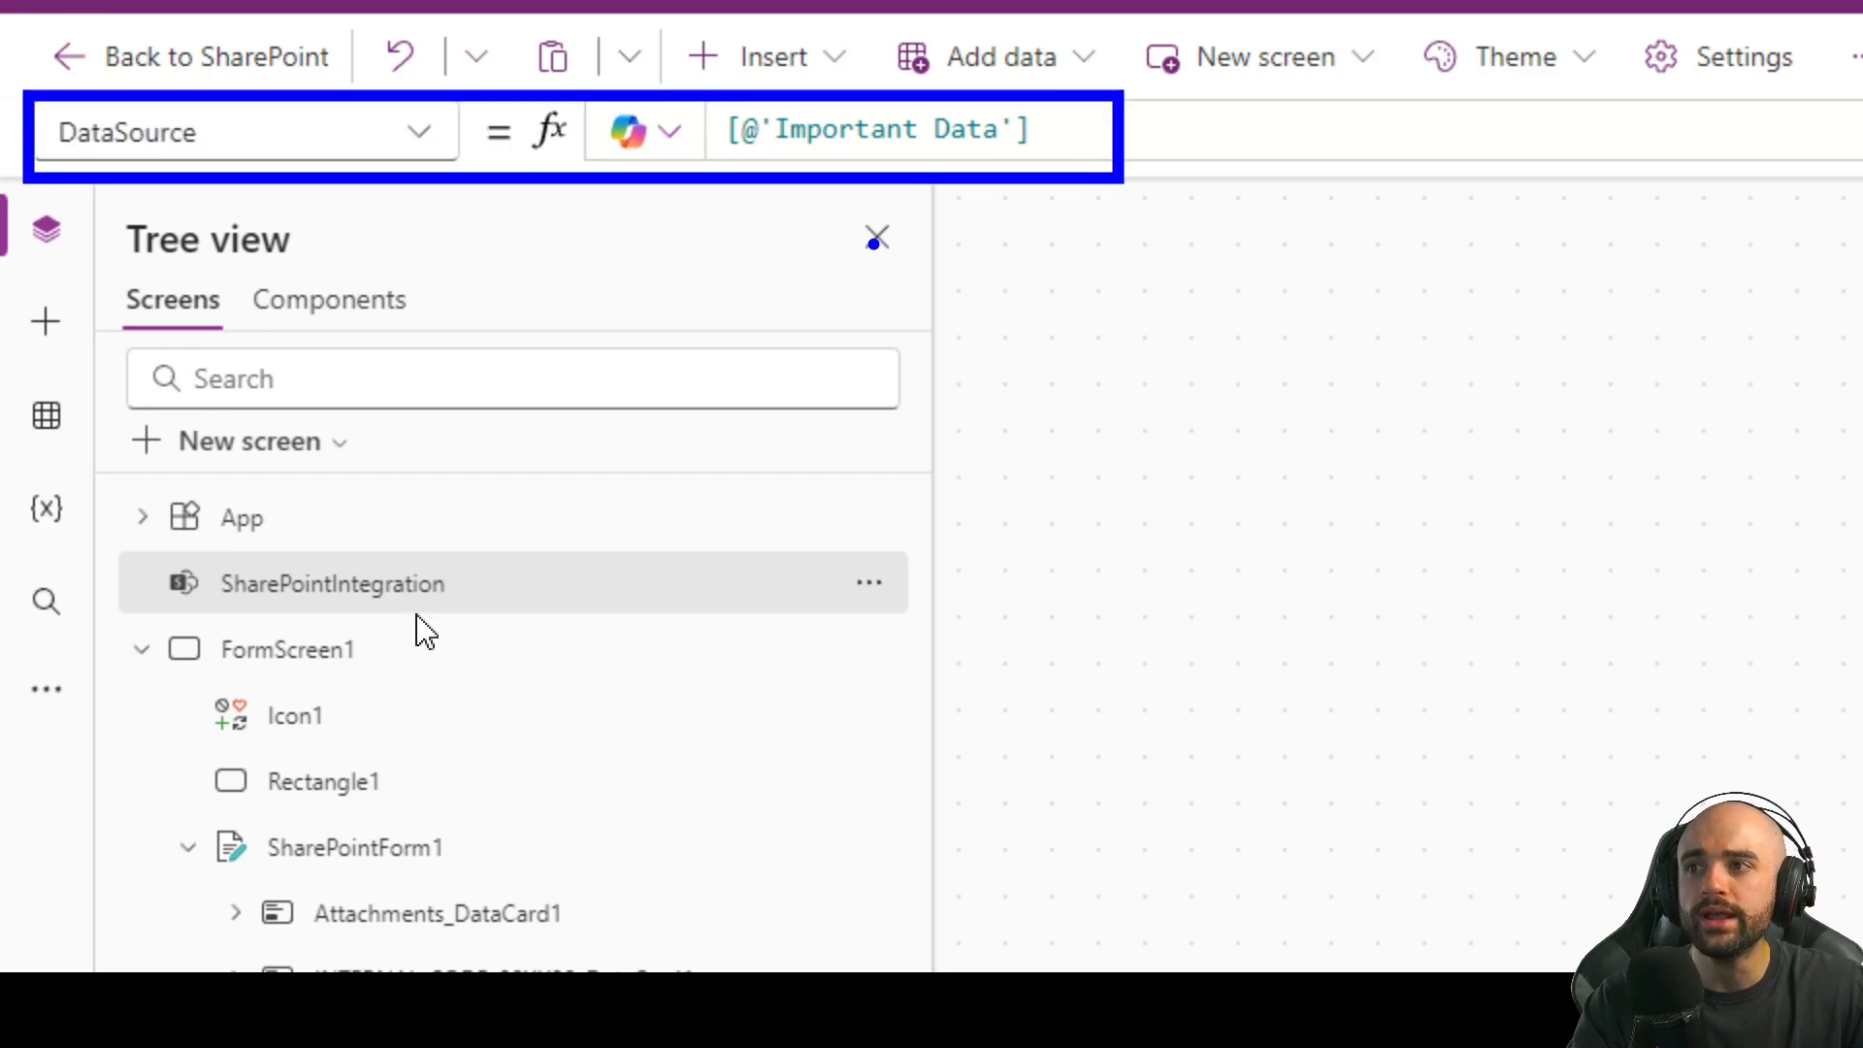
pyautogui.click(417, 131)
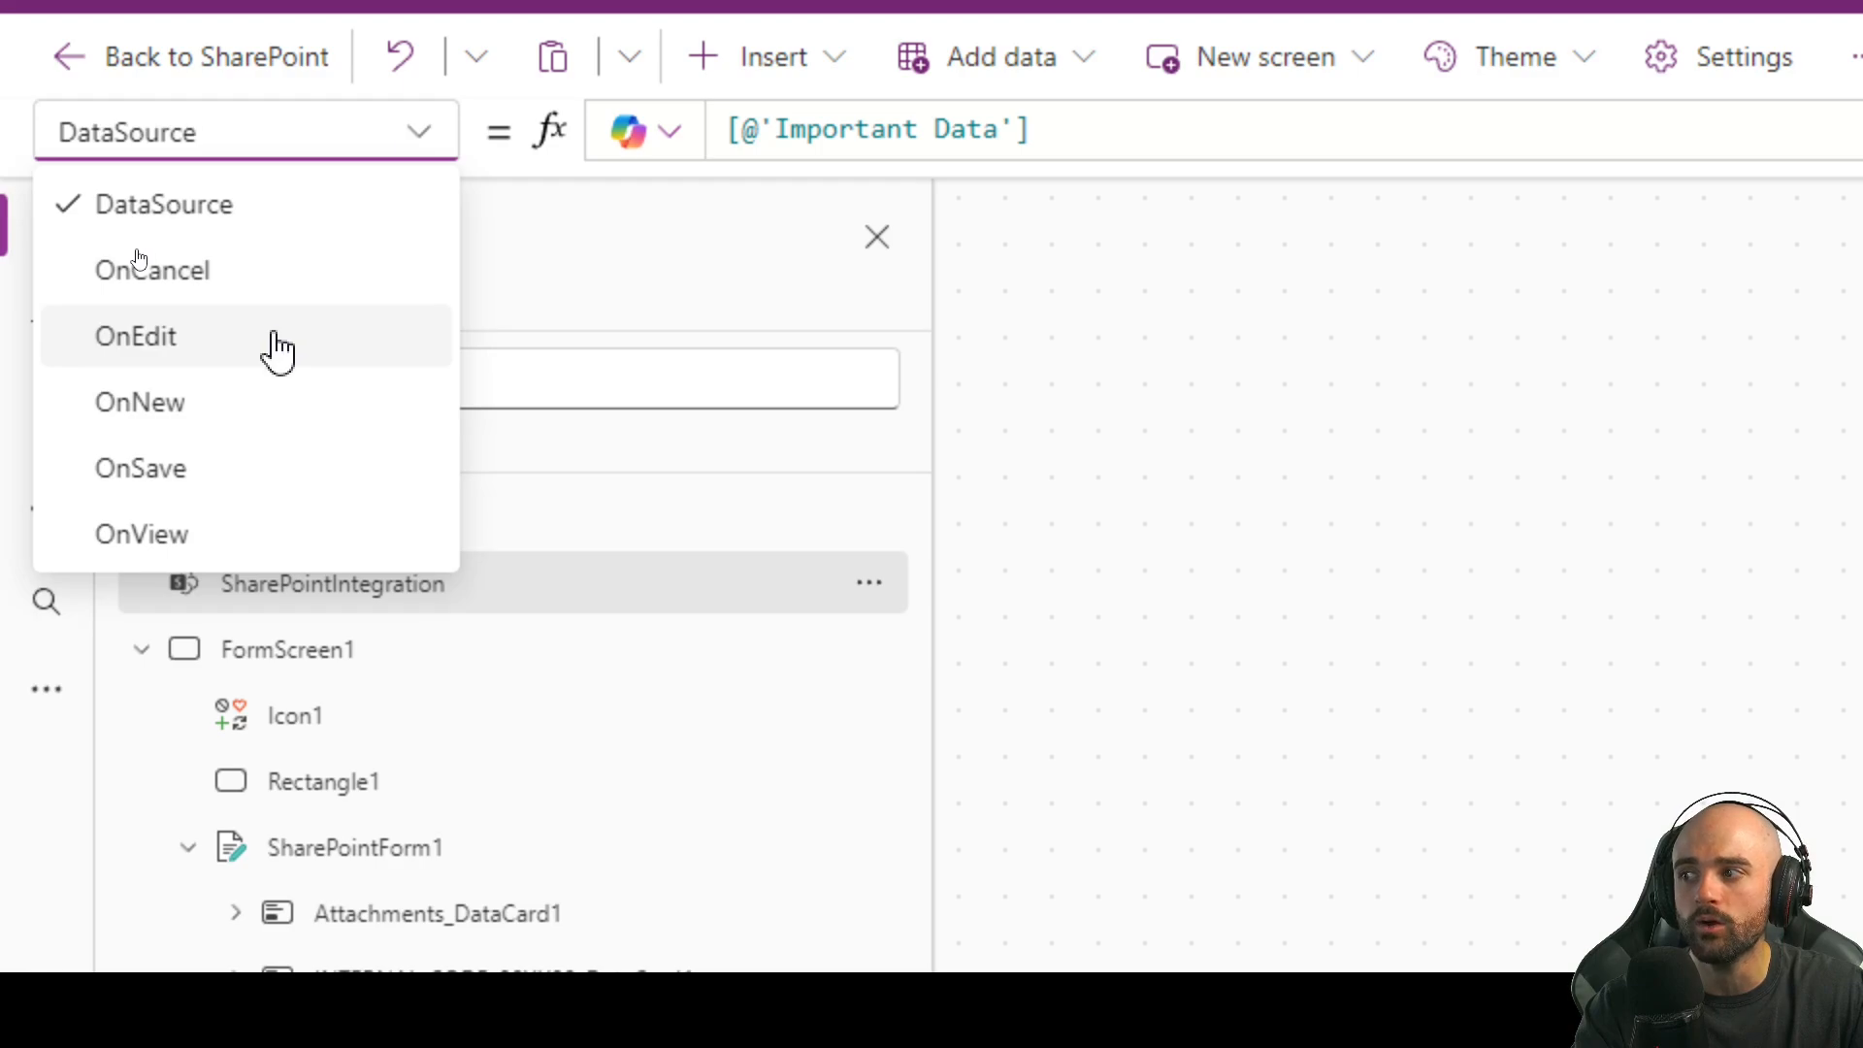
pyautogui.click(197, 543)
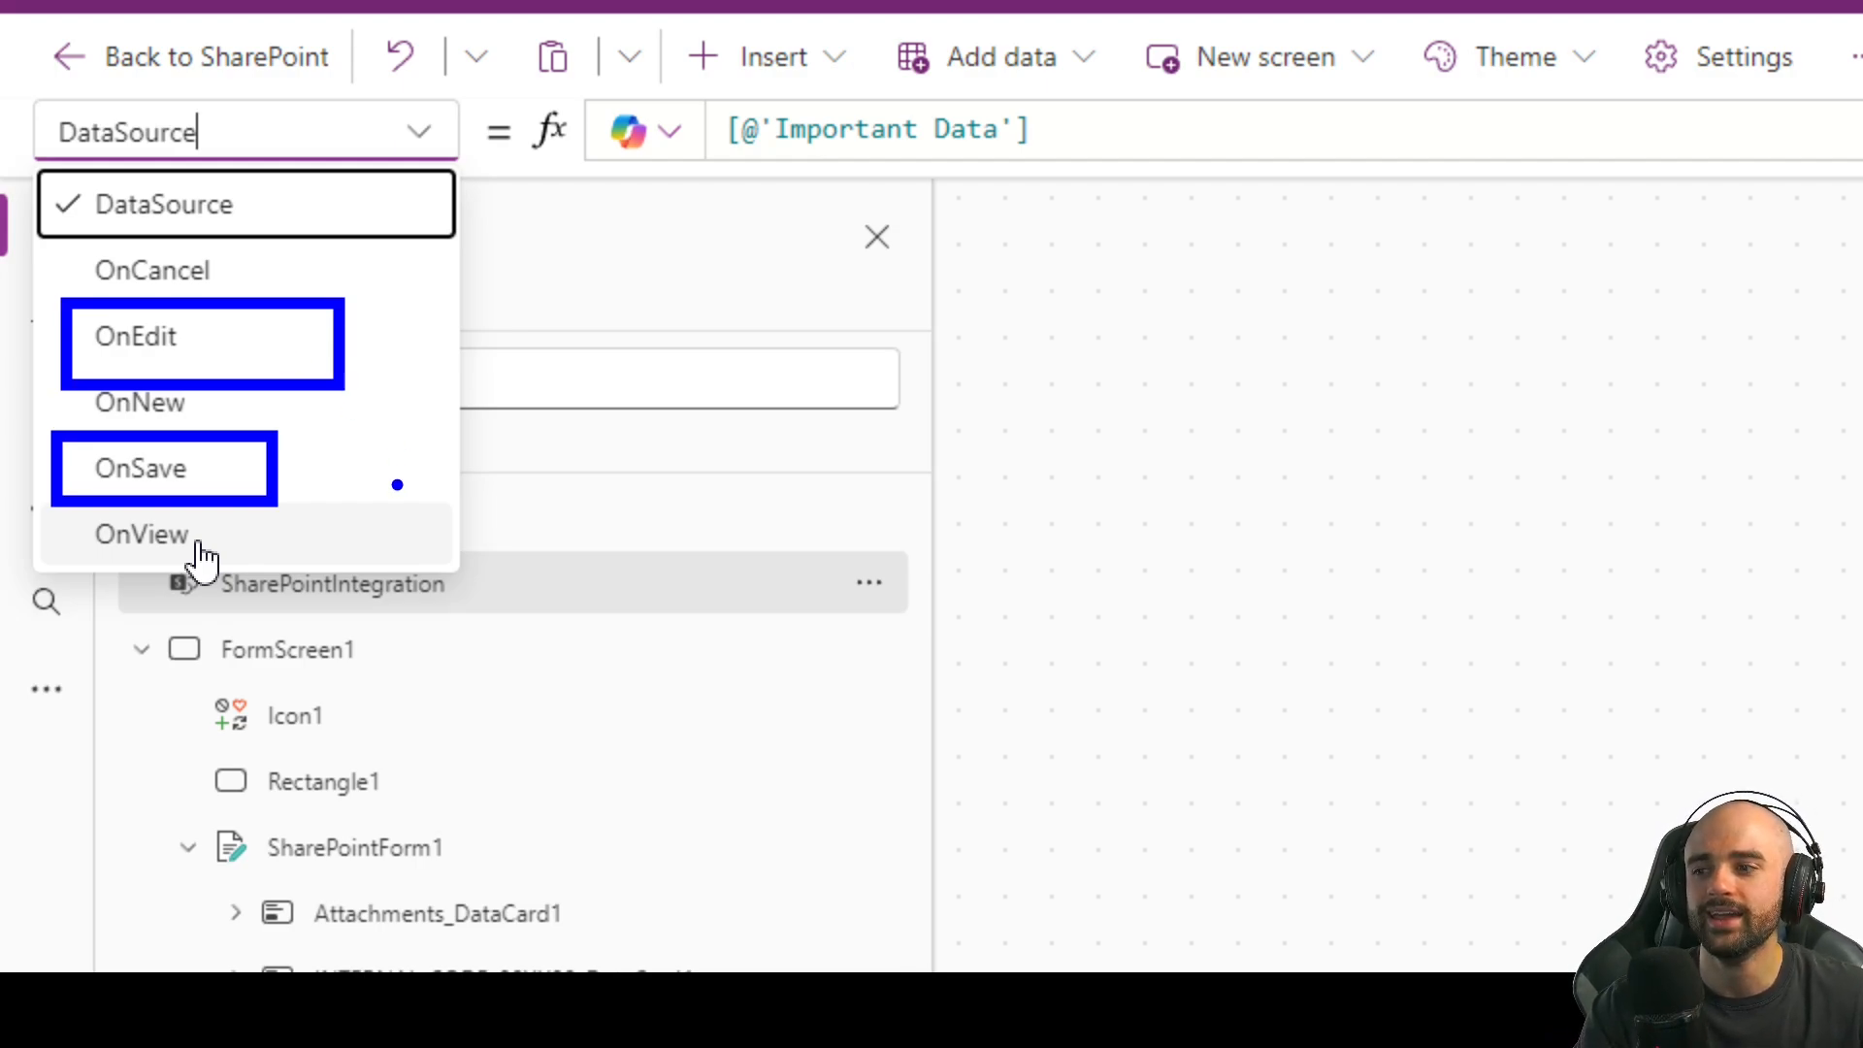
pyautogui.press('Escape')
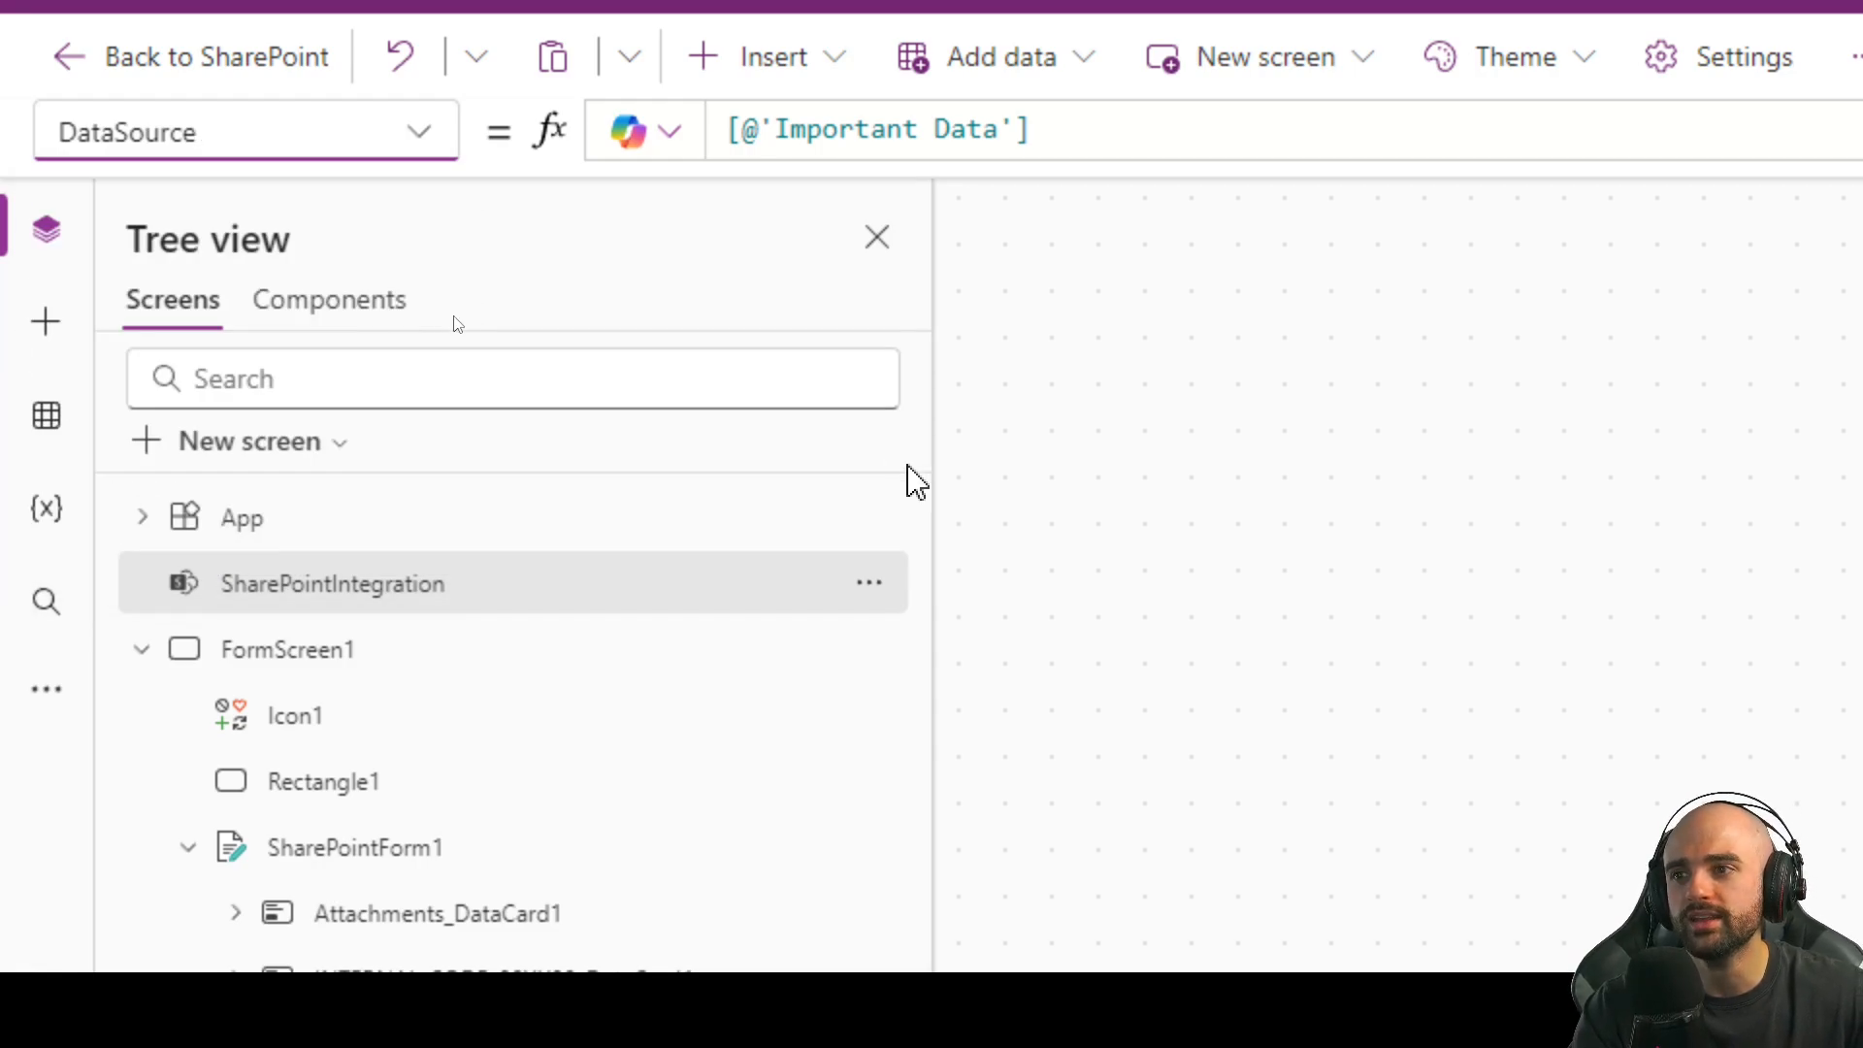
pyautogui.hotkey('ctrl', '4')
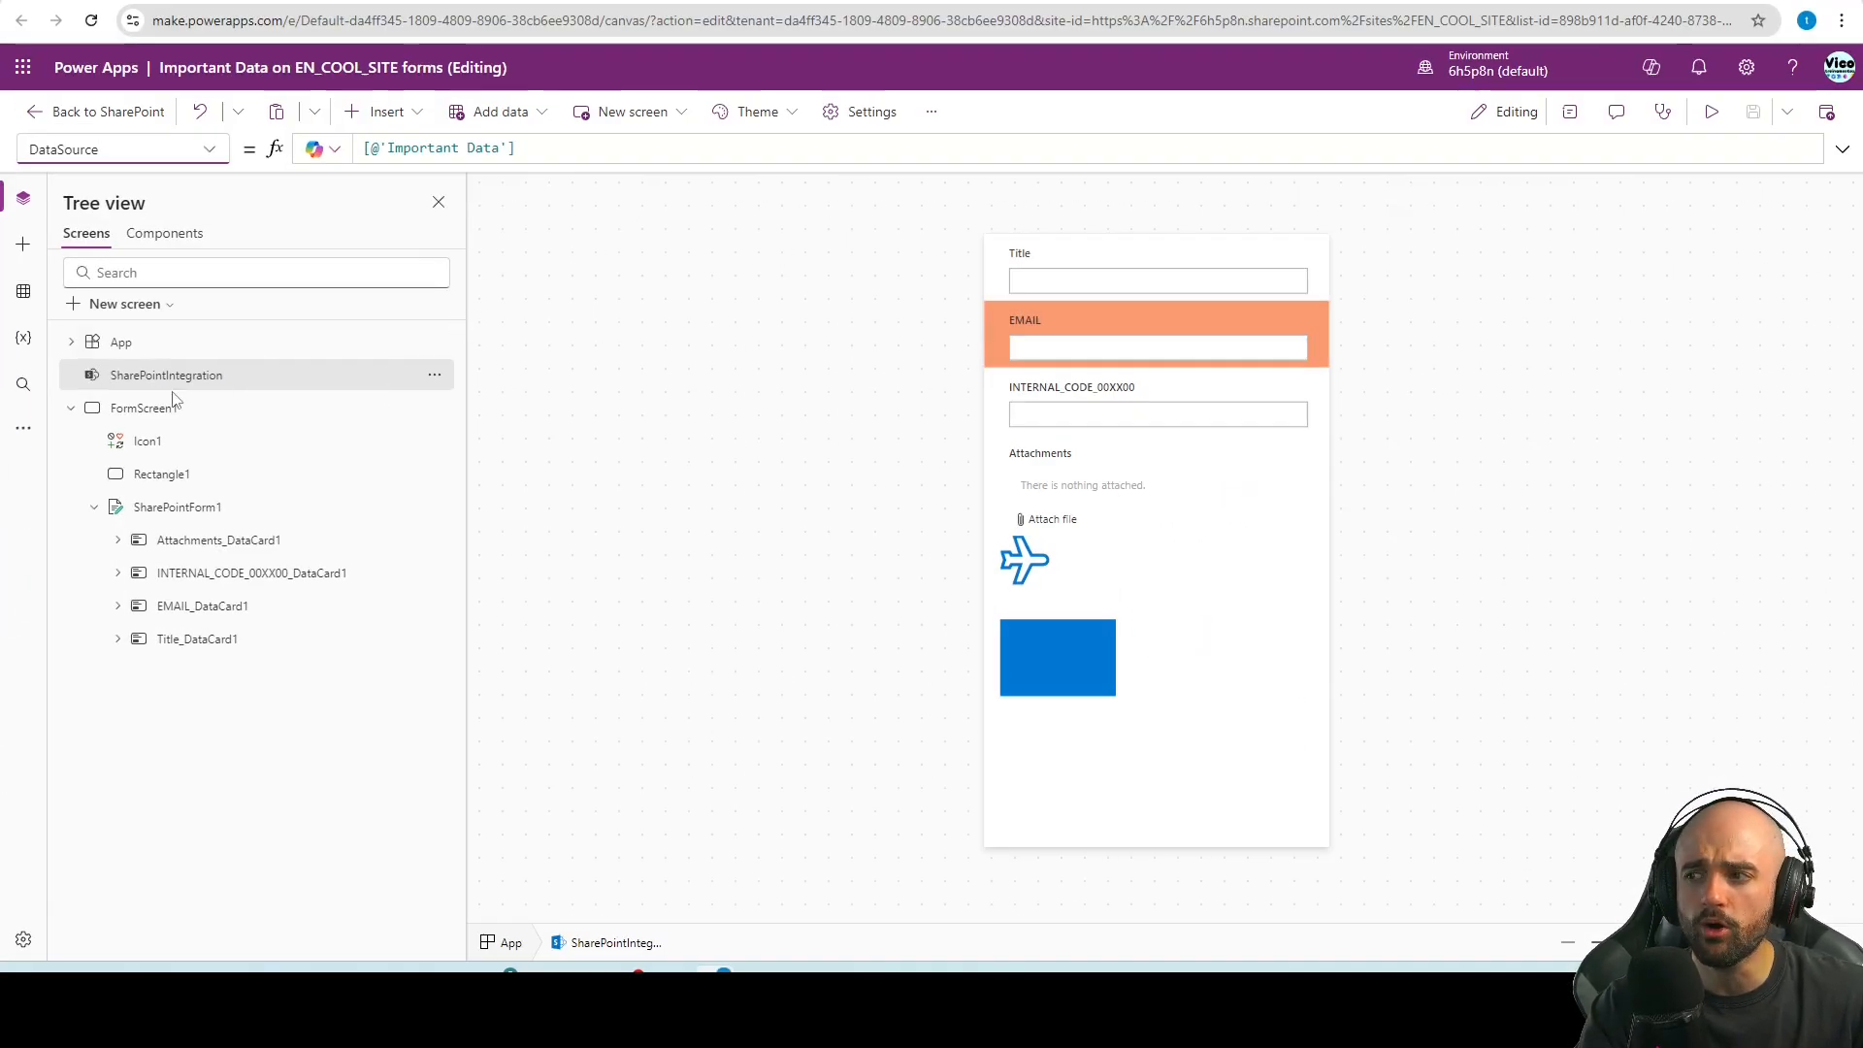